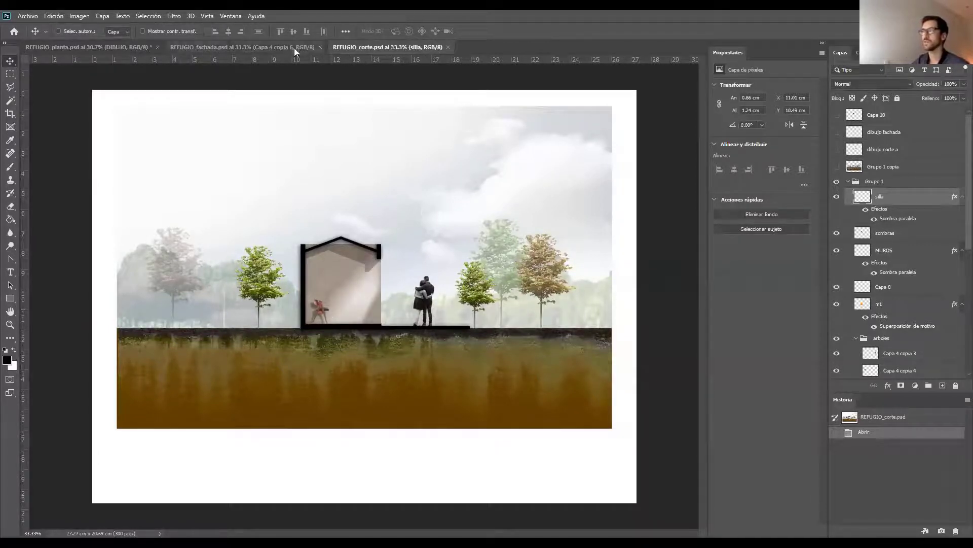
Step: View the REFUGIO_fachada.psd render briefly and bring up the REFUGIO_planta.psd document
click(250, 48)
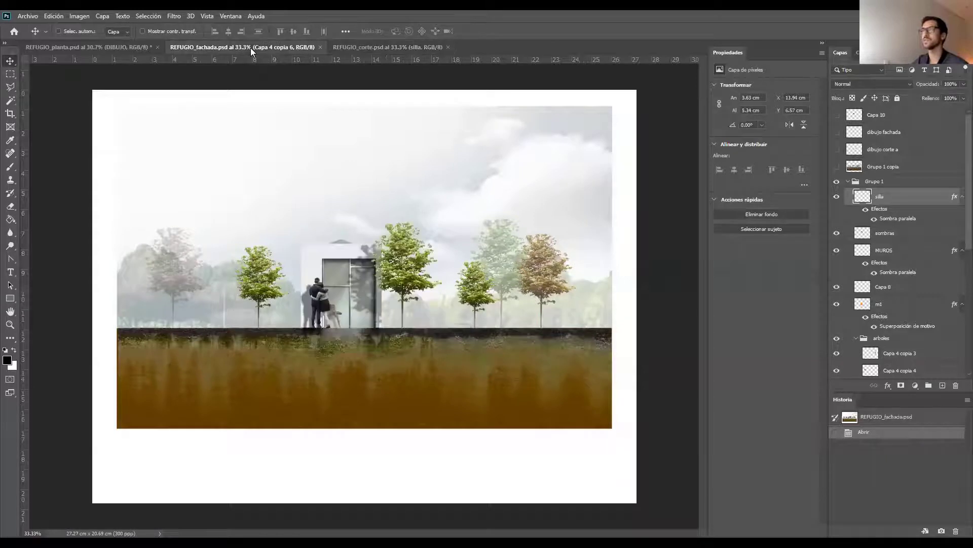
click(116, 47)
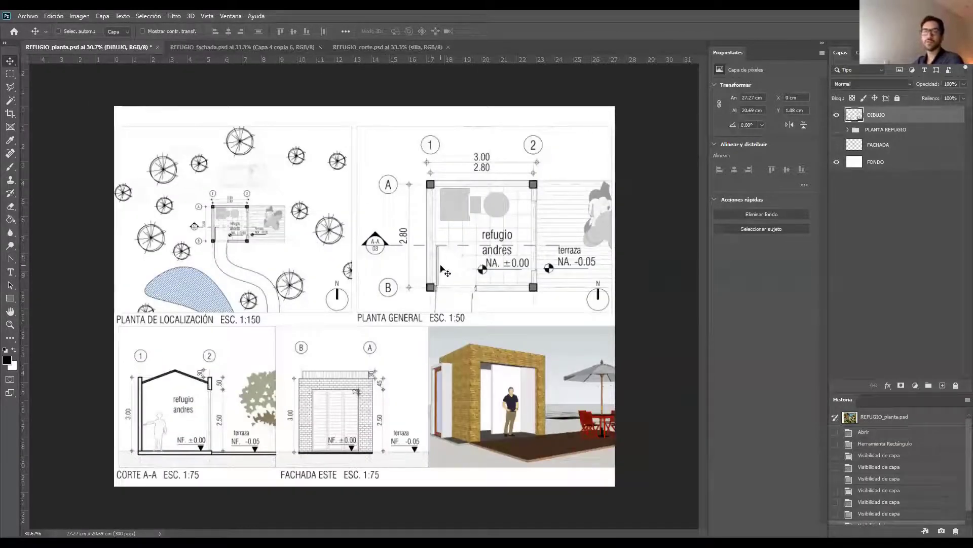
click(30, 17)
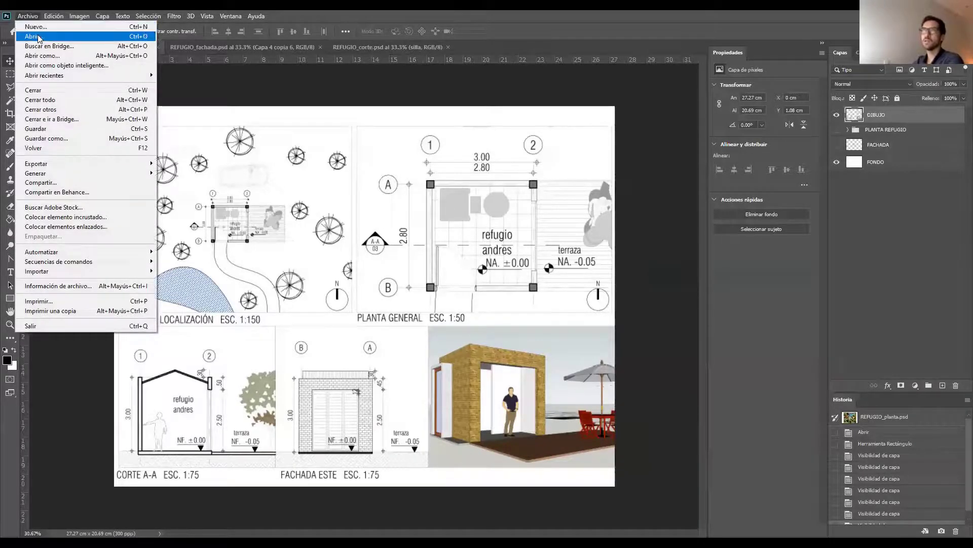
click(33, 37)
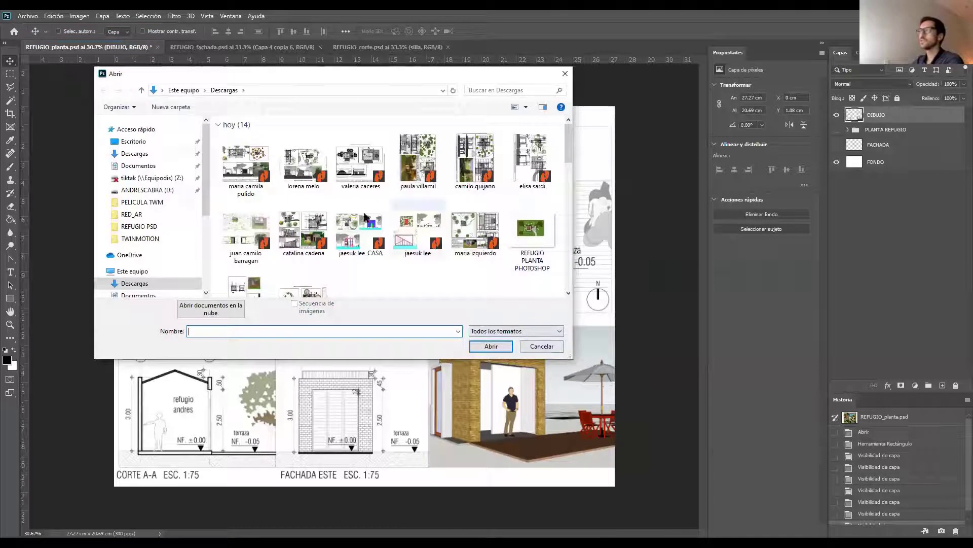
click(371, 175)
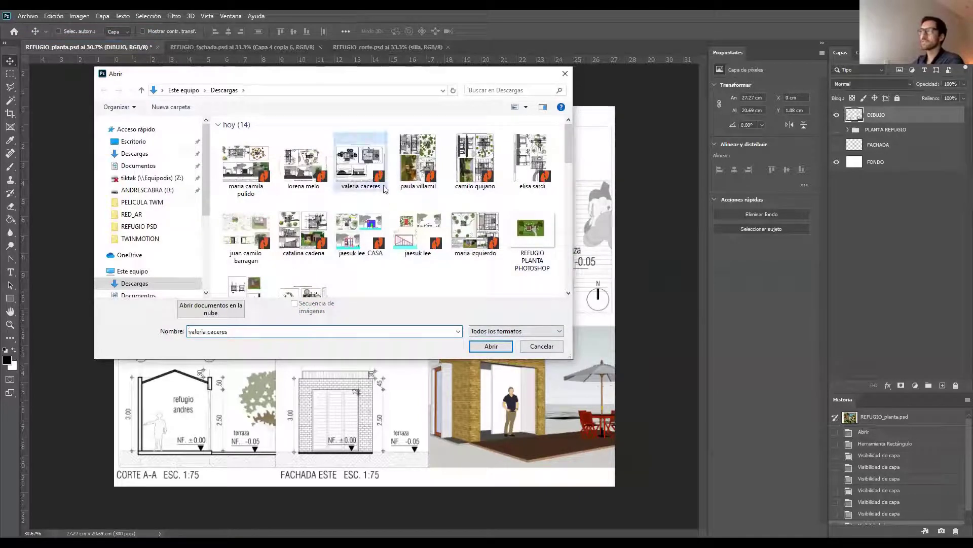
double_click(368, 160)
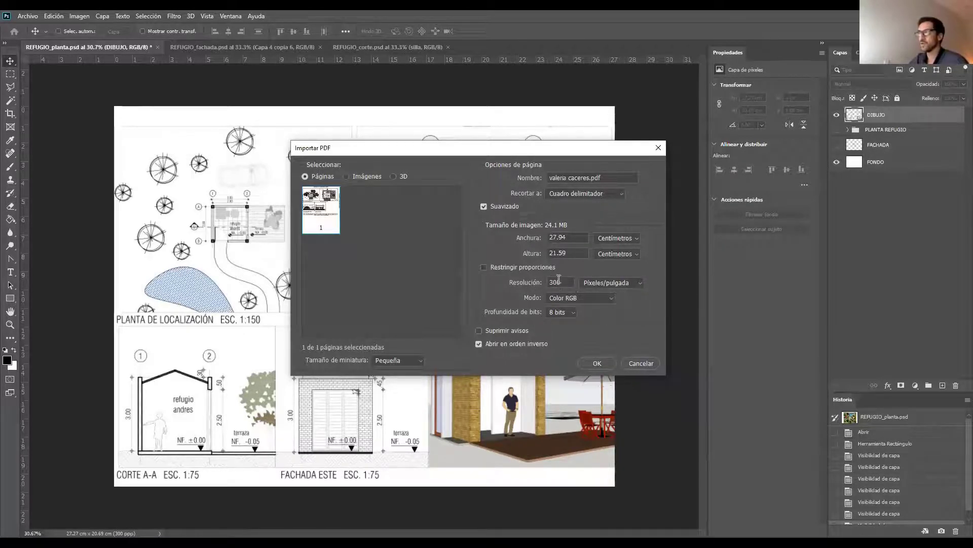
click(633, 361)
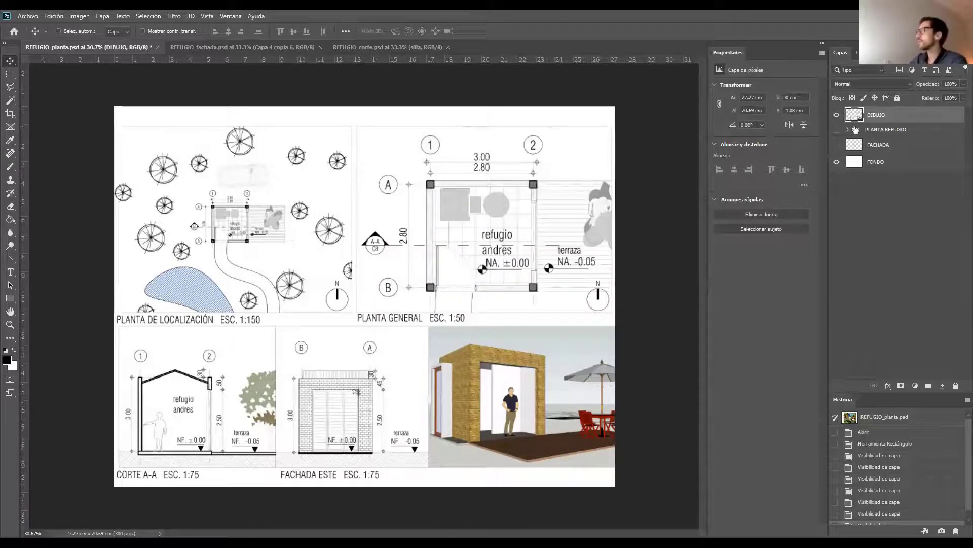
drag(465, 245, 434, 265)
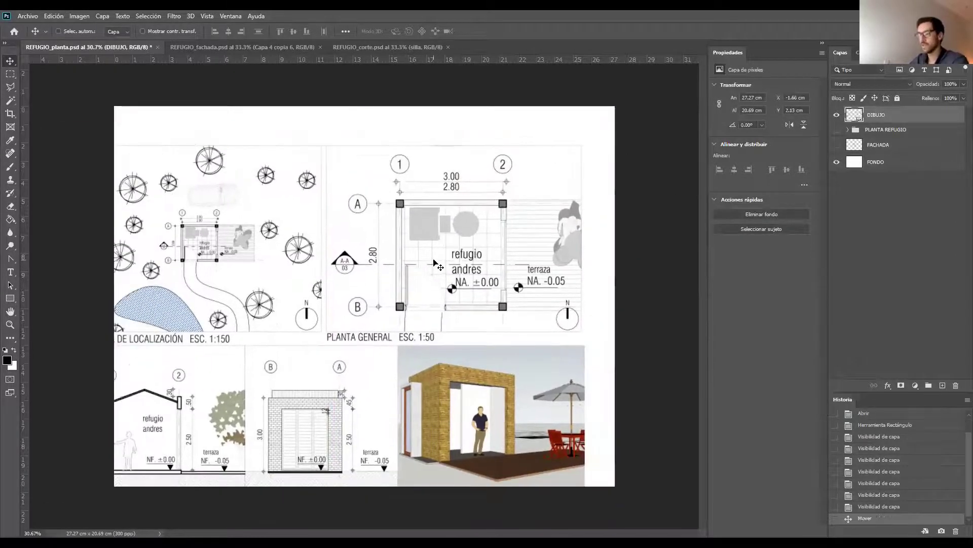
key(ctrl+z)
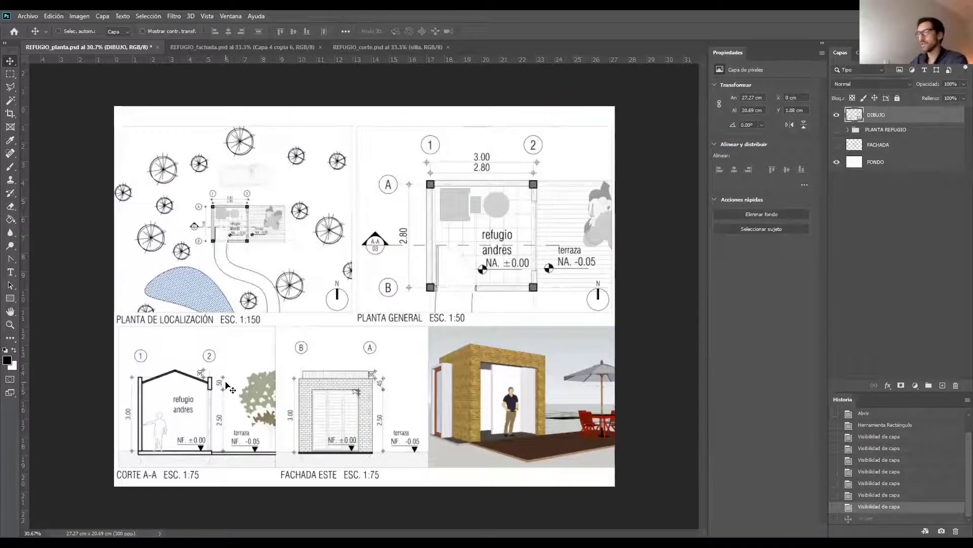
Step: Select the Corte A-A section drawing with a rectangular marquee about 8.4 cm wide and 7.5 cm high
key(m)
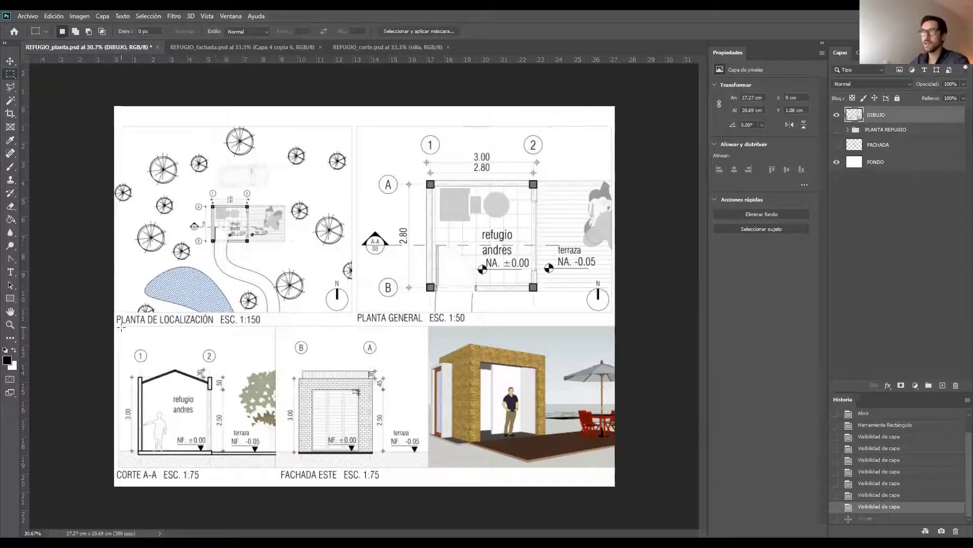
mouse_move(122, 327)
mouse_down()
mouse_move(230, 385)
mouse_move(305, 454)
mouse_move(274, 465)
mouse_up()
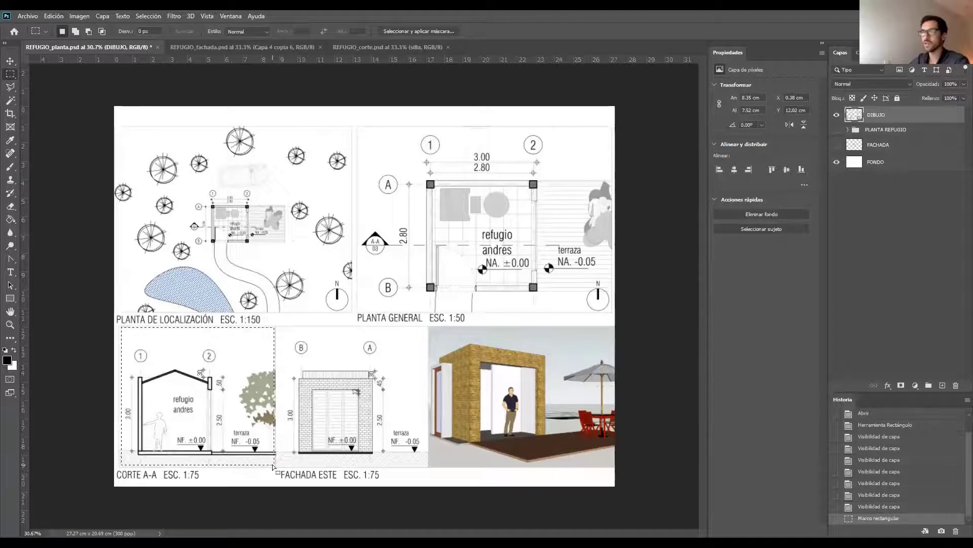
right_click(11, 76)
click(76, 76)
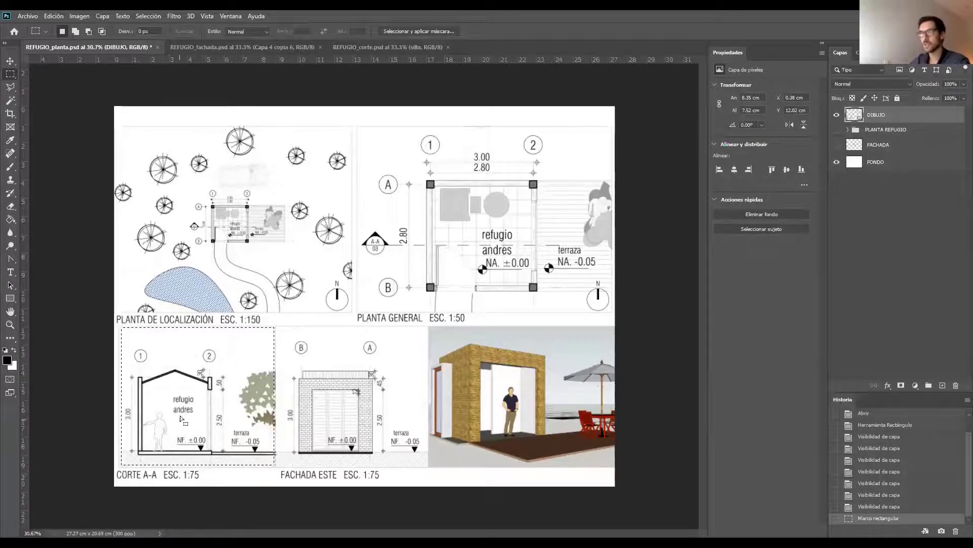
right_click(210, 384)
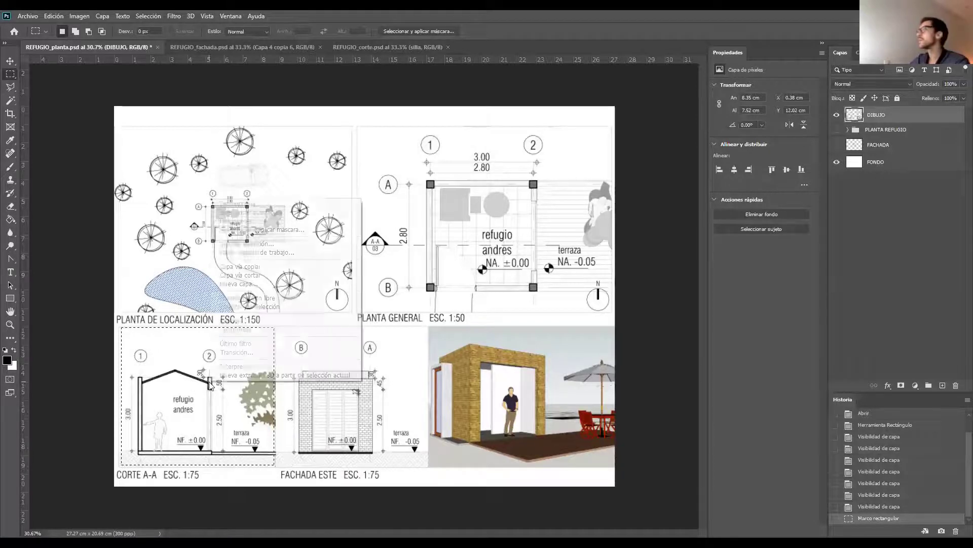
key(Escape)
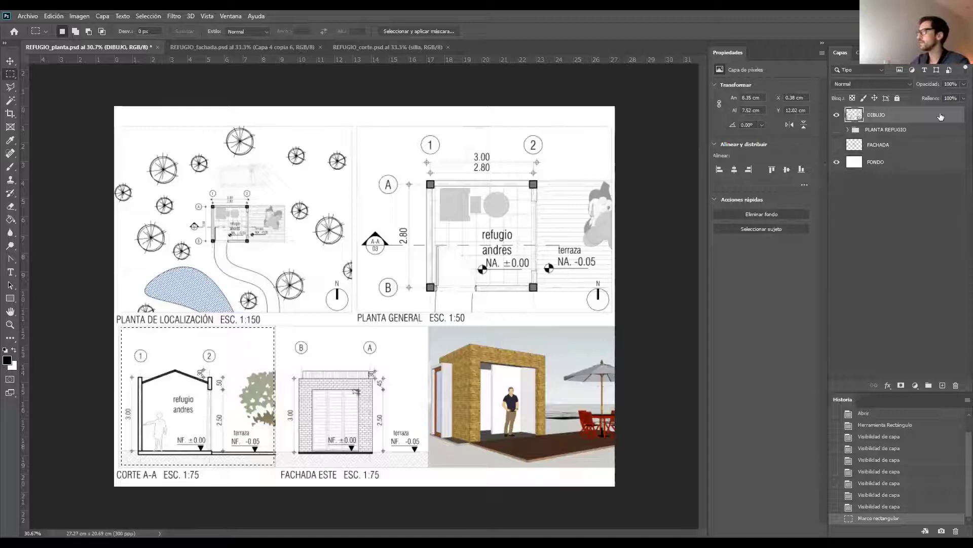
Step: Check which content belongs to the DIBUJO layer by toggling its visibility, leaving it shown and active
click(837, 115)
click(837, 116)
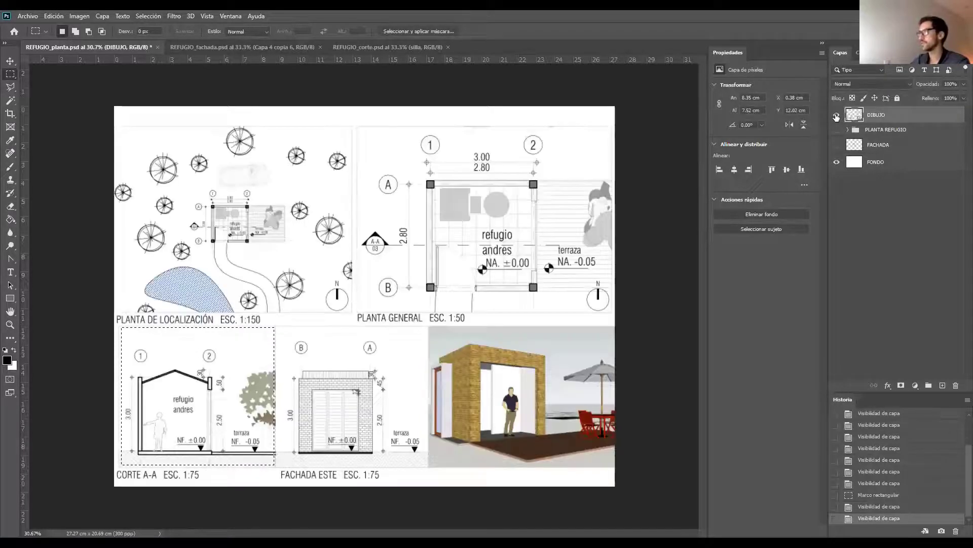
click(837, 115)
click(836, 116)
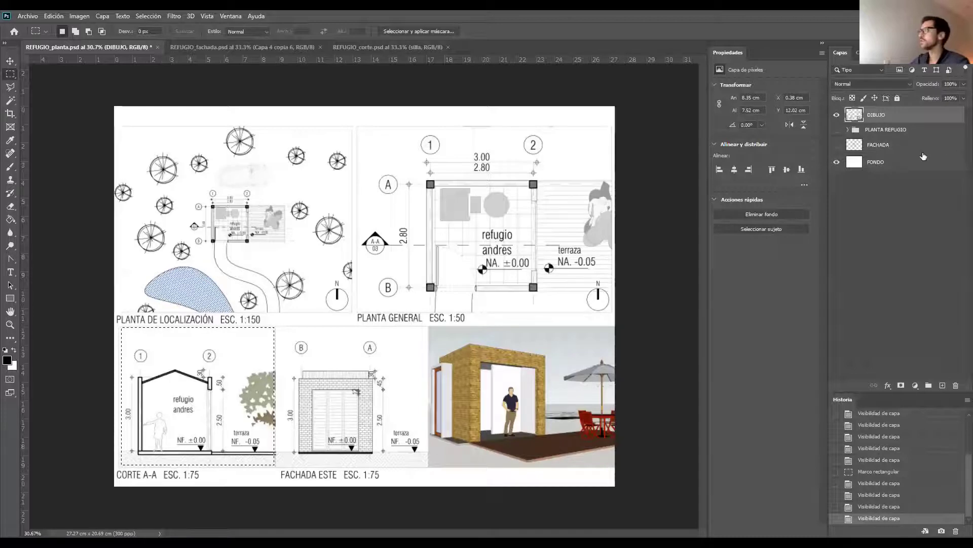
click(896, 163)
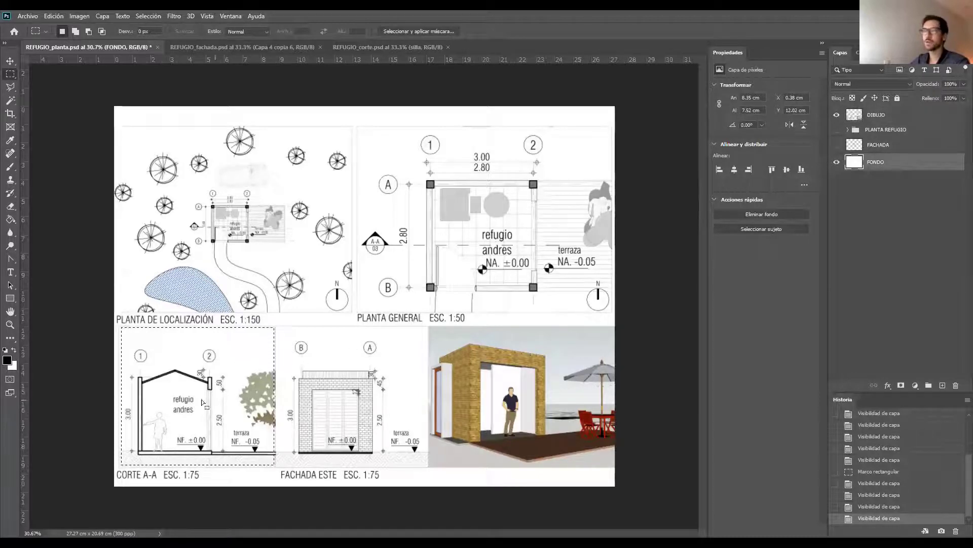
click(887, 117)
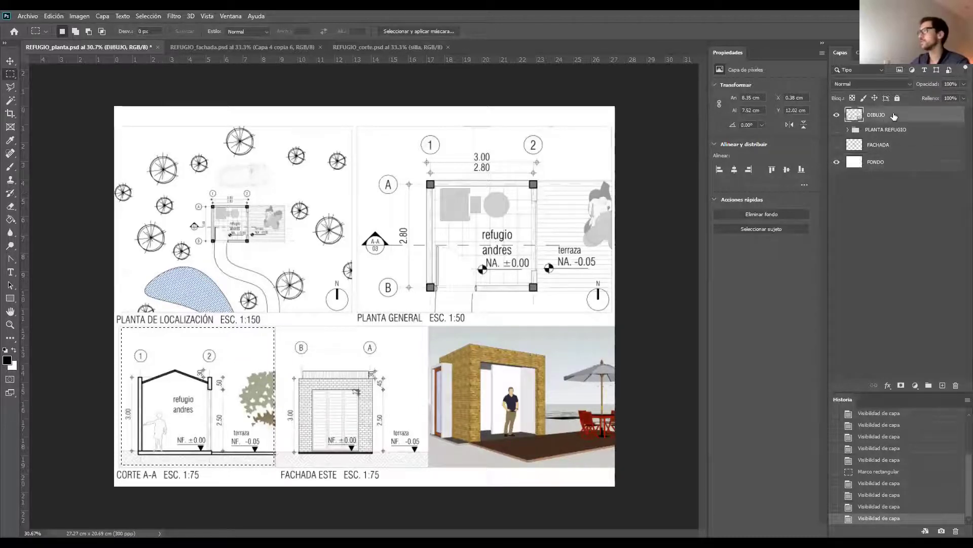
Step: Copy the selected Corte A-A section from the DIBUJO layer onto a new layer of its own
right_click(190, 366)
click(12, 75)
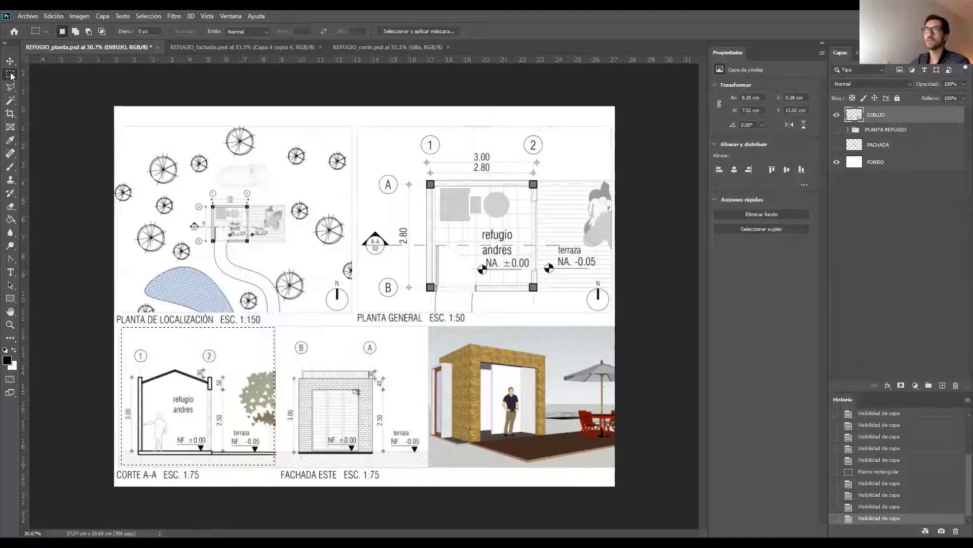
right_click(176, 364)
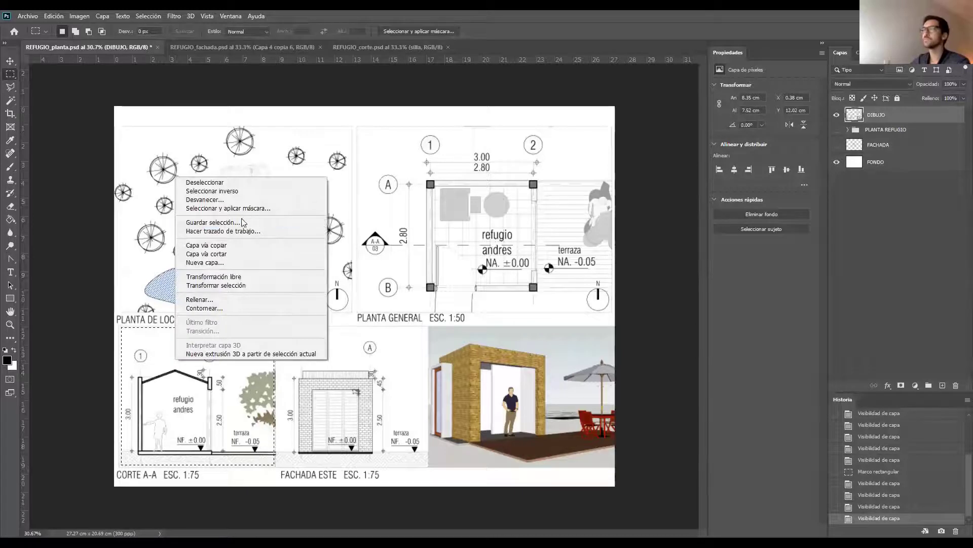
click(226, 247)
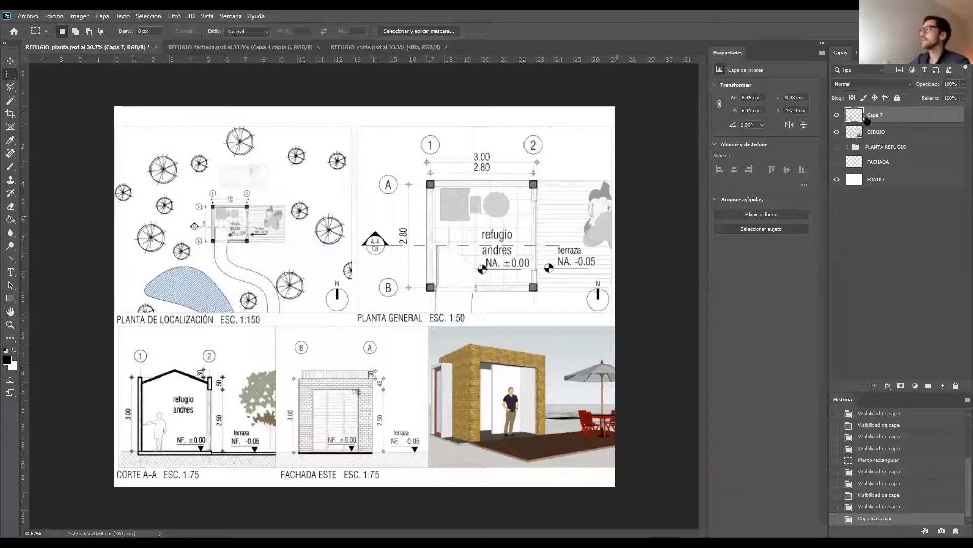
Step: Hide the DIBUJO layer so that only the copied section shows over the white FONDO background
click(837, 132)
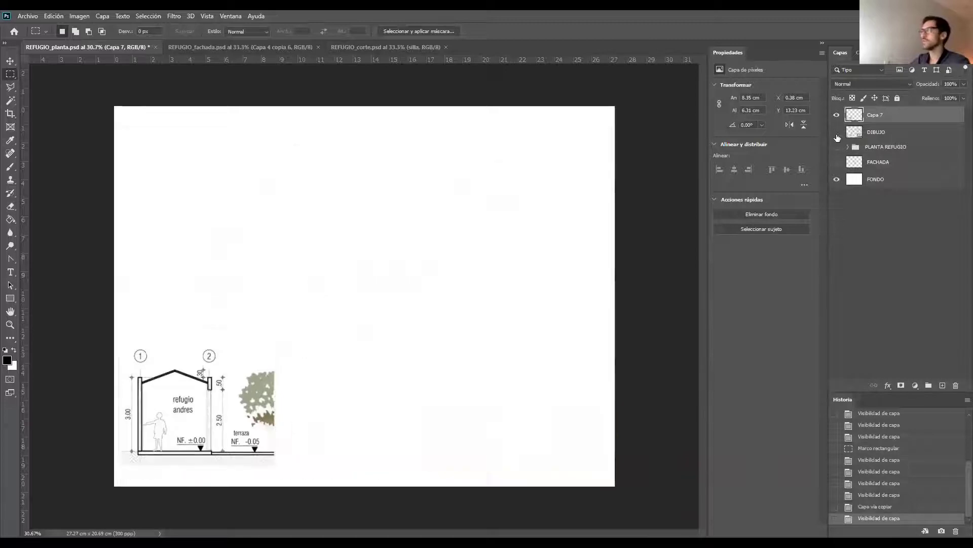
click(837, 133)
click(837, 133)
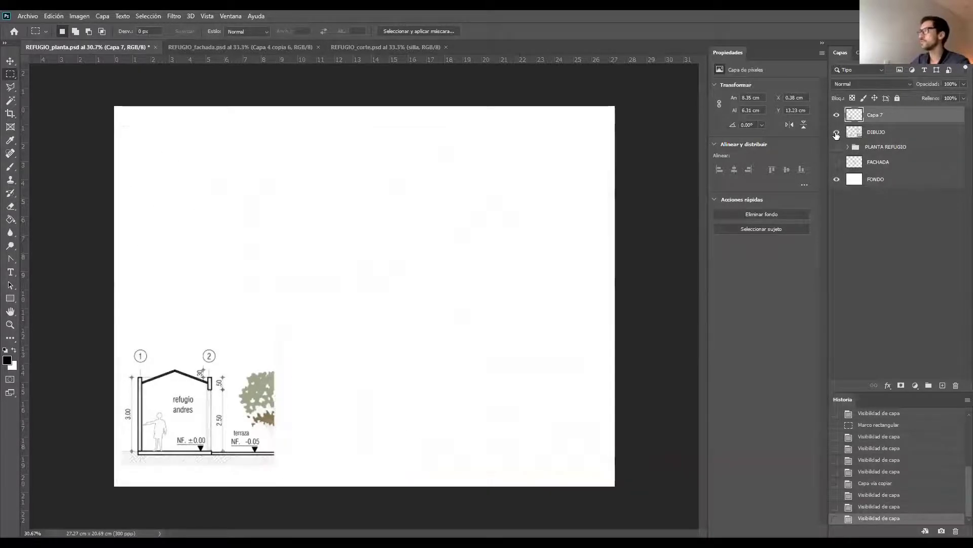
click(837, 132)
click(837, 133)
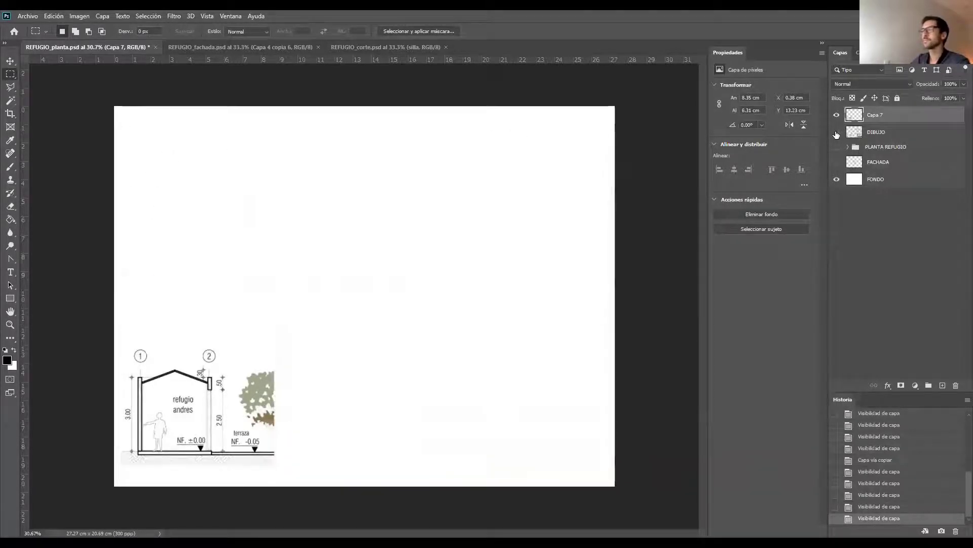
Step: Rename the copied layer DIBUJO CORTE and move its section drawing near the page's centre, at about X 9.5 cm, Y 6.6 cm
double_click(876, 117)
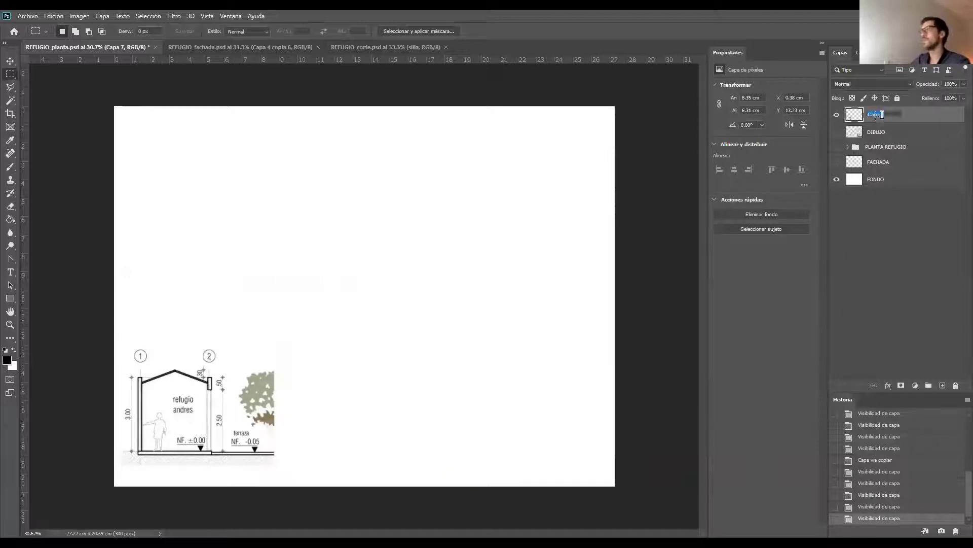
text(C)
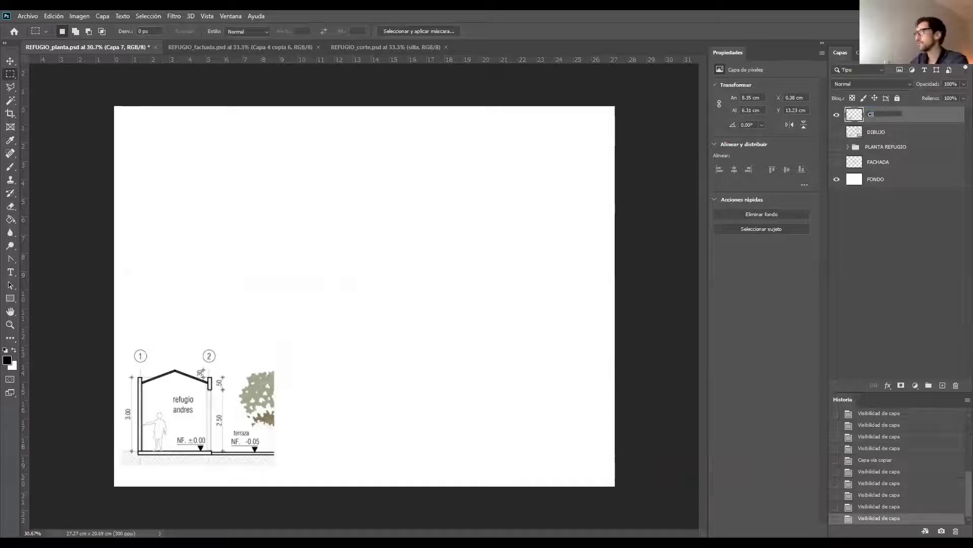
text(DIBU)
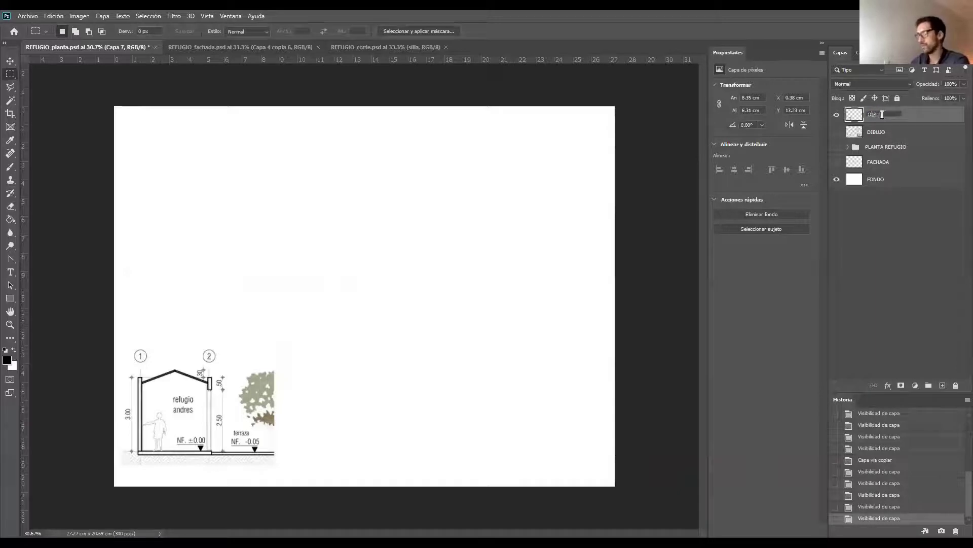
text(JO CORTE)
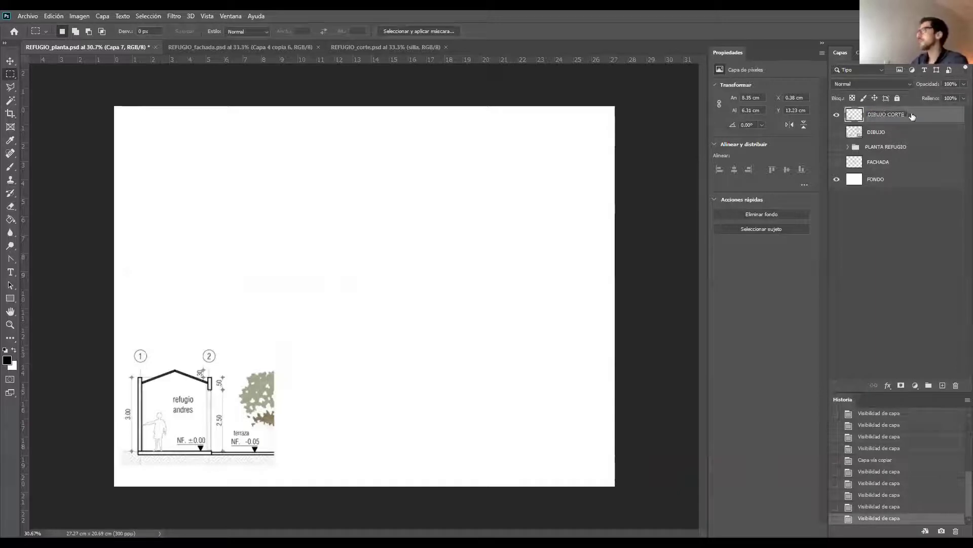
key(Return)
key(v)
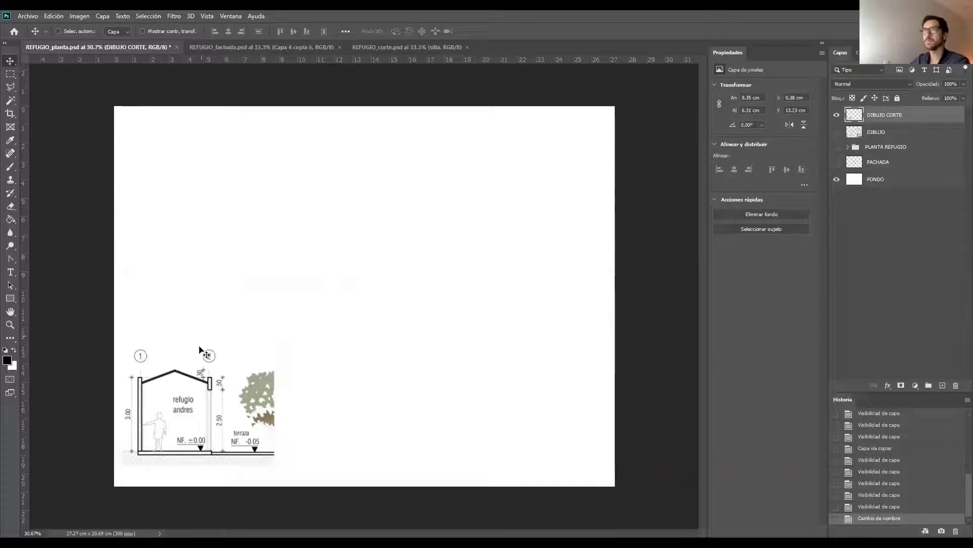
mouse_move(232, 378)
mouse_down()
mouse_move(370, 292)
mouse_move(362, 229)
mouse_move(380, 316)
mouse_move(404, 229)
mouse_move(396, 251)
mouse_move(359, 262)
mouse_move(375, 270)
mouse_up()
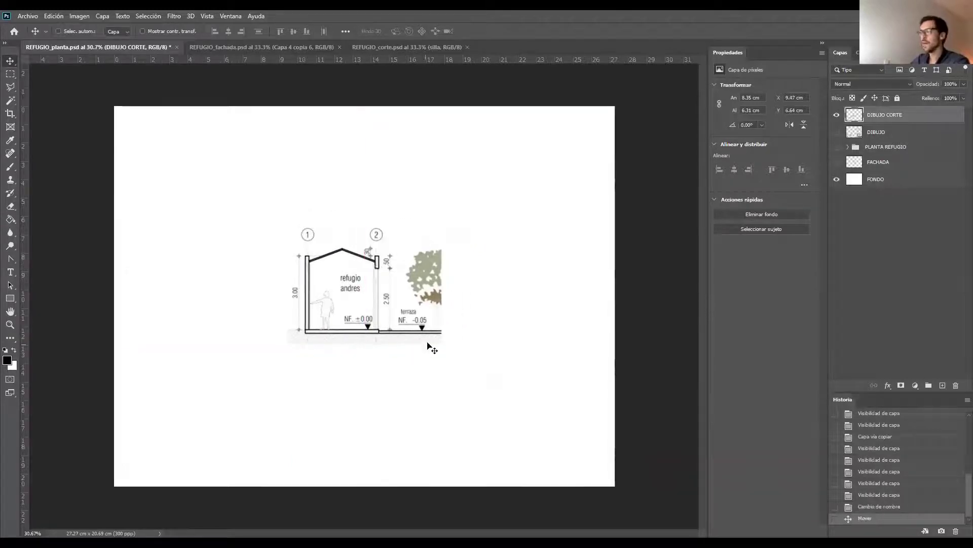
Step: Draw a rectangular marquee about 24.9 by 5.1 cm for the ground below the section's floor line, and make the history list taller
key(m)
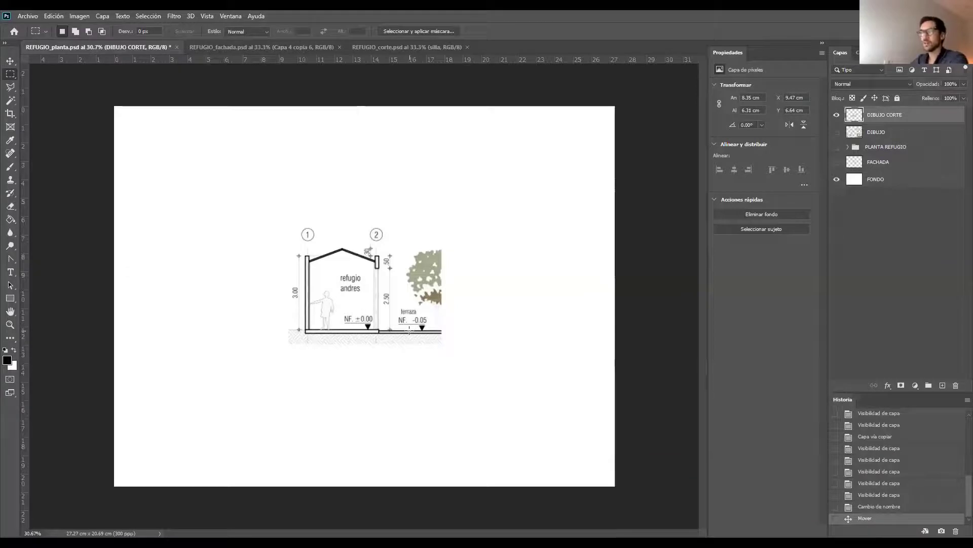
click(273, 48)
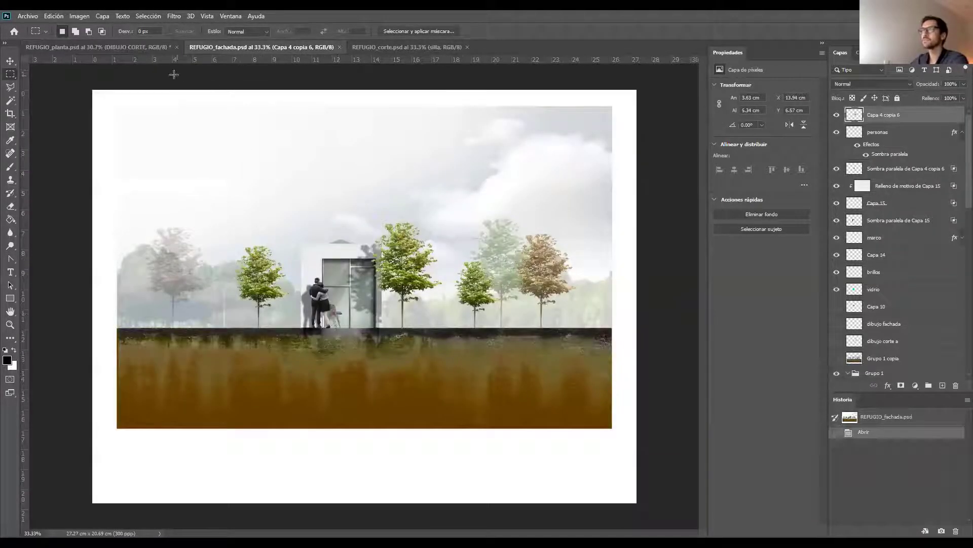
click(153, 47)
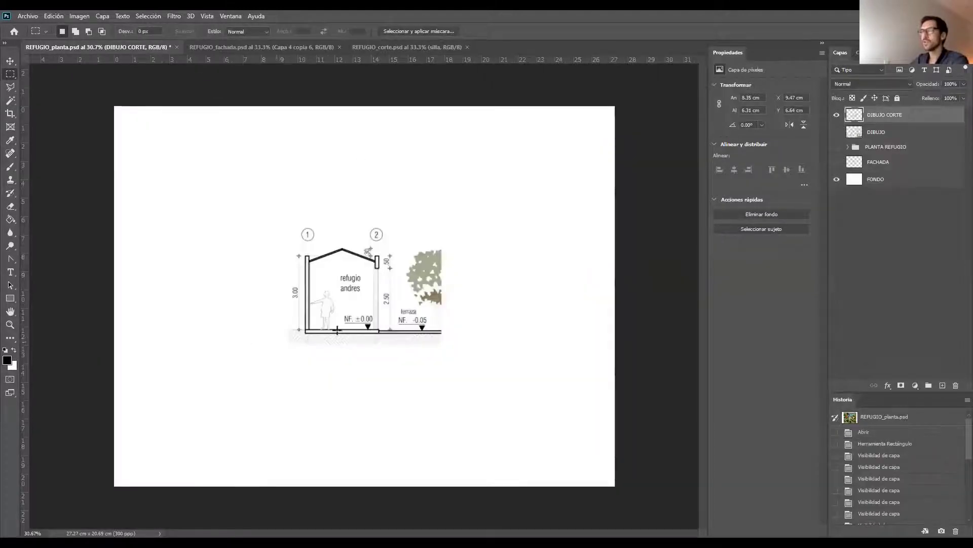
drag(138, 331, 594, 425)
drag(464, 382, 467, 386)
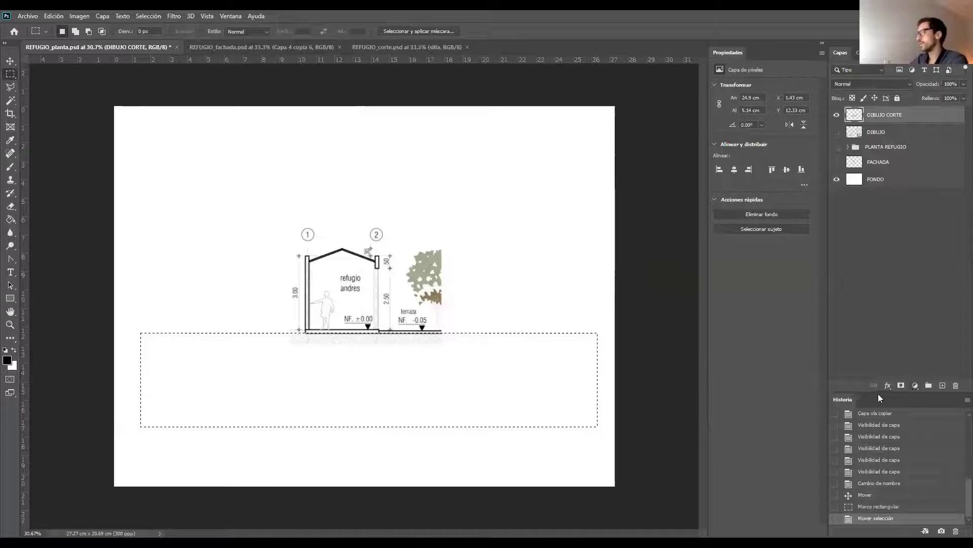
drag(862, 388, 864, 259)
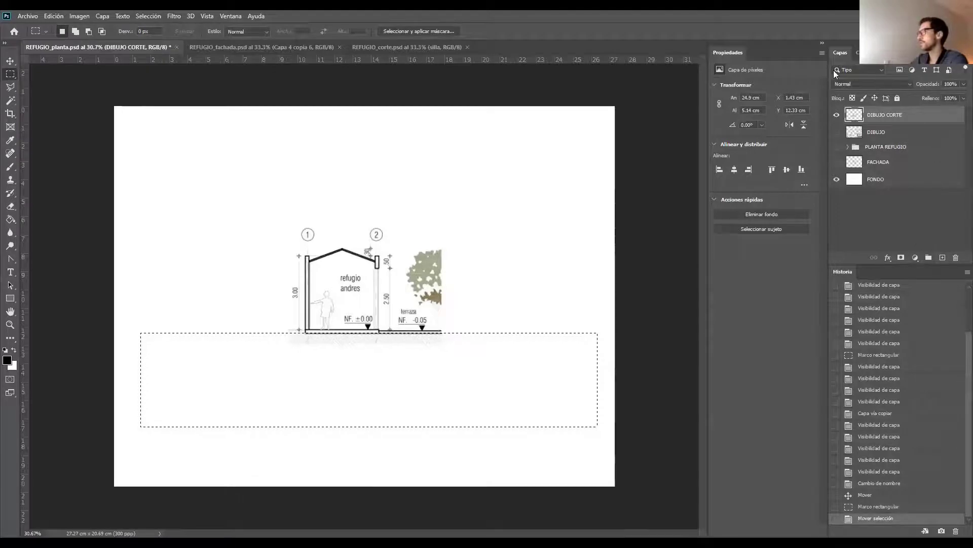
Step: Add a pattern fill layer over the selected ground area, using the brown soil pattern from the Hierba group
click(915, 259)
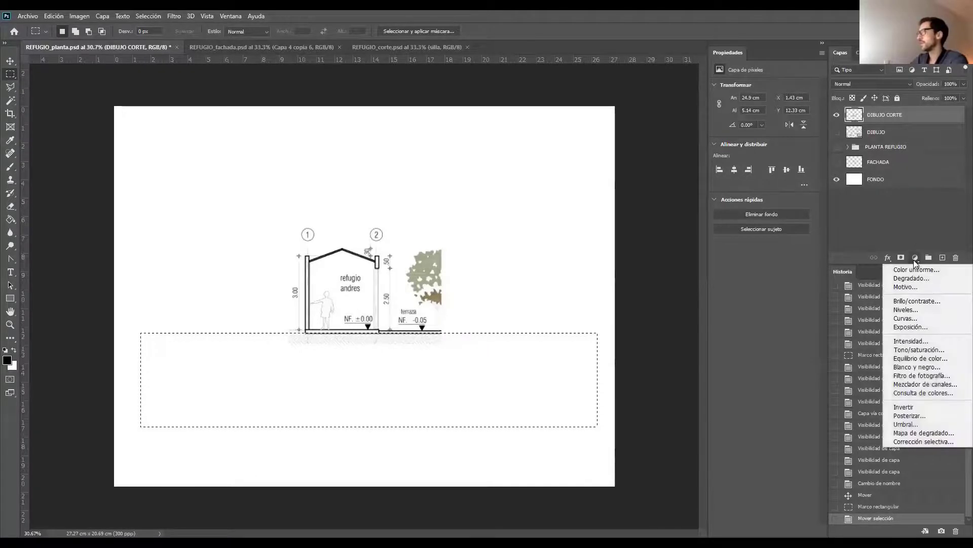
click(906, 287)
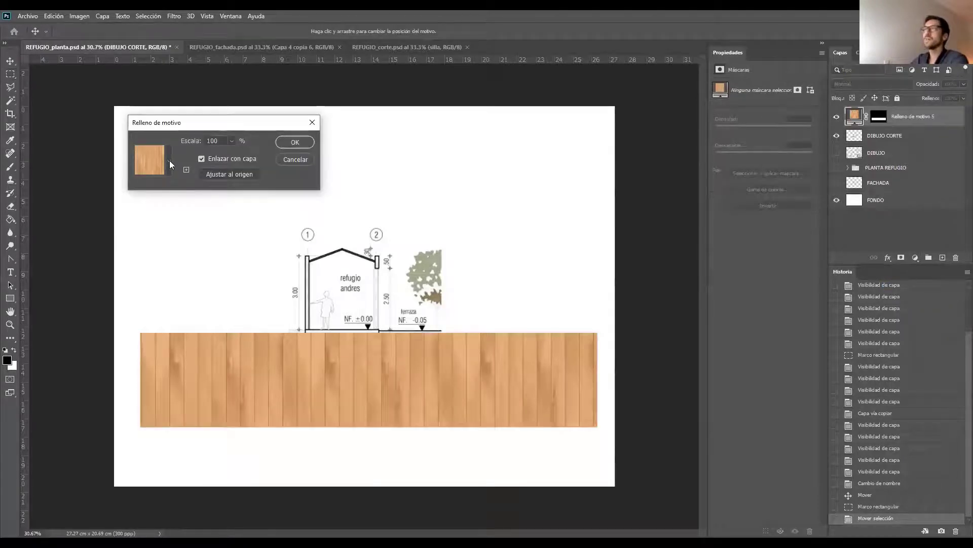
click(169, 160)
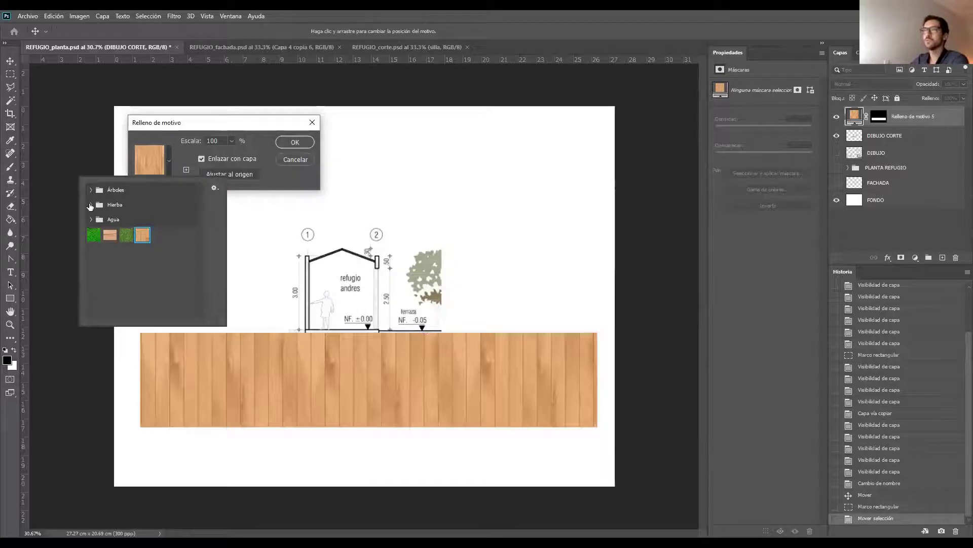
click(91, 219)
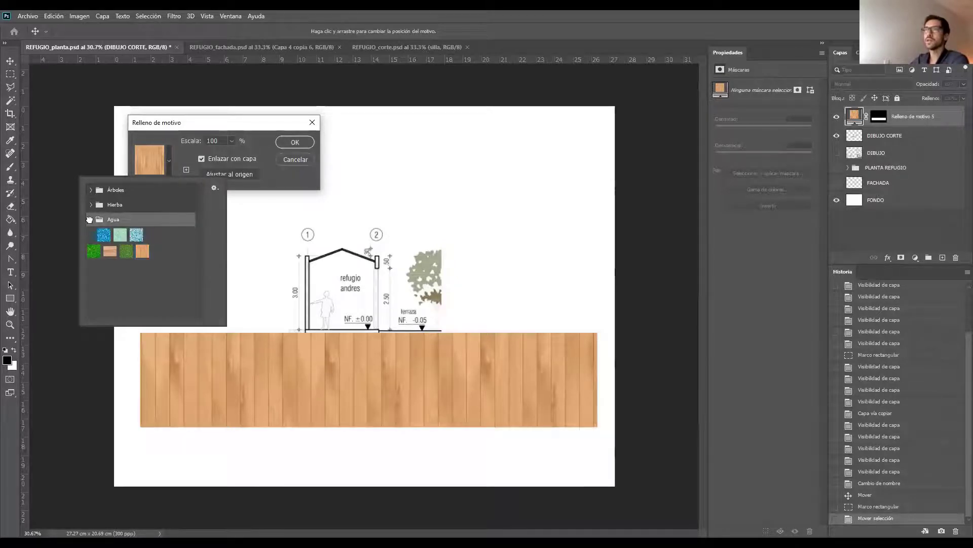
click(91, 220)
click(90, 205)
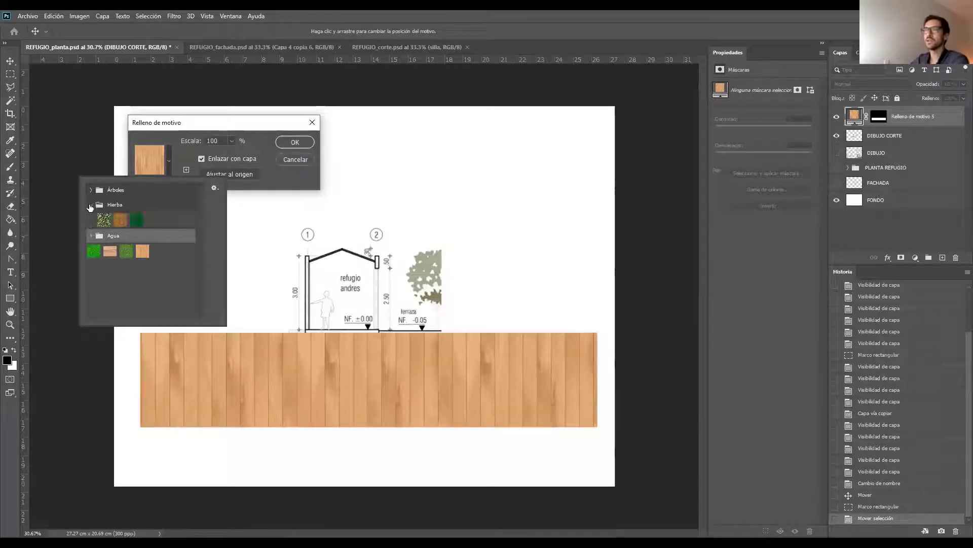
click(120, 220)
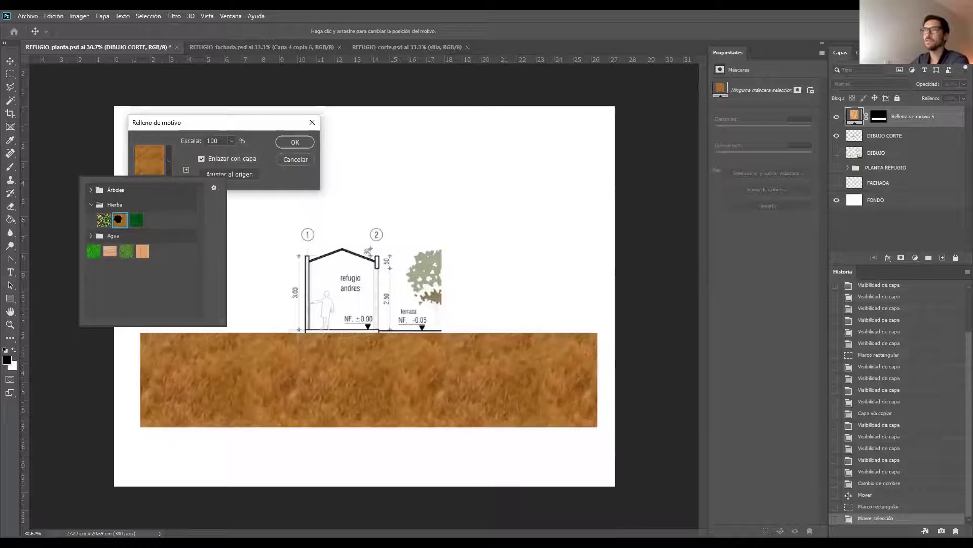
Step: Look through the Árboles patterns and the pattern options, slightly reduce the soil pattern's scale and accept the fill
click(92, 191)
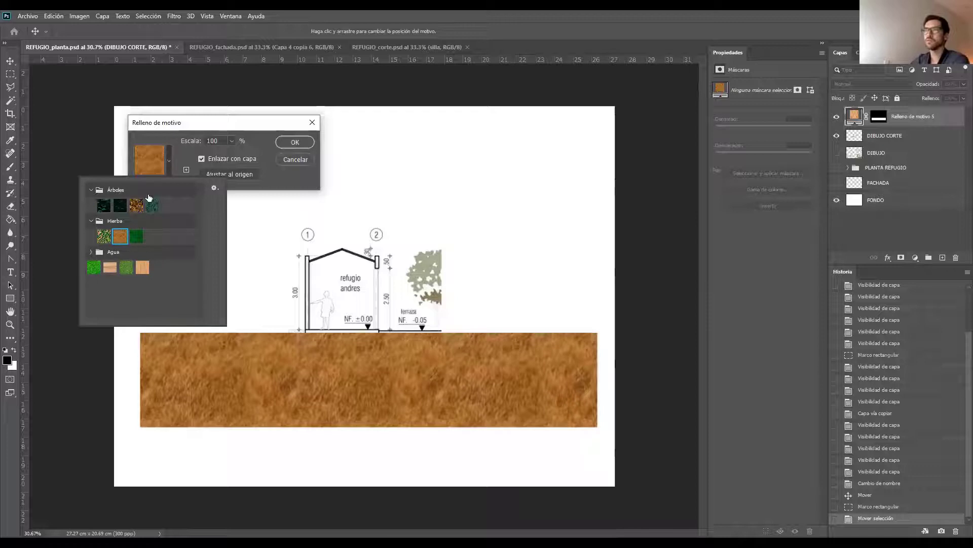
click(216, 189)
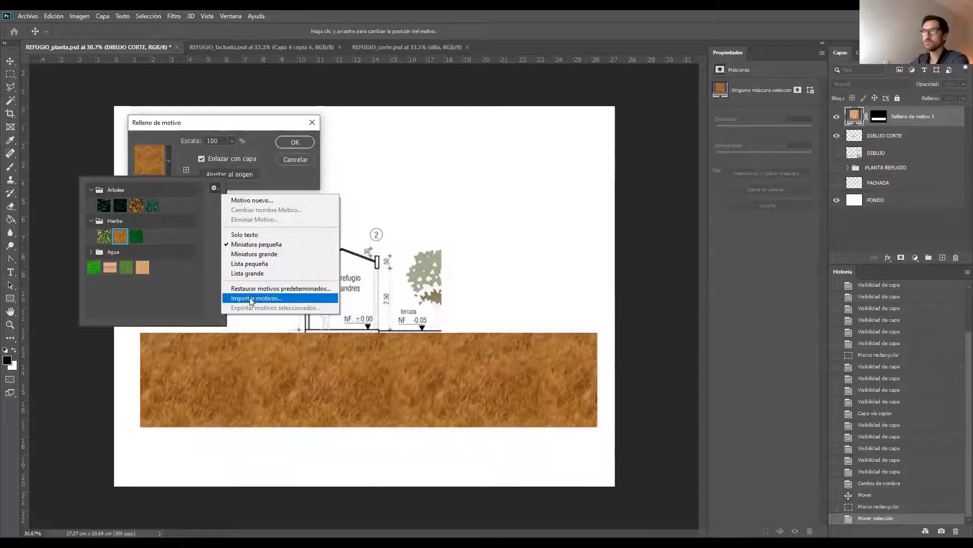
click(118, 239)
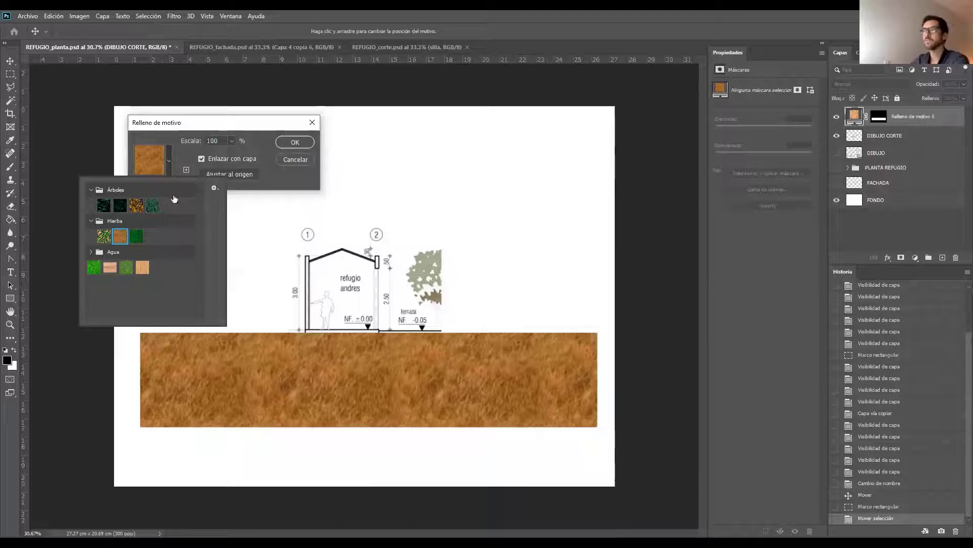
click(196, 127)
click(231, 142)
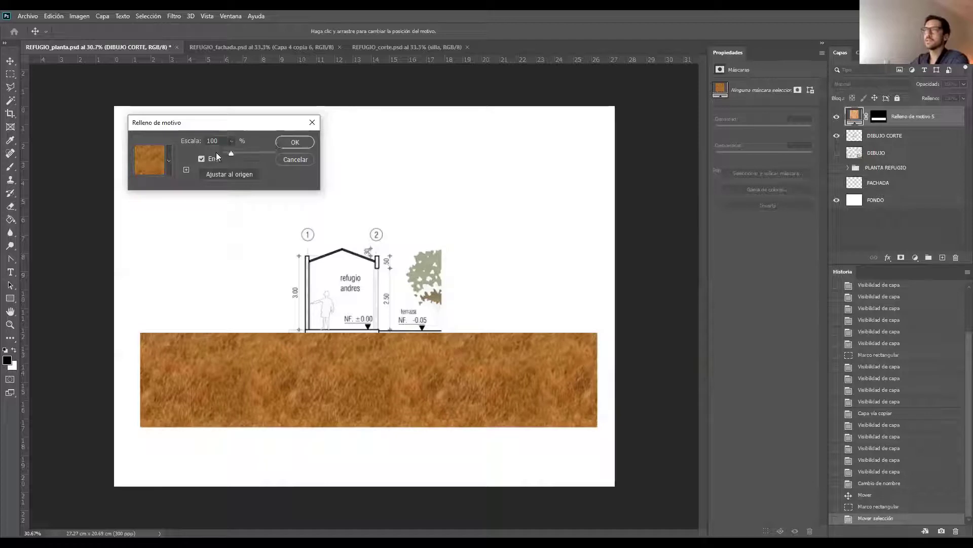
drag(230, 153, 229, 153)
click(295, 142)
key(v)
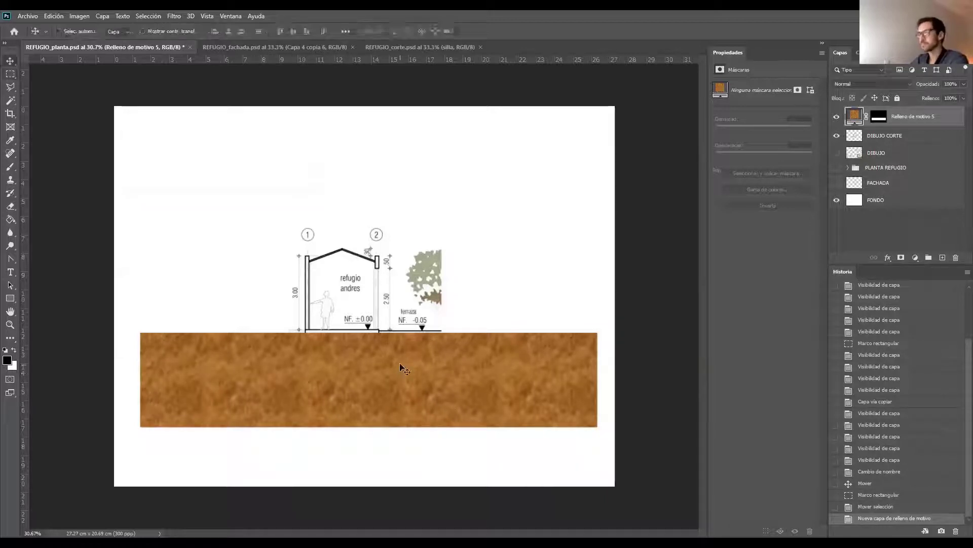
key(z)
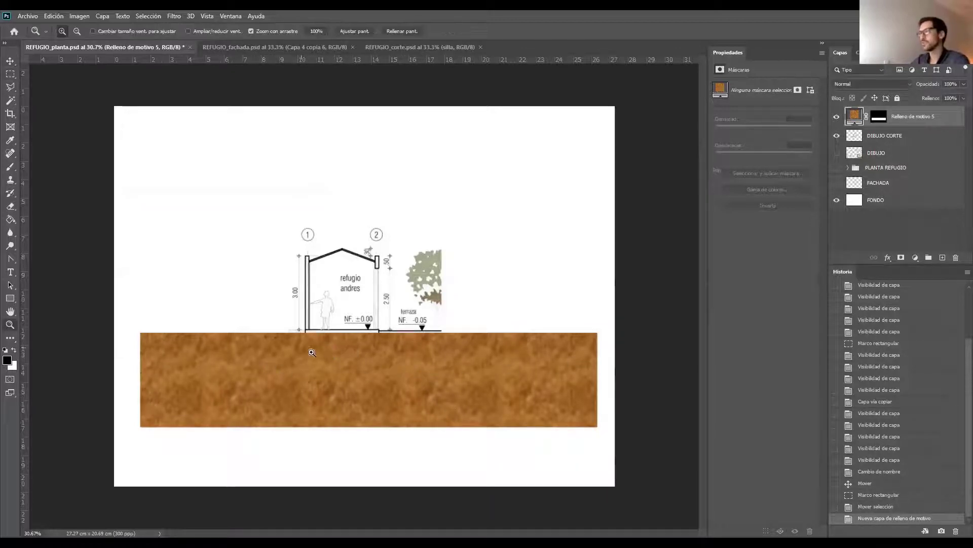
drag(312, 351, 313, 379)
key(v)
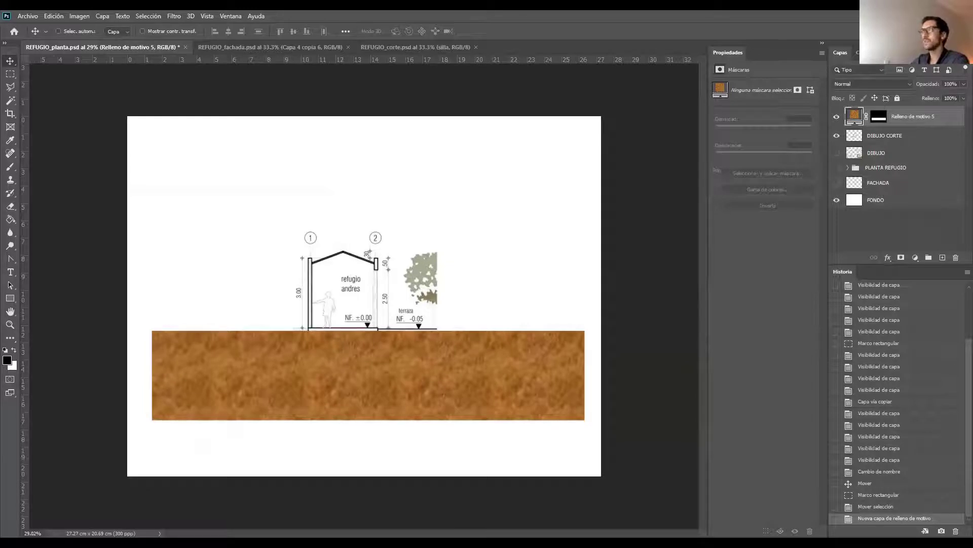
Step: Switch to the browser and look over the Árboles textures on textures.com
key(alt+Tab)
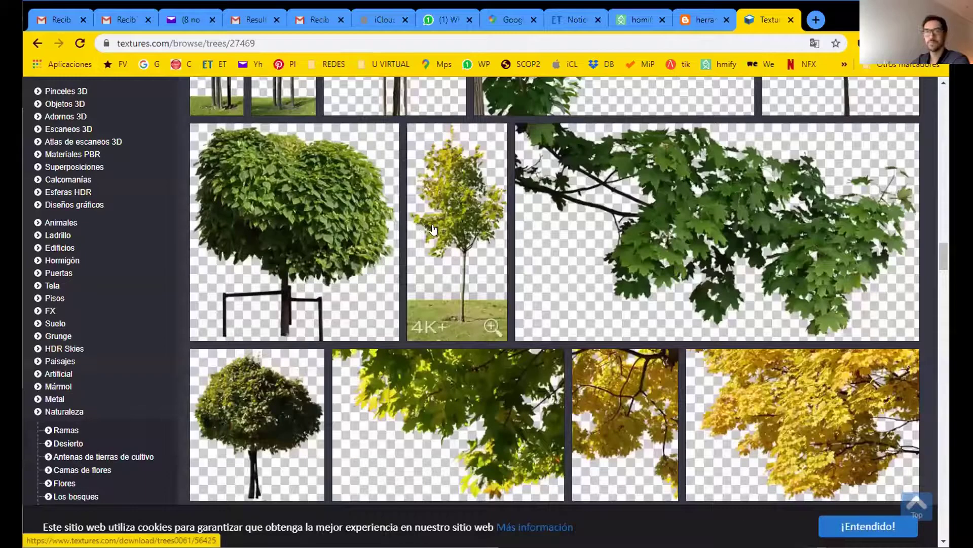
scroll(488, 118, down, 10)
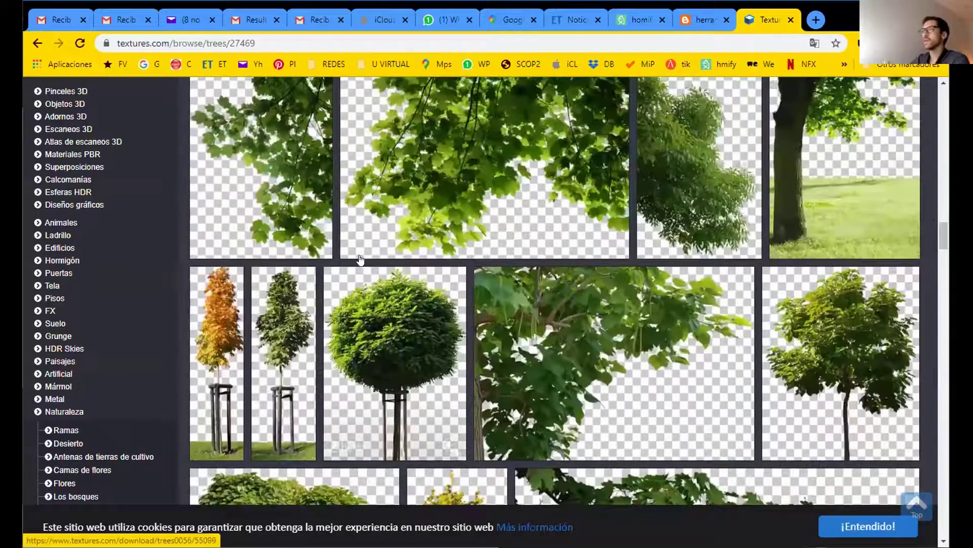
scroll(605, 241, up, 10)
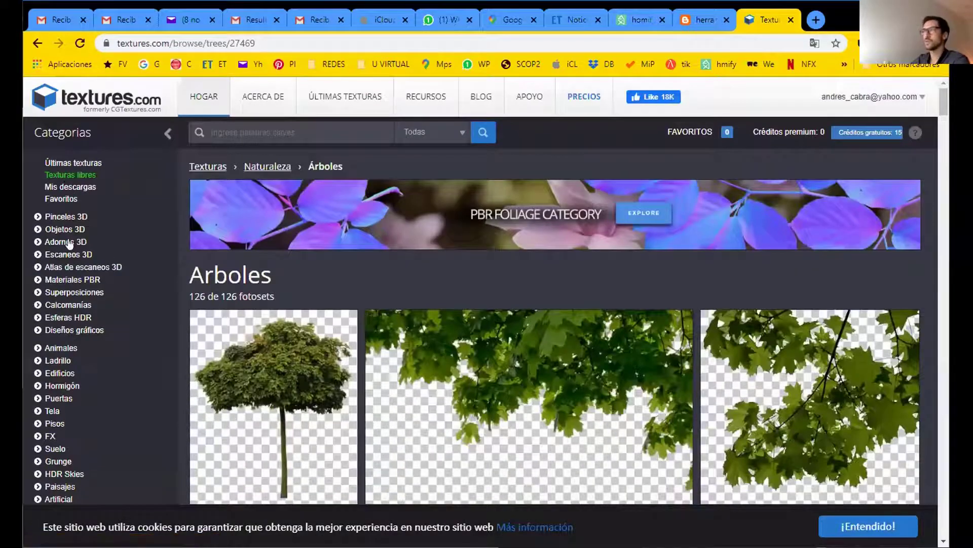
scroll(76, 237, down, 8)
scroll(101, 230, up, 8)
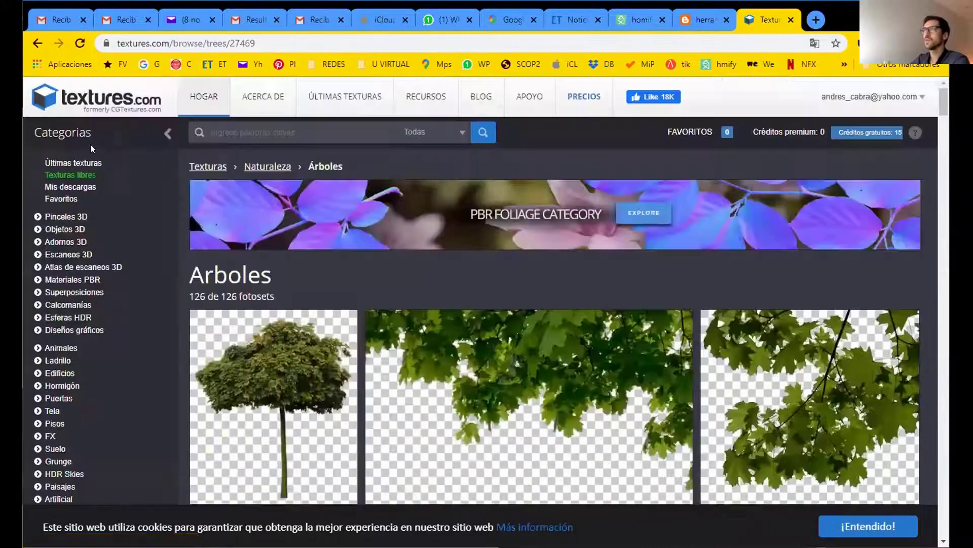
Step: Open the Suelo category with the wood-chip thumbnail from the textures.com home page and examine its subcategories
click(61, 134)
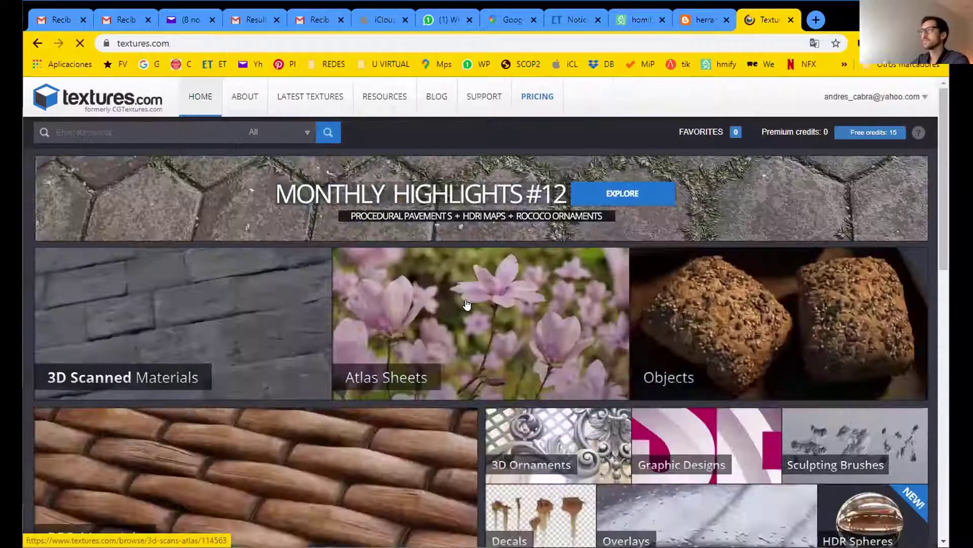
scroll(467, 304, down, 8)
scroll(467, 307, down, 4)
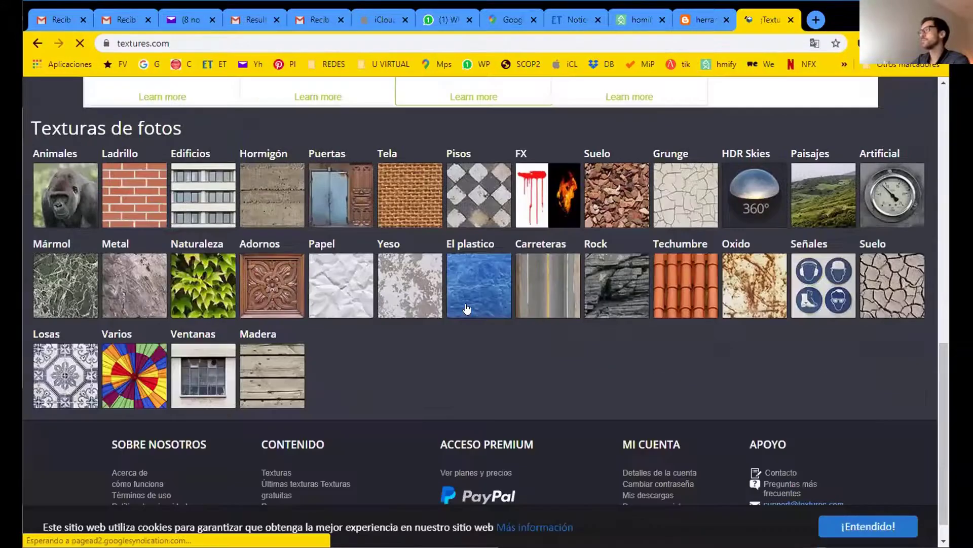
scroll(558, 284, up, 1)
click(610, 264)
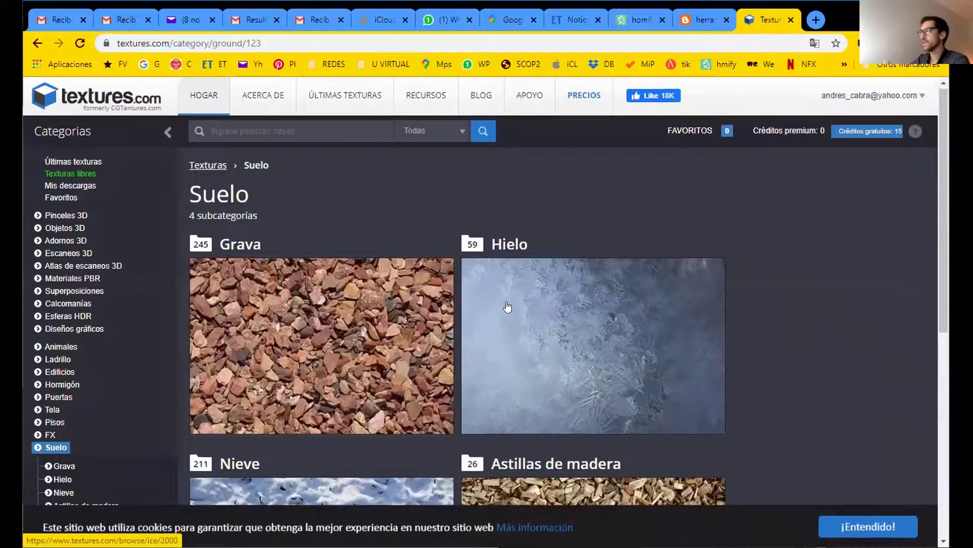
scroll(509, 299, down, 5)
scroll(508, 314, down, 3)
scroll(506, 311, up, 8)
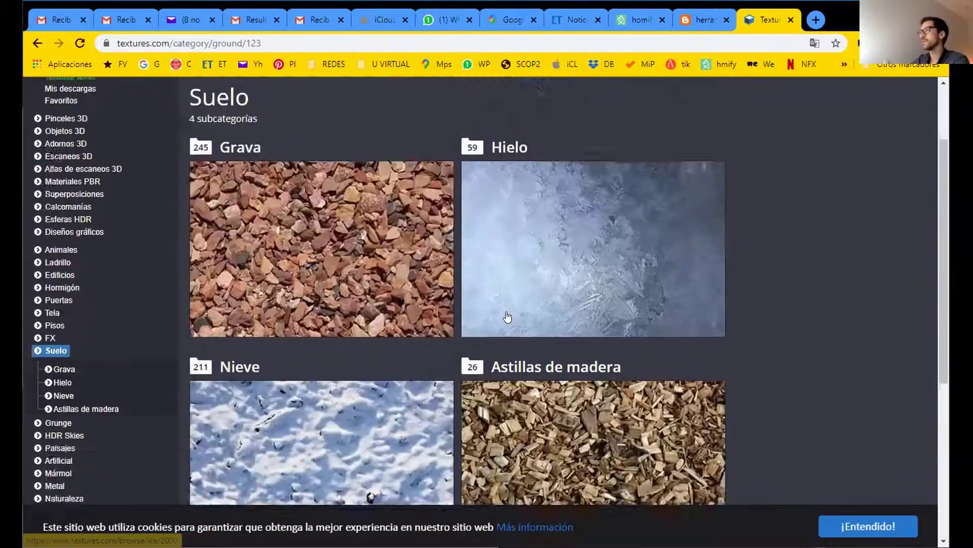
scroll(559, 297, down, 2)
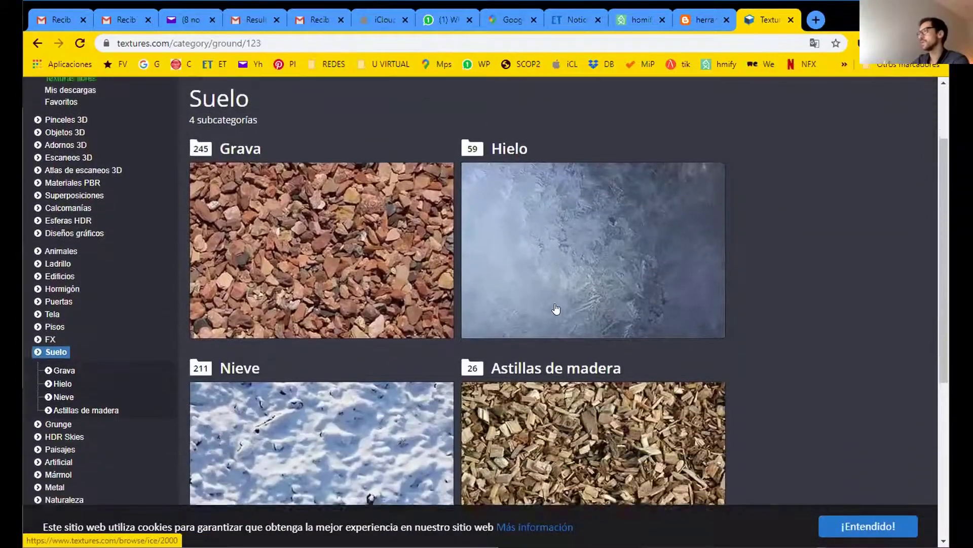
scroll(395, 244, up, 2)
Step: Return to the textures.com home page and open the other Suelo category, the one showing cracked earth
click(212, 175)
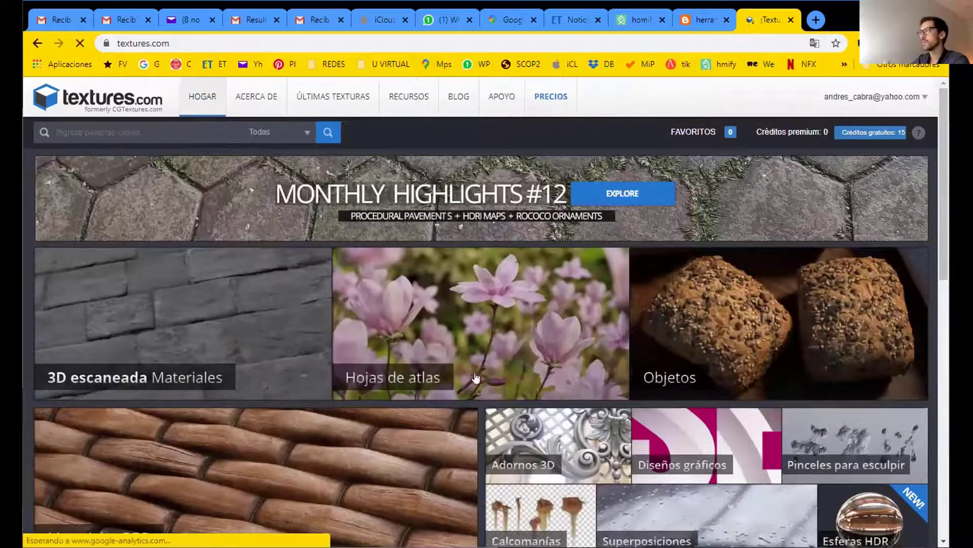
scroll(456, 360, down, 10)
scroll(456, 365, up, 2)
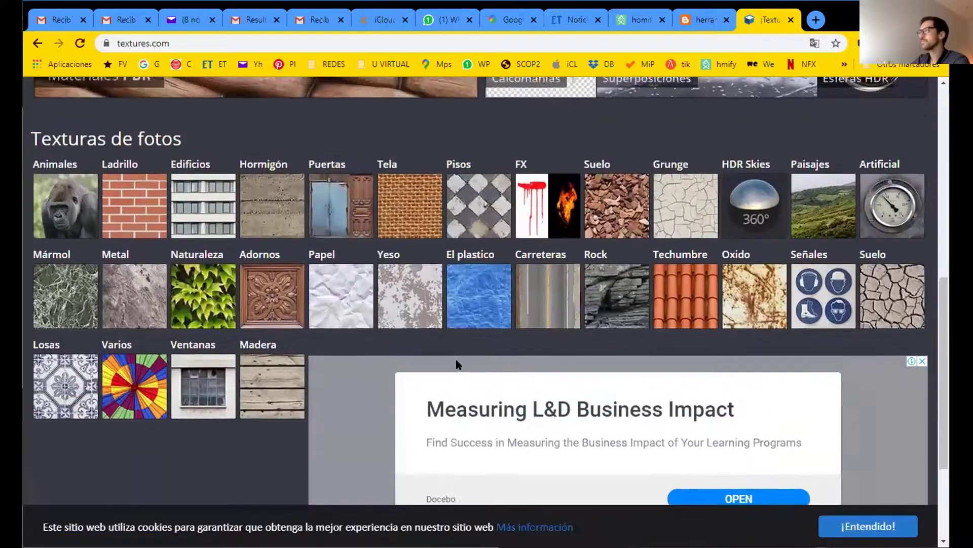
scroll(456, 363, up, 1)
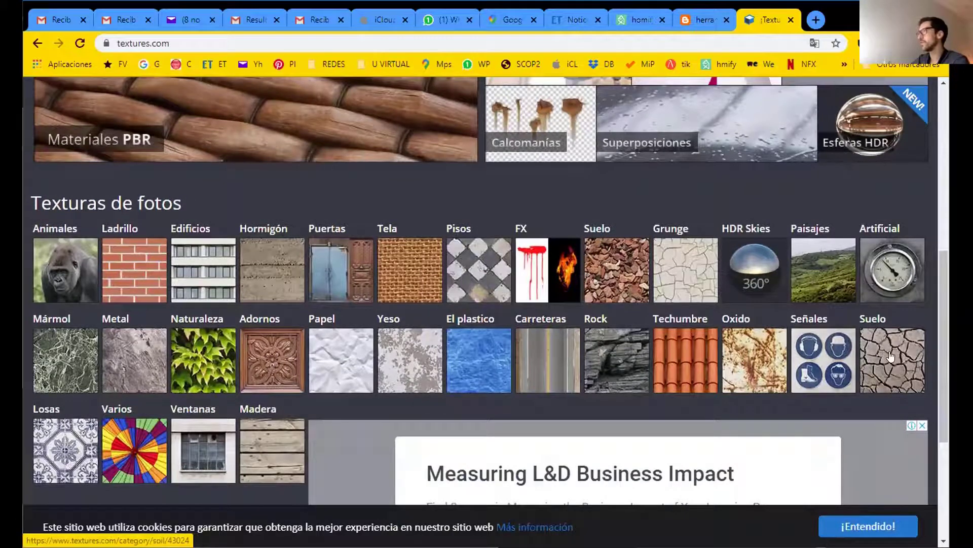
click(890, 355)
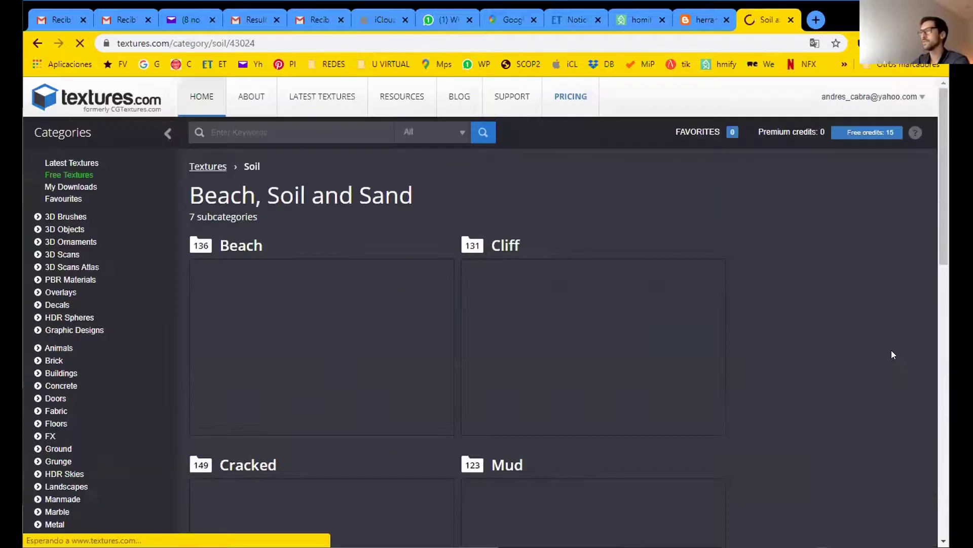
Step: Examine the soil subcategories such as Acantilado, Agrietado, Barro, Áspero and Arena for ground textures
scroll(551, 306, down, 3)
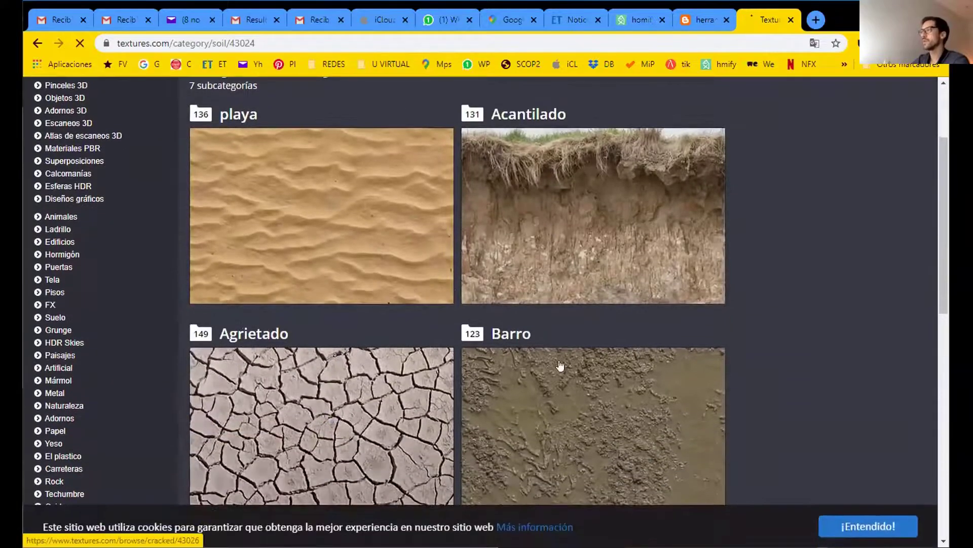
scroll(520, 272, up, 2)
scroll(377, 380, down, 8)
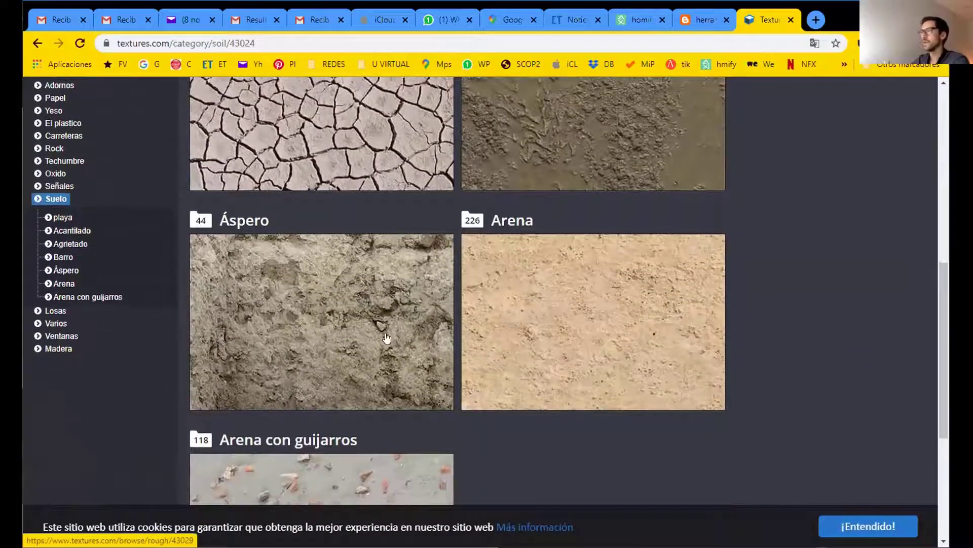
scroll(415, 304, down, 2)
scroll(482, 294, up, 7)
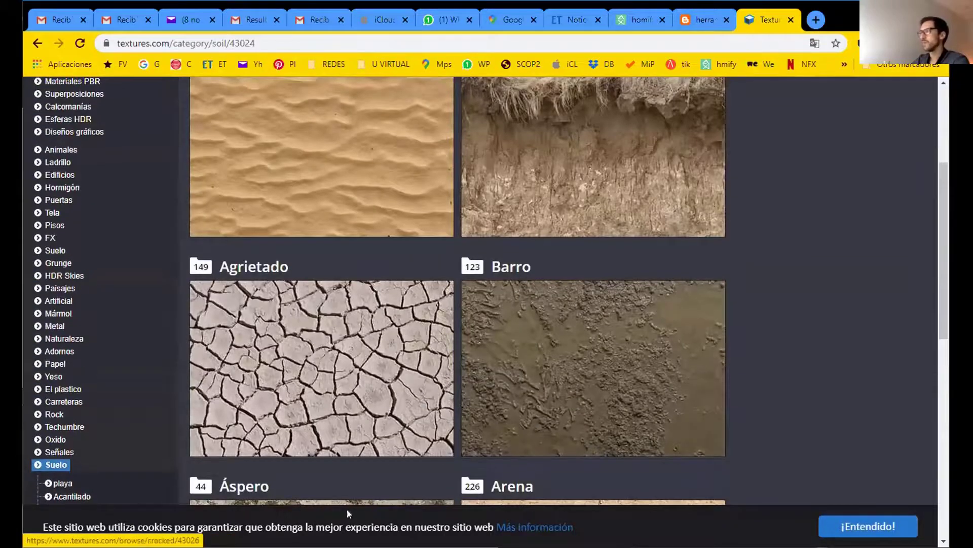
scroll(355, 406, down, 3)
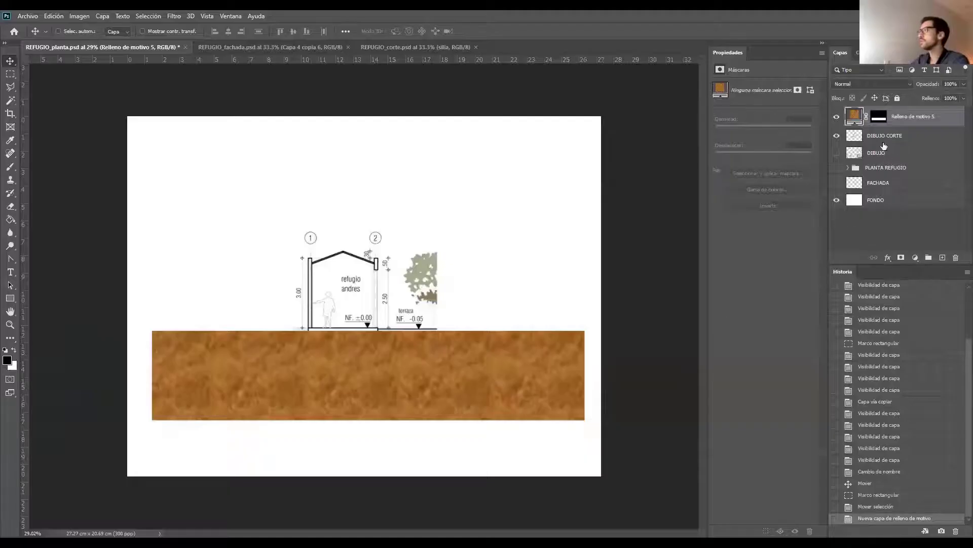
Step: Switch to Photoshop's REFUGIO_fachada.psd document and select the TERRENO layer from the ground area
click(248, 48)
right_click(339, 396)
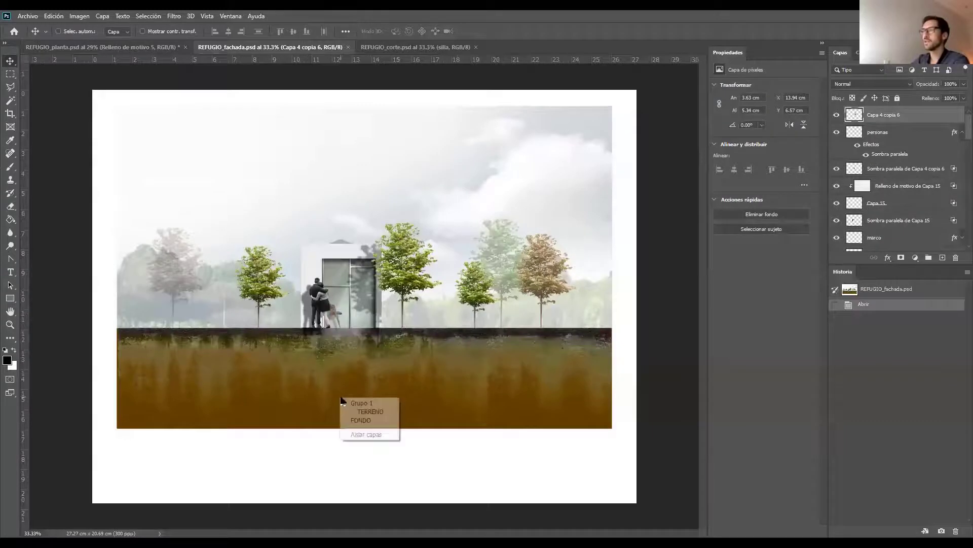
click(360, 410)
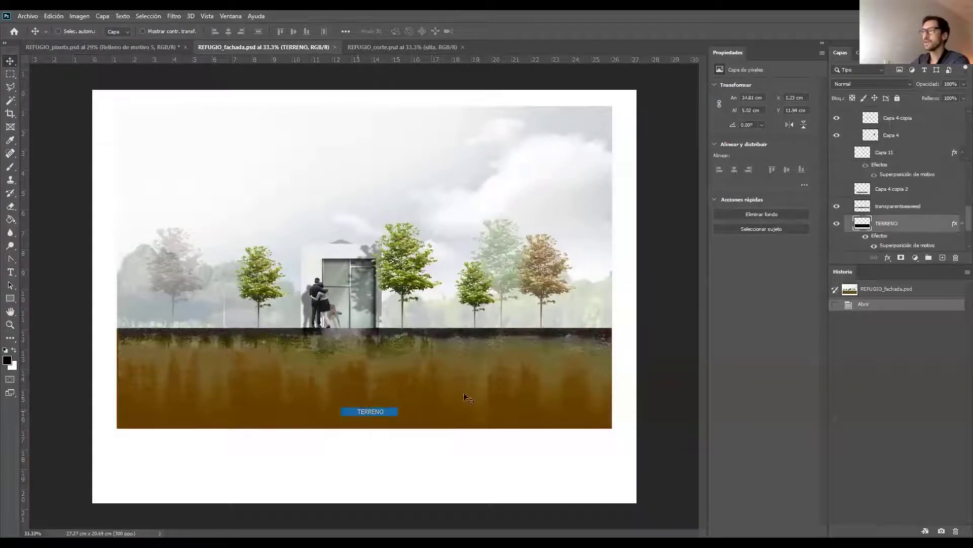
Step: Hide the transparentseaweed layer above TERRENO, try moving the brown ground block downward, and undo the move
click(837, 206)
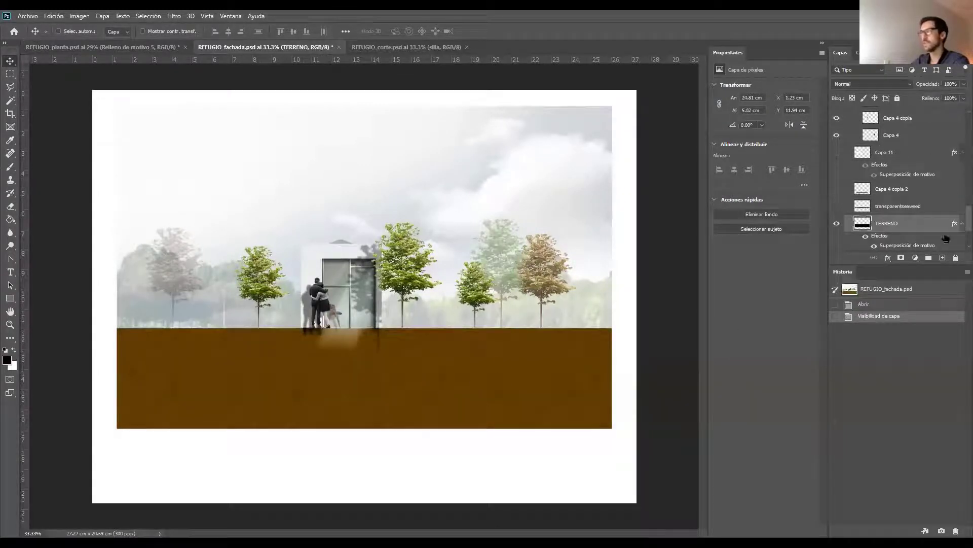
drag(411, 411, 424, 430)
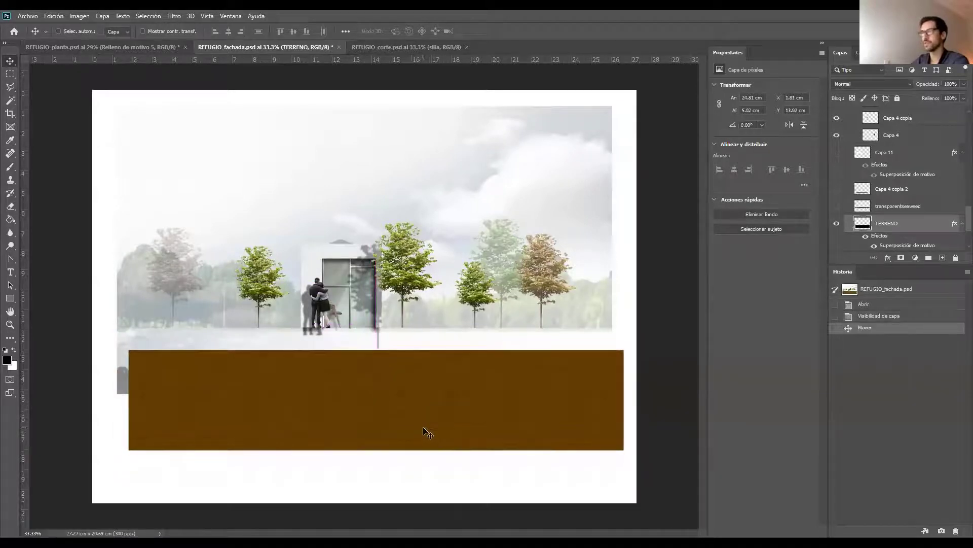
key(ctrl+z)
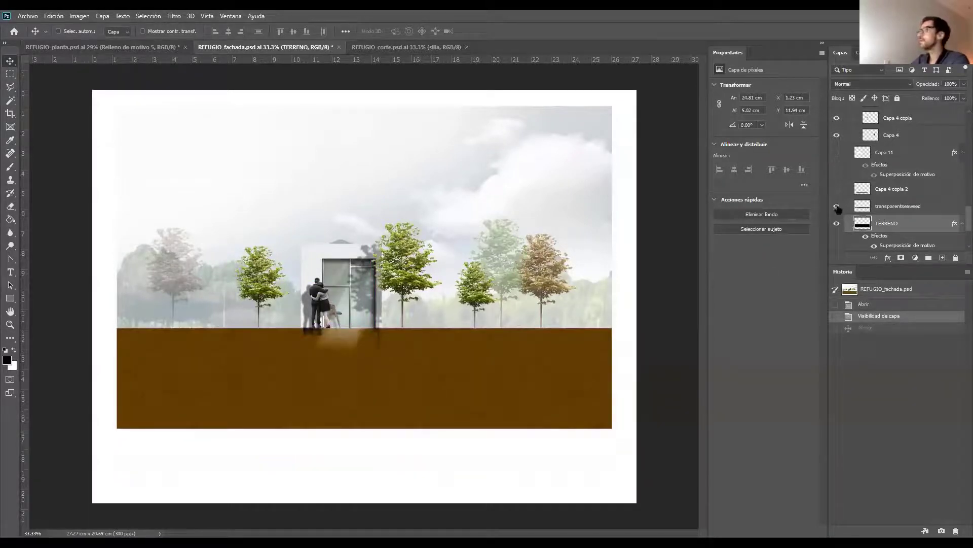
Step: Show the transparentseaweed layer again and move its stained texture off the brown ground, then back over the ground's lower part
click(837, 207)
click(912, 205)
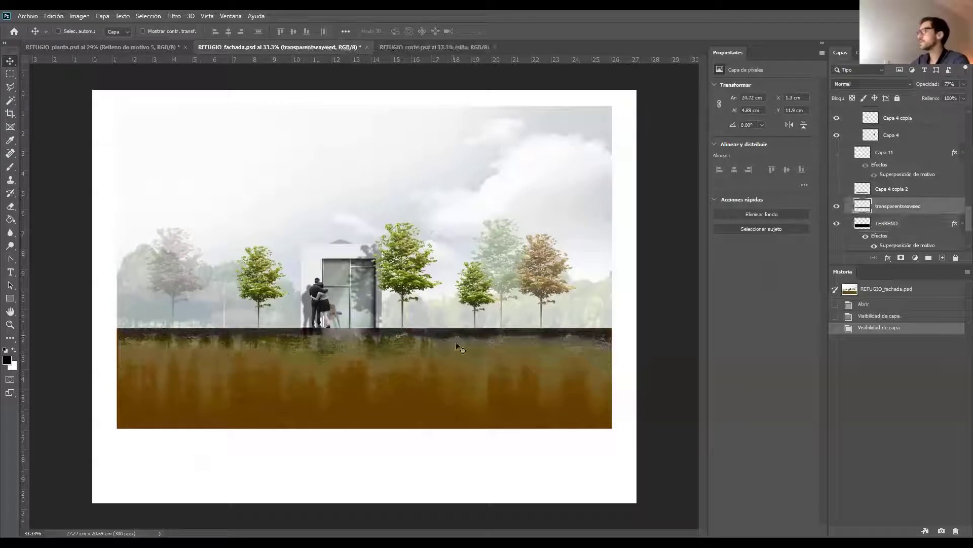
drag(477, 358, 476, 463)
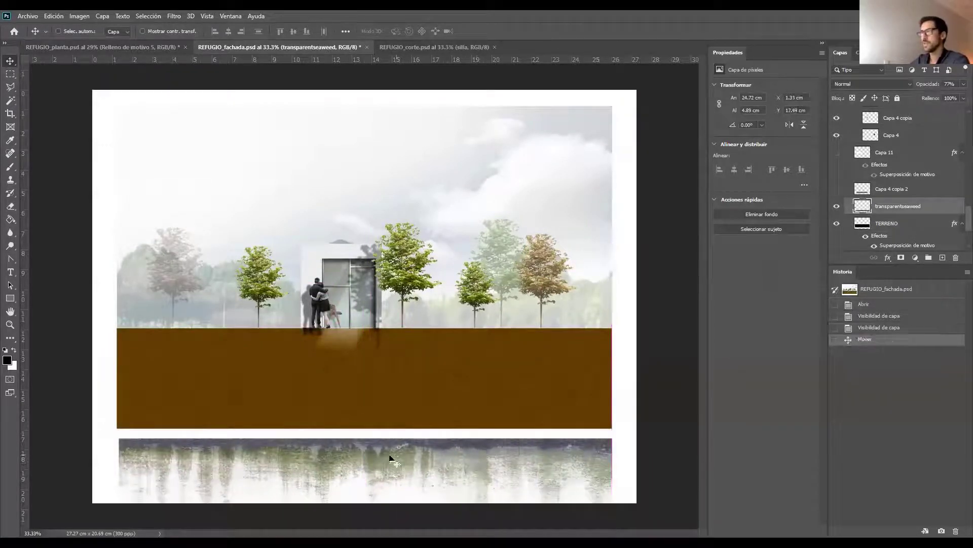
drag(391, 459, 388, 375)
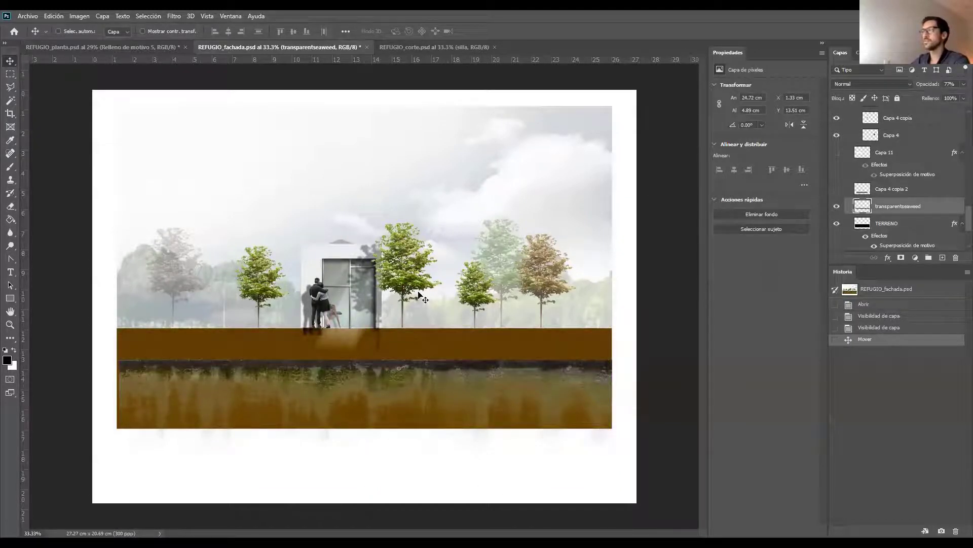
Step: Switch to the browser and open the FX category from the textures.com home page to examine its subcategories
key(alt+Tab)
scroll(85, 249, up, 7)
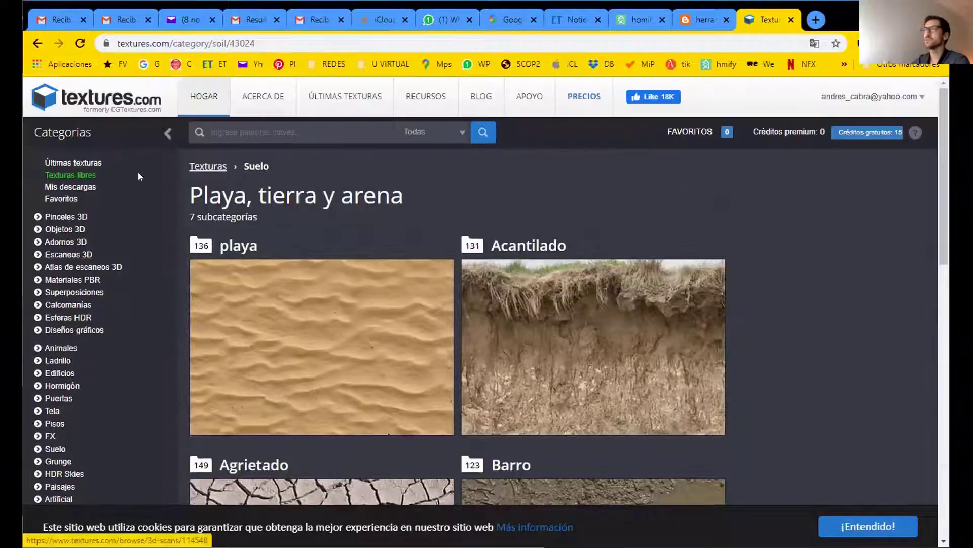
click(63, 136)
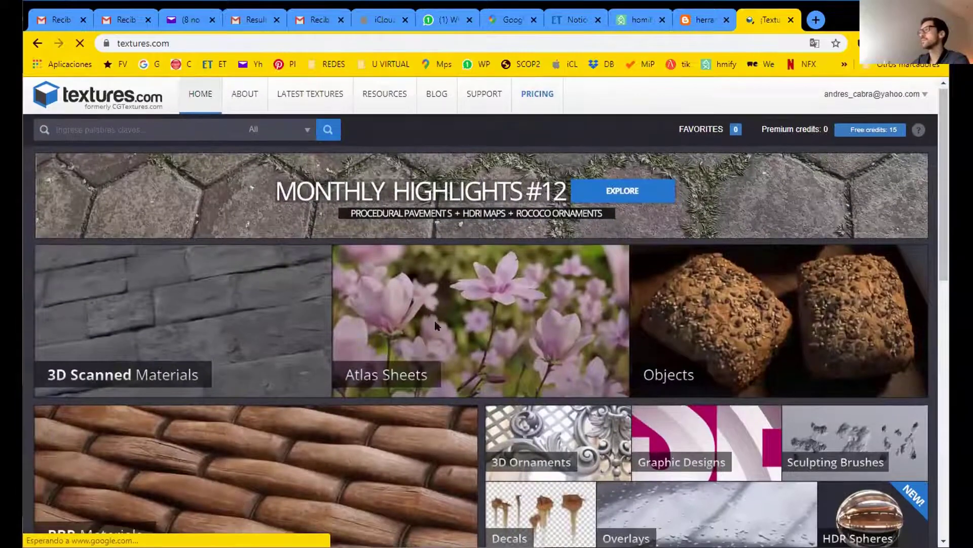
scroll(435, 321, down, 8)
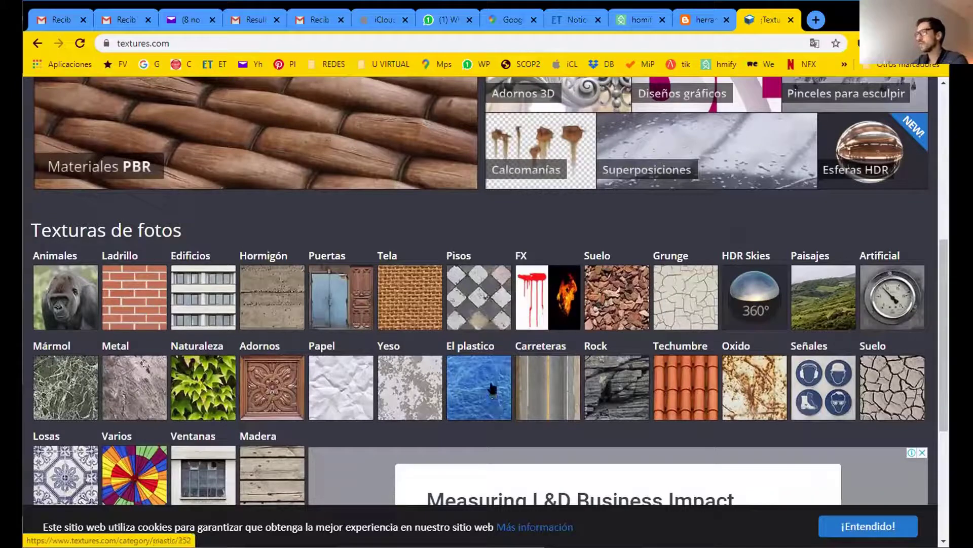
click(562, 296)
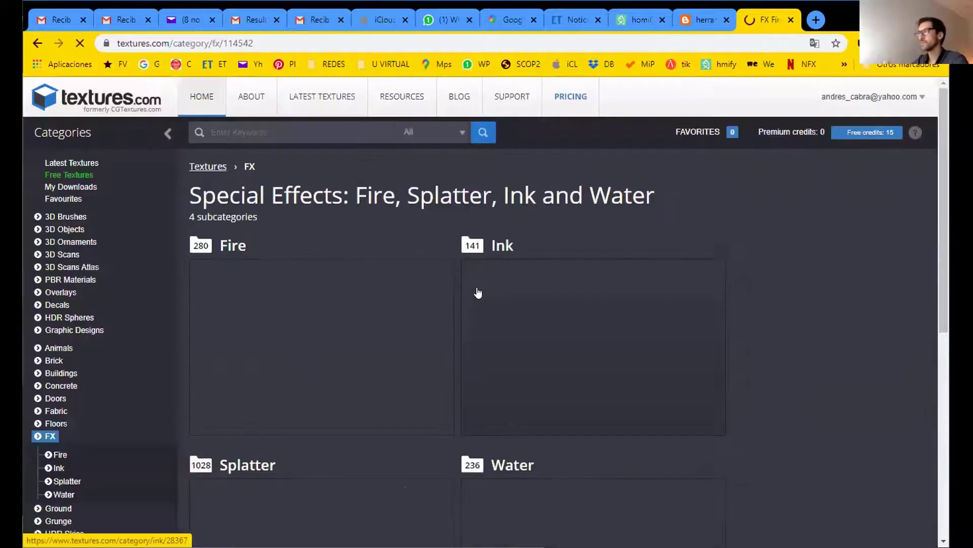
scroll(474, 315, down, 5)
scroll(287, 229, up, 5)
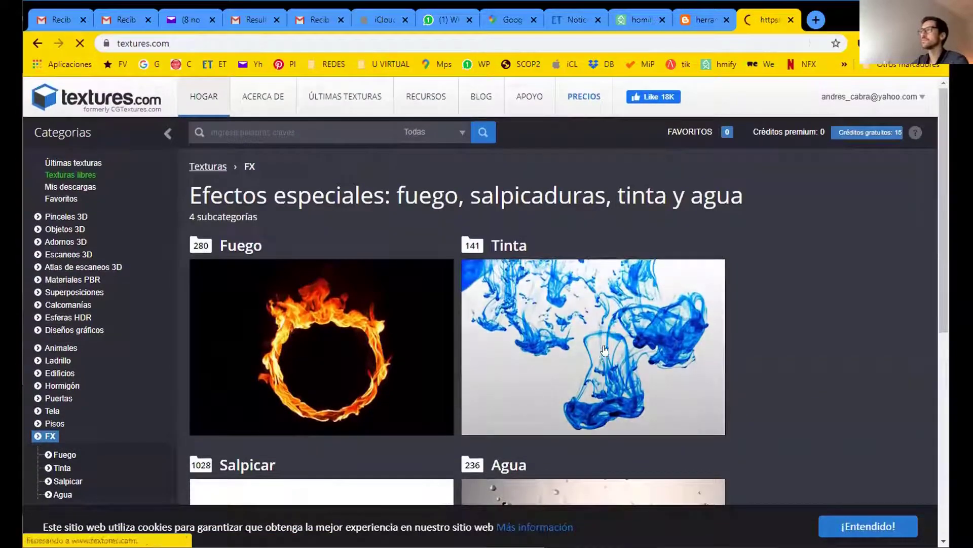
Step: Return to the textures.com home page and open the Grunge category to examine its subcategories
scroll(576, 351, down, 2)
scroll(576, 351, down, 10)
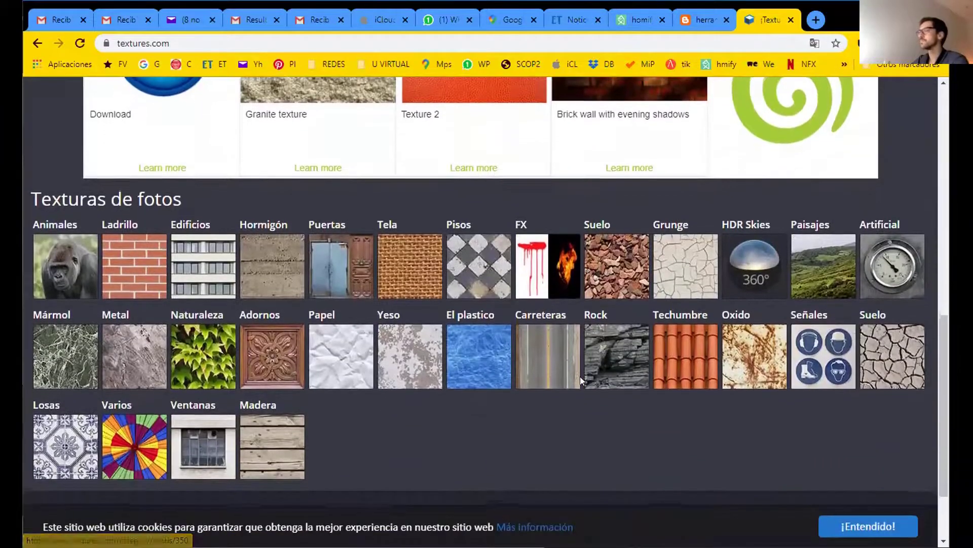
scroll(729, 331, up, 1)
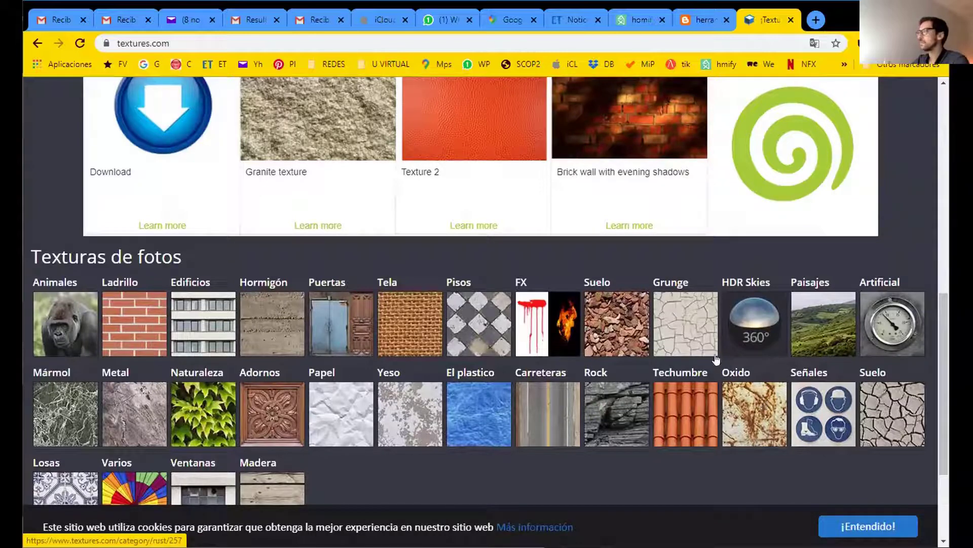
click(685, 320)
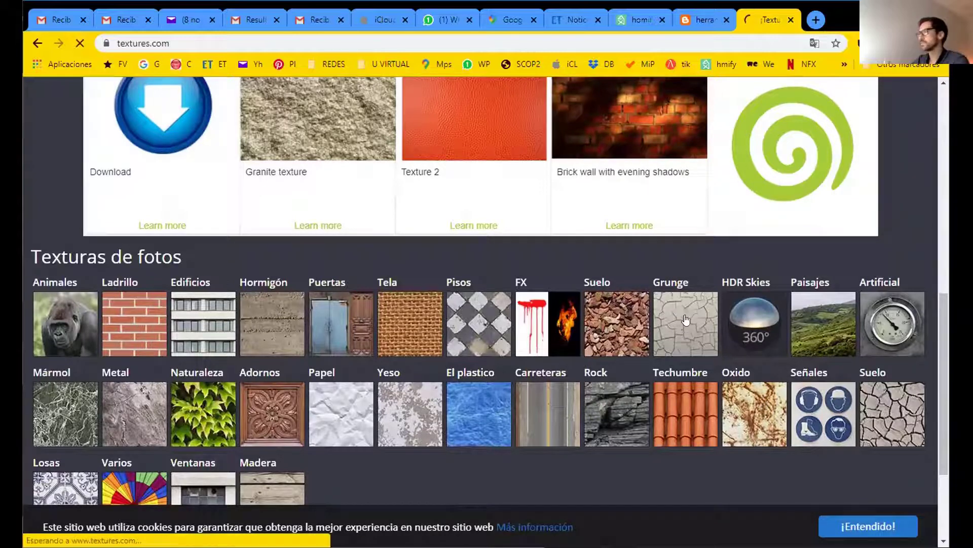
scroll(544, 389, down, 10)
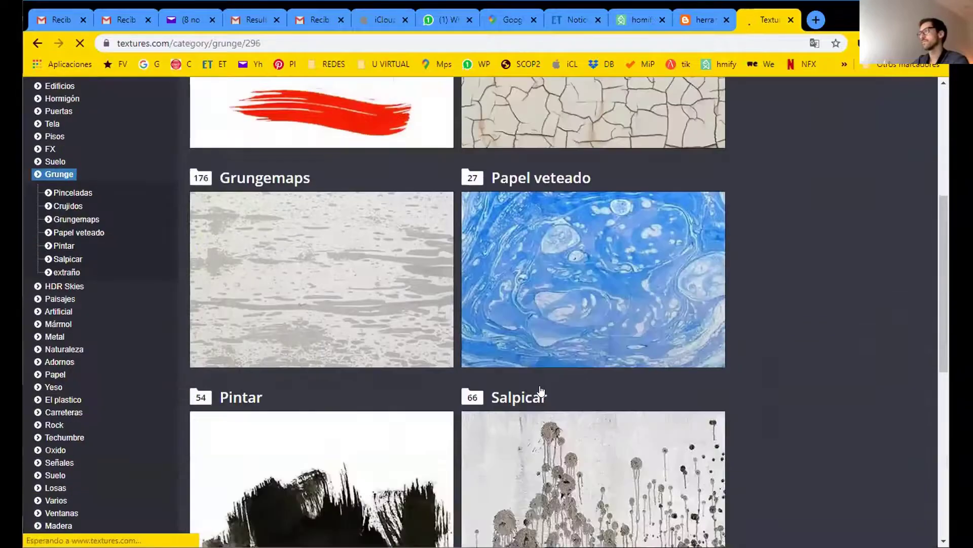
scroll(545, 385, up, 4)
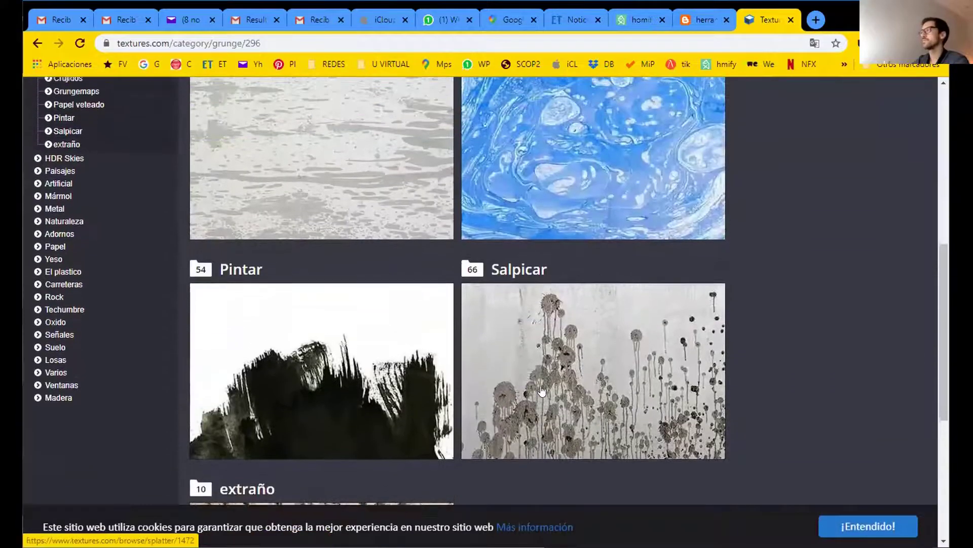
Step: Open the Salpicar subcategory of Grunge and examine its splatter textures for a stain usable over the ground
click(548, 365)
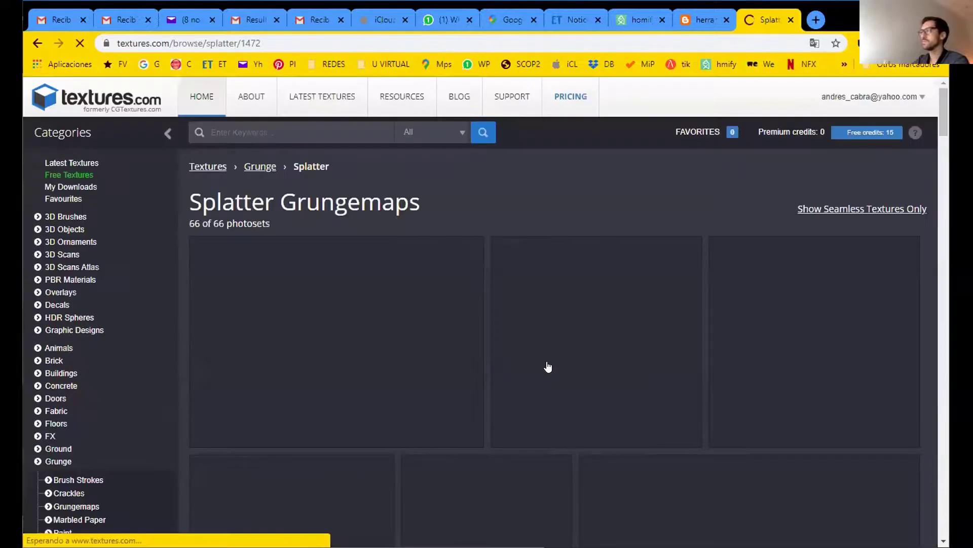
scroll(578, 337, down, 5)
scroll(578, 338, down, 10)
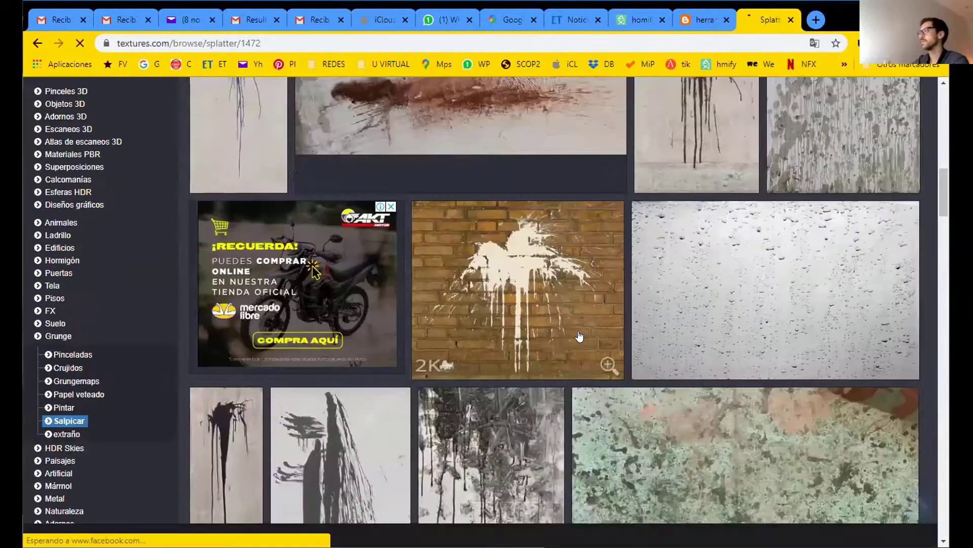
scroll(571, 341, down, 10)
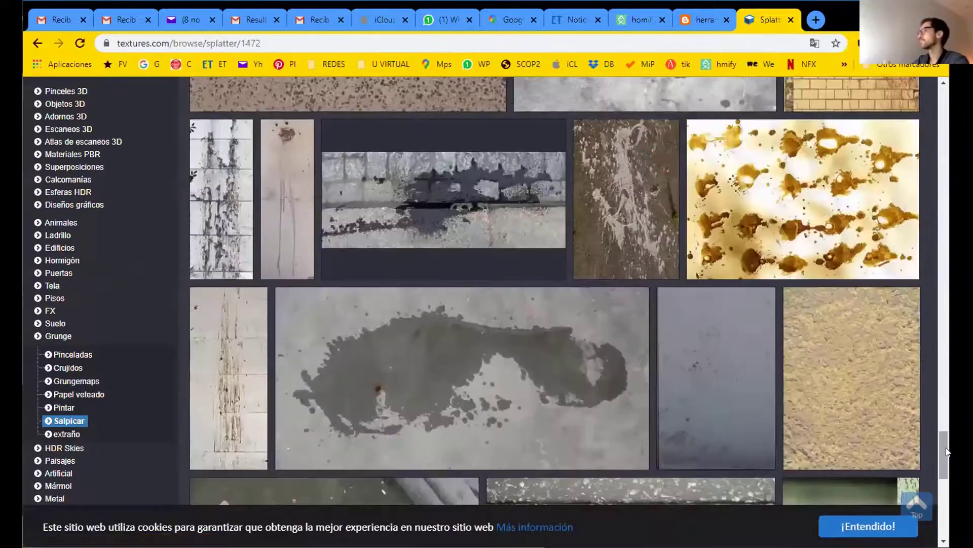
drag(945, 447, 927, 99)
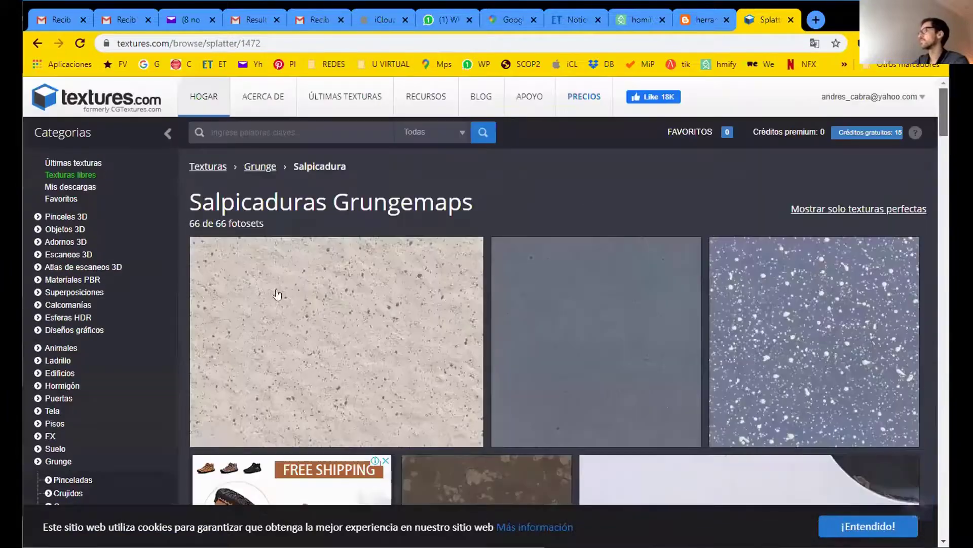
Step: Return to the textures.com home page and open the Óxido category to examine its rusted metal subcategories
click(75, 135)
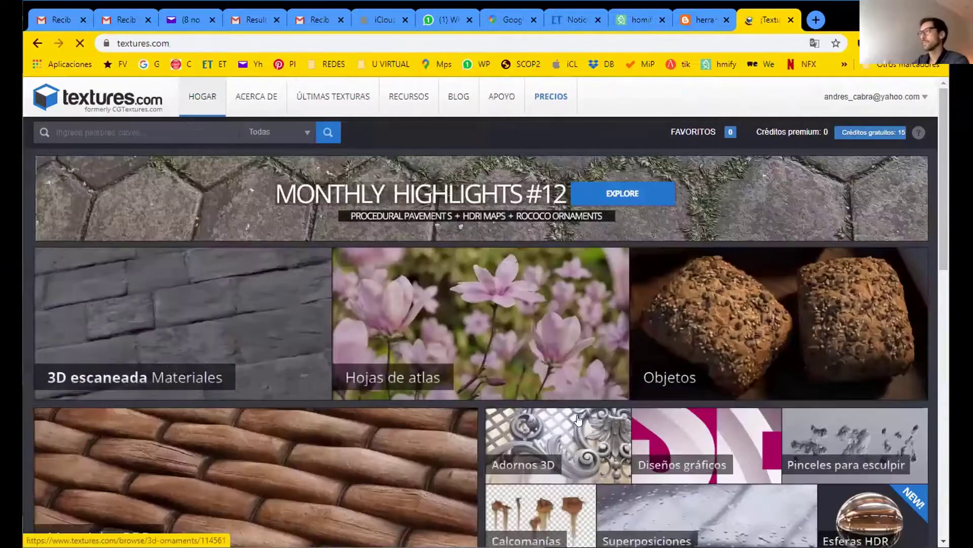
scroll(579, 421, down, 5)
scroll(578, 413, down, 6)
scroll(577, 408, up, 3)
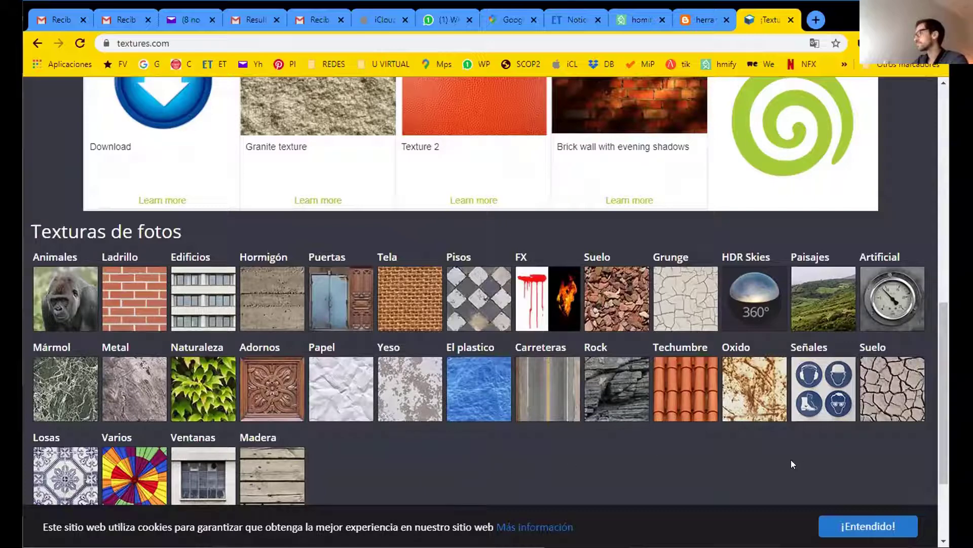
click(751, 383)
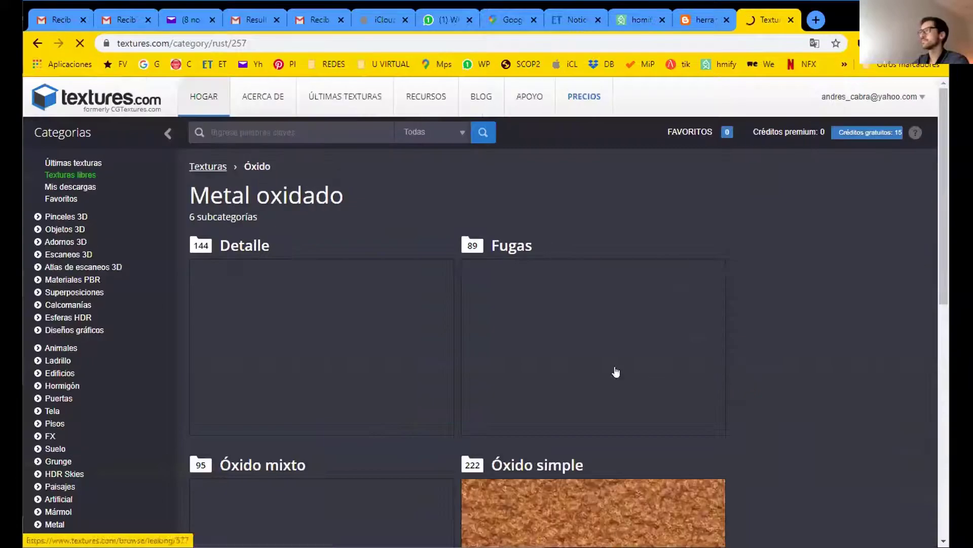
scroll(642, 344, down, 10)
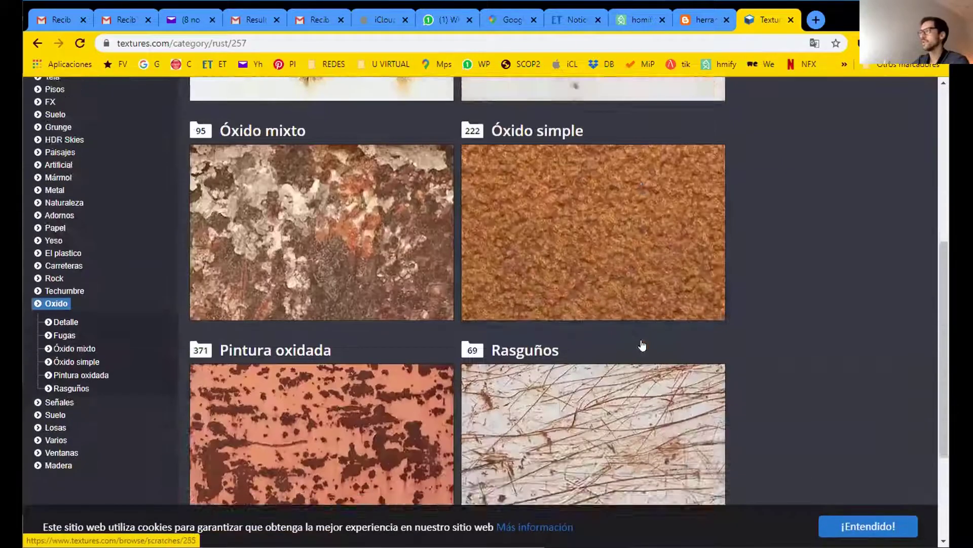
scroll(643, 344, up, 5)
scroll(642, 344, up, 5)
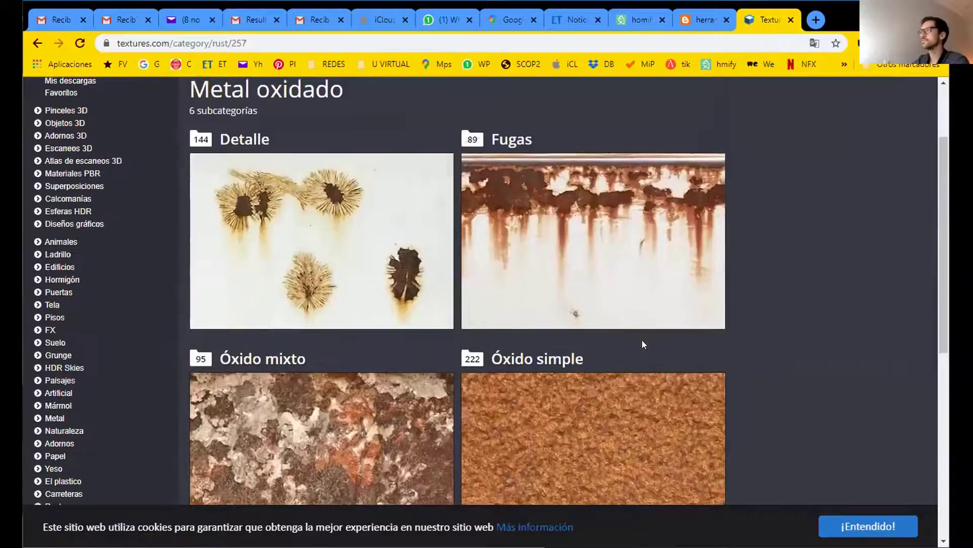
Step: Open the Fugas subcategory of Óxido and examine its leaking rust textures for stains that run downward
click(531, 294)
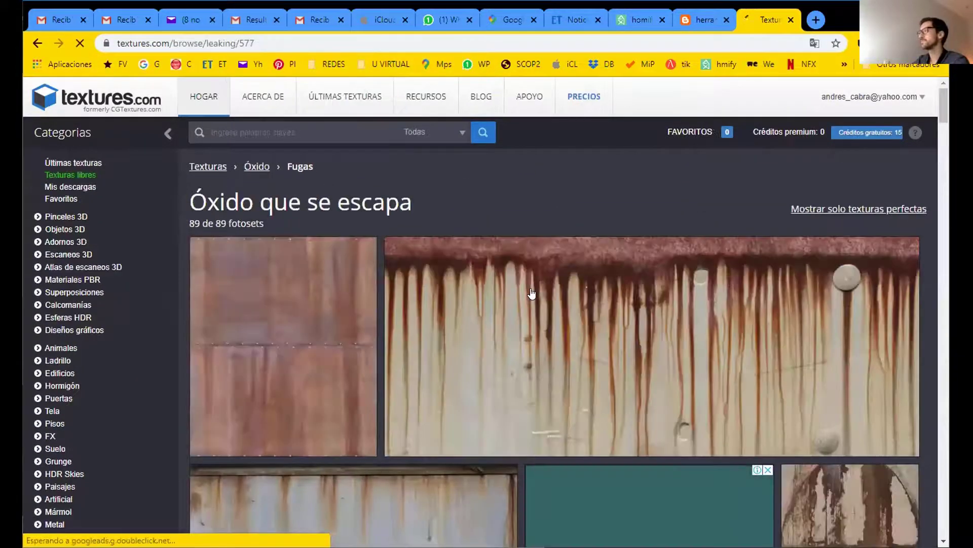
scroll(535, 312, down, 1)
scroll(536, 315, down, 12)
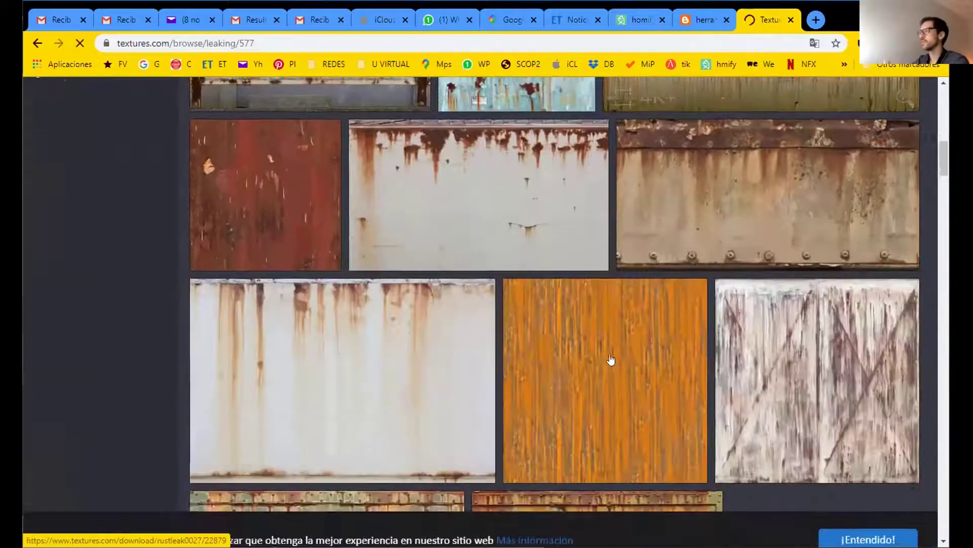
scroll(609, 359, down, 8)
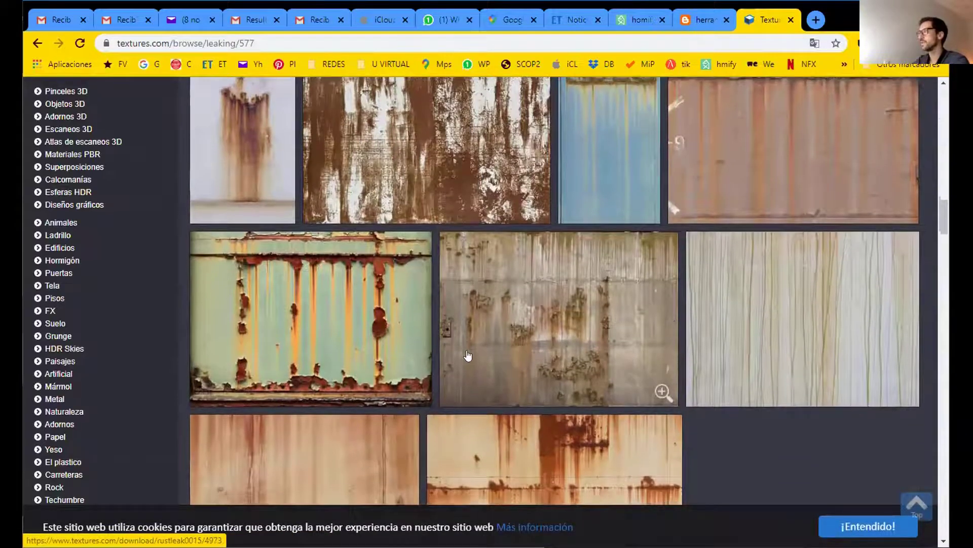
scroll(591, 410, down, 10)
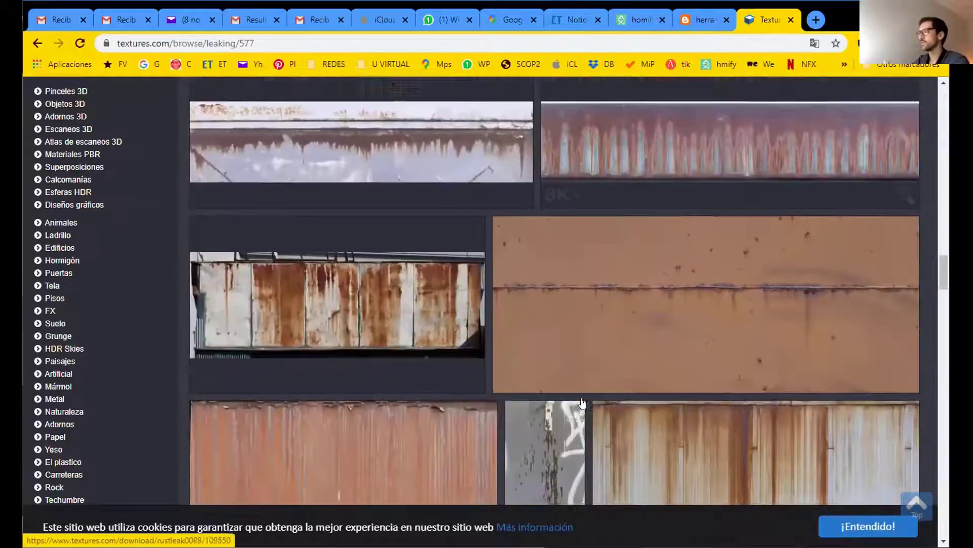
scroll(496, 418, down, 15)
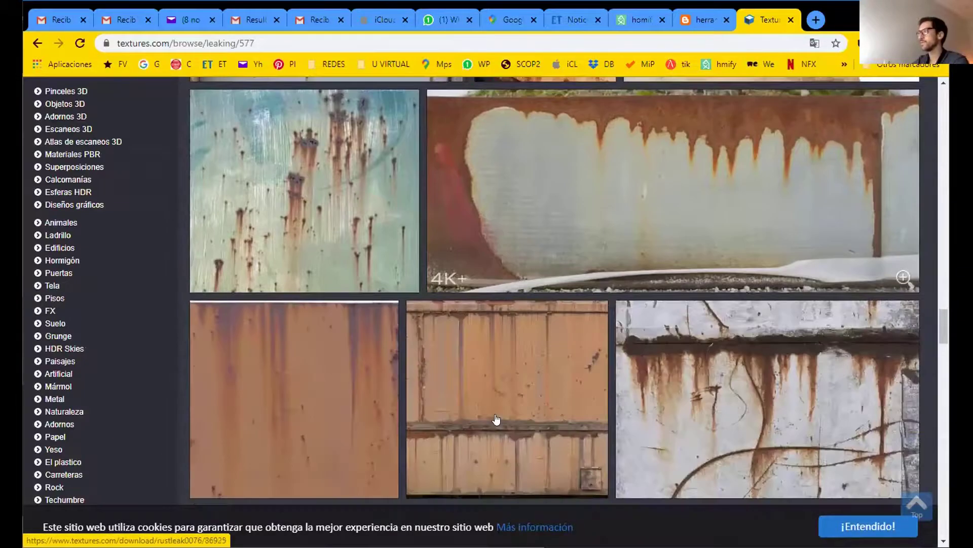
scroll(760, 327, down, 15)
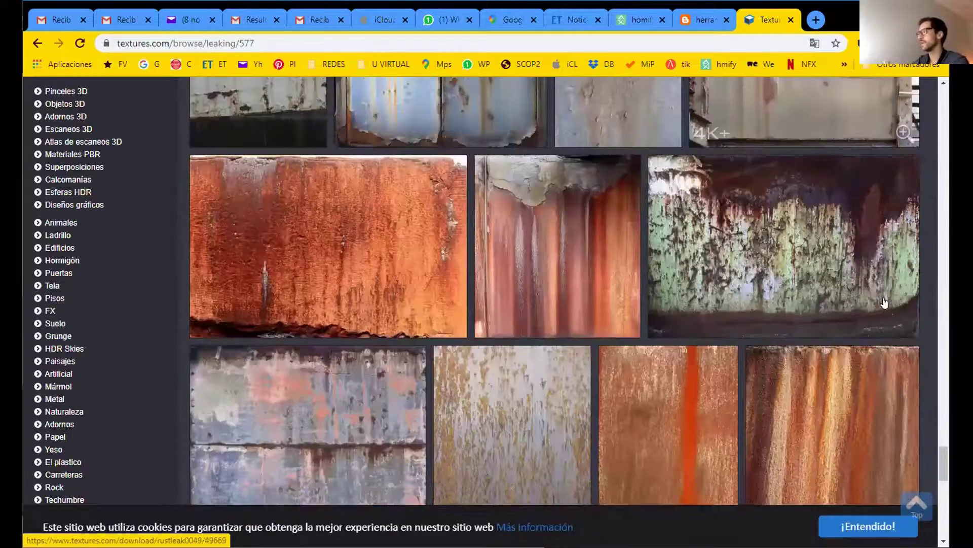
scroll(787, 392, up, 15)
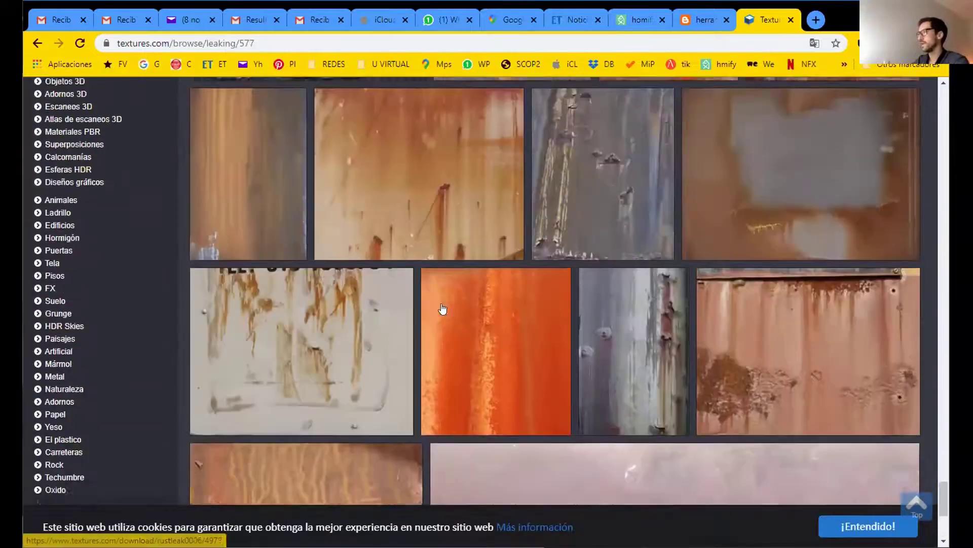
scroll(573, 288, up, 15)
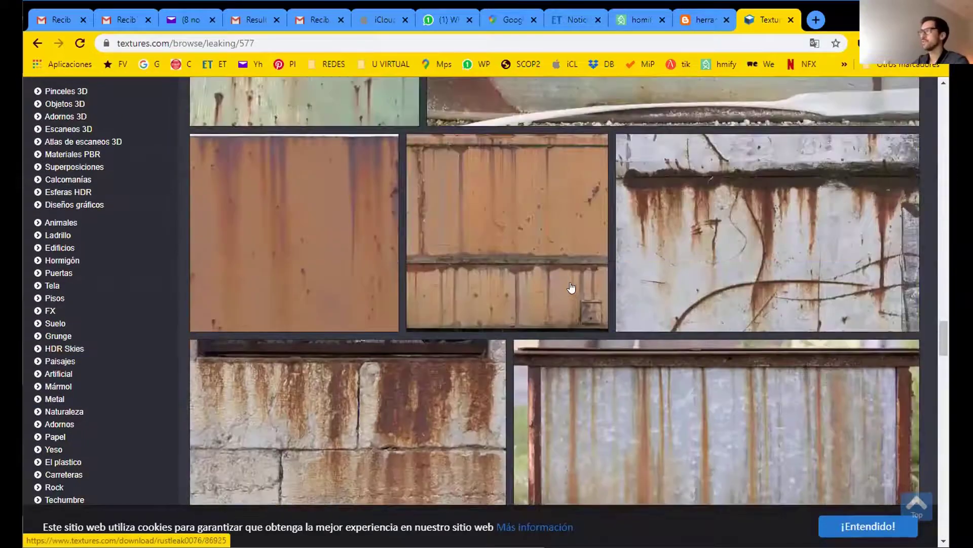
scroll(390, 270, up, 10)
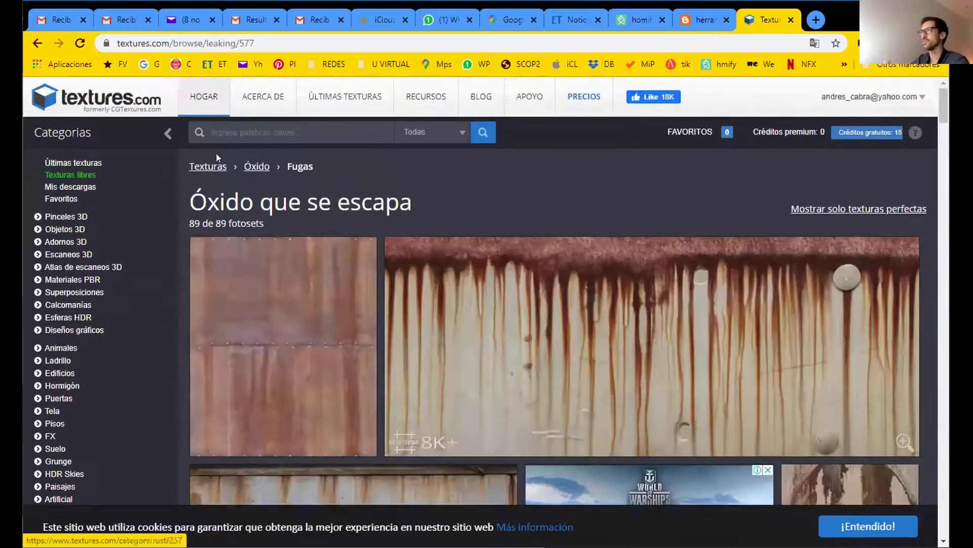
Step: Return to the Óxido category, look over its subcategories again, and open Detalle with the rust stain details
click(256, 166)
scroll(484, 323, down, 3)
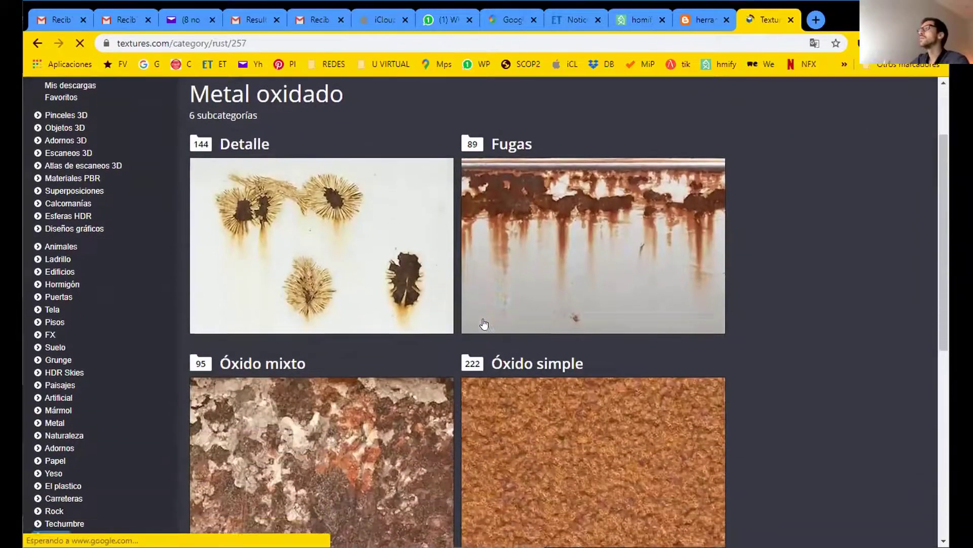
scroll(504, 389, down, 5)
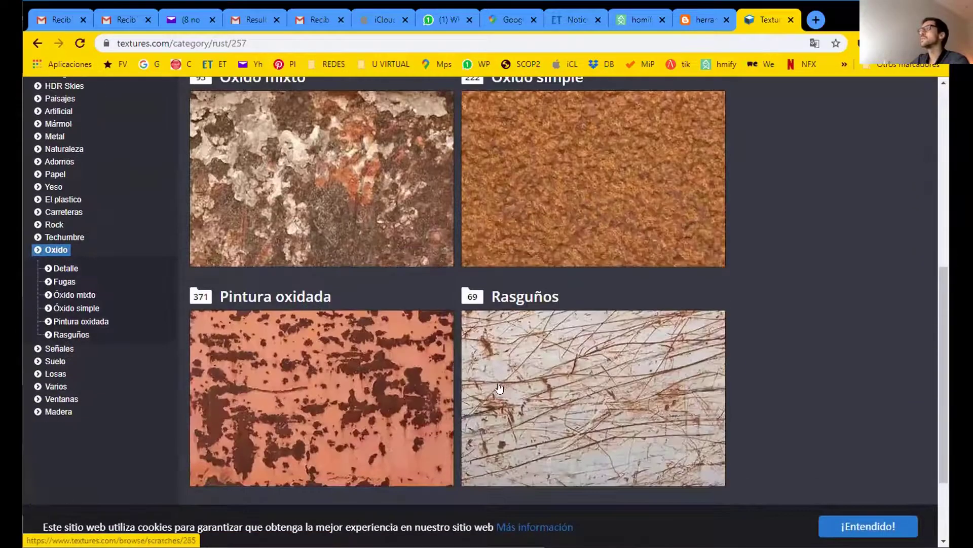
scroll(501, 388, up, 1)
scroll(496, 379, down, 3)
scroll(497, 375, up, 5)
scroll(498, 372, up, 2)
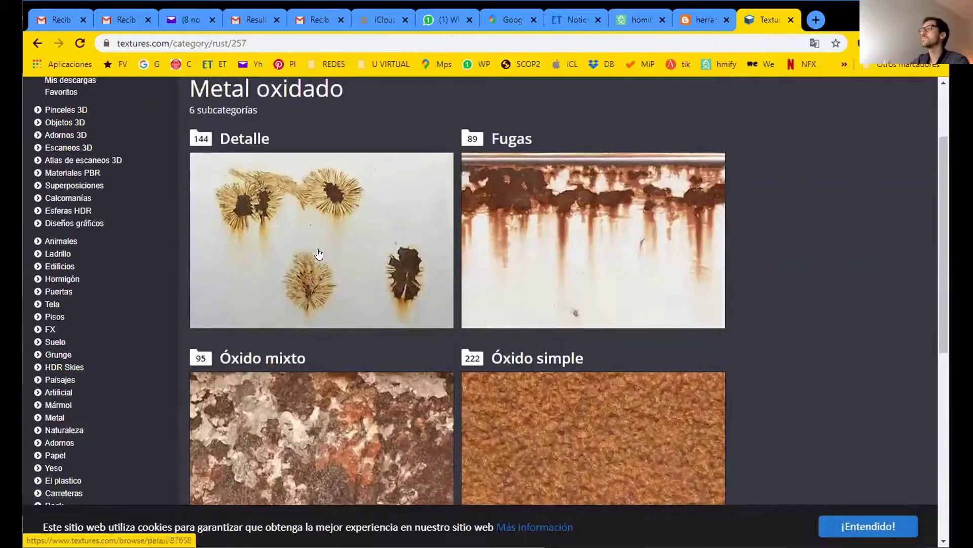
click(326, 252)
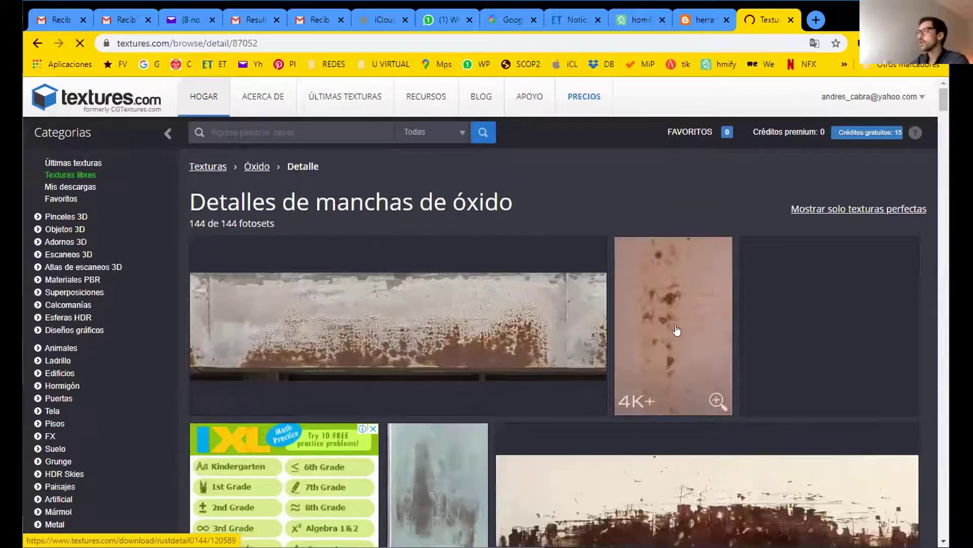
Step: Examine the rust stain details in the Detalle subcategory of Óxido for a stain usable over the ground
scroll(677, 330, down, 15)
scroll(695, 333, down, 10)
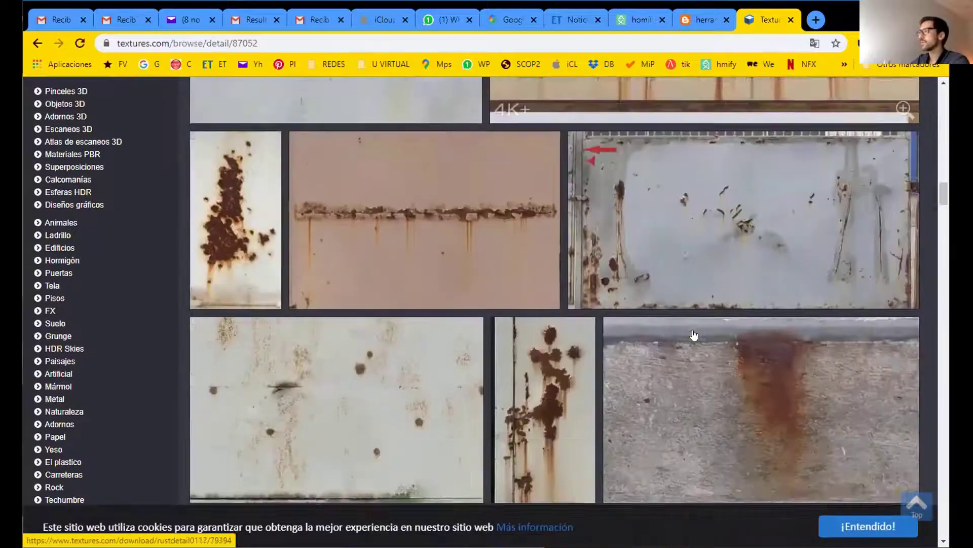
scroll(690, 349, down, 15)
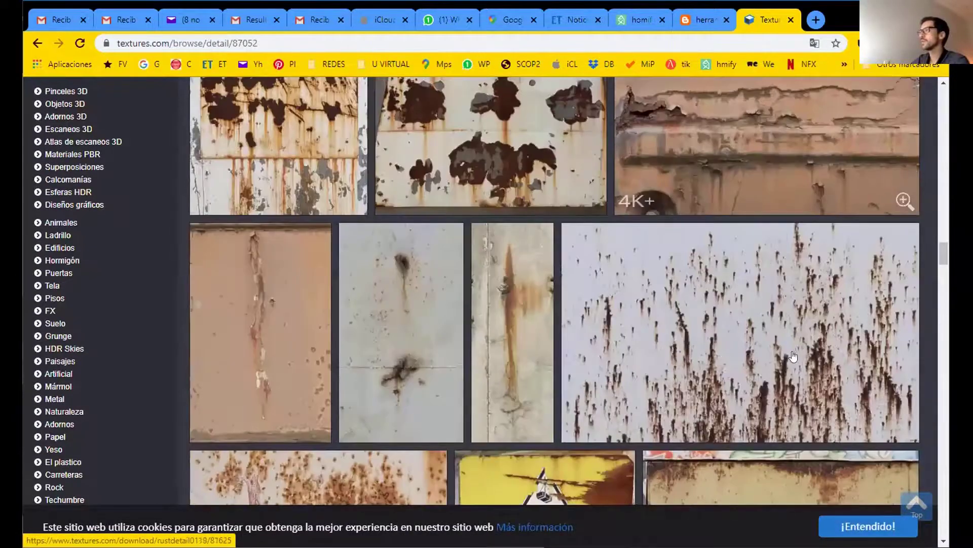
scroll(554, 291, down, 15)
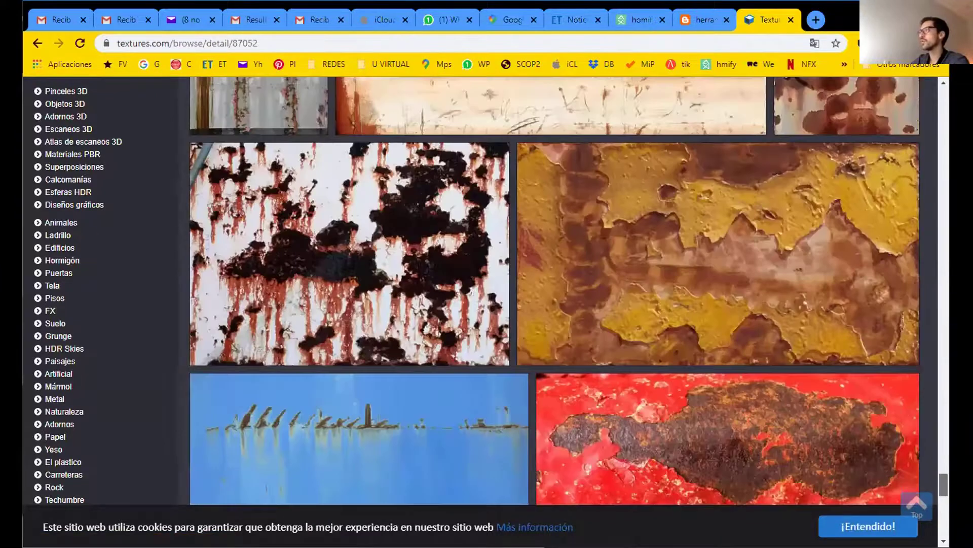
drag(944, 484, 947, 81)
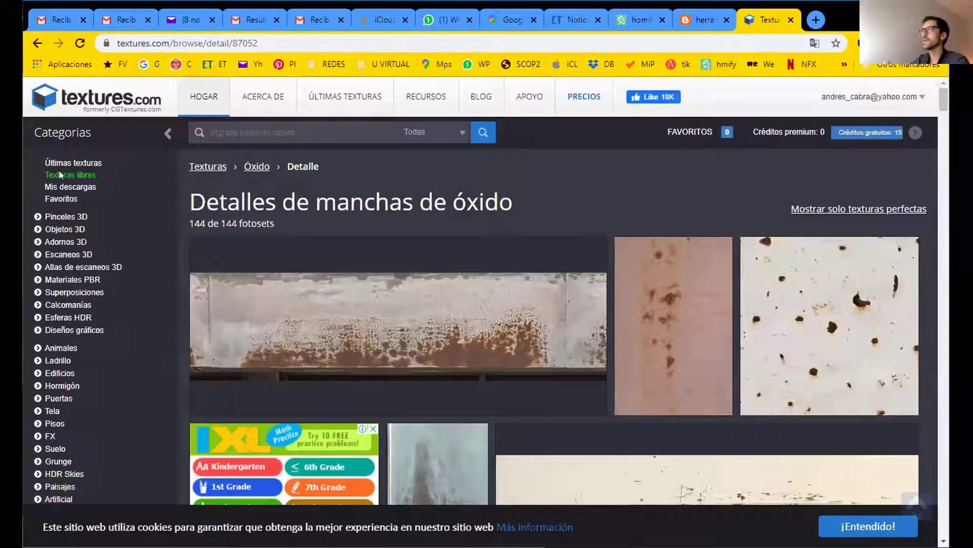
Step: Return through the Óxido category to the textures.com home page and look over the photo texture categories
click(37, 43)
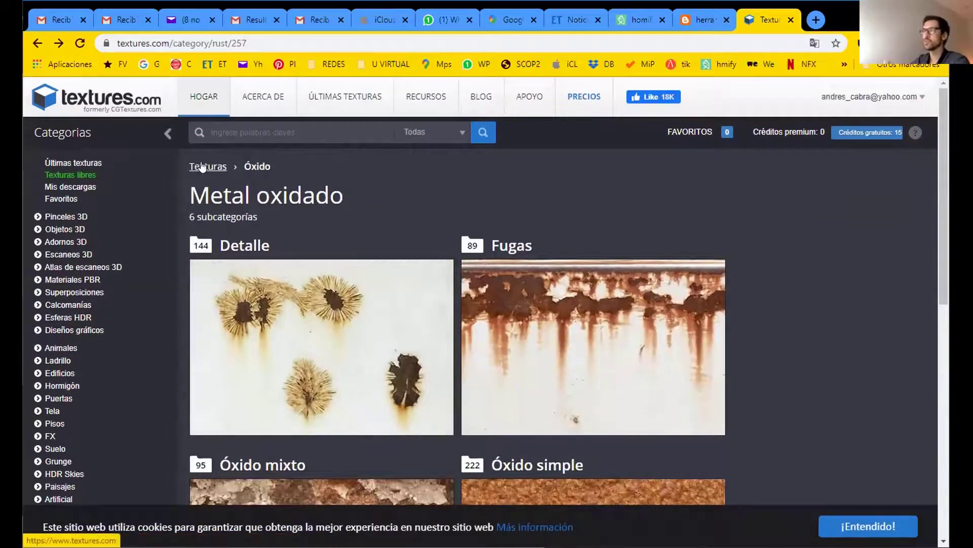
click(206, 168)
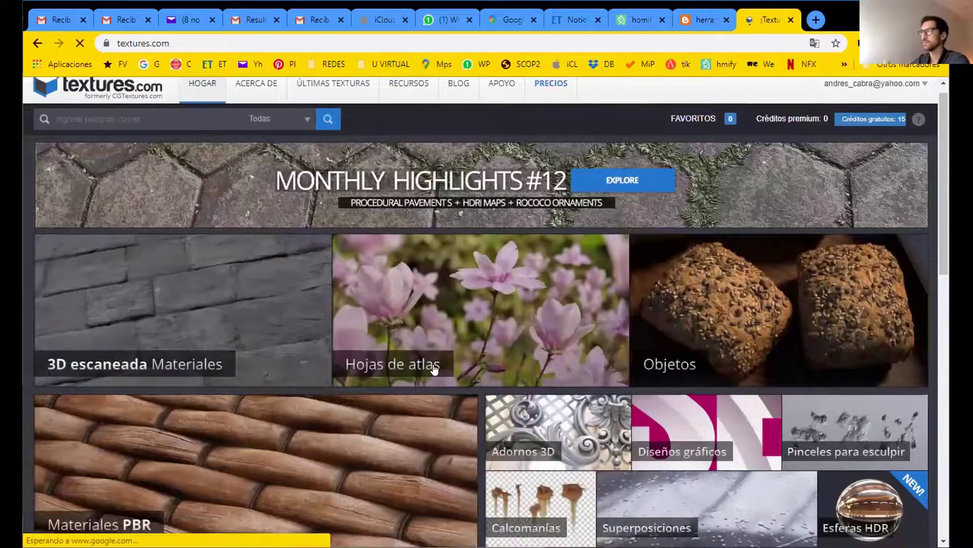
scroll(348, 390, down, 10)
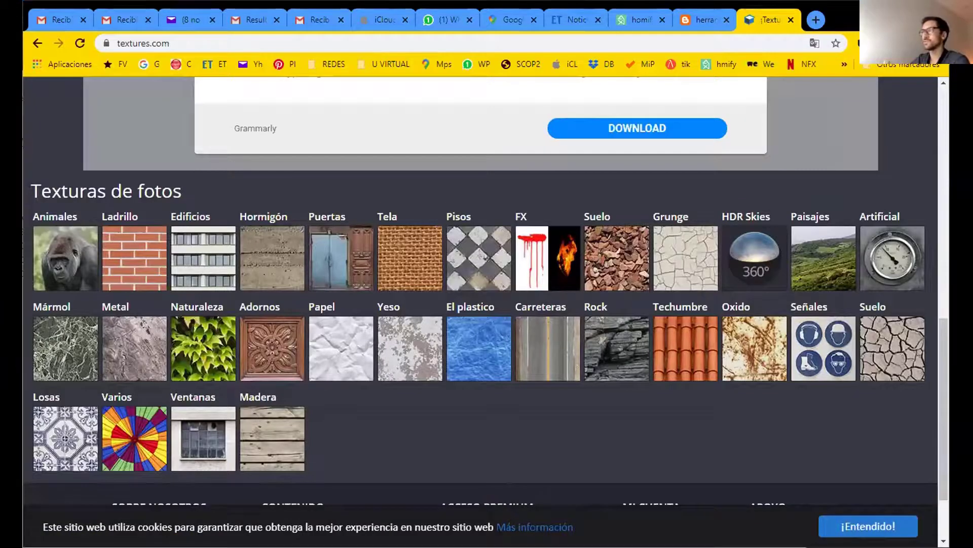
Step: Switch to Photoshop, hide the transparentseaweed layer and bring a fresh copy of it from REFUGIO_fachada.psd onto the ground in REFUGIO_planta.psd
key(alt+Tab)
drag(399, 346, 335, 317)
key(v)
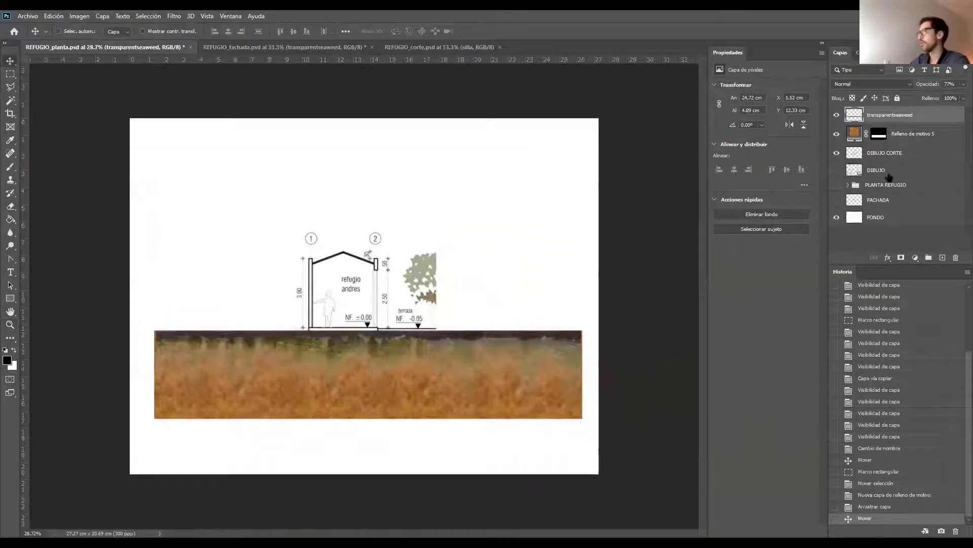
click(836, 115)
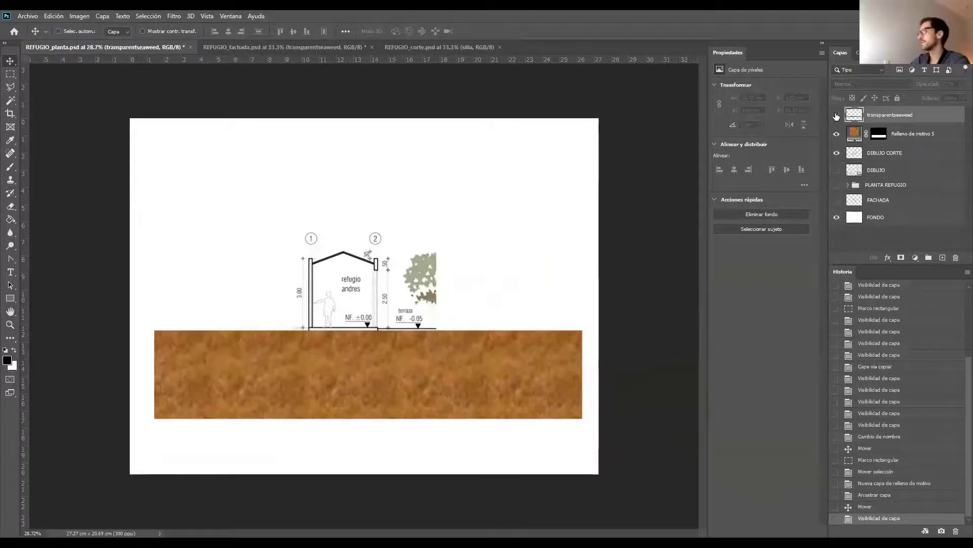
click(258, 46)
drag(346, 155, 396, 350)
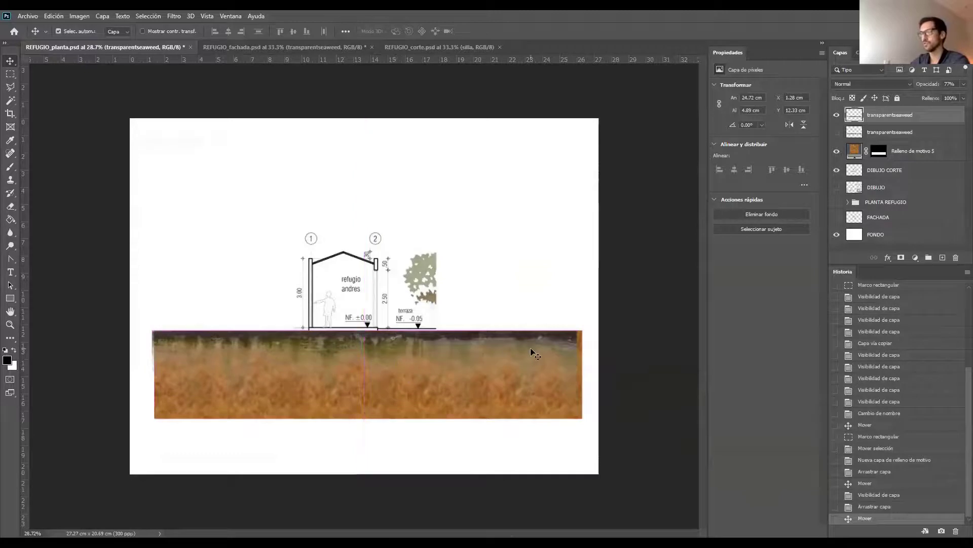
Step: Scale the new transparentseaweed layer to about 101.4% to span the ground's width and nudge it to the ground's upper edge
key(ctrl+t)
mouse_move(576, 330)
mouse_down()
mouse_move(504, 332)
mouse_move(582, 328)
mouse_up()
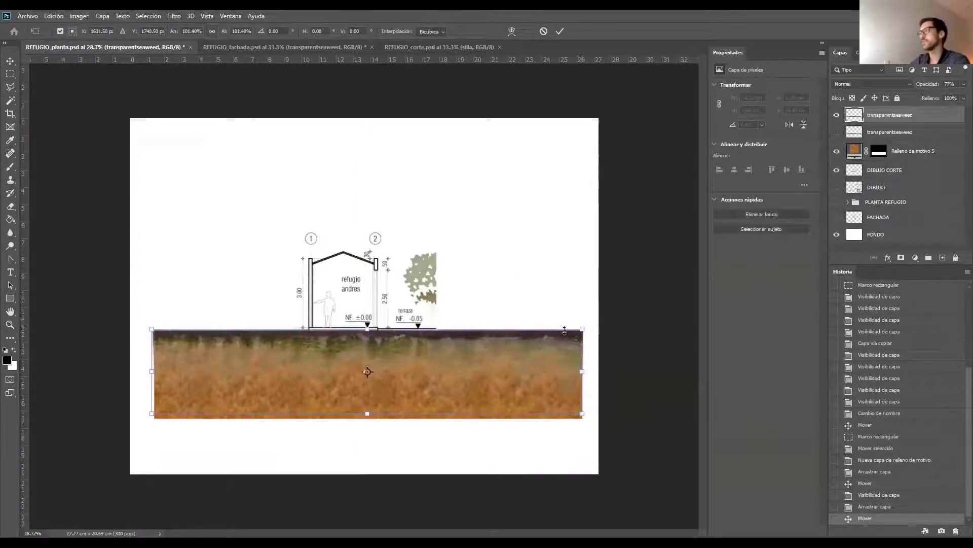
key(Return)
key(Down)
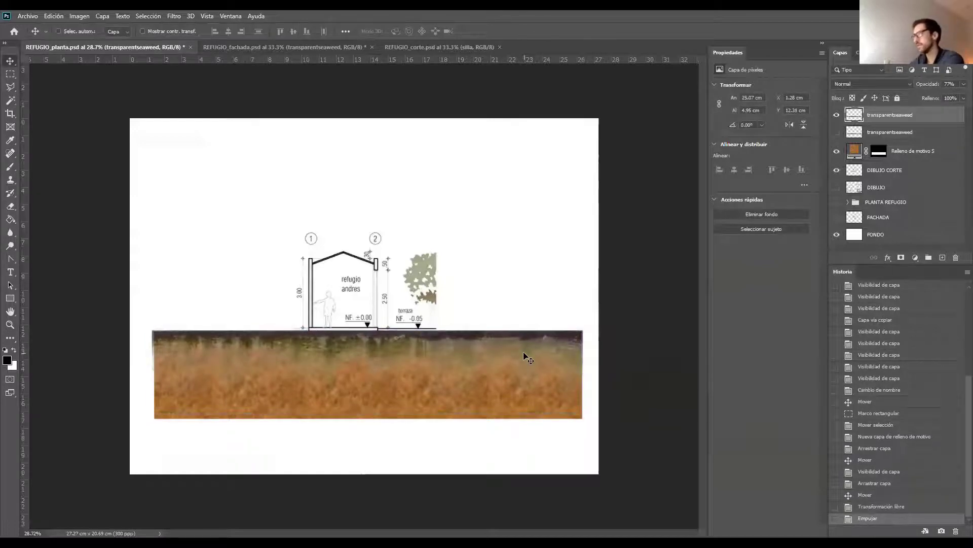
key(Up)
key(Up)
key(Up)
key(Up)
key(Up)
key(Up)
key(Down)
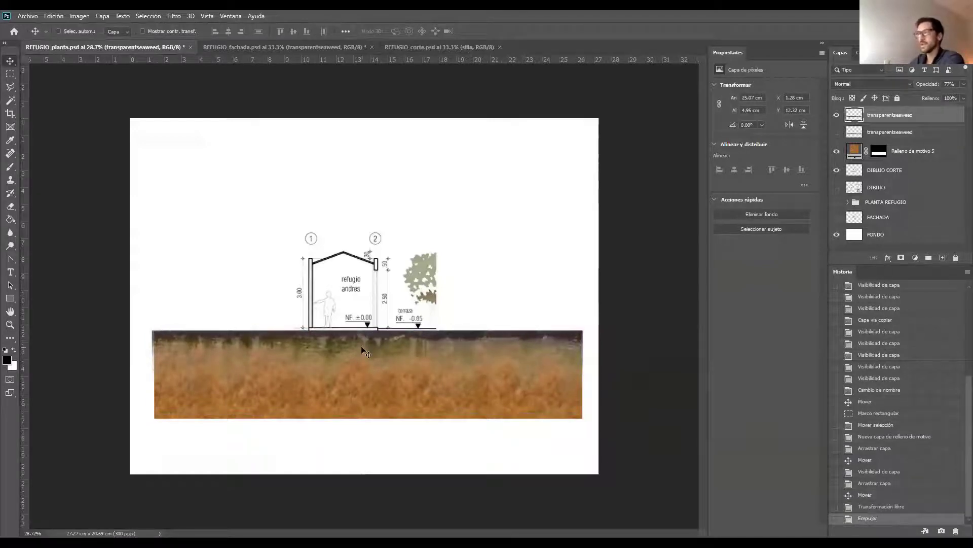
Step: Lift the stain layer off the ground to view it alone, and place it back along the ground's upper edge
key(z)
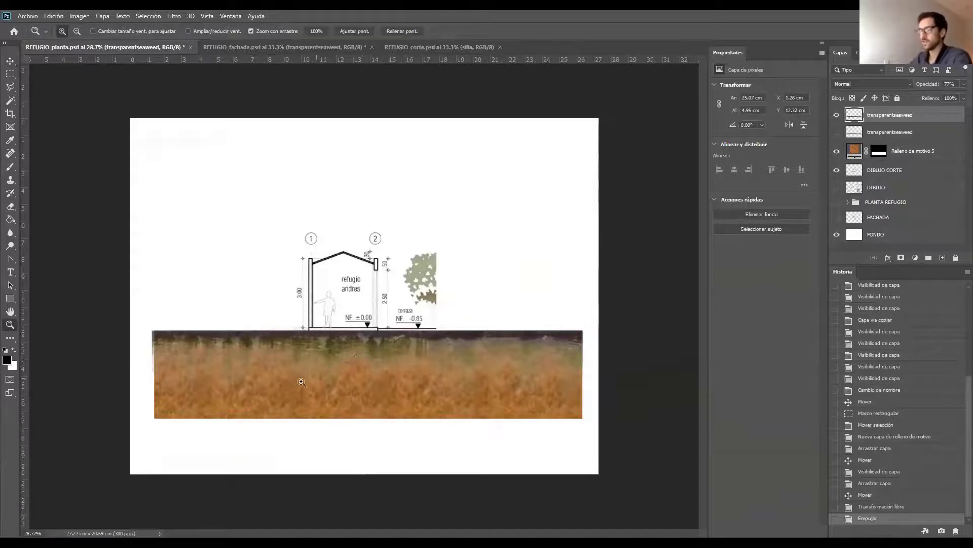
click(300, 382)
drag(326, 395, 313, 389)
key(v)
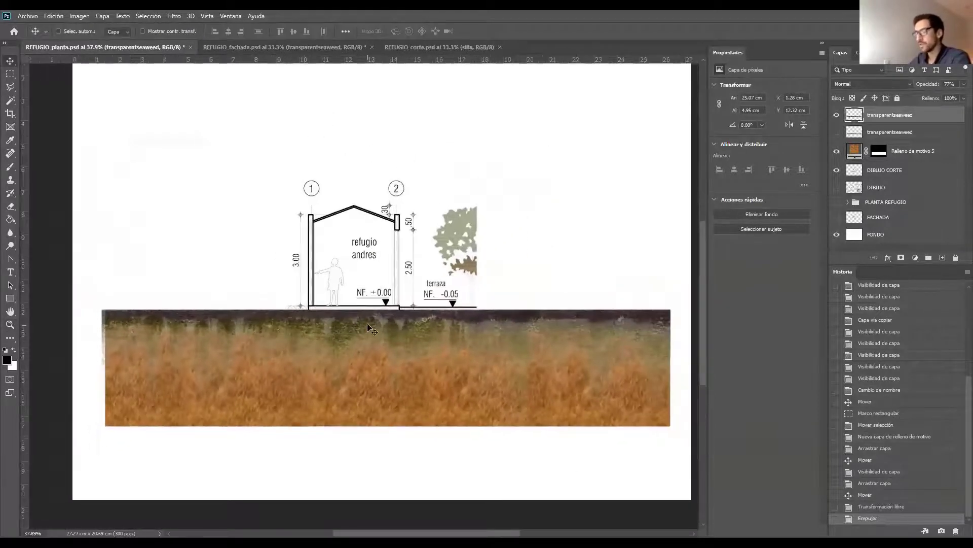
drag(364, 308, 364, 150)
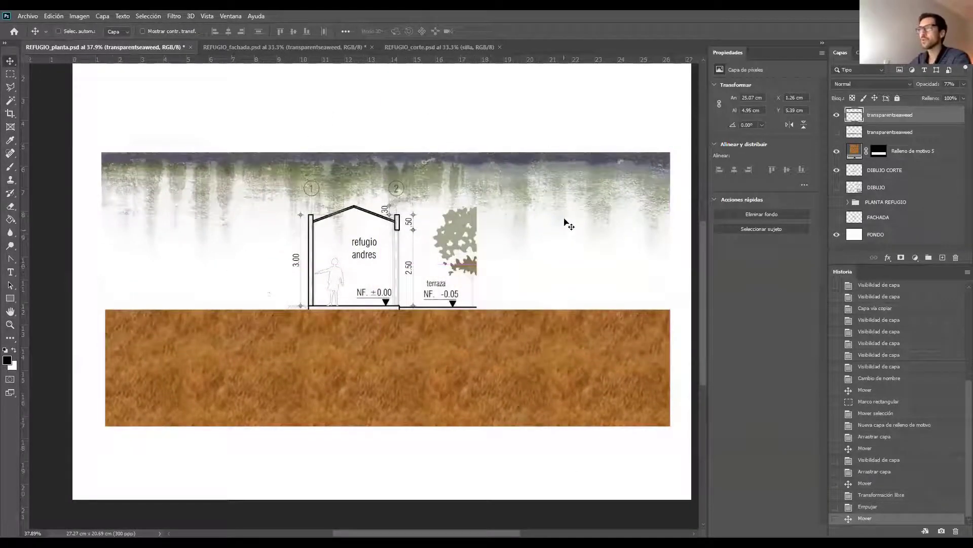
mouse_move(465, 162)
mouse_down()
mouse_move(457, 180)
mouse_move(465, 316)
mouse_up()
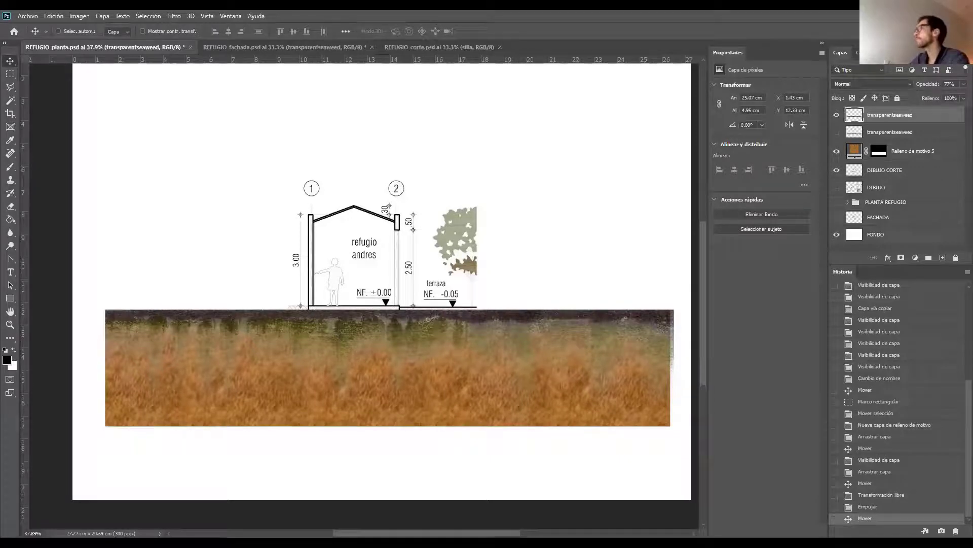
Step: Outline the refuge's interior with the Polygonal Lasso, fill it with black on a new layer and deselect it
key(alt+Tab)
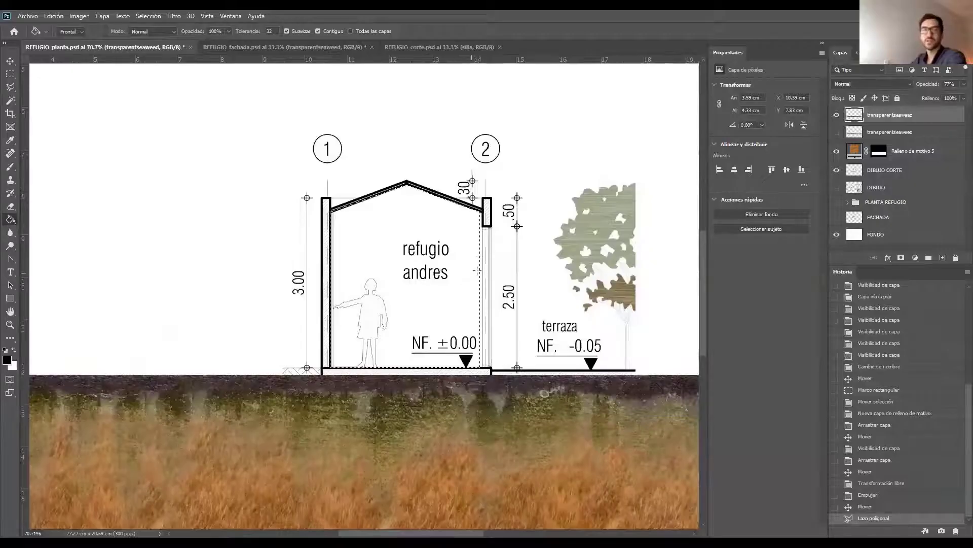
key(z)
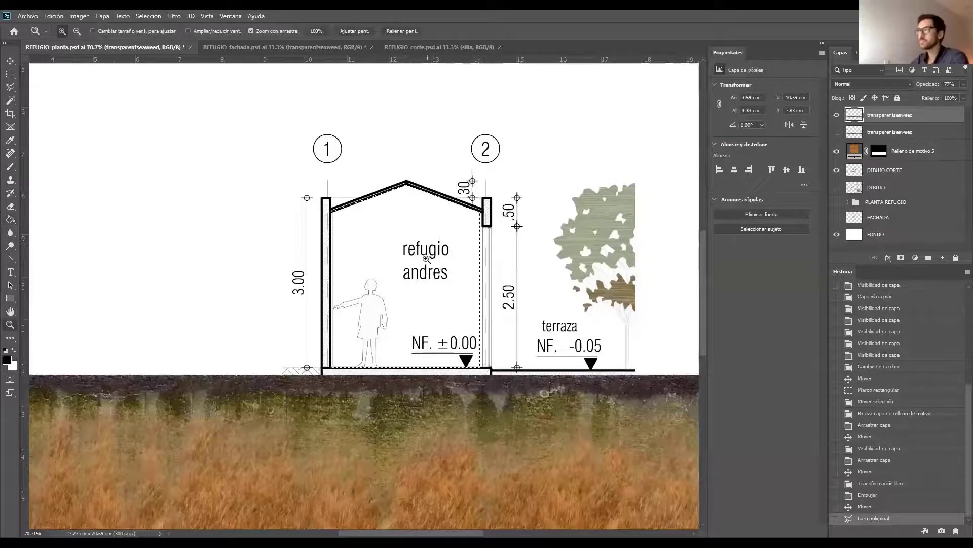
mouse_move(427, 262)
mouse_down()
mouse_move(393, 254)
mouse_move(424, 246)
mouse_up()
click(298, 293)
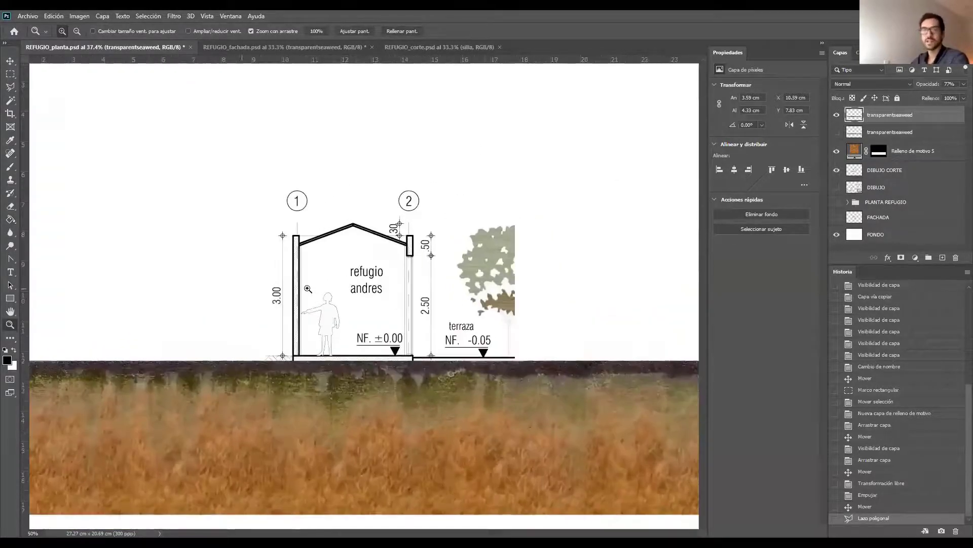
drag(308, 310, 322, 313)
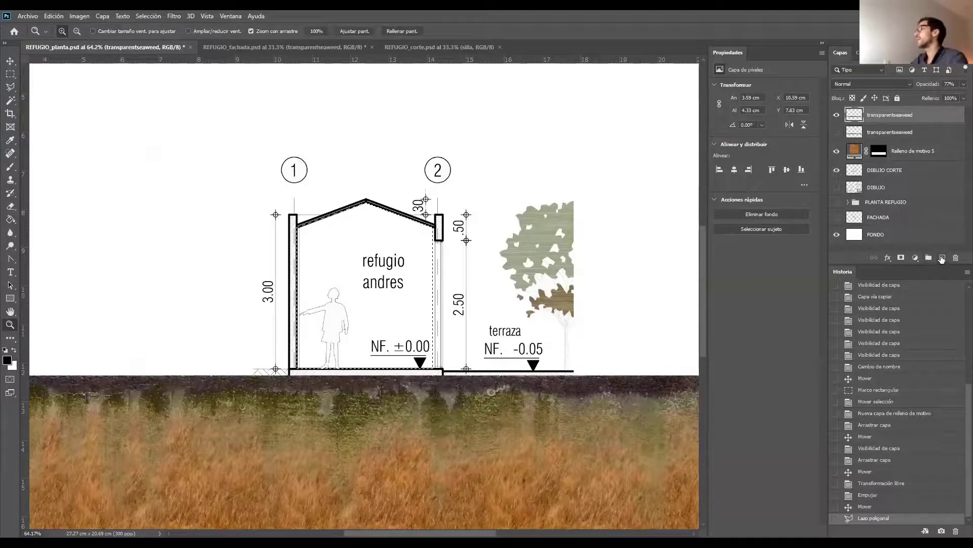
click(942, 258)
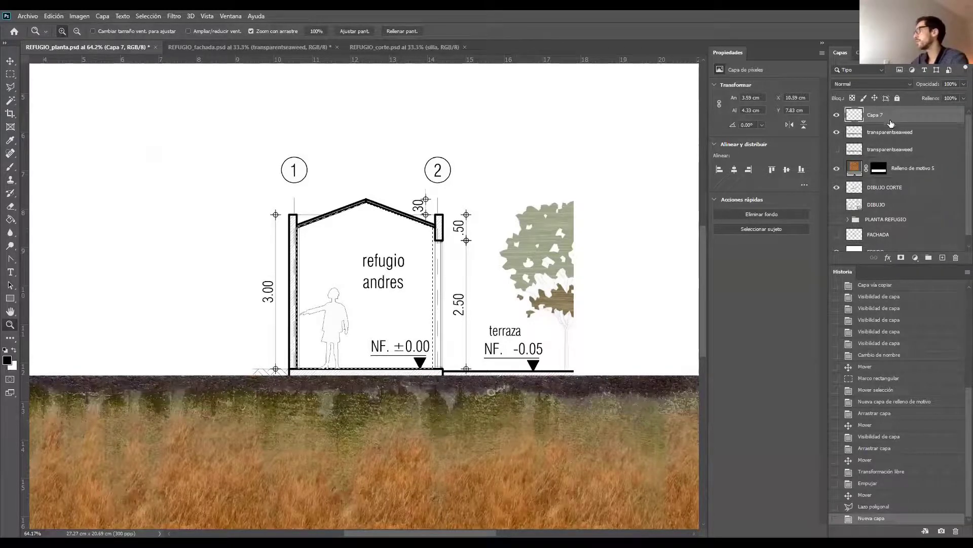
click(11, 220)
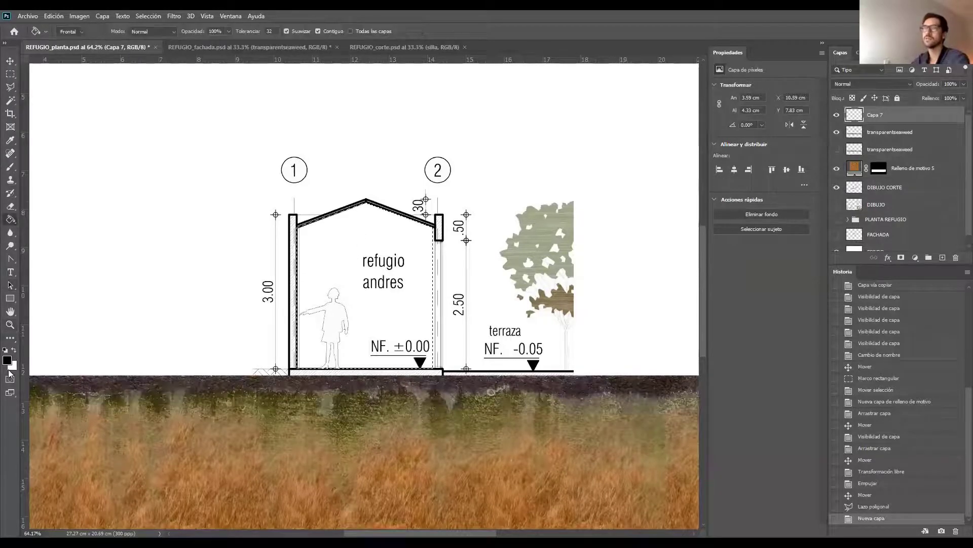
click(401, 261)
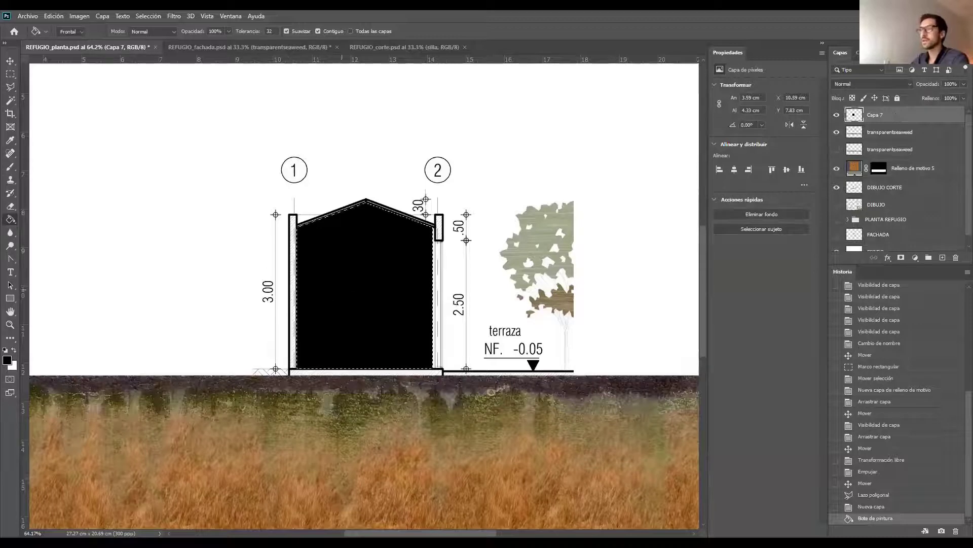
key(ctrl+d)
key(v)
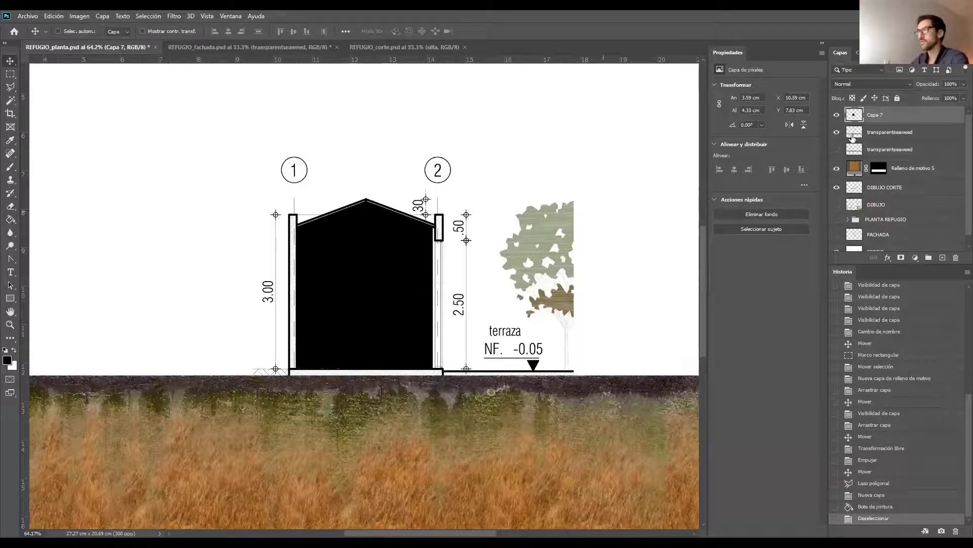
Step: Close the layer style settings unchanged and invert the black interior fill to white
double_click(956, 117)
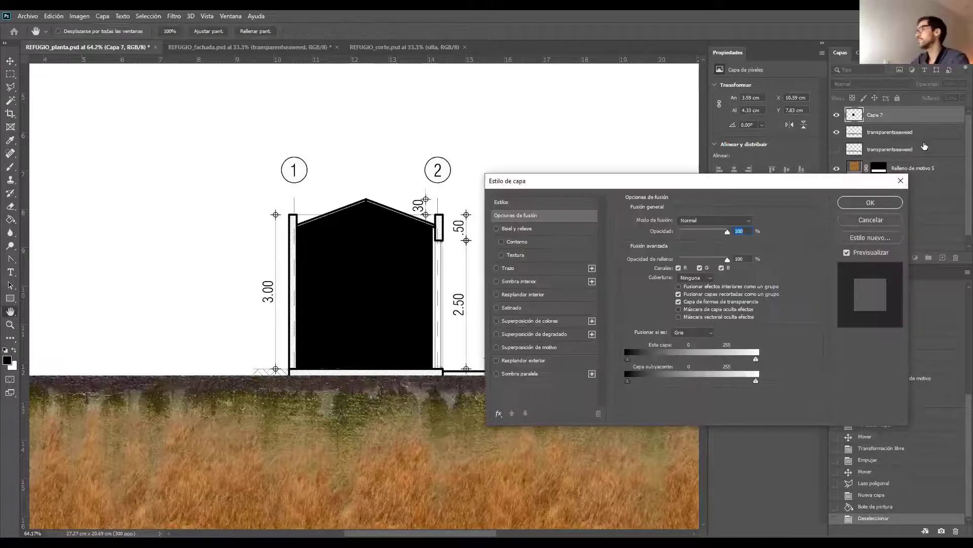
click(901, 181)
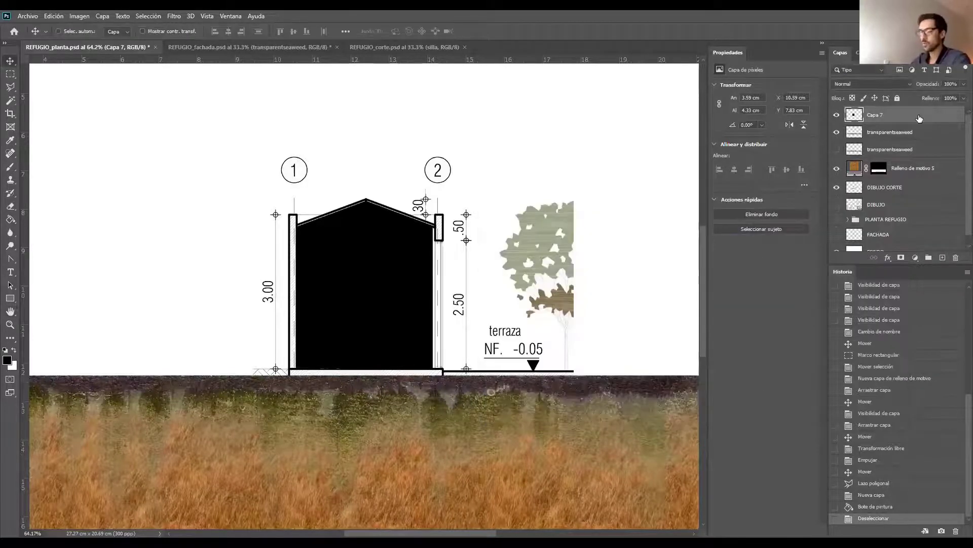
key(ctrl+i)
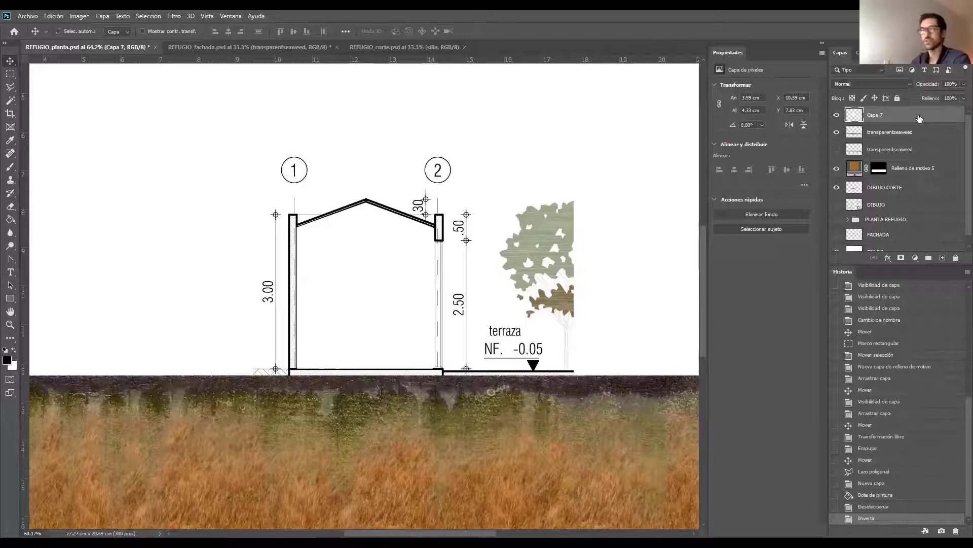
Step: Open the layer style settings of the white interior fill's layer and move the dialog clear of the layer list
key(h)
double_click(857, 118)
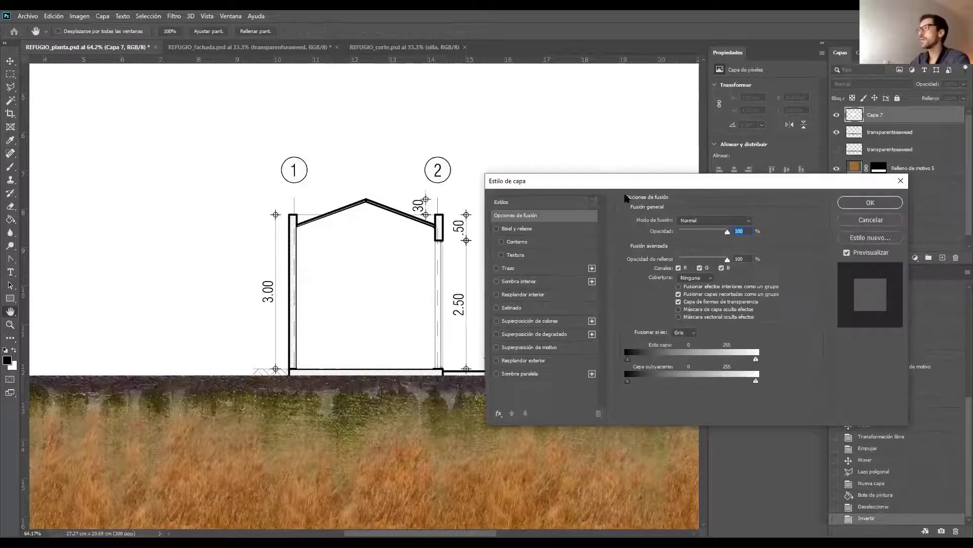
drag(591, 181, 582, 125)
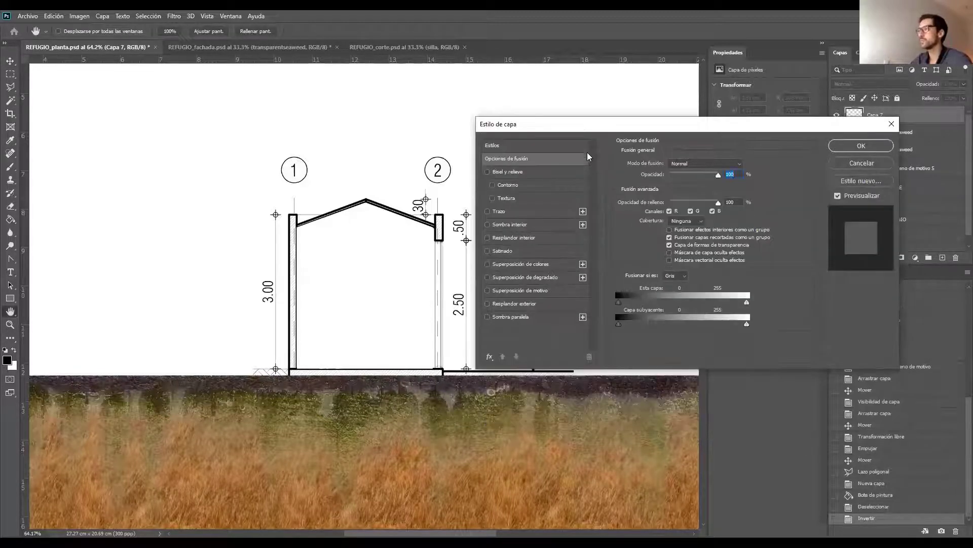
drag(820, 129, 813, 207)
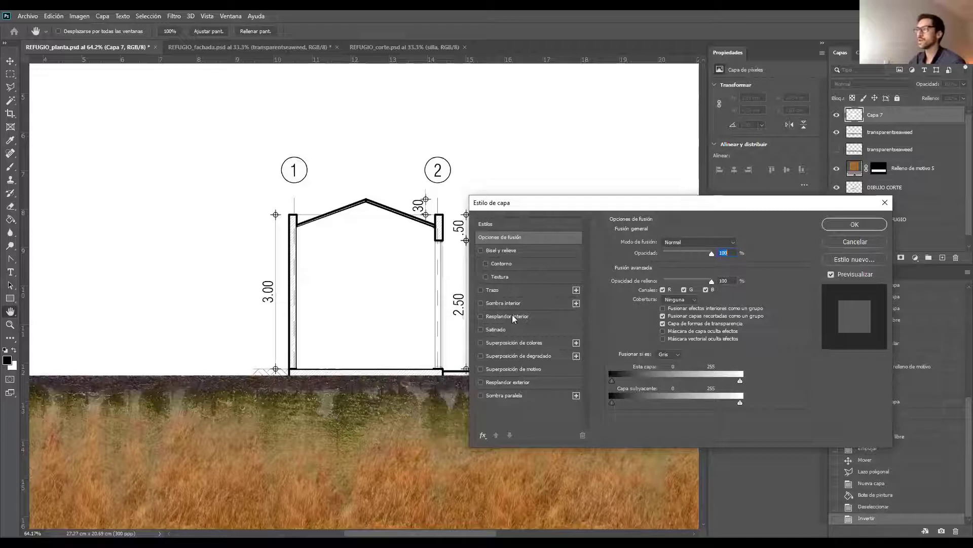
Step: Try a drop shadow and an inner shadow on the interior fill's layer, switching each off again
click(481, 396)
click(481, 395)
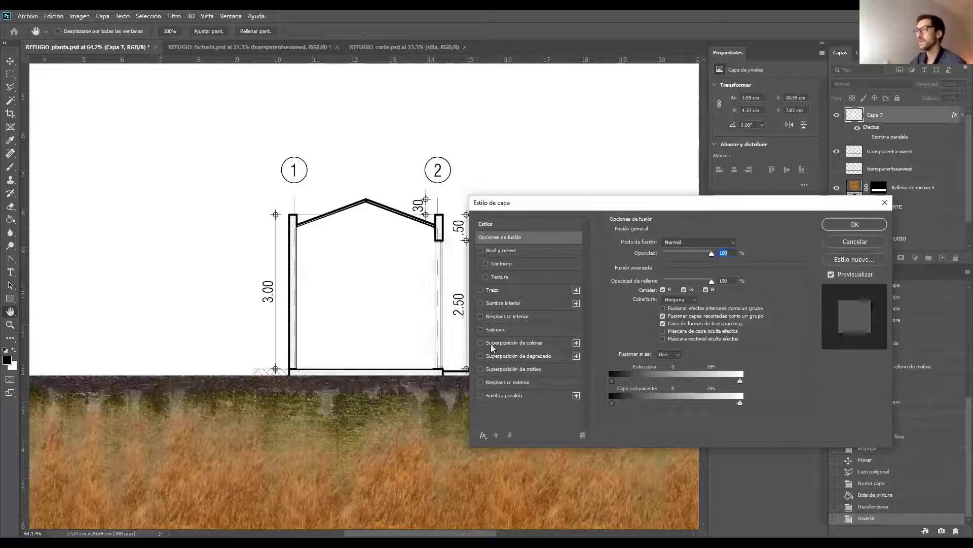
click(480, 304)
click(503, 303)
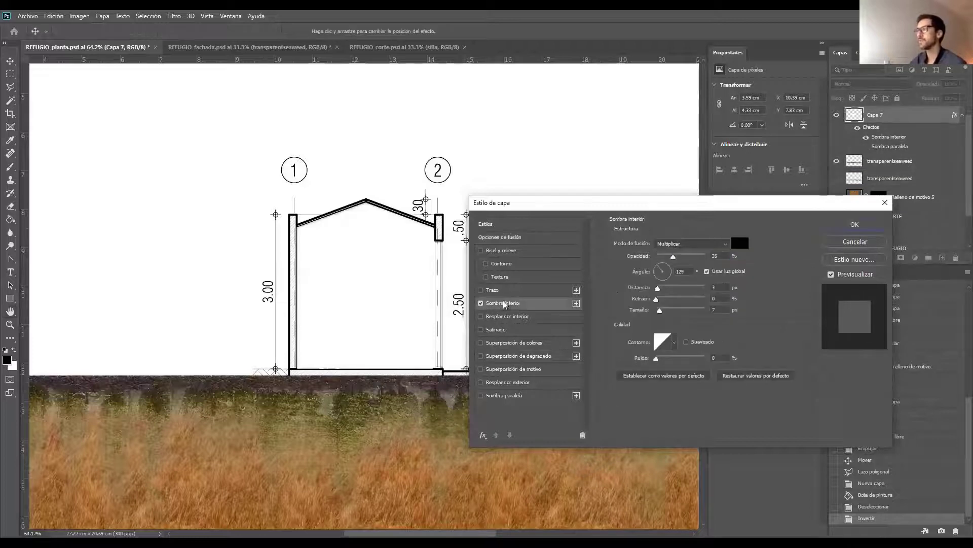
mouse_move(662, 290)
mouse_down()
mouse_move(689, 289)
mouse_move(657, 289)
mouse_up()
click(481, 303)
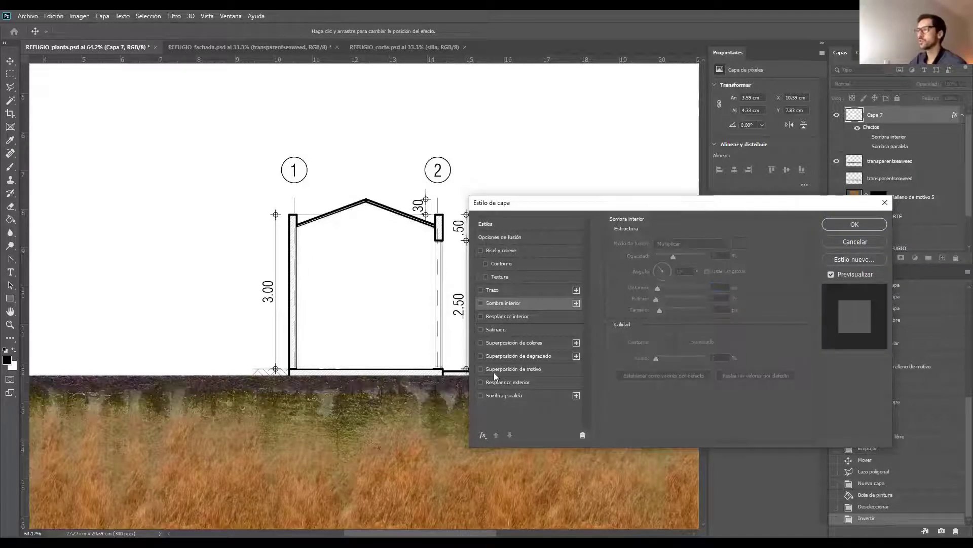
Step: Try a pattern overlay on the refuge interior's fill, using the golden autumn trees pattern and the Hierba-Otoño pattern
click(480, 370)
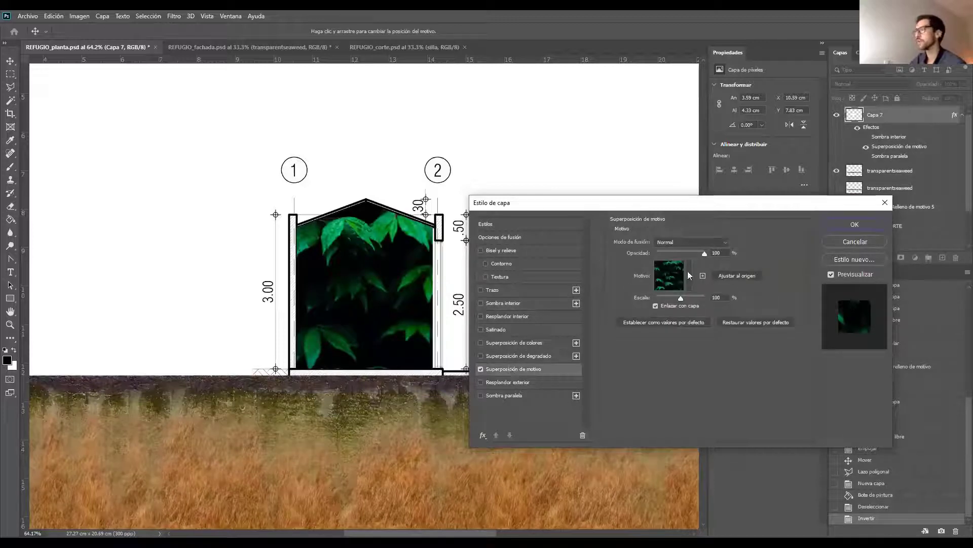
click(688, 272)
click(656, 320)
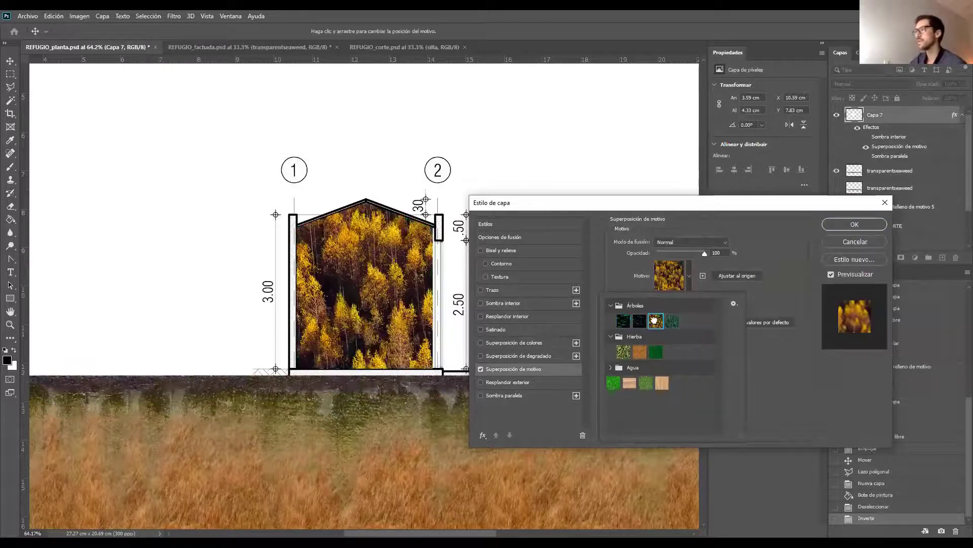
click(623, 352)
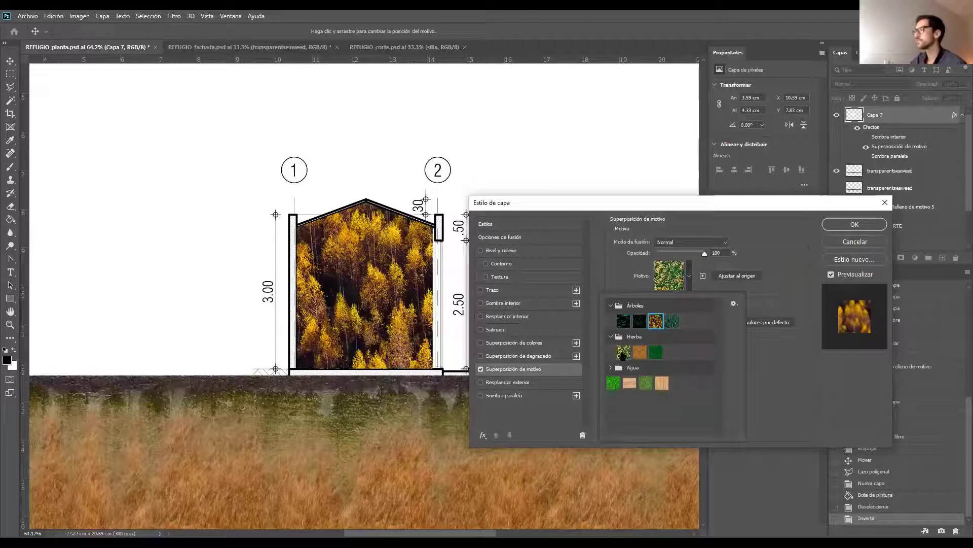
click(693, 279)
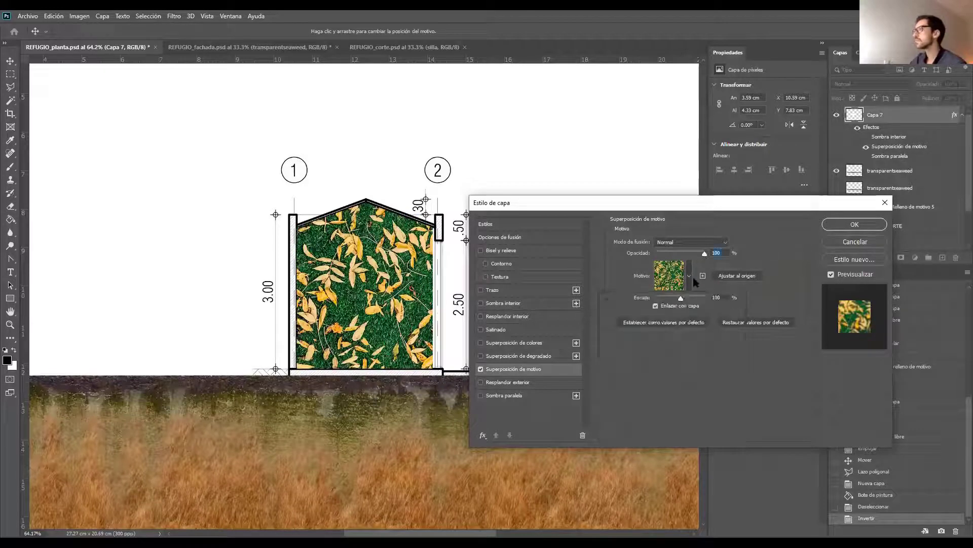
click(692, 276)
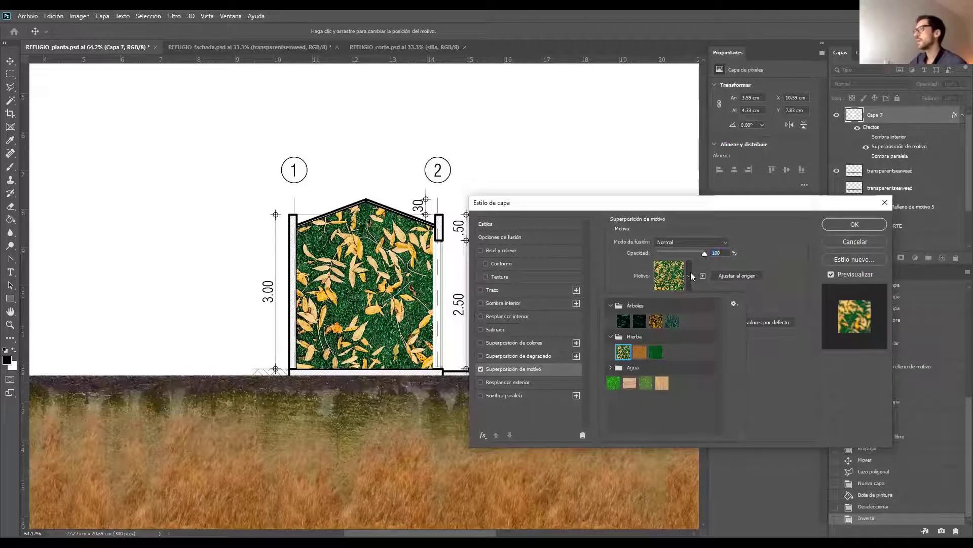
click(734, 303)
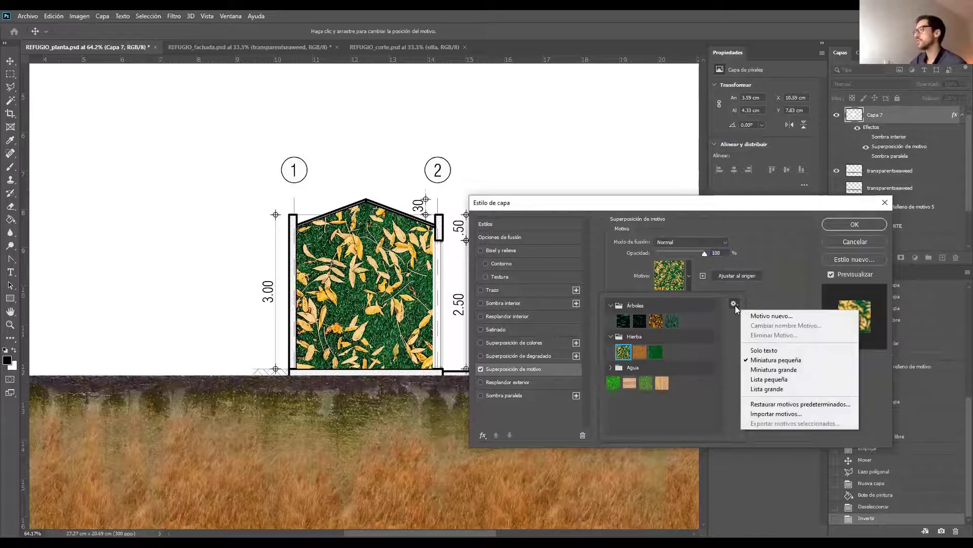
click(786, 317)
click(583, 197)
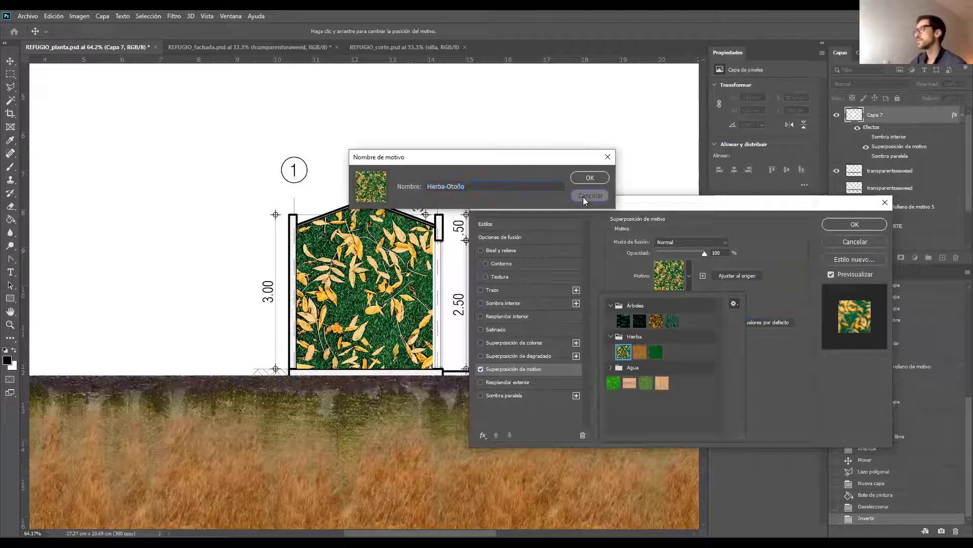
click(734, 303)
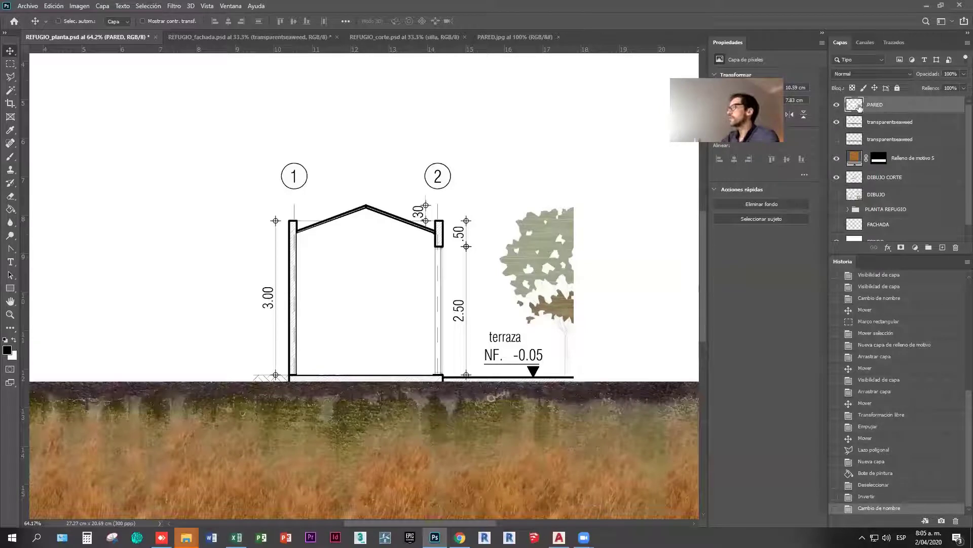
Step: Define the white brick image in PARED.jpg as a pattern and return to REFUGIO_planta.psd
click(837, 105)
click(837, 105)
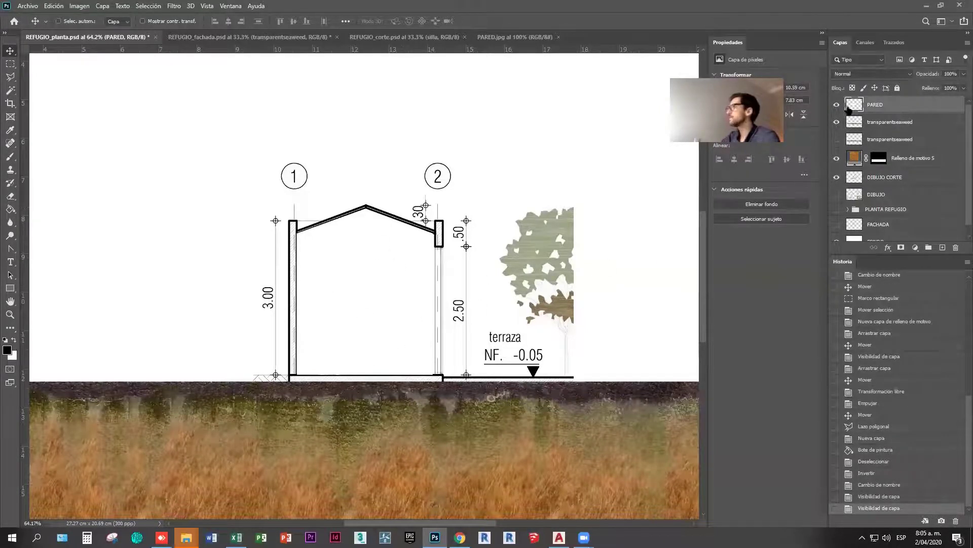
click(487, 37)
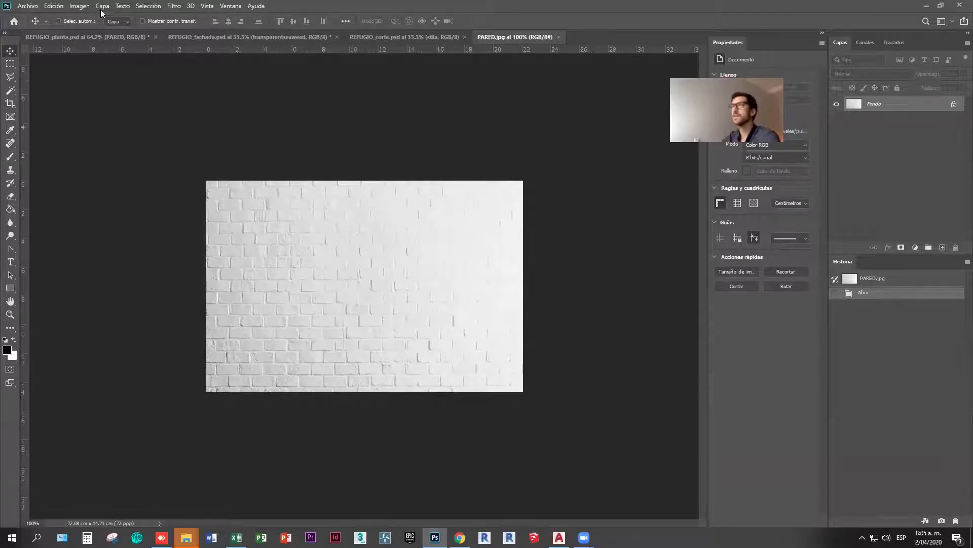
click(80, 6)
mouse_move(48, 7)
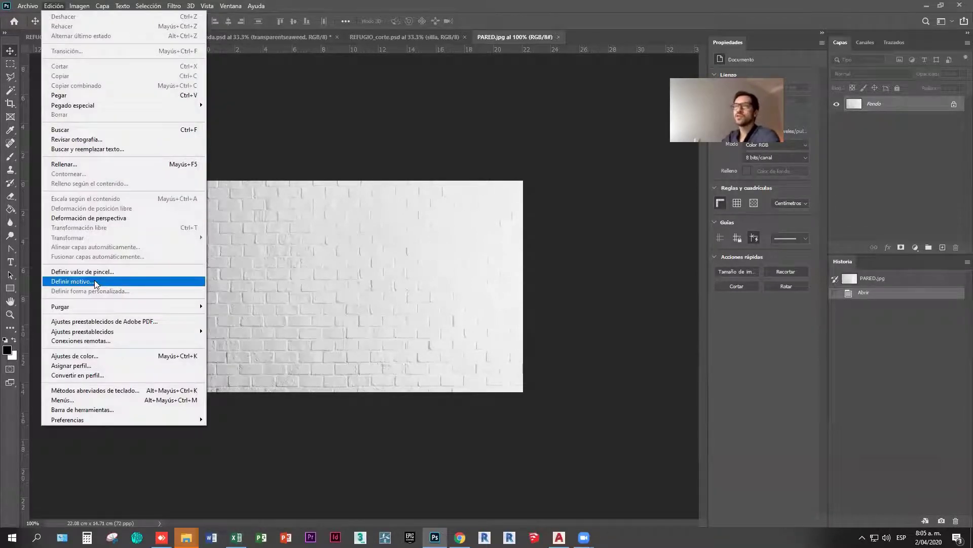
click(342, 104)
key(ctrl+Tab)
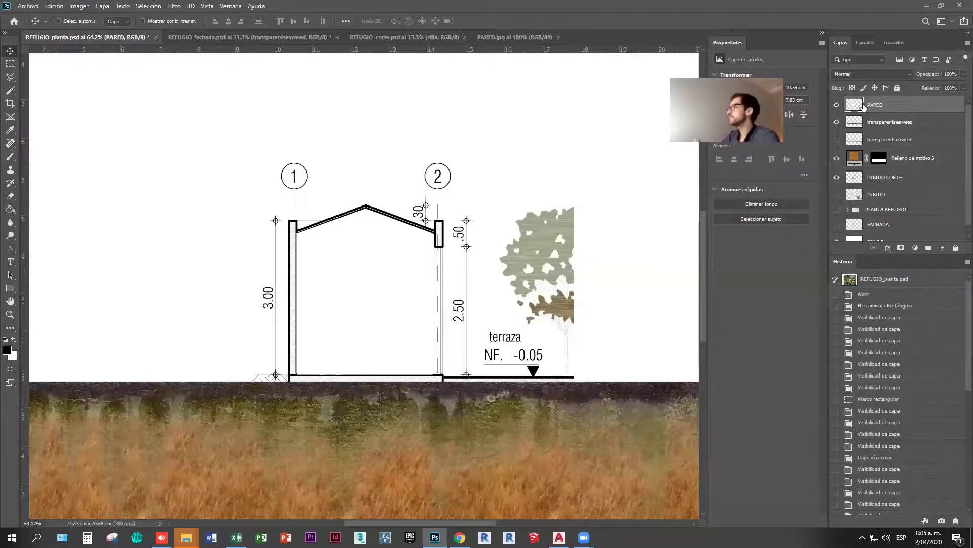
Step: Check the PARED layer's extent by toggling its visibility and inverting its fill to black and back to white
click(837, 105)
click(837, 105)
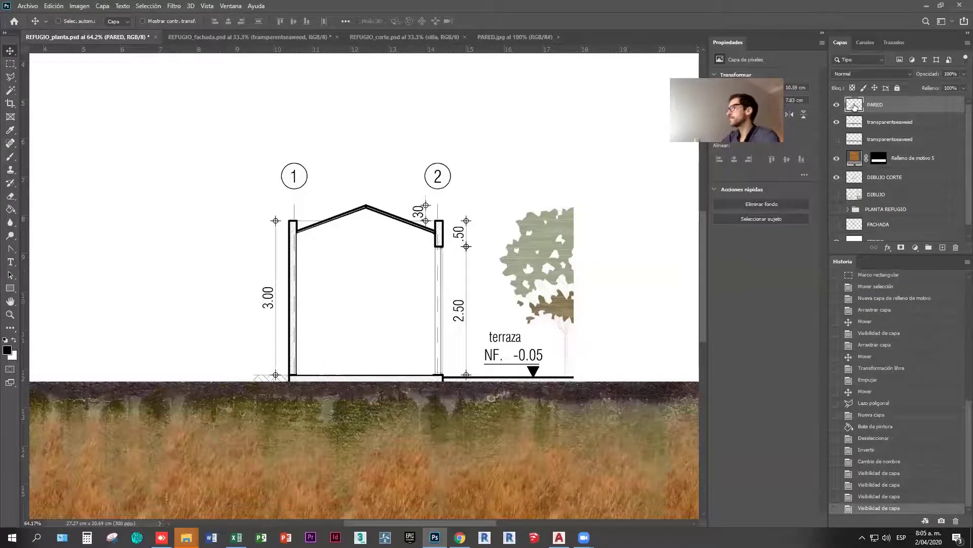
double_click(853, 106)
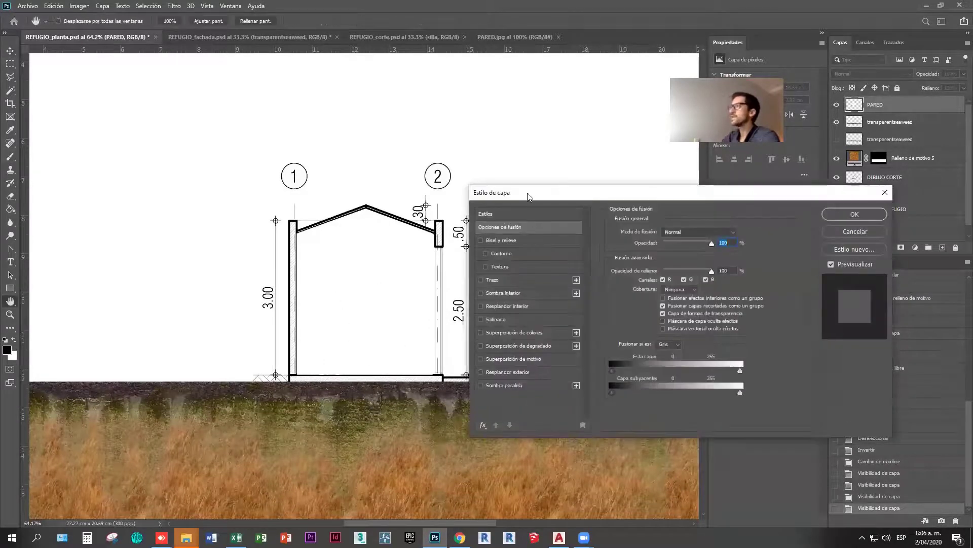
drag(510, 201, 509, 174)
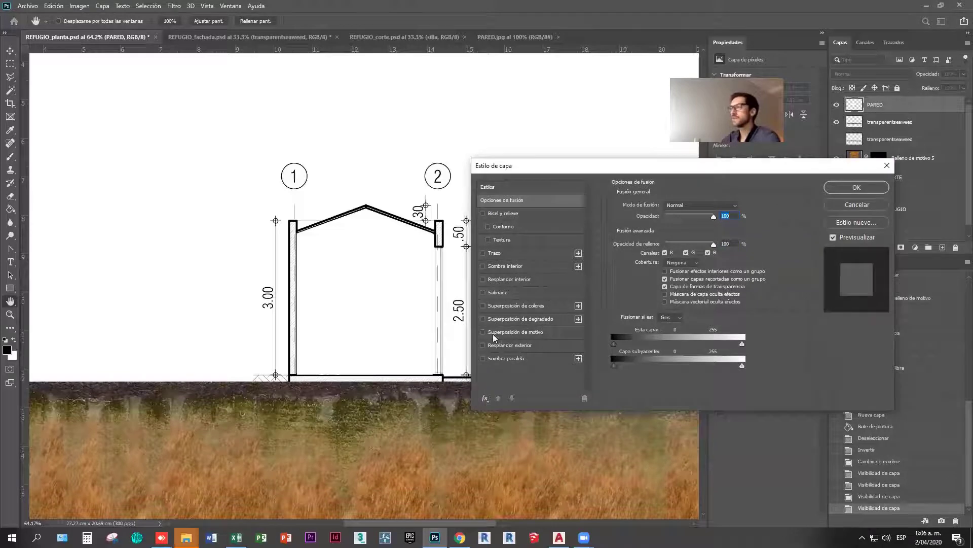
click(886, 166)
key(ctrl+i)
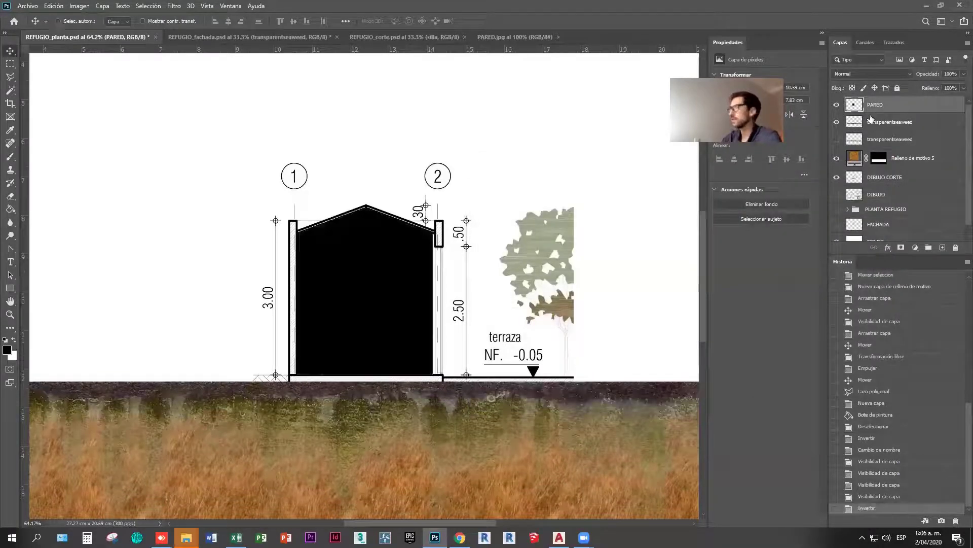
key(ctrl+i)
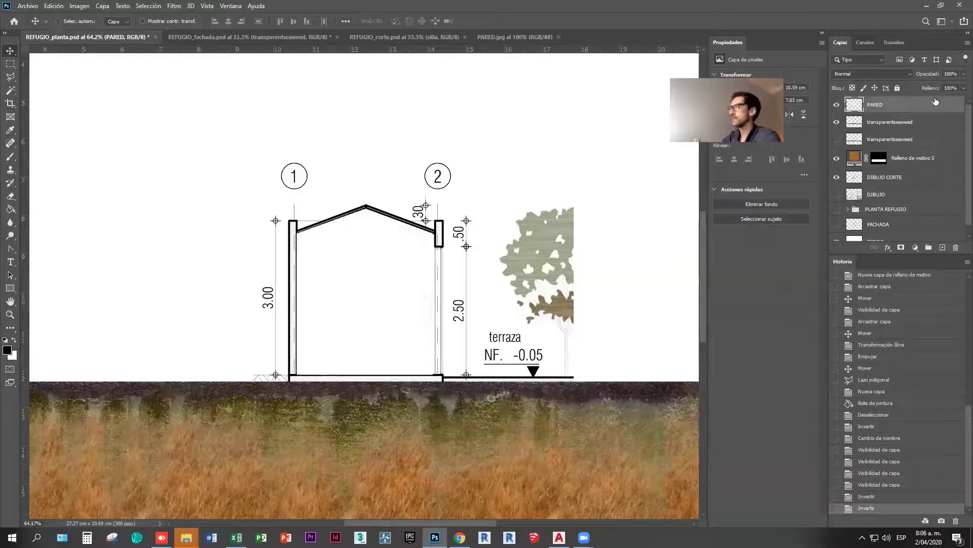
Step: Add a pattern overlay with the white brick pattern to the PARED layer and shift the bricks to cover the interior without a visible seam
double_click(856, 108)
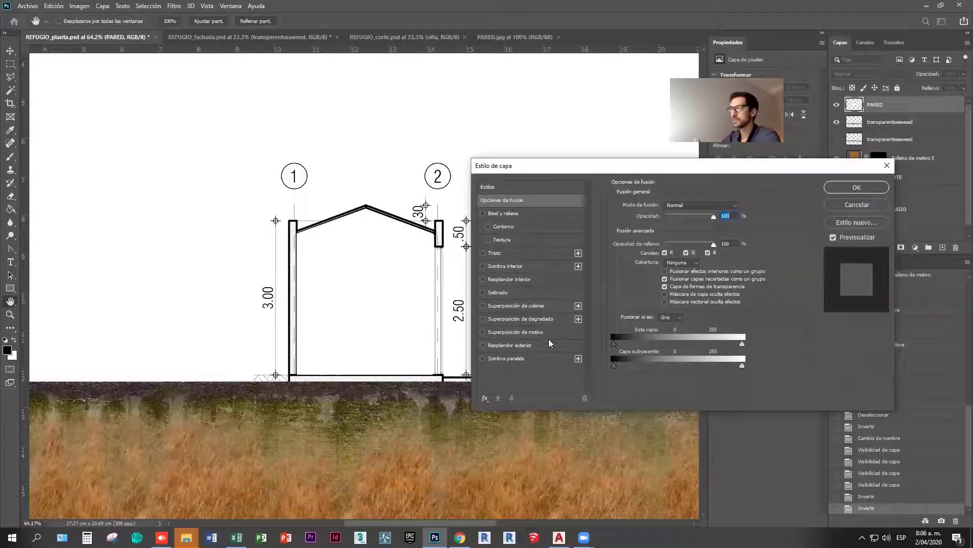
click(483, 332)
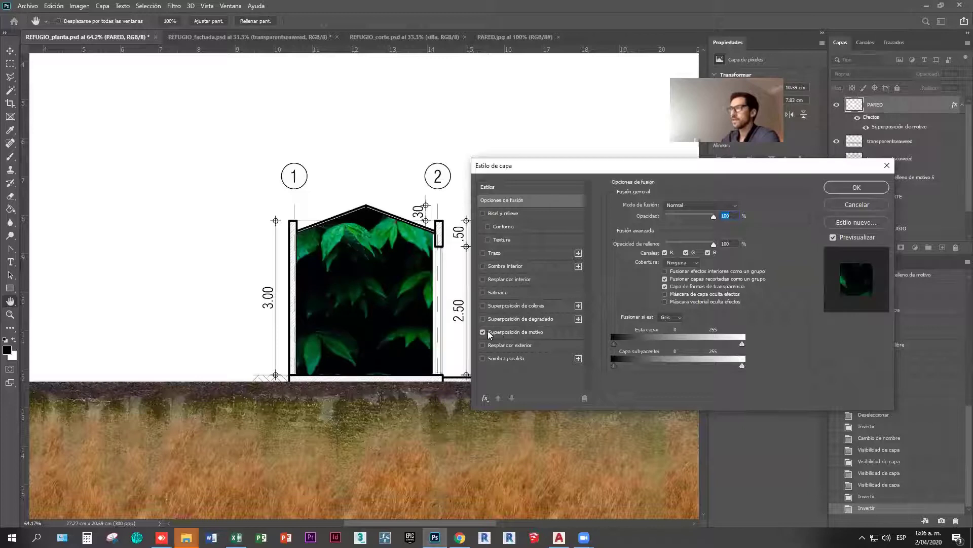
click(487, 332)
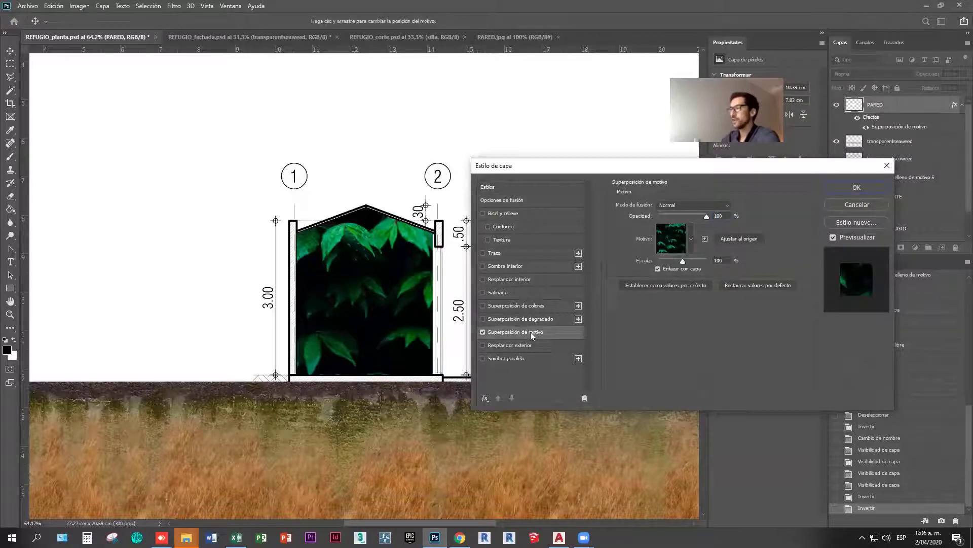
click(690, 240)
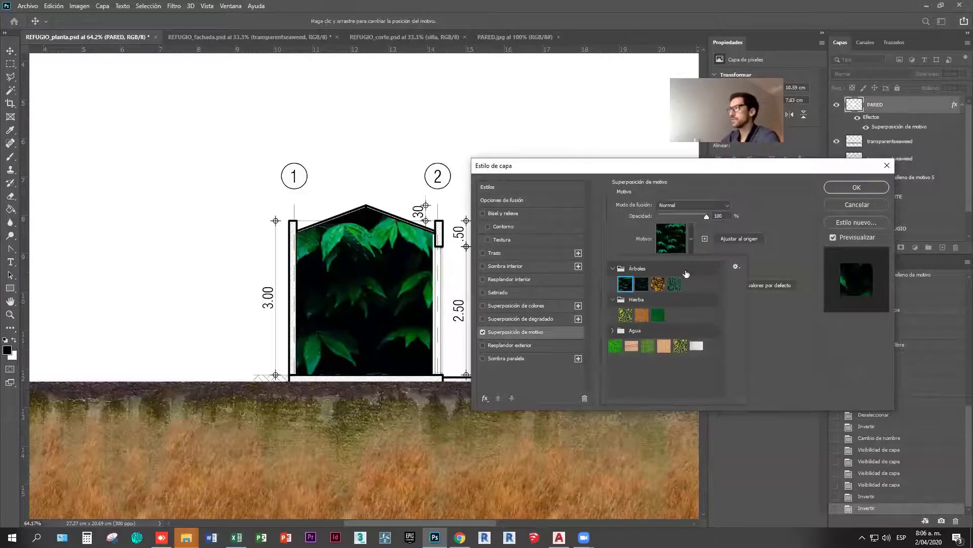
click(696, 345)
drag(364, 305, 292, 338)
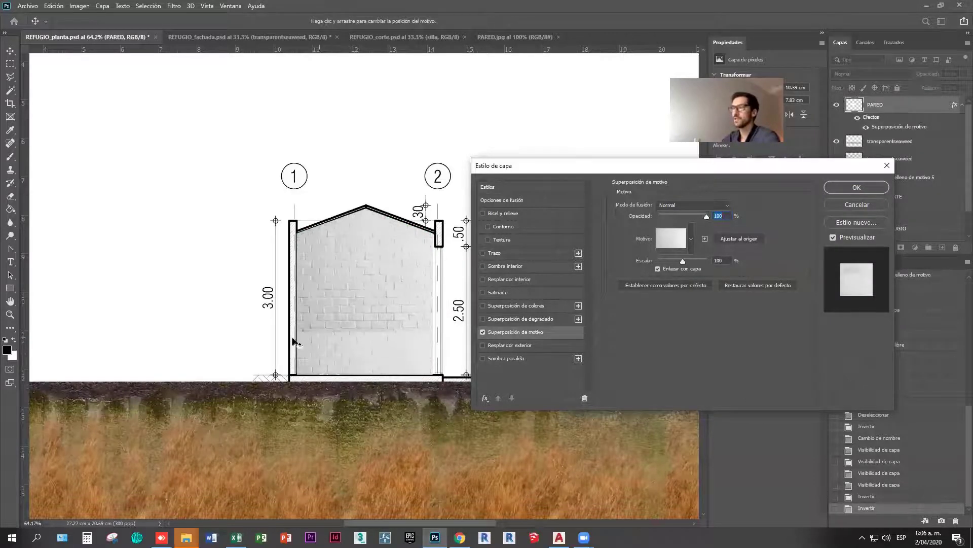
drag(361, 314, 357, 354)
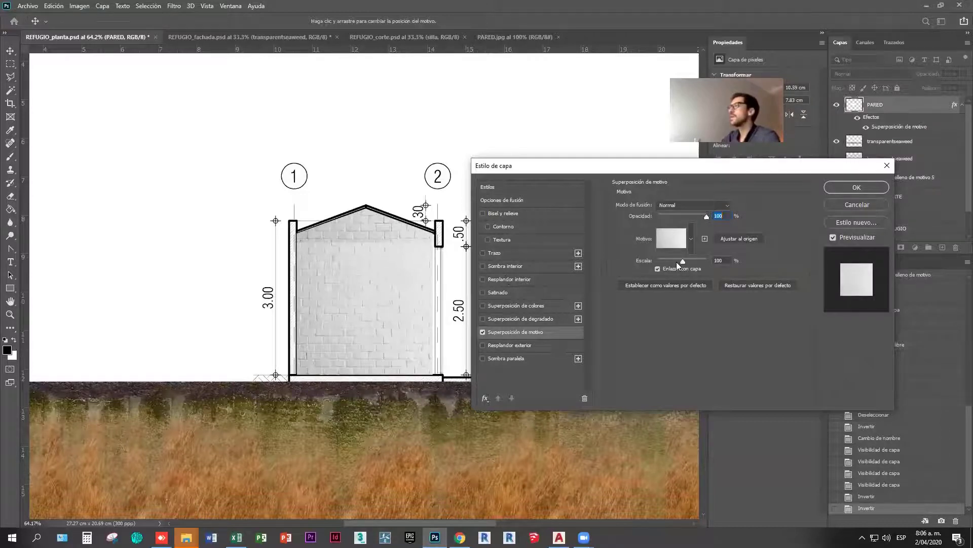
Step: Add an inner shadow to the PARED layer with 28% opacity, about 89 px distance and 36 px size, and apply the layer style
click(482, 267)
click(508, 266)
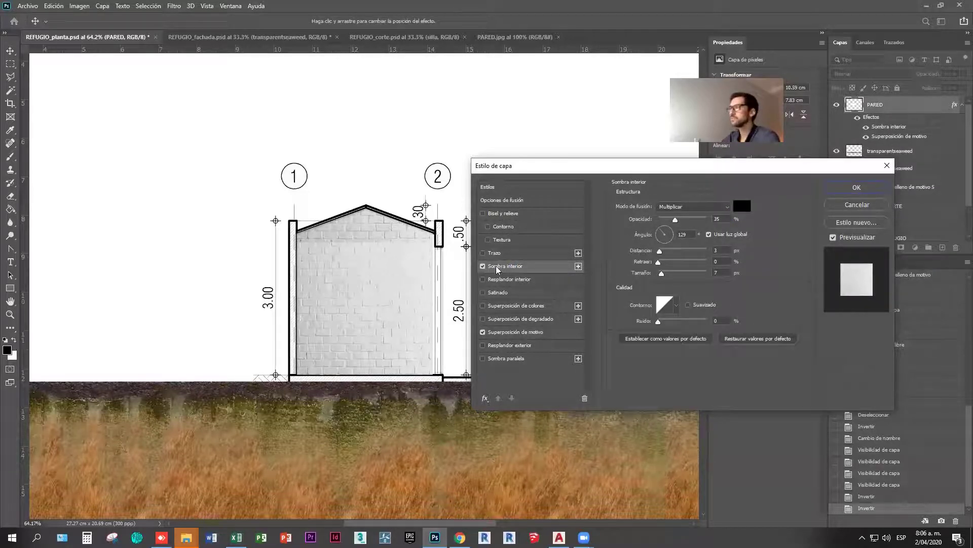
drag(660, 251, 694, 252)
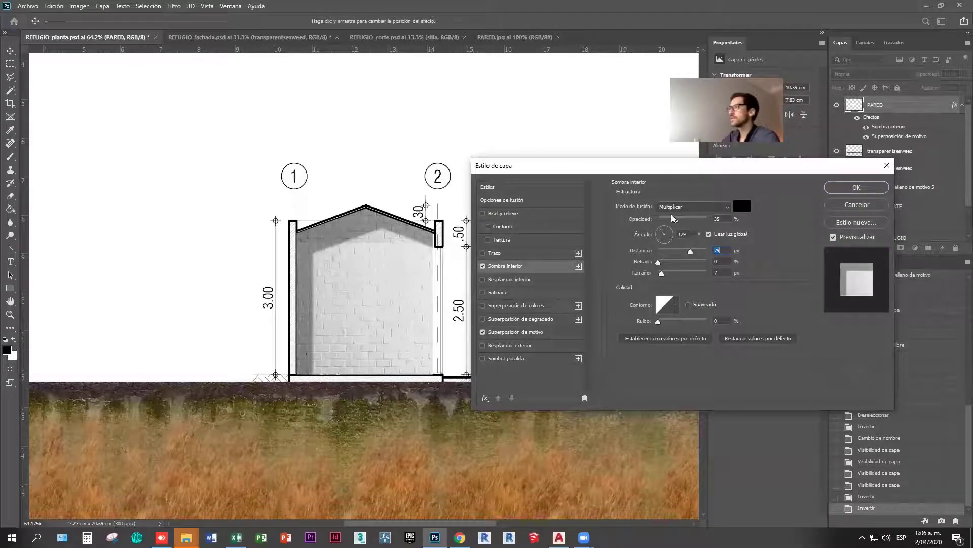
drag(673, 218, 672, 222)
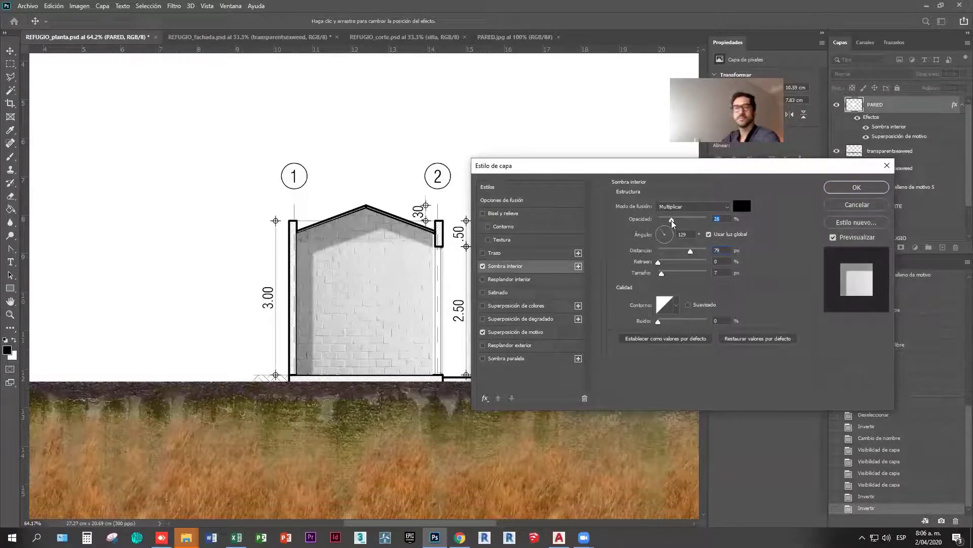
mouse_move(662, 275)
mouse_down()
mouse_move(681, 275)
mouse_move(667, 275)
mouse_up()
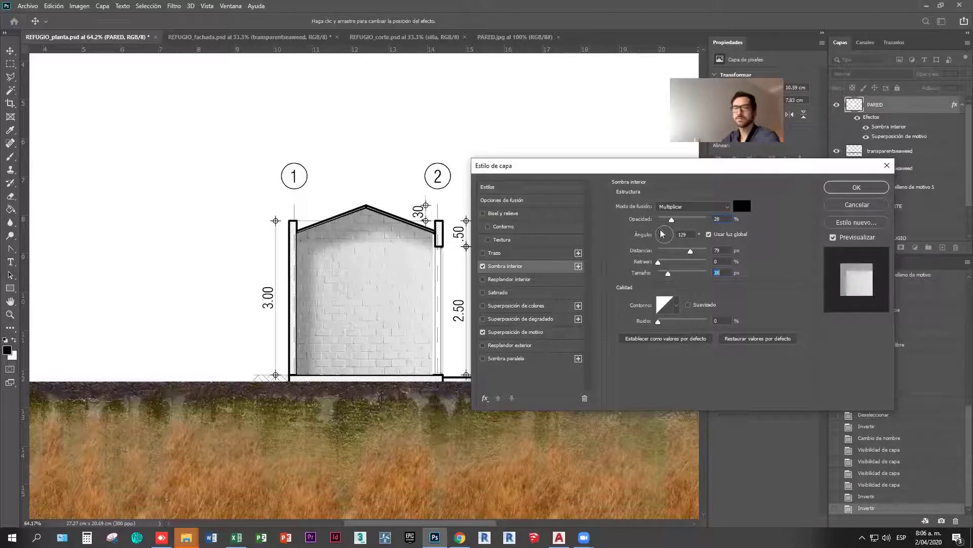
drag(692, 255, 695, 256)
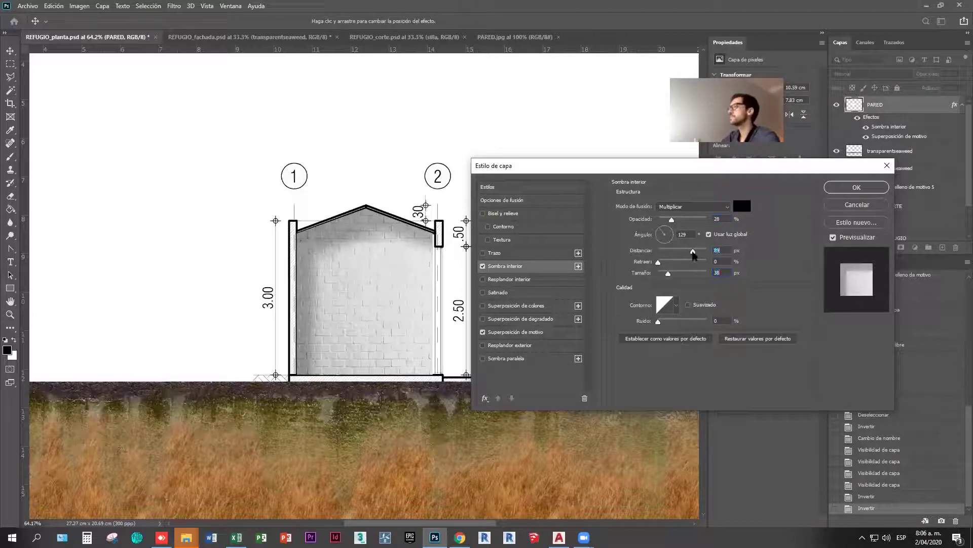
click(861, 187)
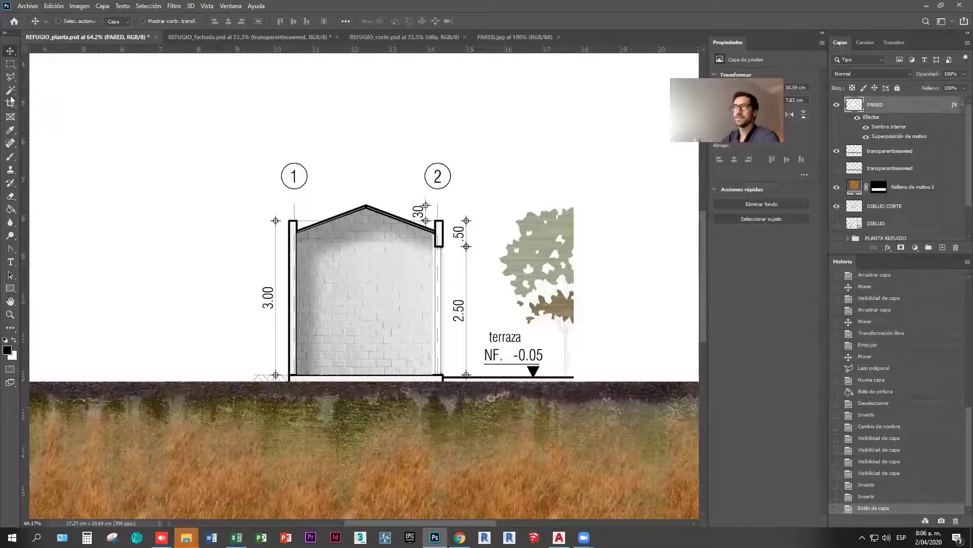
Step: Draw black rectangles over the axis 1 wall, about 27 × 475 px, and the floor slab, about 478 × 22 px
click(11, 288)
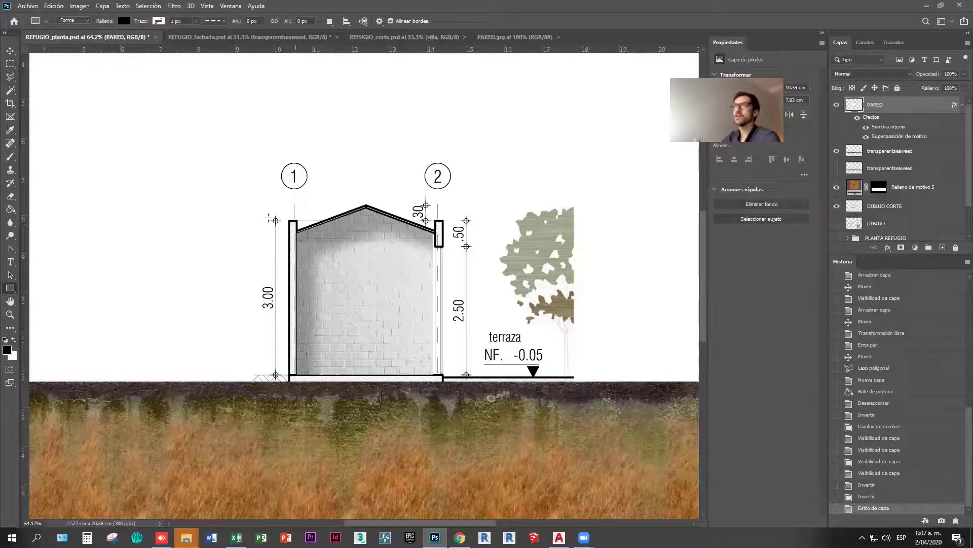
drag(290, 220, 295, 376)
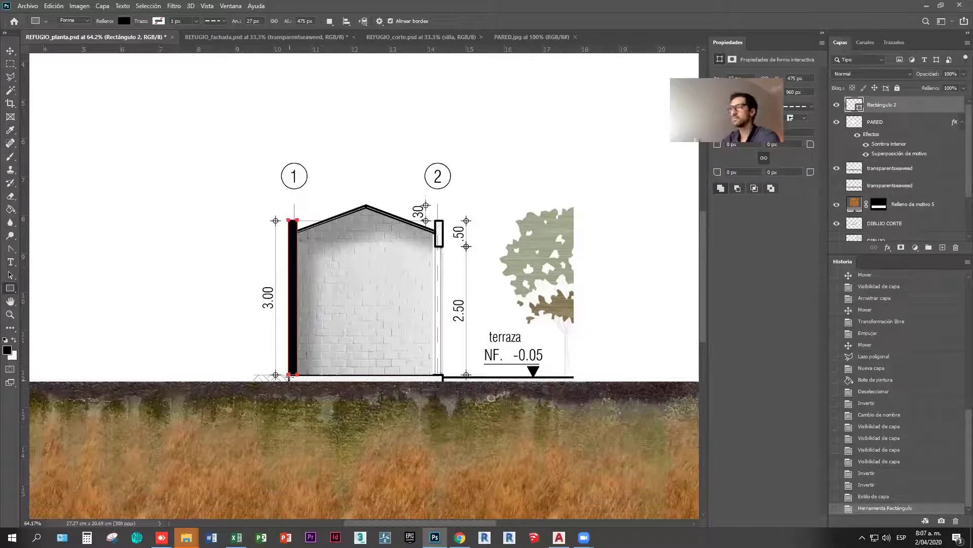
drag(291, 378, 444, 382)
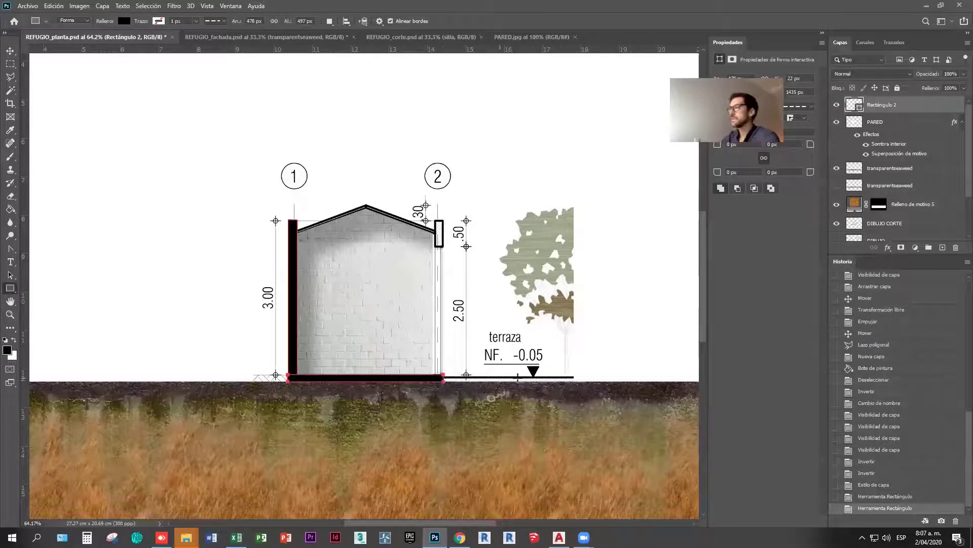
Step: Draw separate black rectangles over the terrace slab, about 458 × 16 px, and the upper beam at axis 2, about 31 × 86 px
drag(599, 375, 445, 380)
key(ctrl+z)
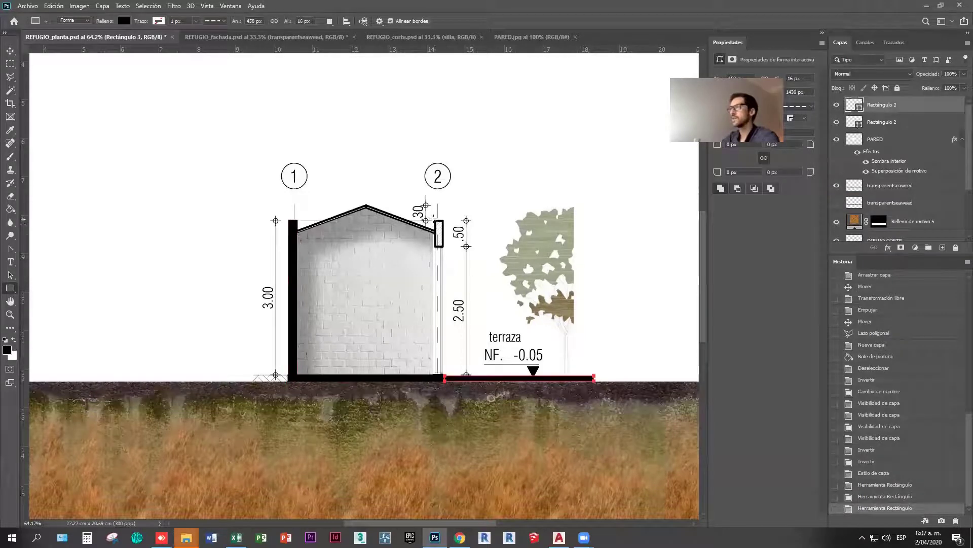
drag(435, 220, 441, 246)
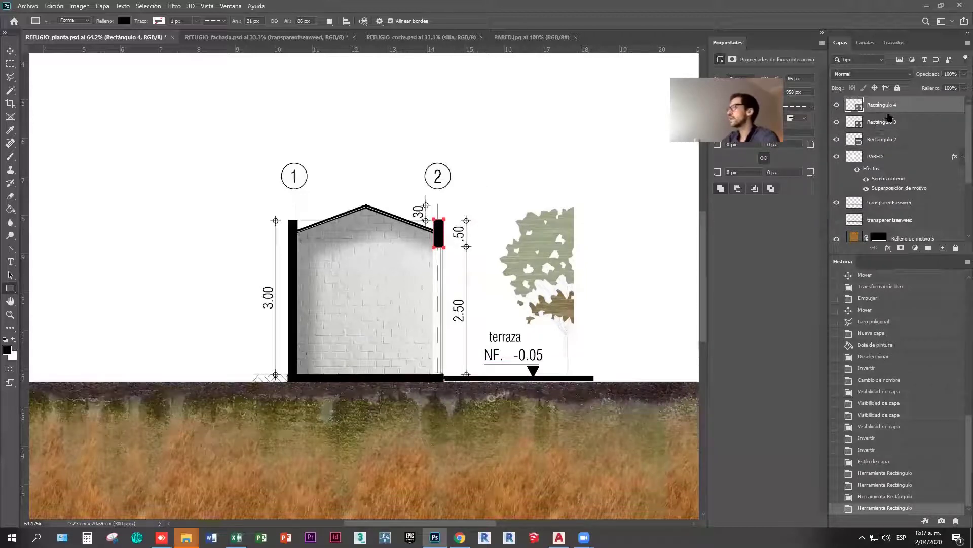
Step: Merge the black rectangle layers of the wall, slabs and upper beam into a single shape layer
shift+click(888, 141)
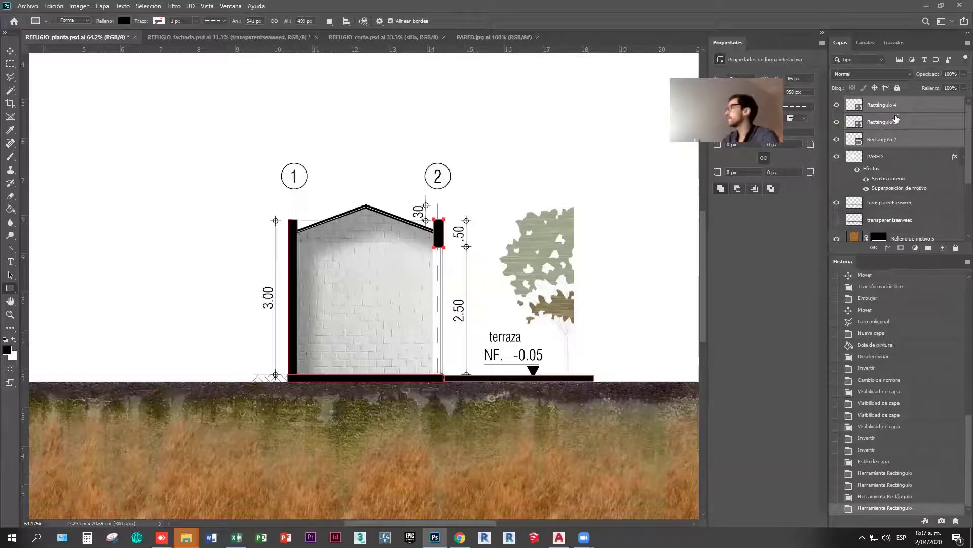
right_click(895, 122)
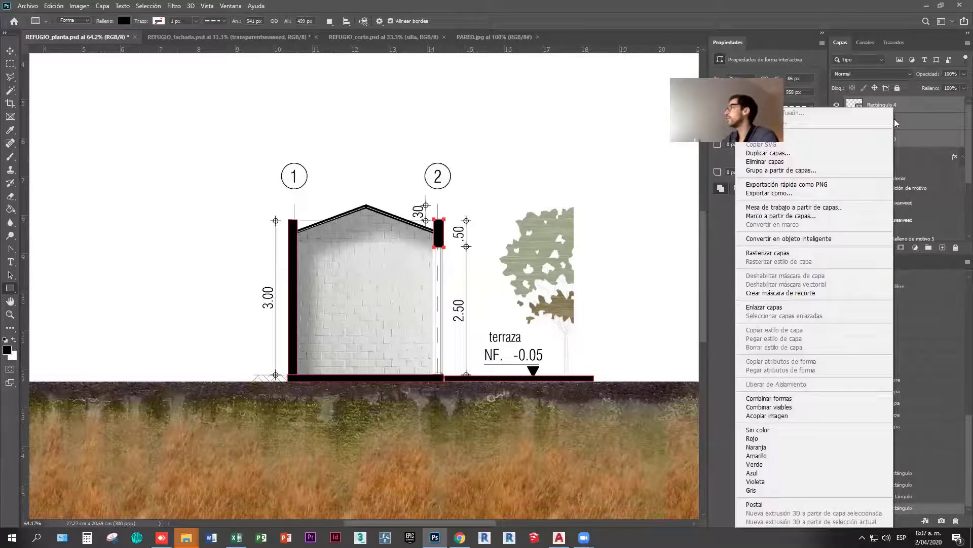
click(786, 399)
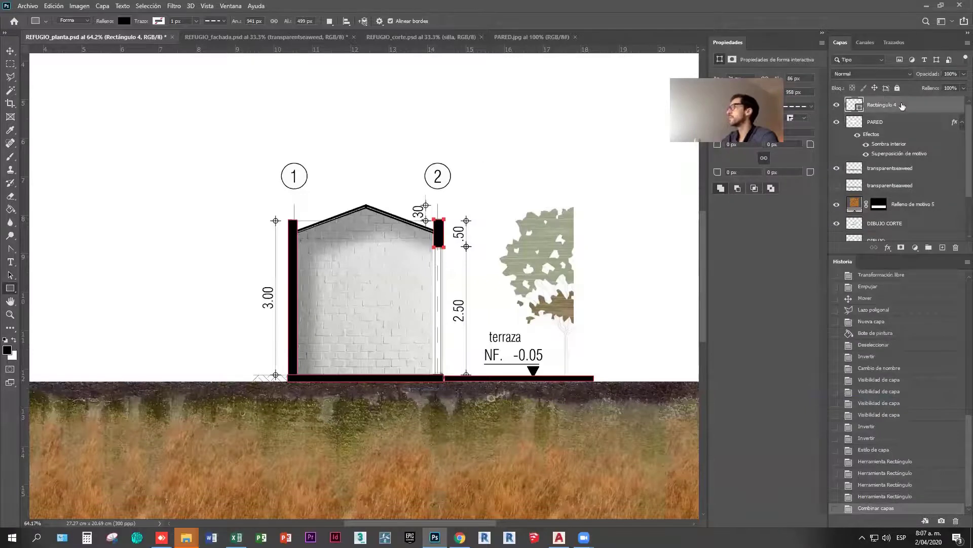
right_click(901, 105)
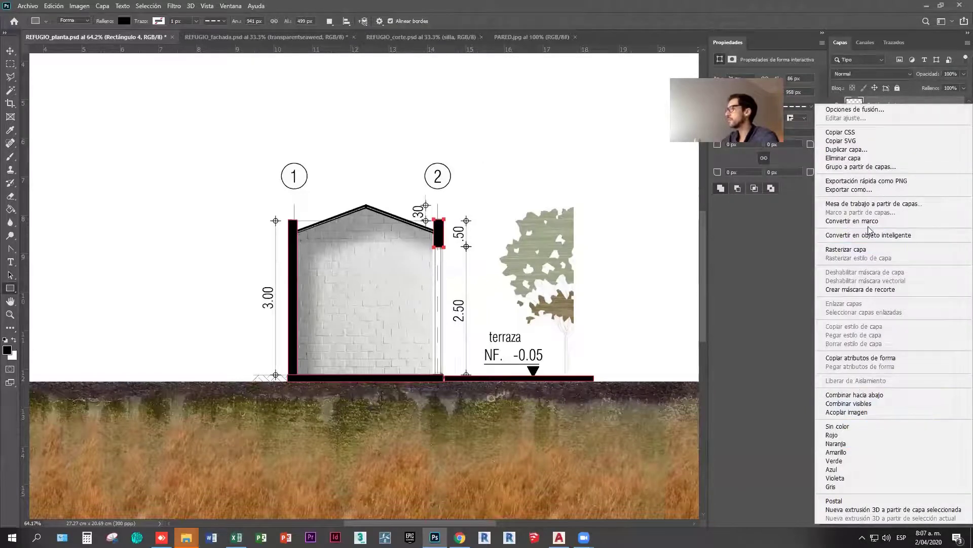
click(875, 102)
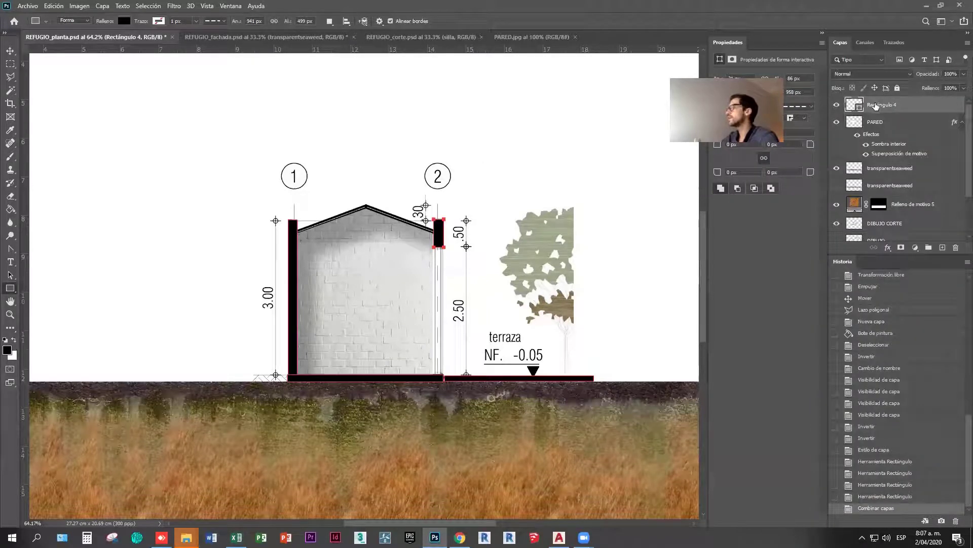
key(ctrl+z)
right_click(876, 107)
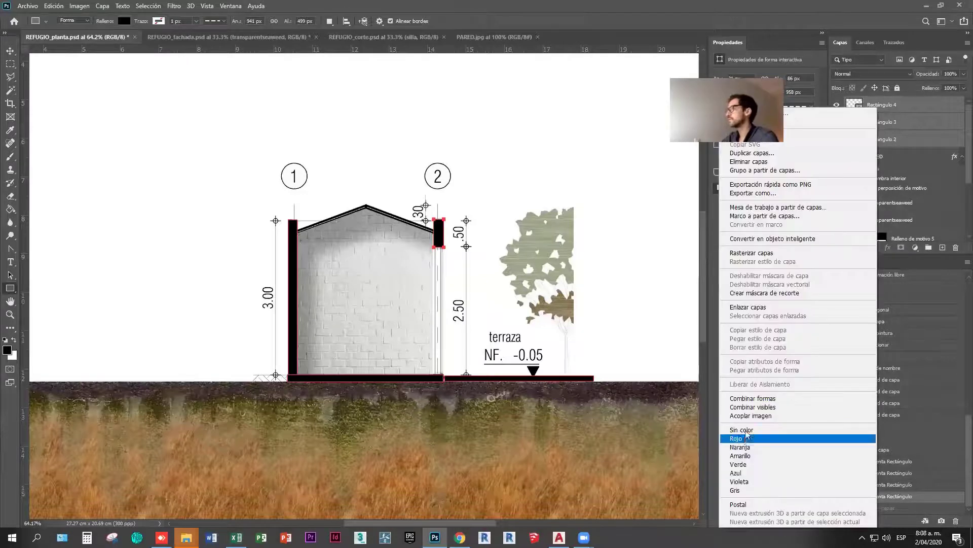
click(754, 400)
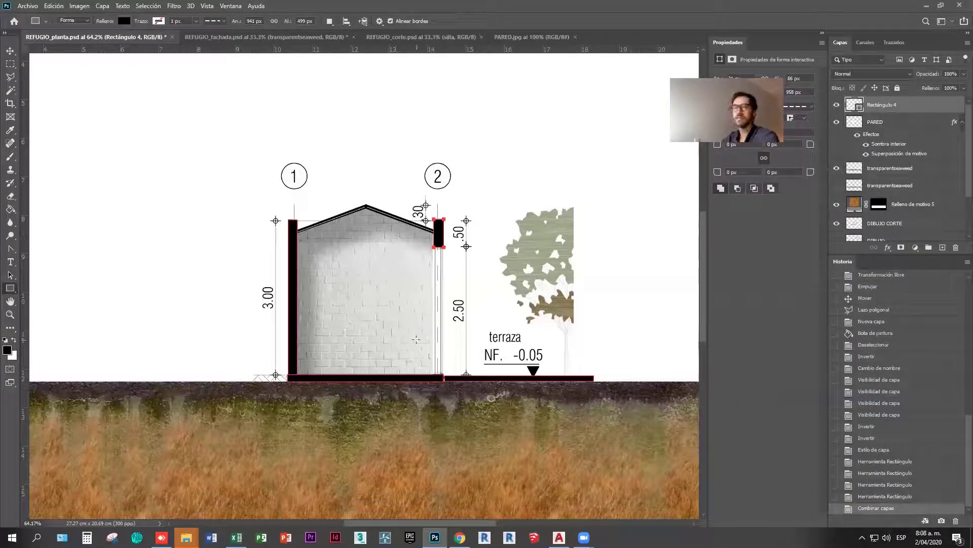
key(Escape)
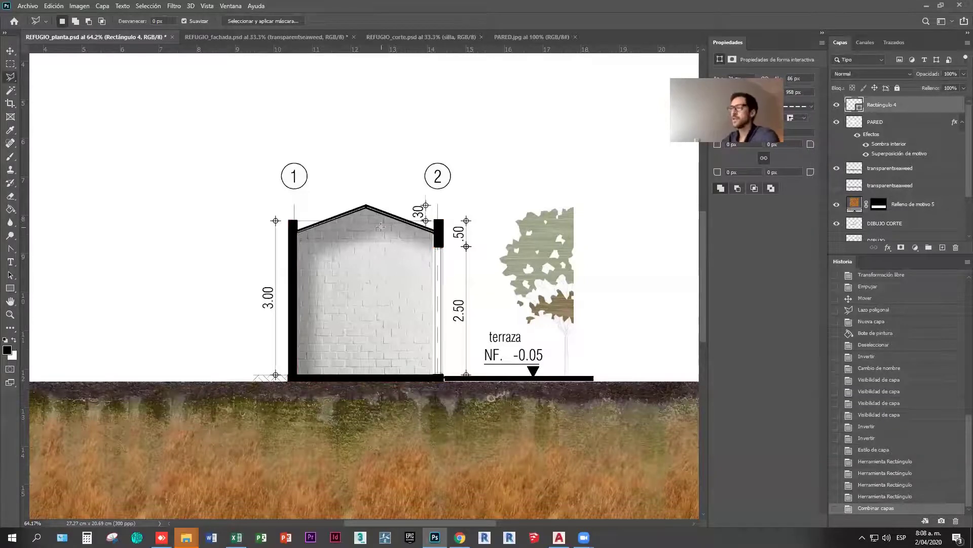
Step: Draw a thin black rectangle, rotate it to about -20° and fit it over the roof slope between axis 1 and the ridge
key(z)
drag(331, 193, 344, 179)
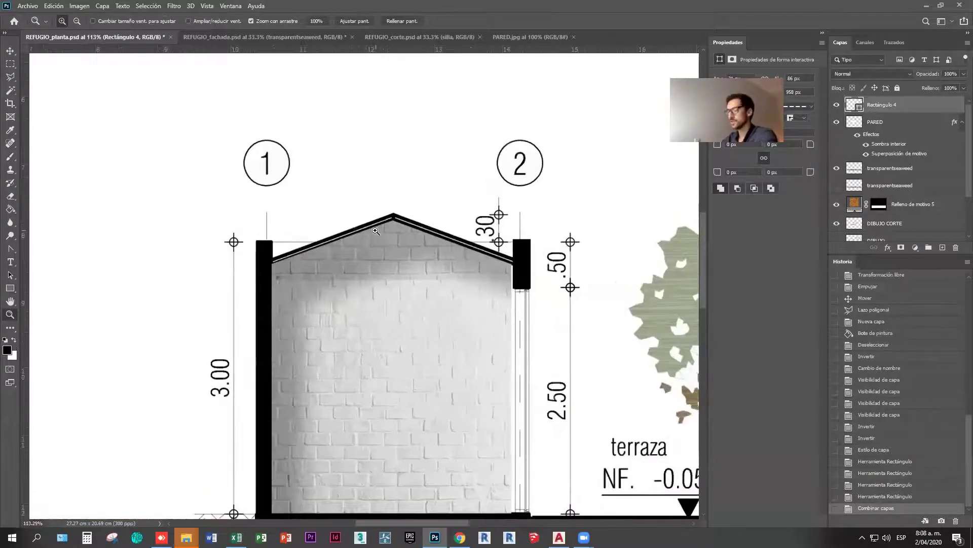
key(u)
drag(330, 139, 466, 112)
key(ctrl+t)
drag(418, 139, 412, 208)
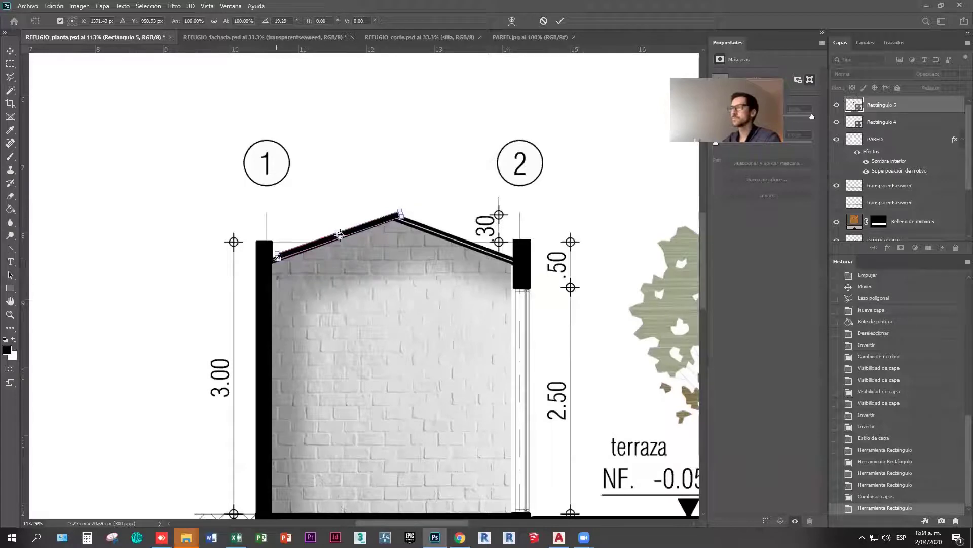
drag(277, 256, 270, 259)
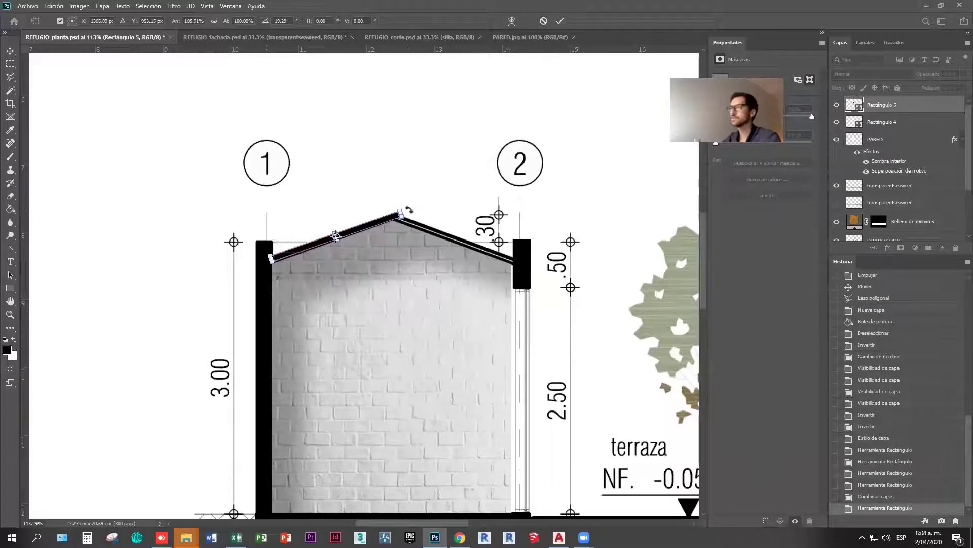
drag(409, 209, 392, 216)
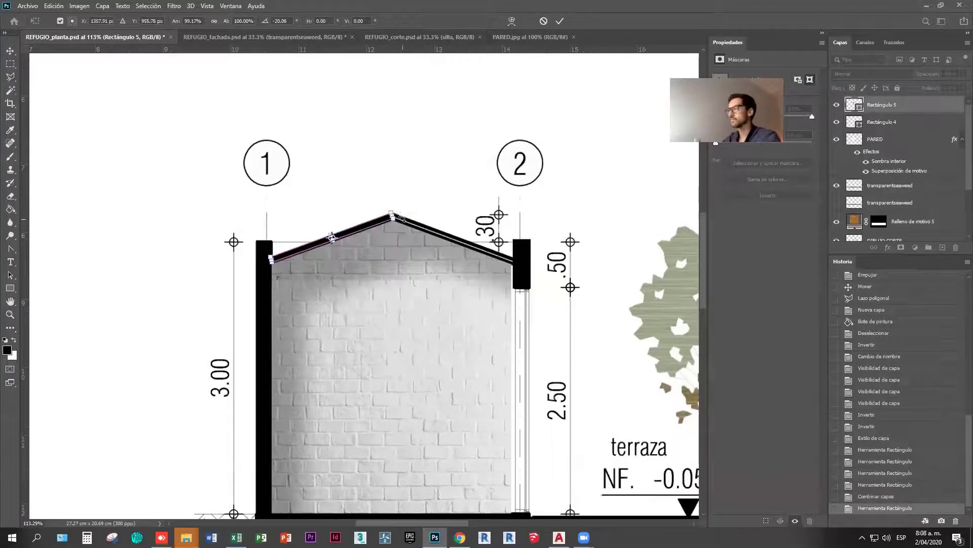
key(Return)
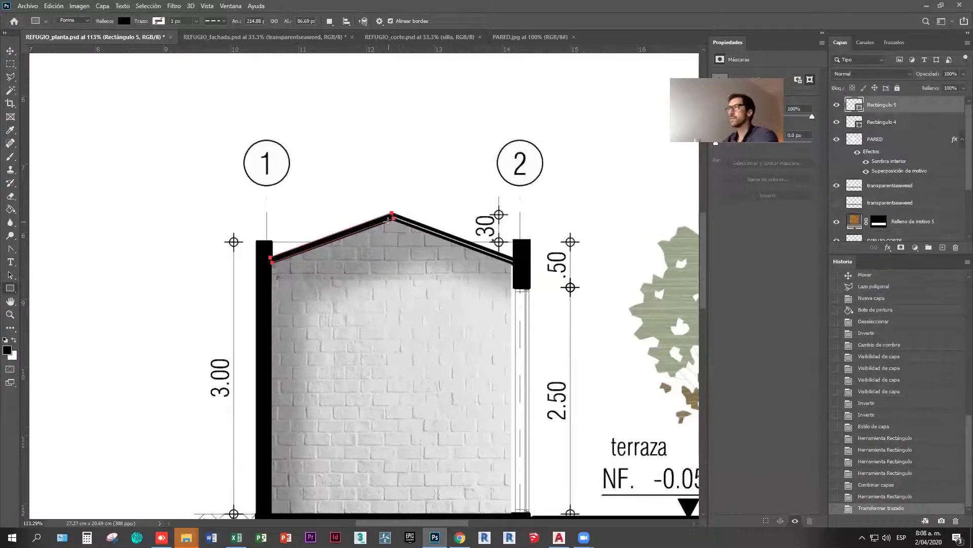
Step: Duplicate the sloped roof bar and place the copy above the roof, near axis 2
click(10, 51)
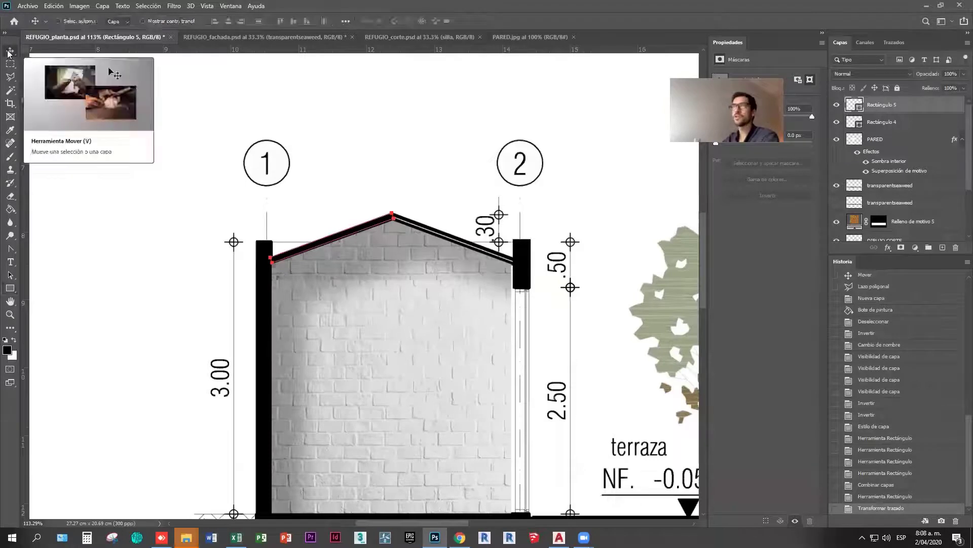
drag(337, 234, 447, 155)
key(ctrl+t)
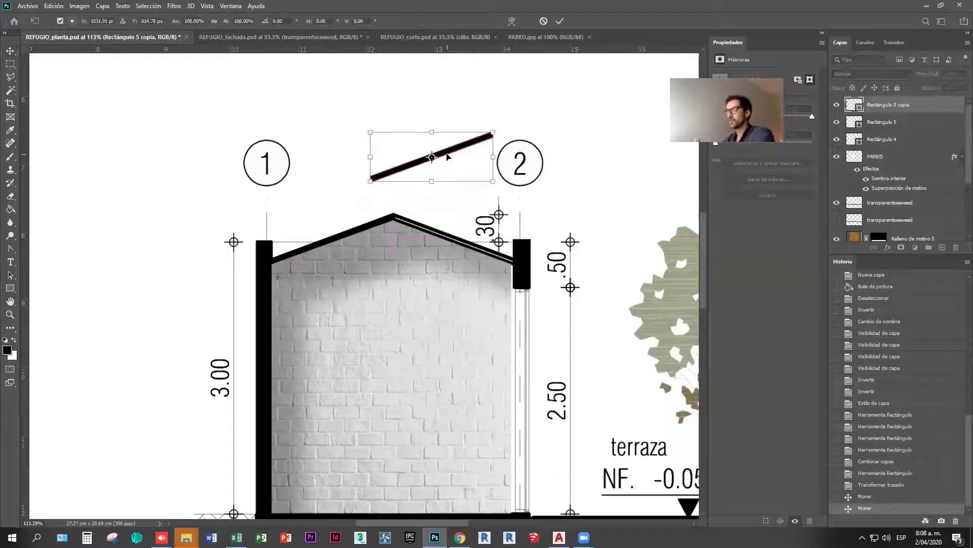
right_click(453, 151)
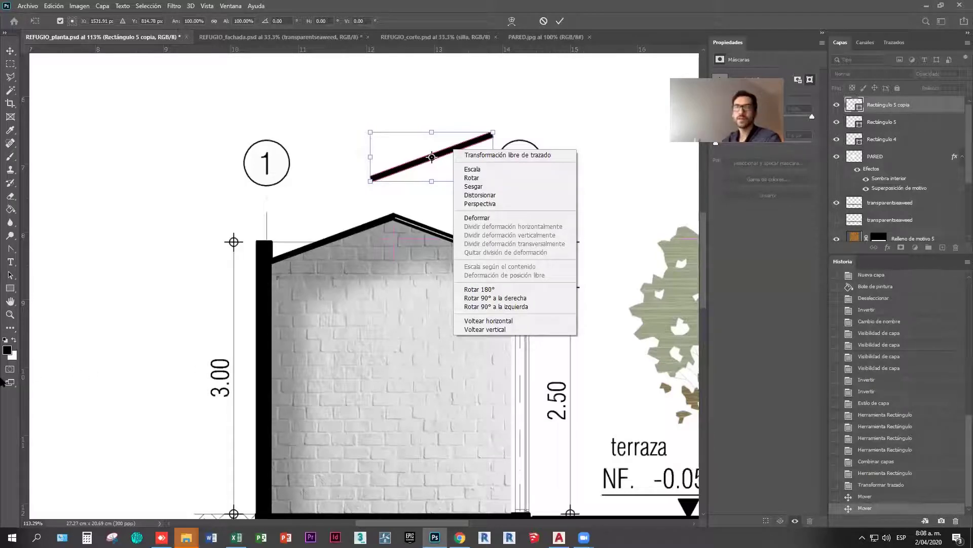
key(Escape)
key(Escape)
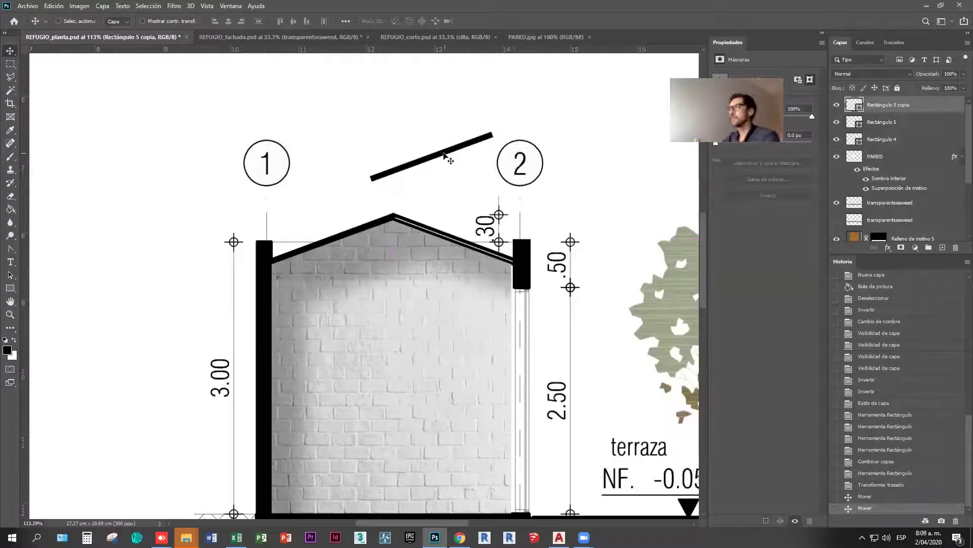
Step: Flip the copied roof bar horizontally and fit it over the roof slope between the ridge and axis 2
key(ctrl+t)
right_click(445, 156)
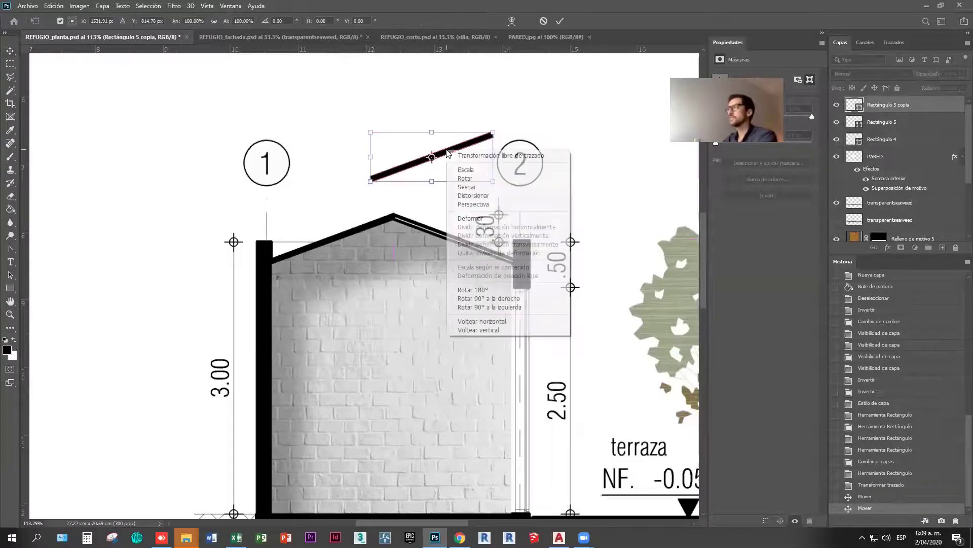
click(487, 322)
key(Return)
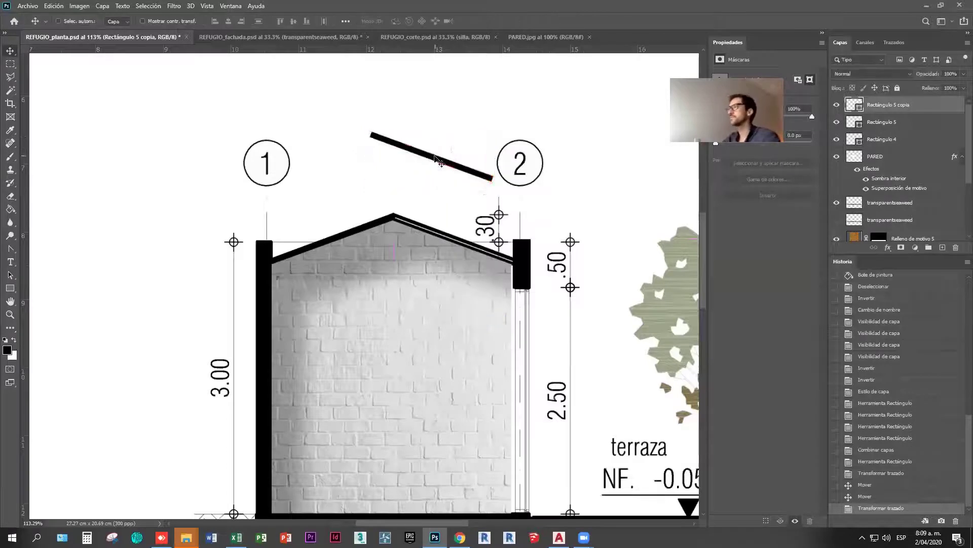
drag(445, 162, 456, 240)
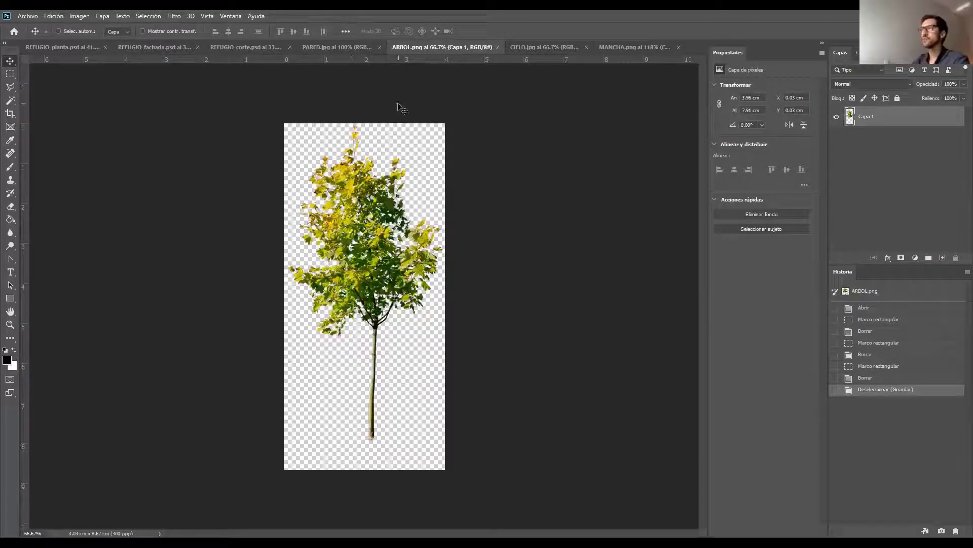
Step: Bring the tree from ARBOL.png into REFUGIO_planta.psd and stand it on the terrace over the drawn tree
click(528, 48)
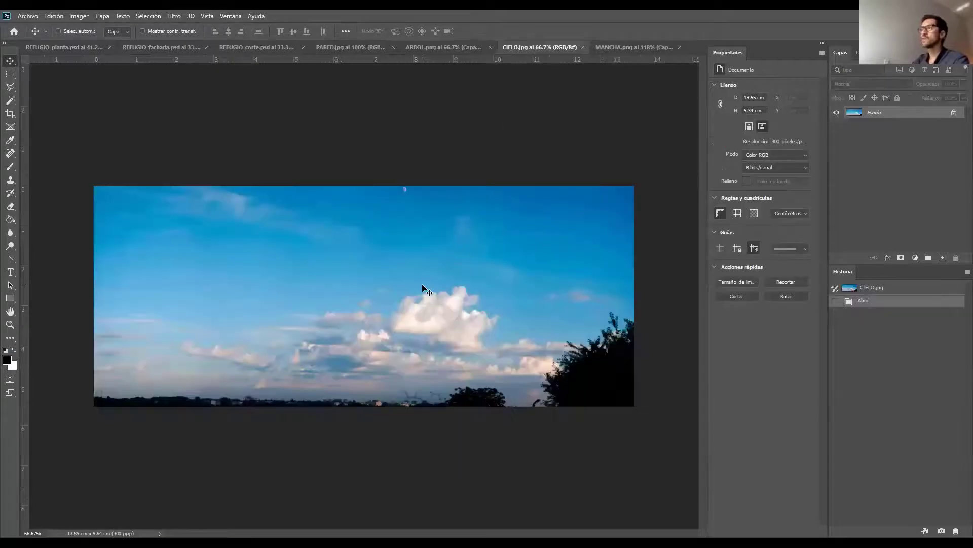
click(456, 47)
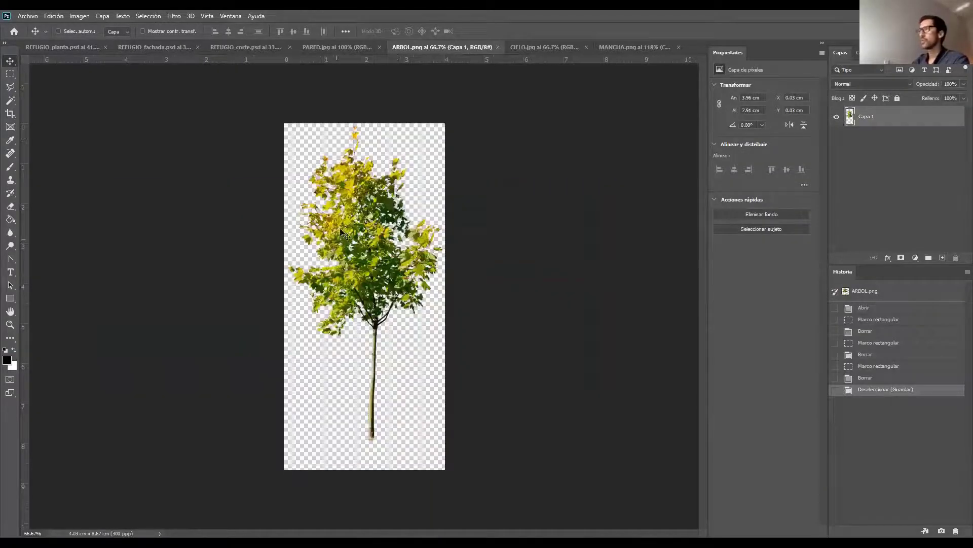
mouse_move(344, 208)
mouse_down()
mouse_move(147, 74)
mouse_move(62, 46)
mouse_move(405, 236)
mouse_move(441, 231)
mouse_up()
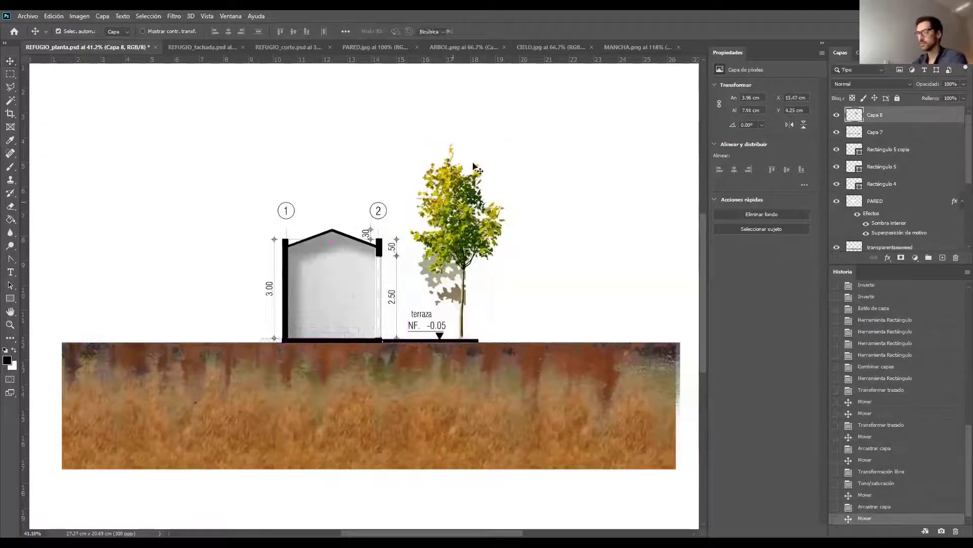
key(ctrl+t)
drag(500, 153, 480, 190)
key(Escape)
Step: Duplicate the tree to the ground on the other side of the house and scale the copy to about 3.01 × 6 cm
scroll(474, 256, down, 3)
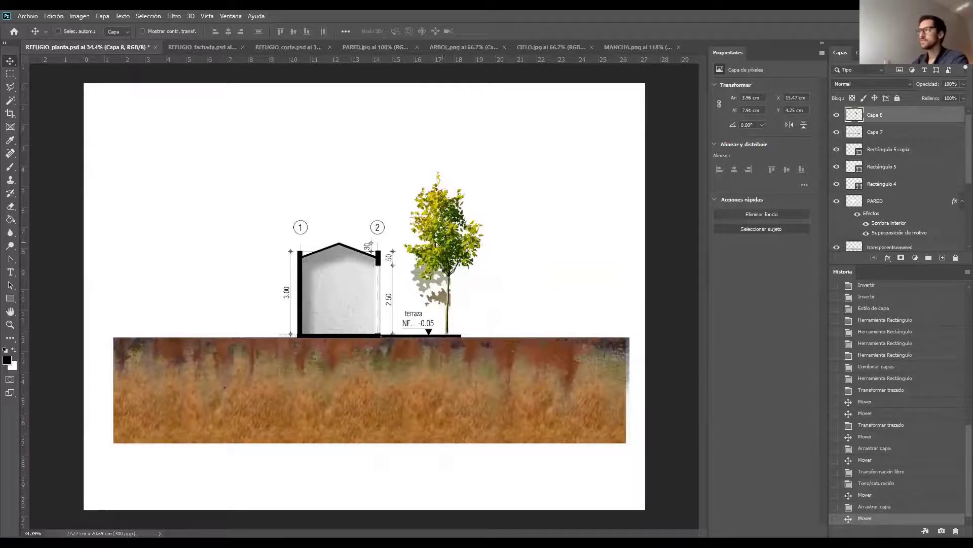
drag(444, 237, 247, 220)
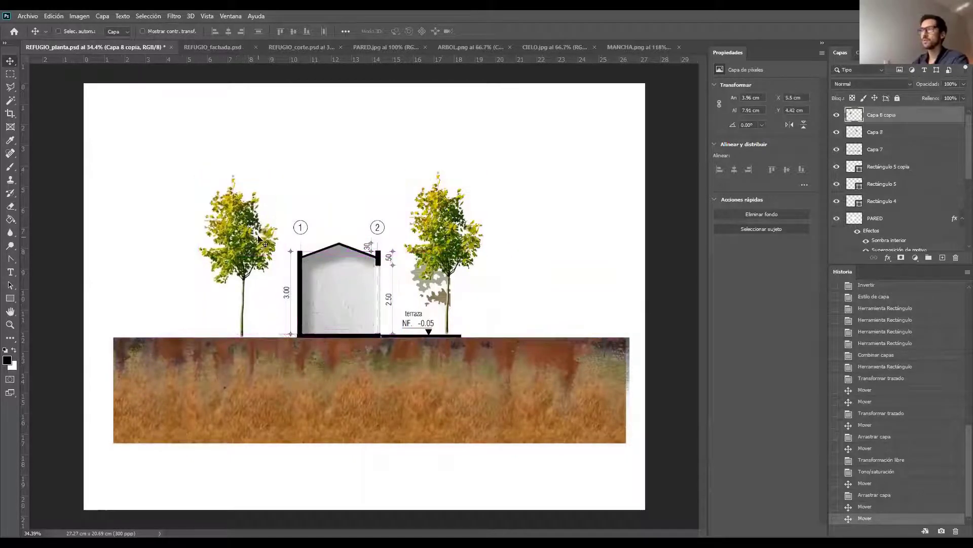
key(ctrl+t)
drag(276, 176, 256, 212)
key(Return)
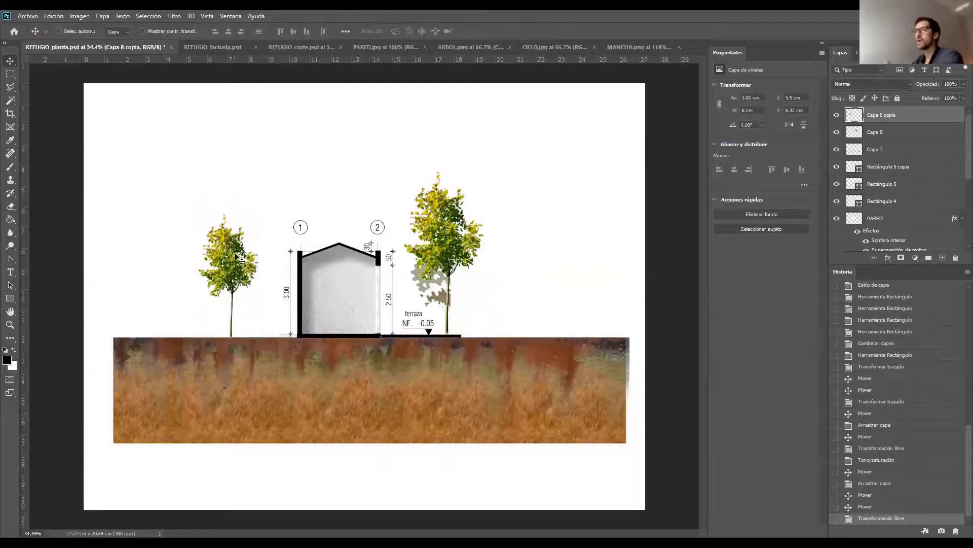
Step: Flip the smaller tree copy beside axis 1 horizontally
key(ctrl)
key(ctrl+t)
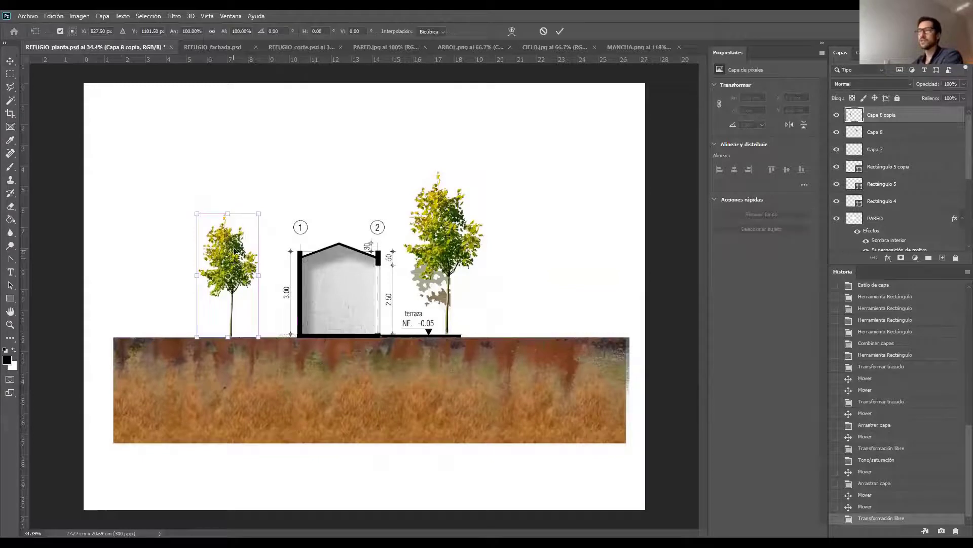
right_click(235, 248)
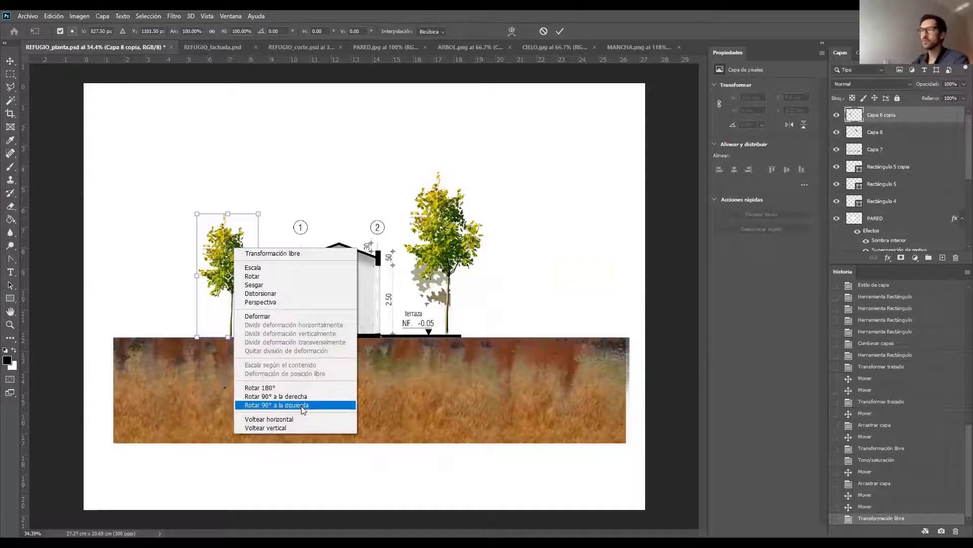
click(288, 422)
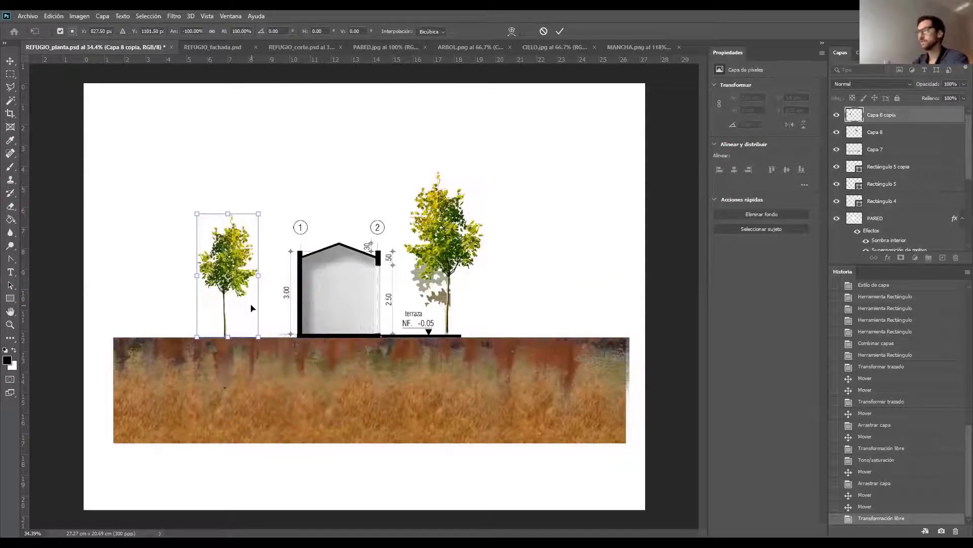
key(Return)
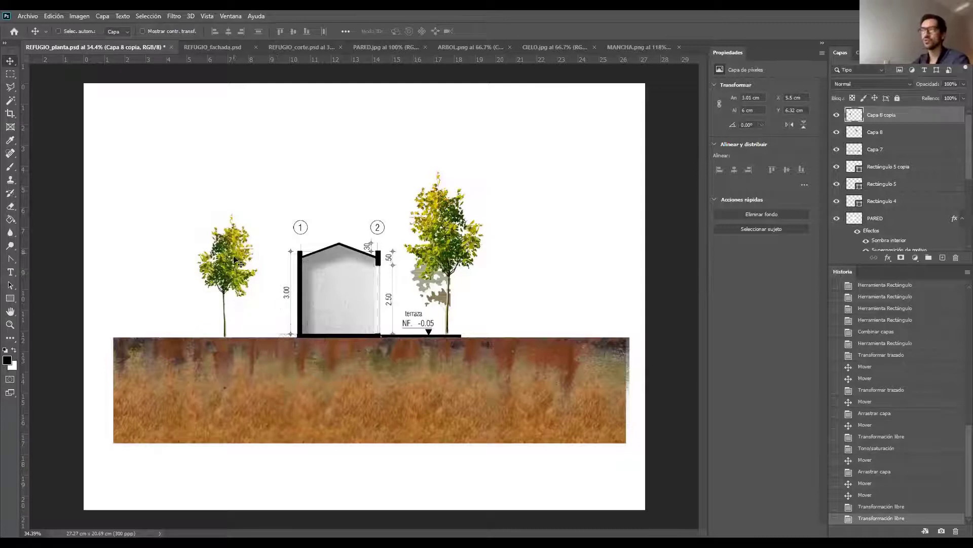
Step: Adjust the hue/saturation of the smaller tree beside axis 1 to hue +6, saturation -56 and lightness -13
click(103, 16)
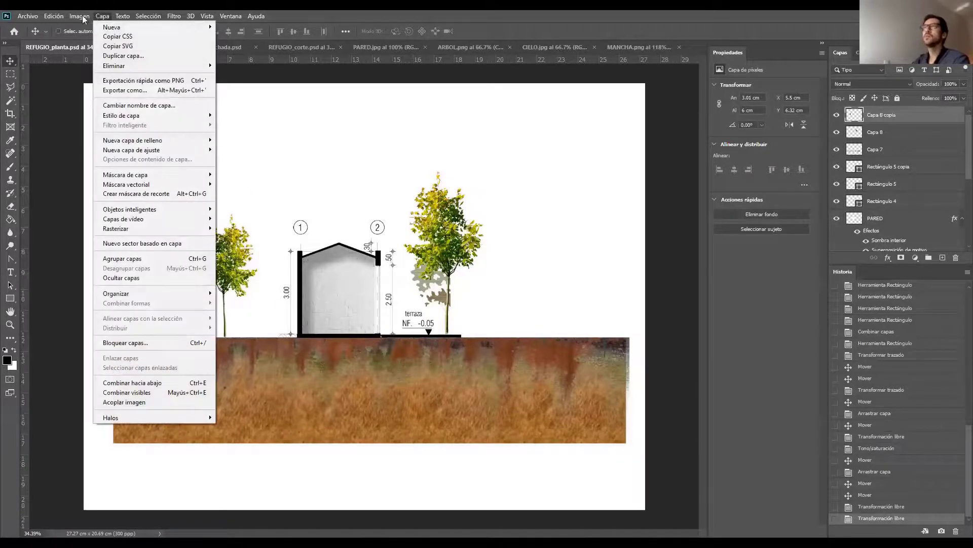
mouse_move(95, 46)
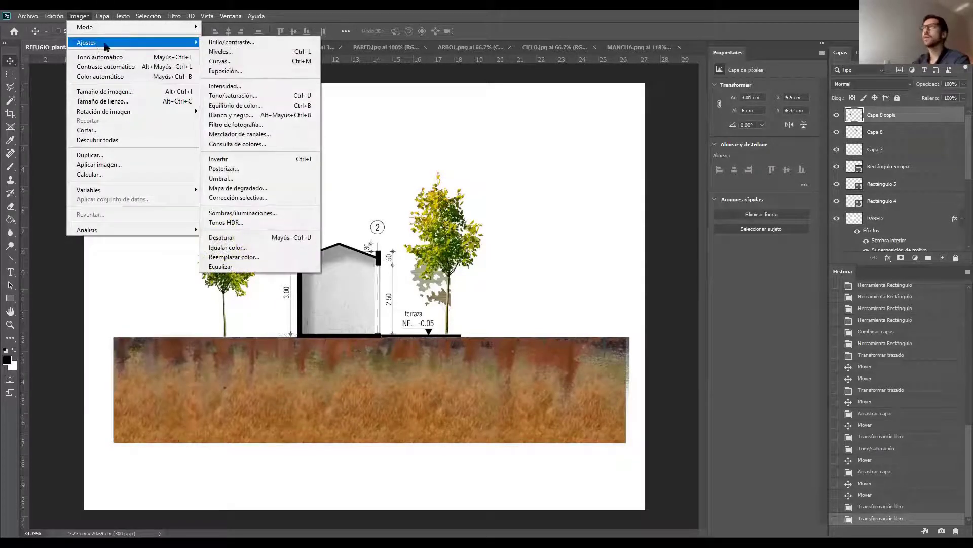
click(235, 97)
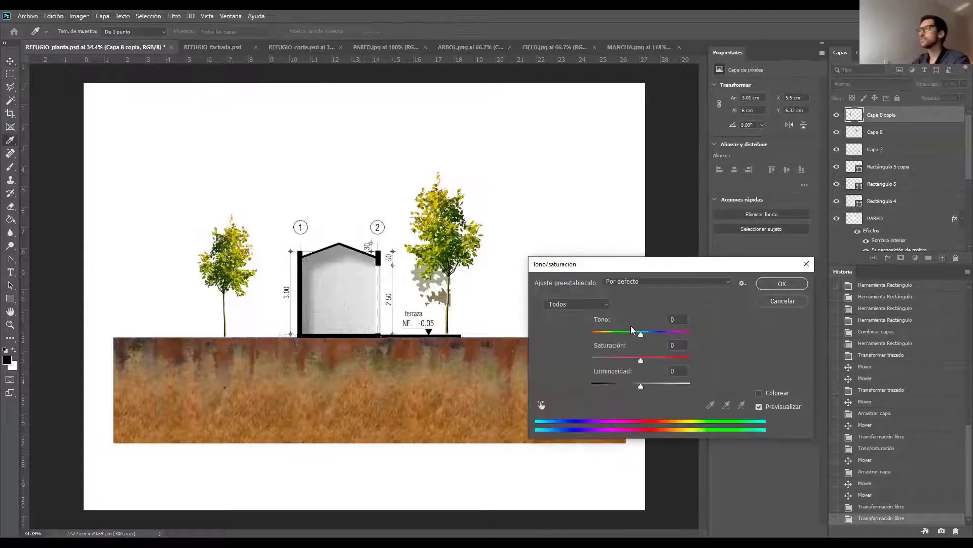
drag(641, 335, 619, 362)
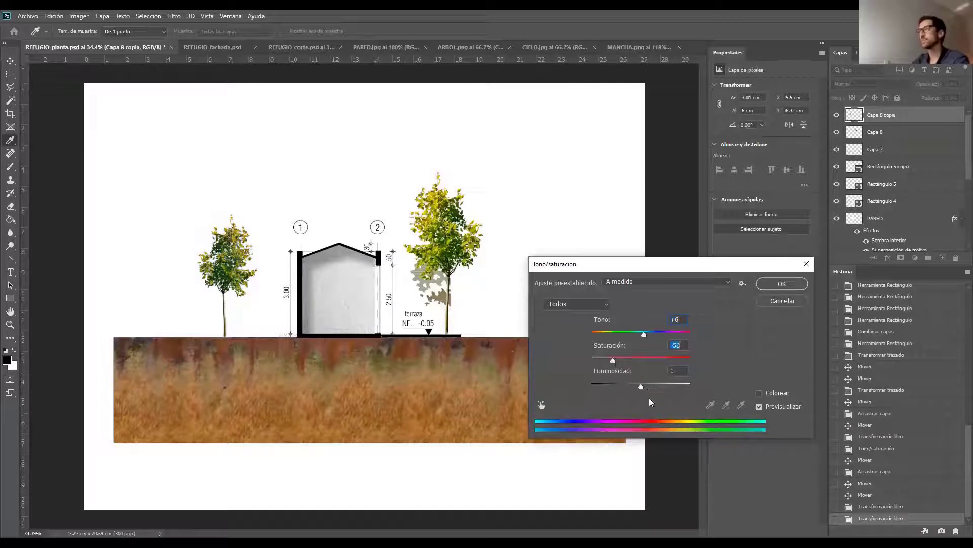
mouse_move(643, 388)
mouse_down()
mouse_move(625, 390)
mouse_move(665, 390)
mouse_move(637, 395)
mouse_up()
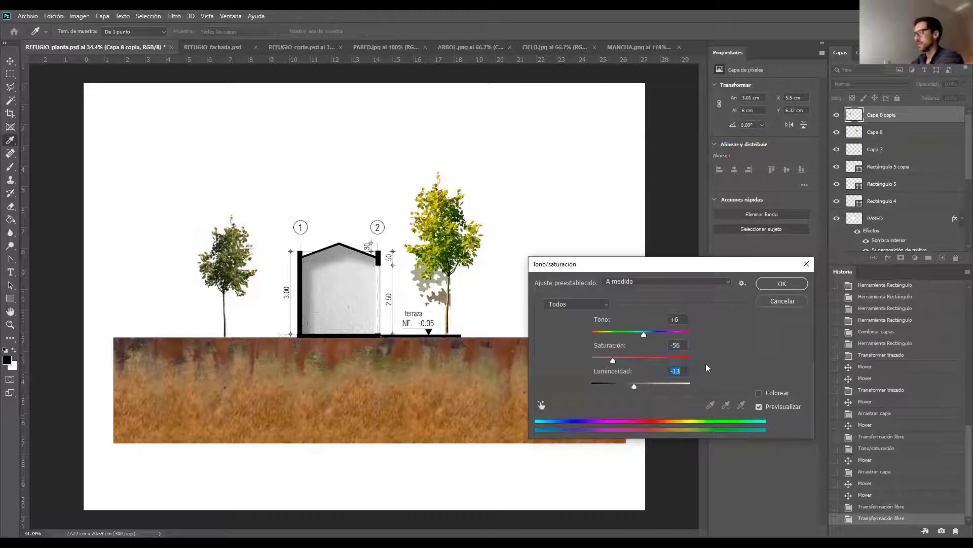
click(782, 283)
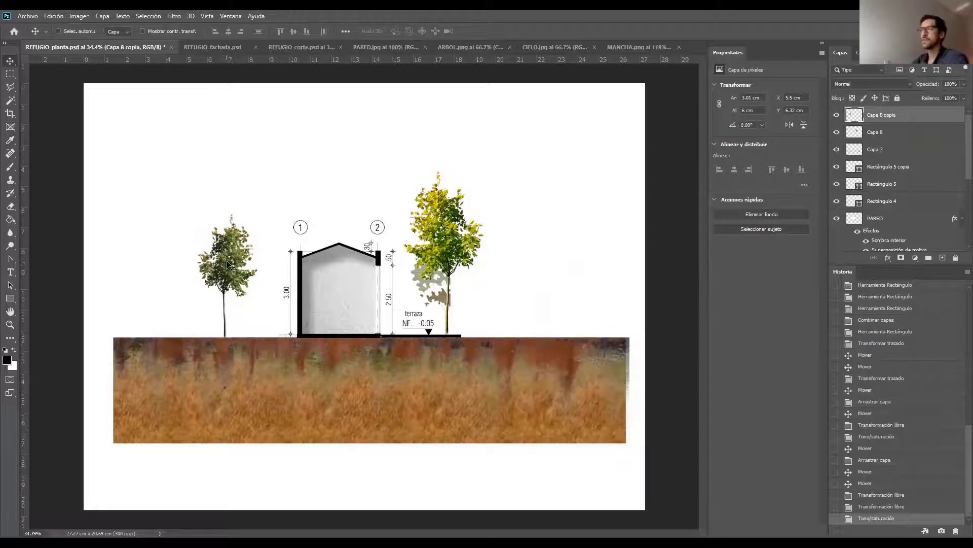
Step: Duplicate the muted tree to just beyond the terrace tree, scale the copy to about 3.2 × 6.38 cm and set its opacity to 41%
drag(242, 267, 482, 271)
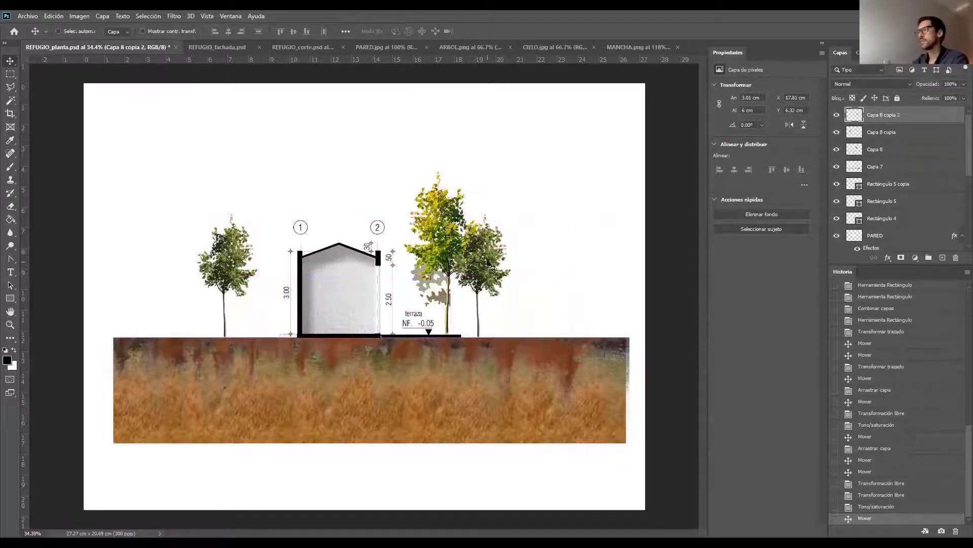
key(ctrl+t)
drag(508, 217, 495, 245)
key(Return)
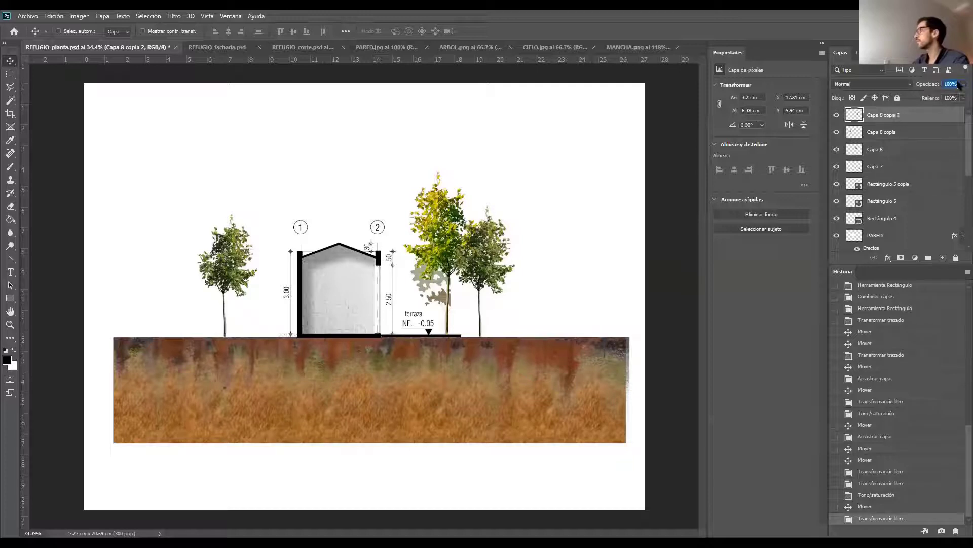
drag(964, 84, 935, 98)
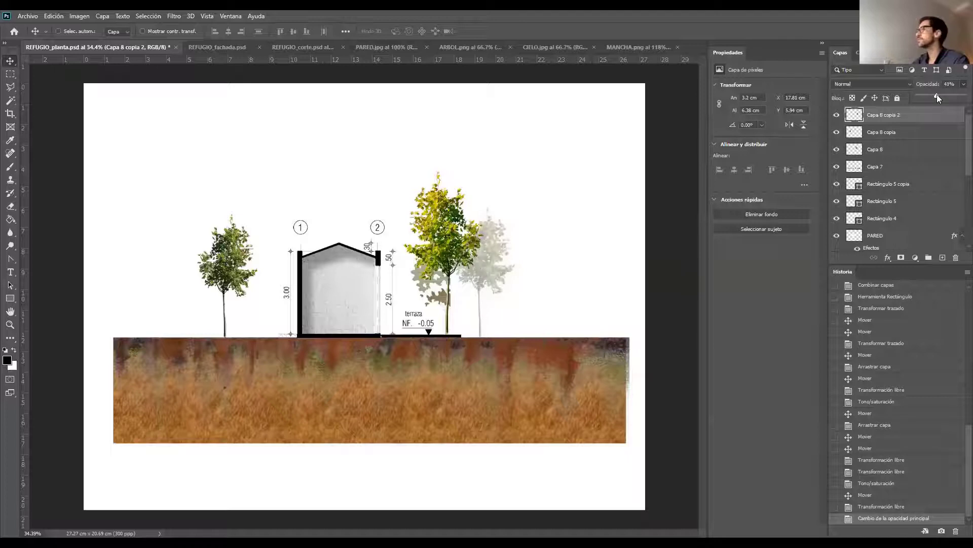
click(502, 244)
Step: Duplicate the faded tree to the outer ground beyond the axis 1 tree, scale it to about 4.03 × 8.04 cm and set its opacity to 22%
drag(505, 246, 174, 254)
key(ctrl+t)
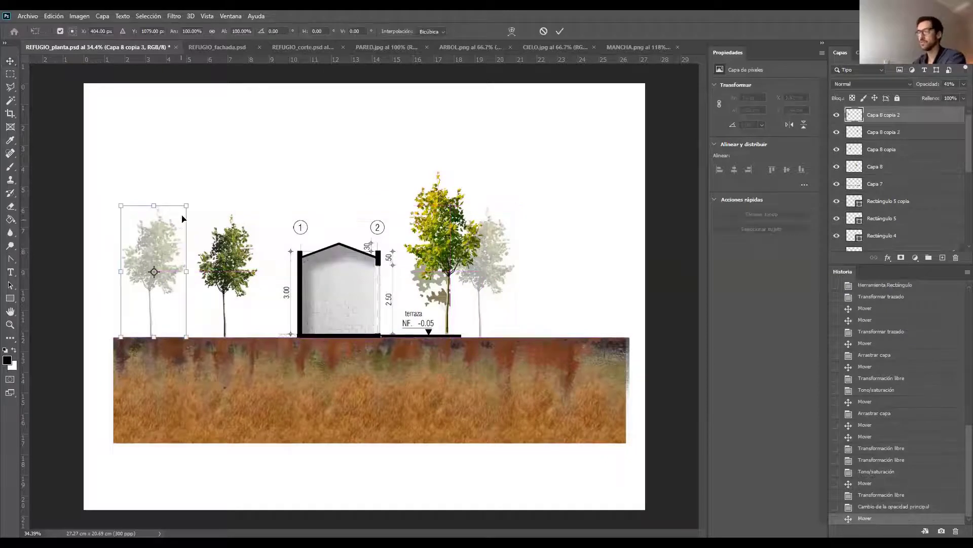
drag(187, 204, 196, 170)
key(Return)
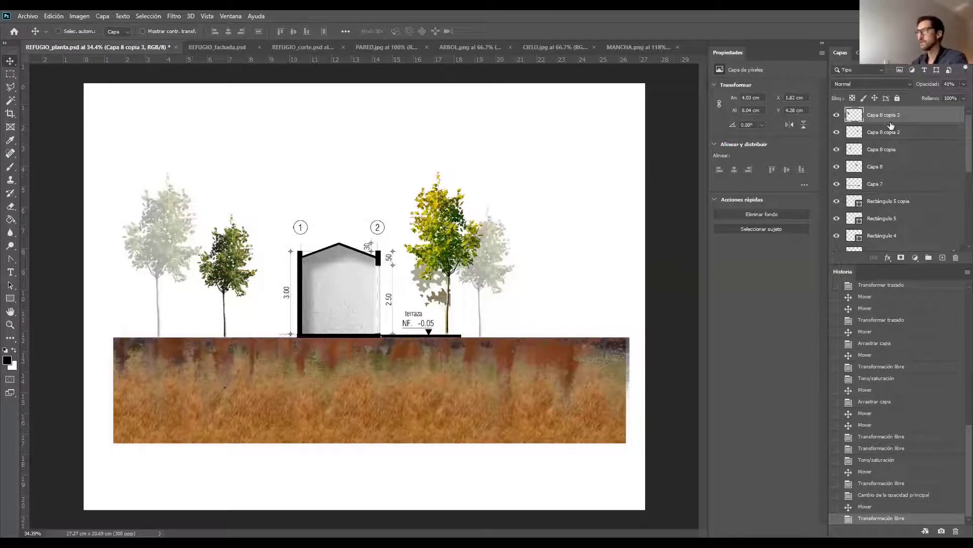
click(930, 95)
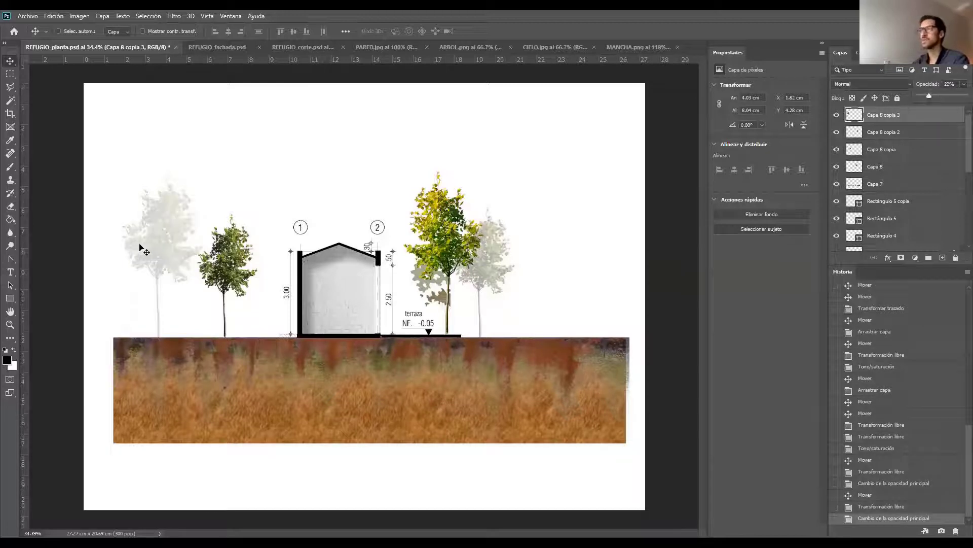
Step: Move the large faded tree closer to the tree beside axis 1 and flip it horizontally
drag(139, 246, 180, 244)
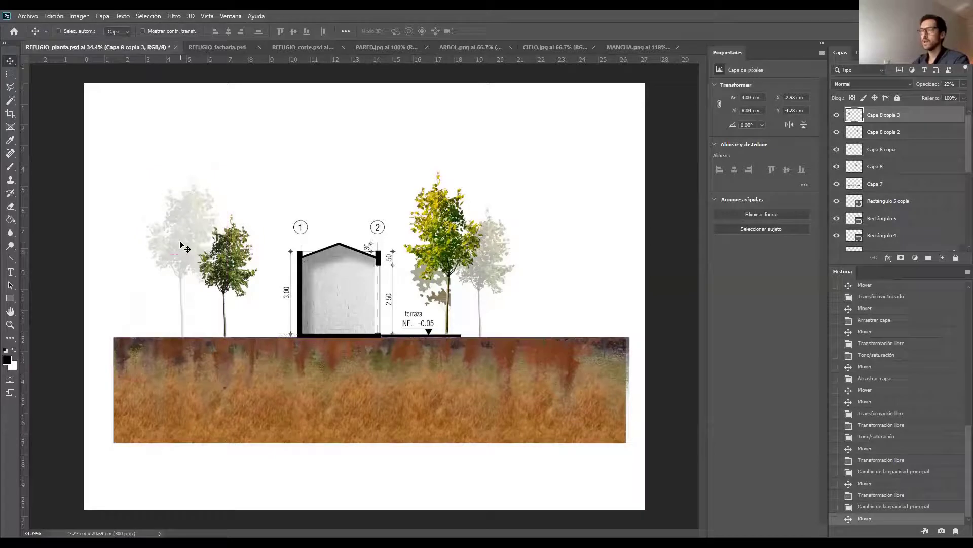
key(ctrl+t)
right_click(182, 232)
click(237, 403)
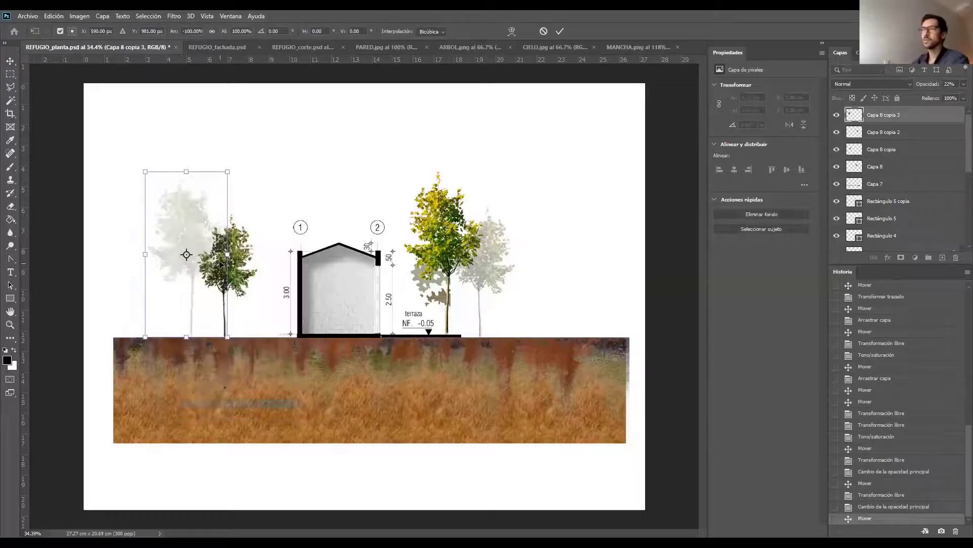
key(Return)
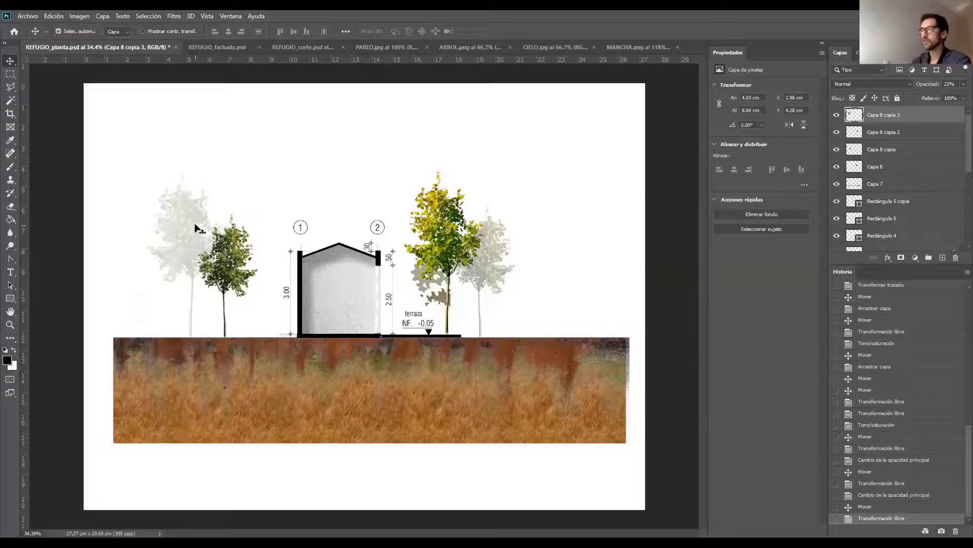
Step: Shift the hue of the large faded tree to about -32 with Hue/Saturation
key(ctrl+u)
drag(641, 332, 627, 335)
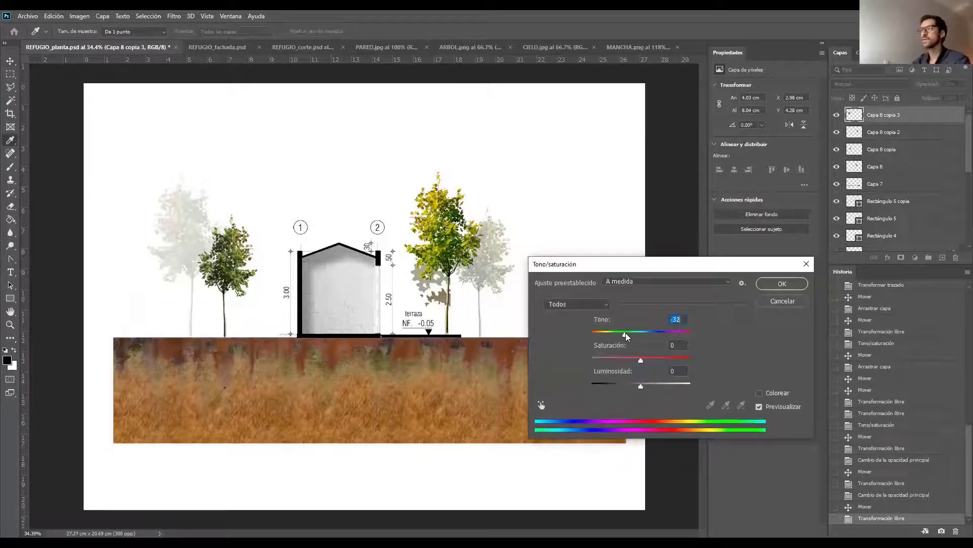
click(782, 283)
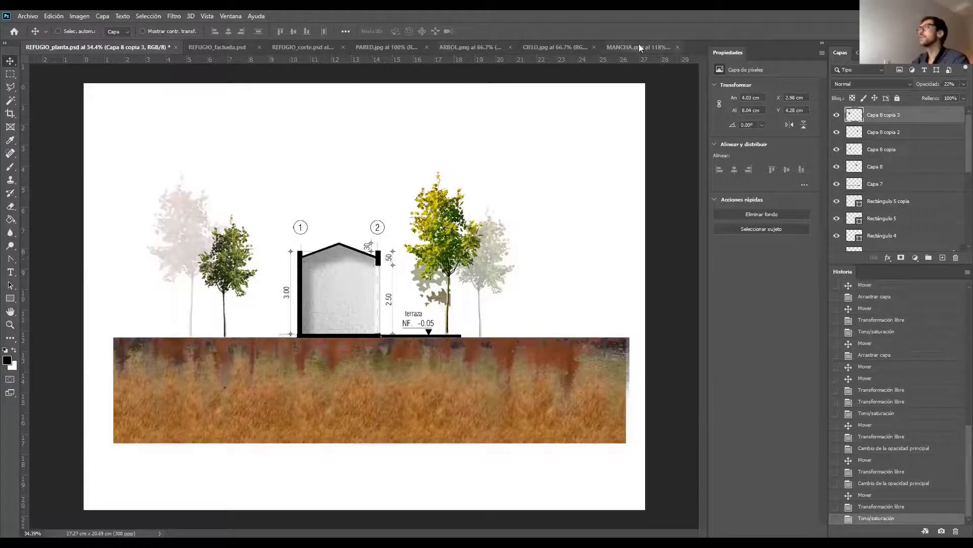
Step: Bring the sky photo from CIELO.jpg into REFUGIO_planta.psd, rest it on the ground line and rename its layer CIELO
click(550, 46)
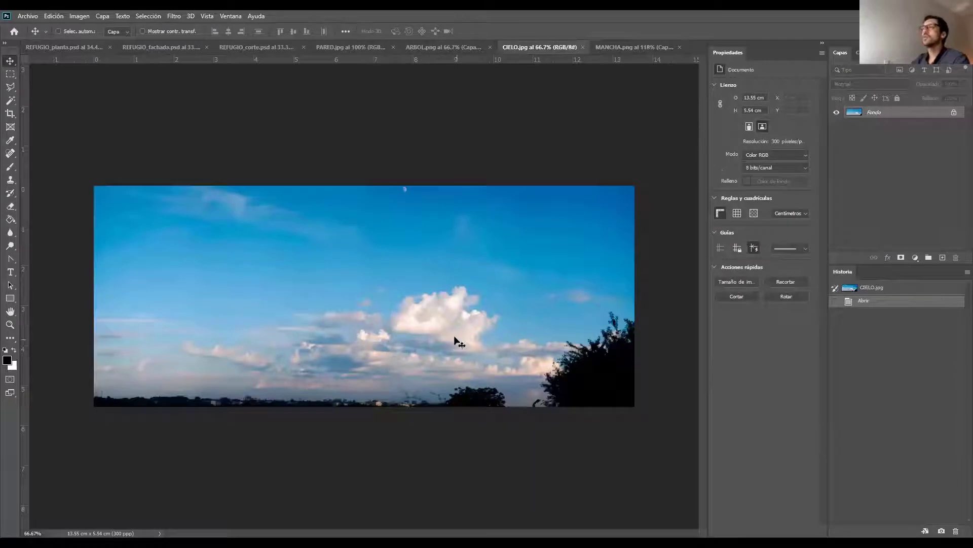
drag(459, 342, 272, 292)
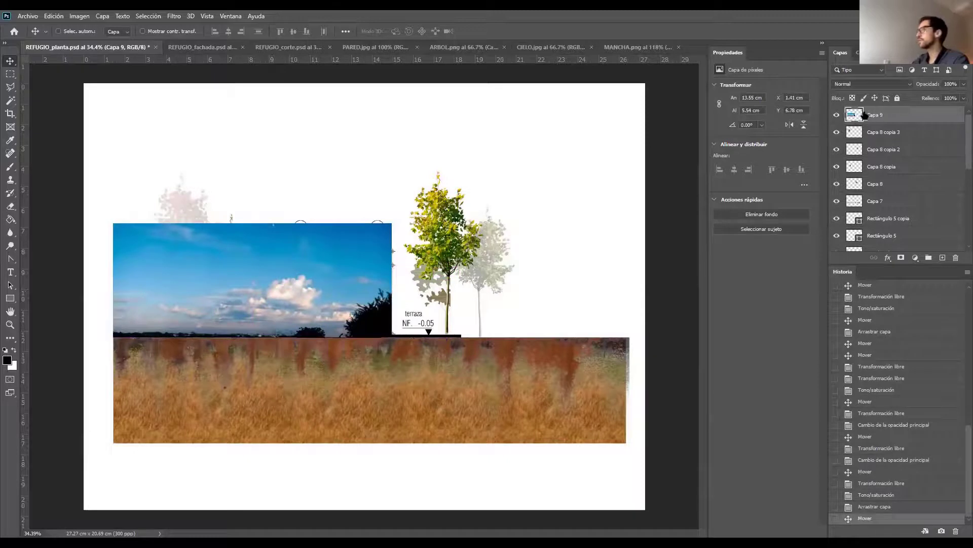
text(CIELO)
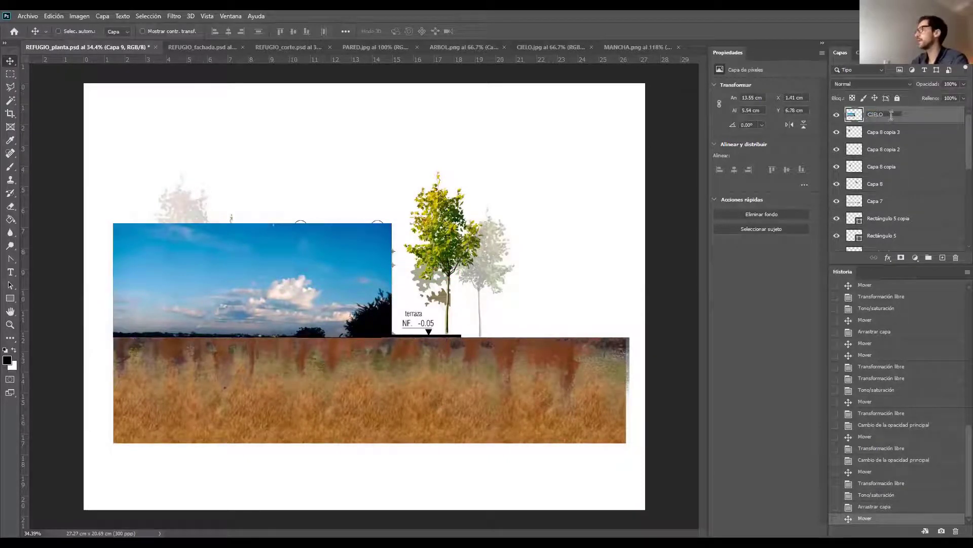
key(Return)
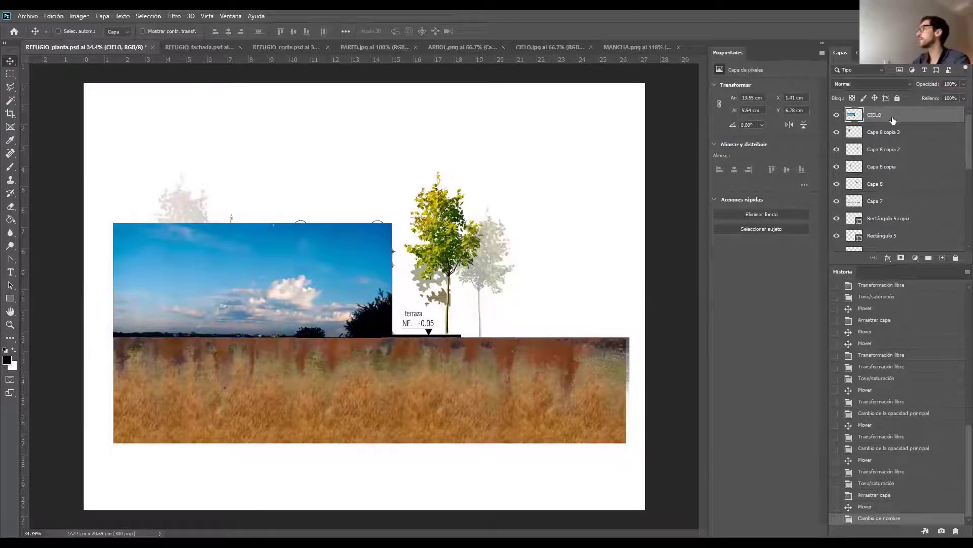
Step: Reorder the CIELO layer to sit directly below the PARED layer, behind the trees and the house
drag(892, 120, 892, 196)
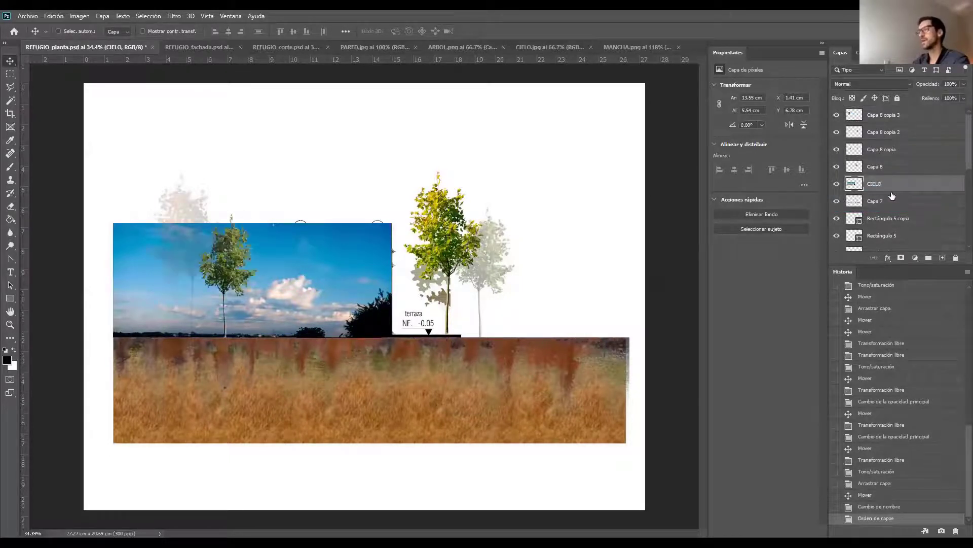
scroll(895, 190, down, 2)
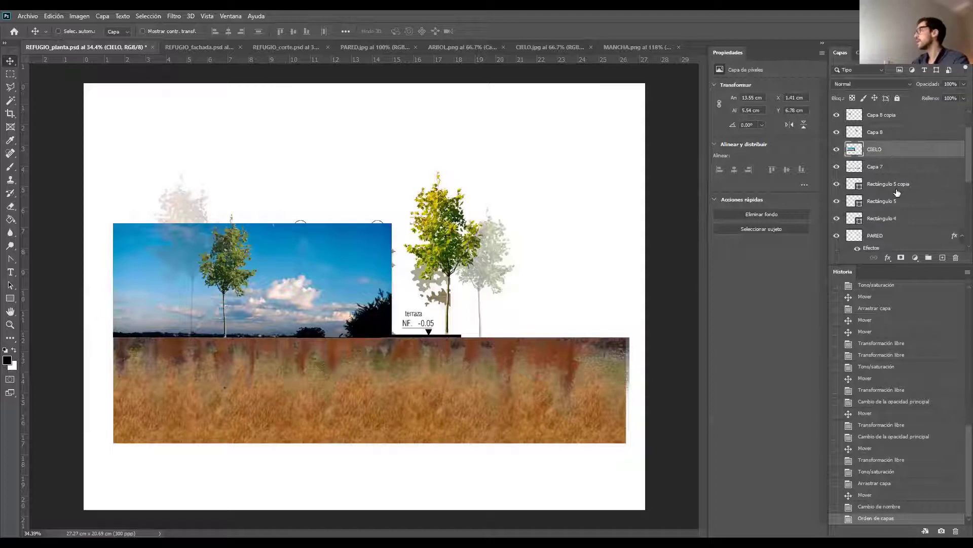
scroll(893, 152, down, 1)
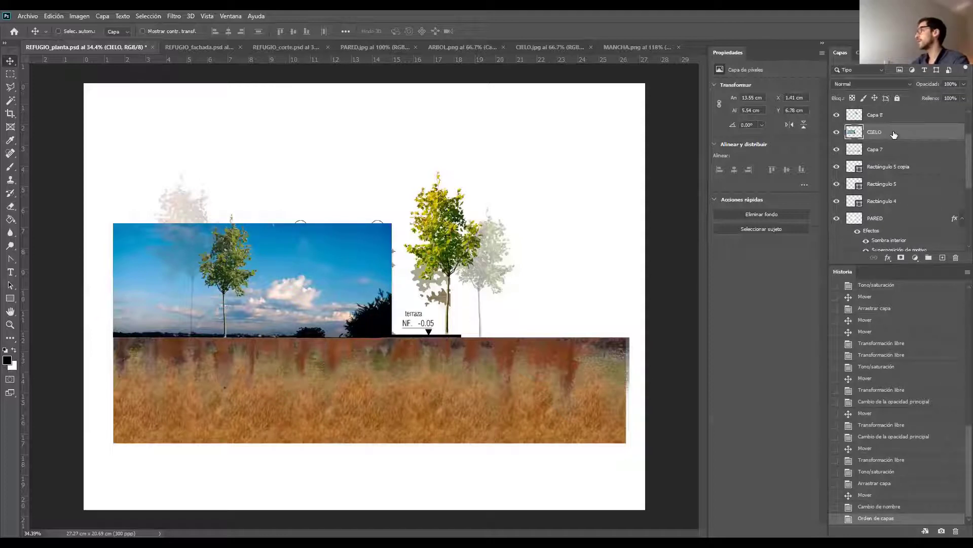
drag(894, 134, 880, 224)
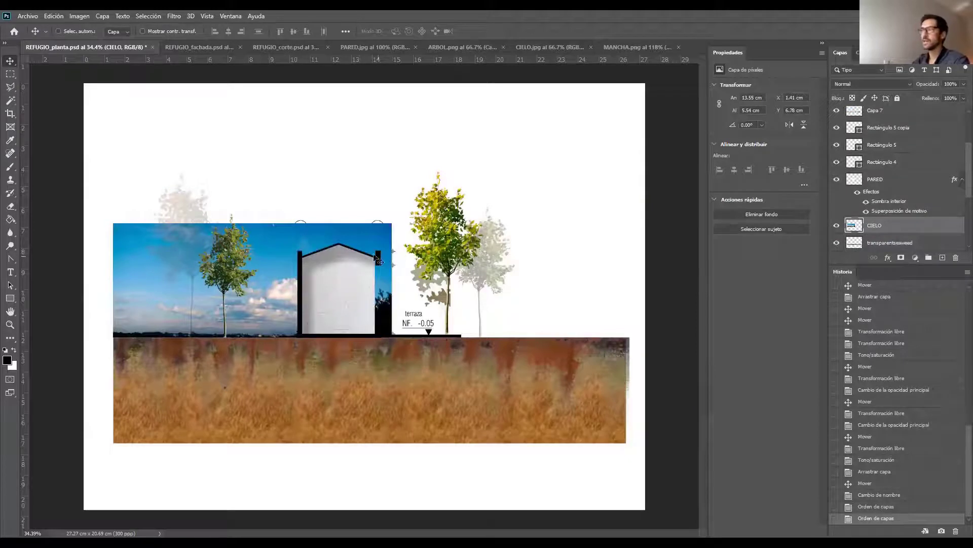
scroll(879, 225, down, 2)
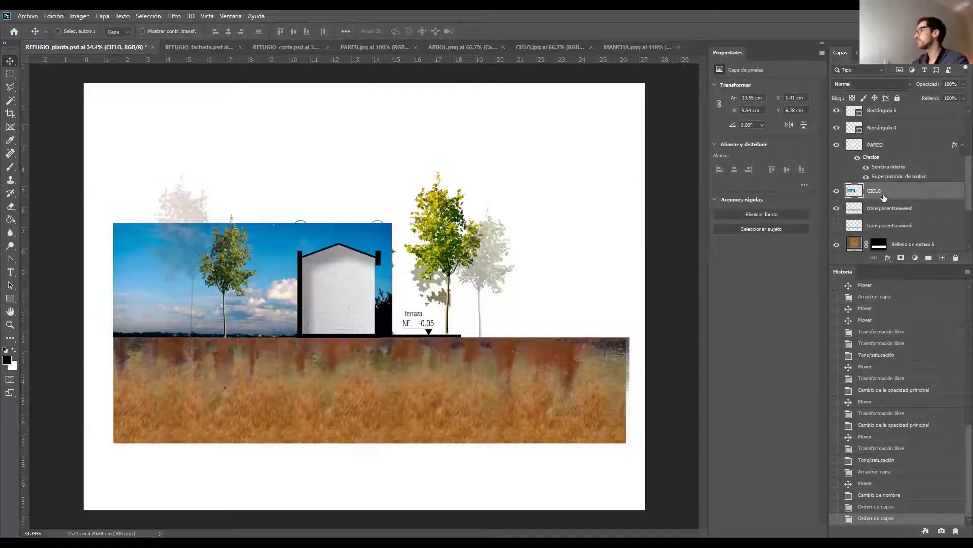
scroll(905, 197, down, 2)
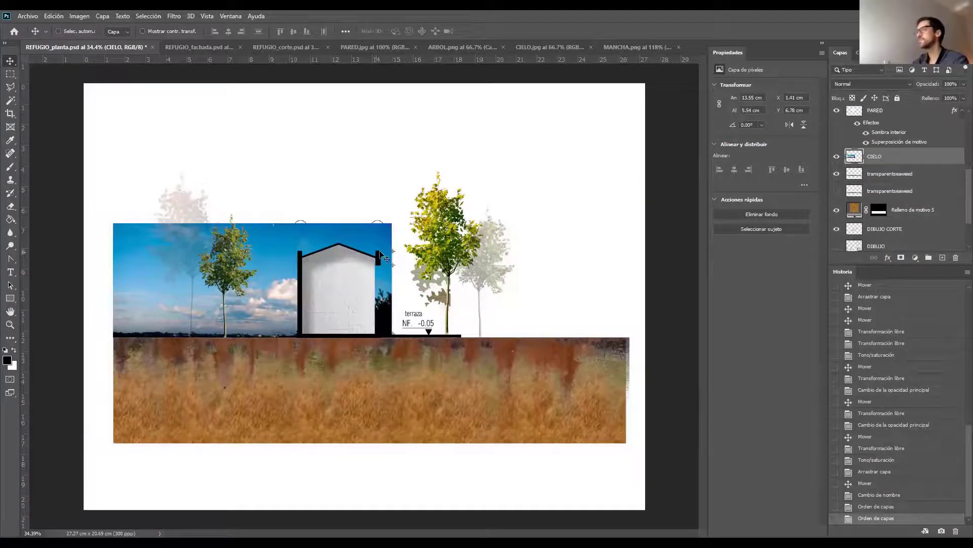
Step: Scale the sky up proportionally to about 25.04 × 10.24 cm so it spans the full width of the ground
key(ctrl+t)
drag(487, 196, 631, 134)
key(Return)
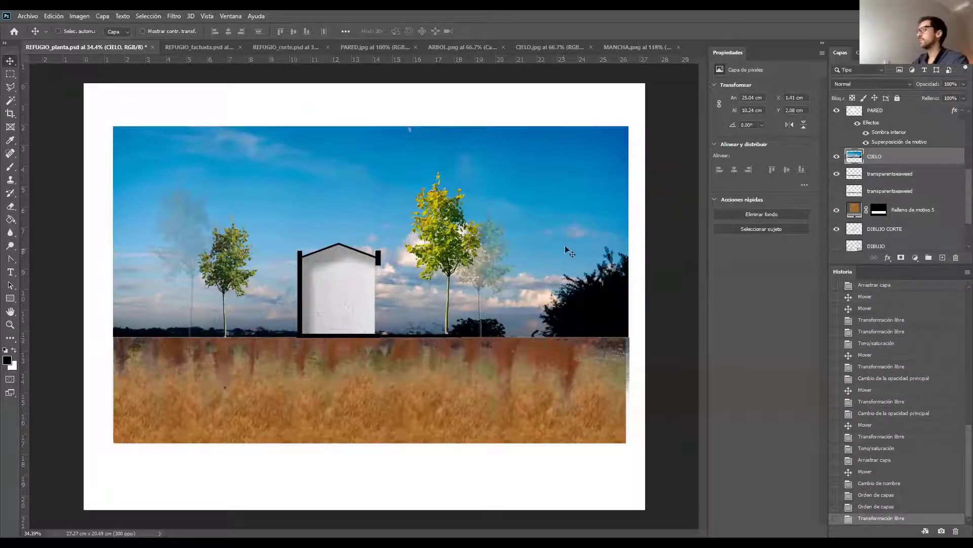
Step: Delete the end strip of the sky photo containing the large dark trees, using a rectangular selection about 6.8 cm wide, and deselect
key(m)
drag(636, 112, 497, 350)
key(Delete)
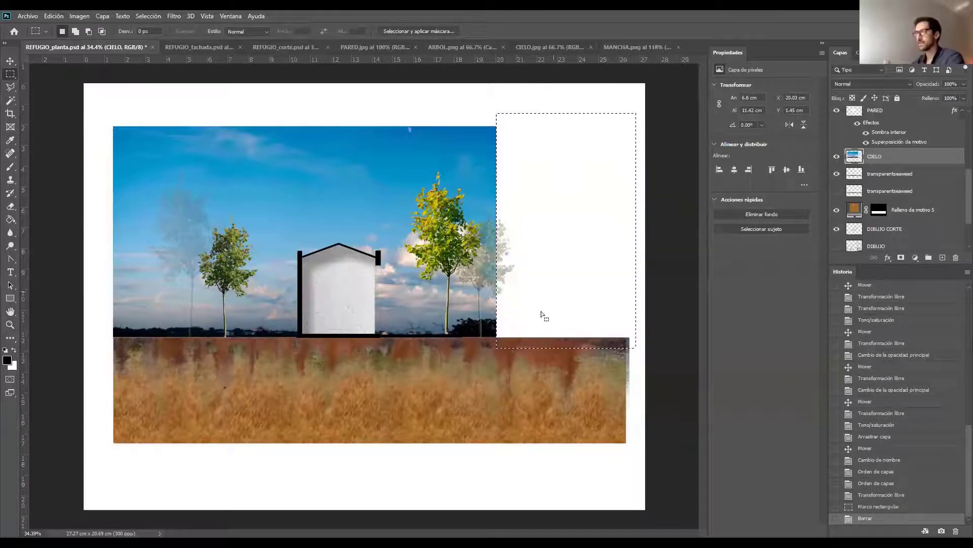
key(ctrl+d)
key(v)
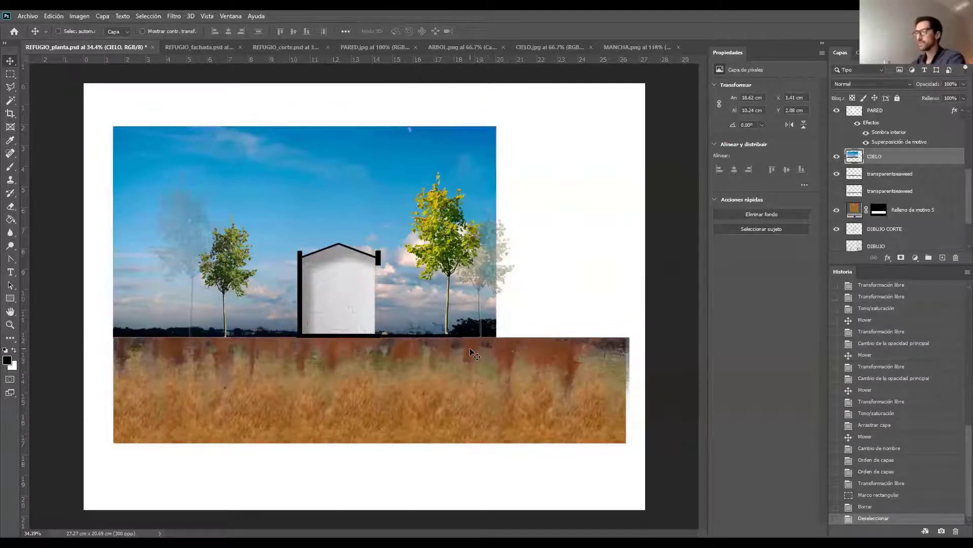
Step: Scale the trimmed sky proportionally to about 25.14 × 13.83 cm so it covers the ground's full width again
key(ctrl+t)
drag(499, 130, 630, 50)
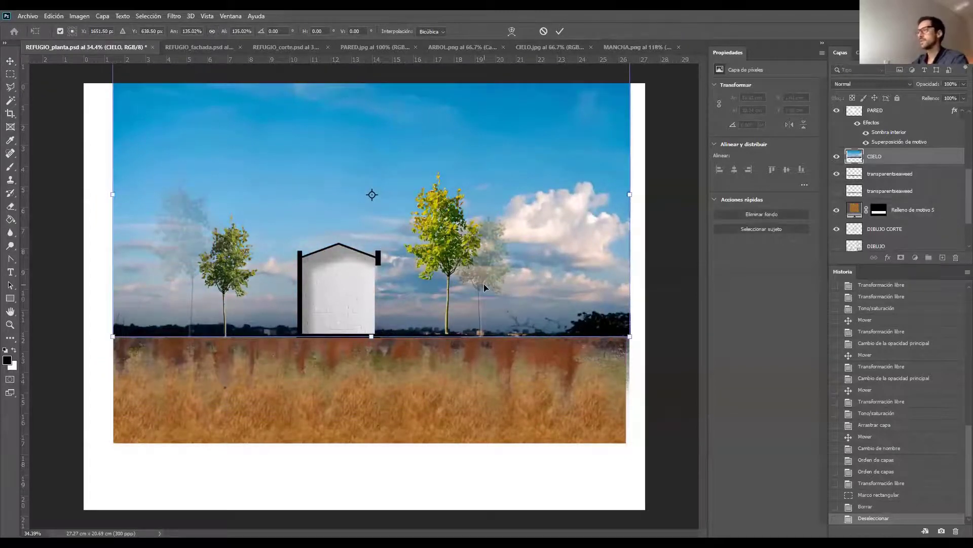
key(Return)
key(z)
drag(388, 342, 384, 335)
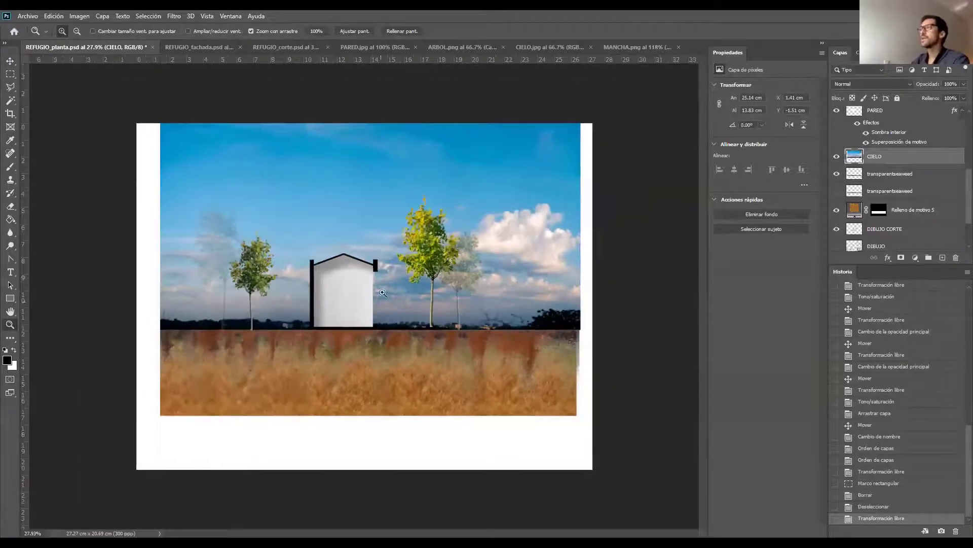
Step: Lower the opacity of the CIELO sky layer to 24%
drag(327, 287, 350, 274)
key(v)
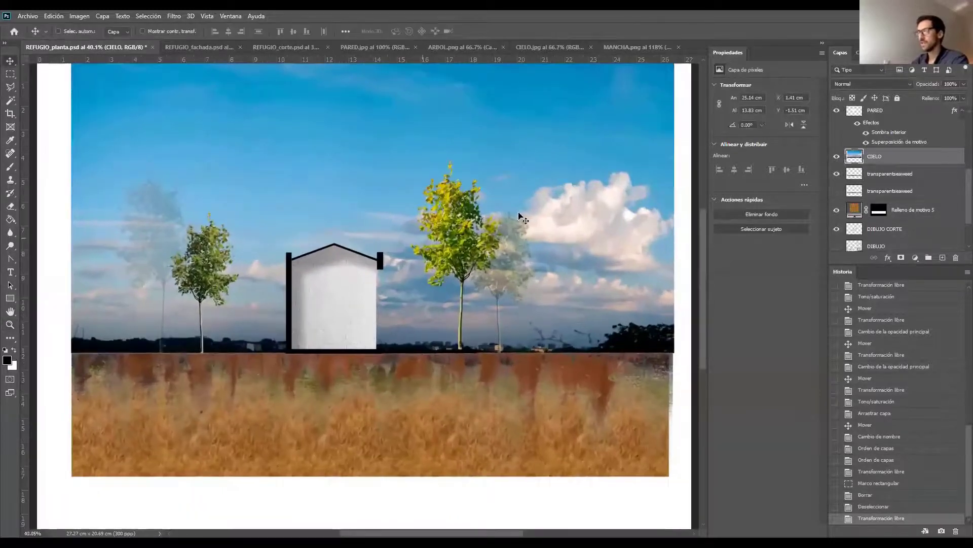
click(963, 84)
drag(966, 95, 930, 93)
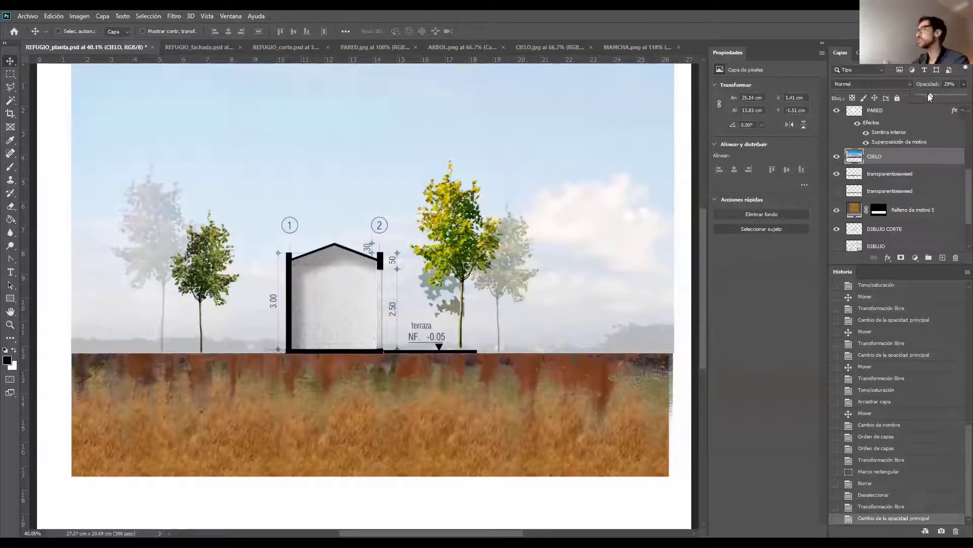
drag(931, 94, 929, 94)
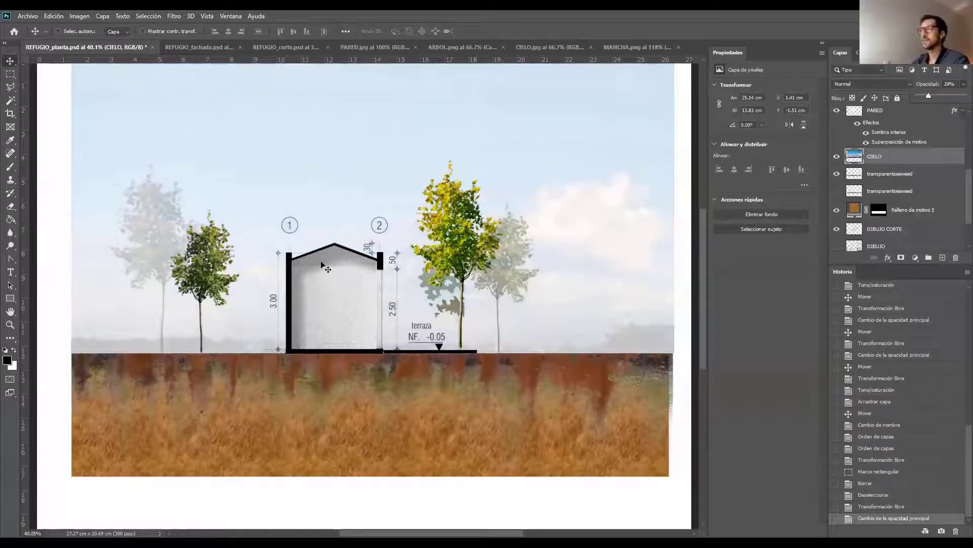
Step: Merge the shape layers Rectángulo 4, Rectángulo 5 and Rectángulo 5 copia into one, keeping its fill black
key(z)
drag(272, 294, 302, 300)
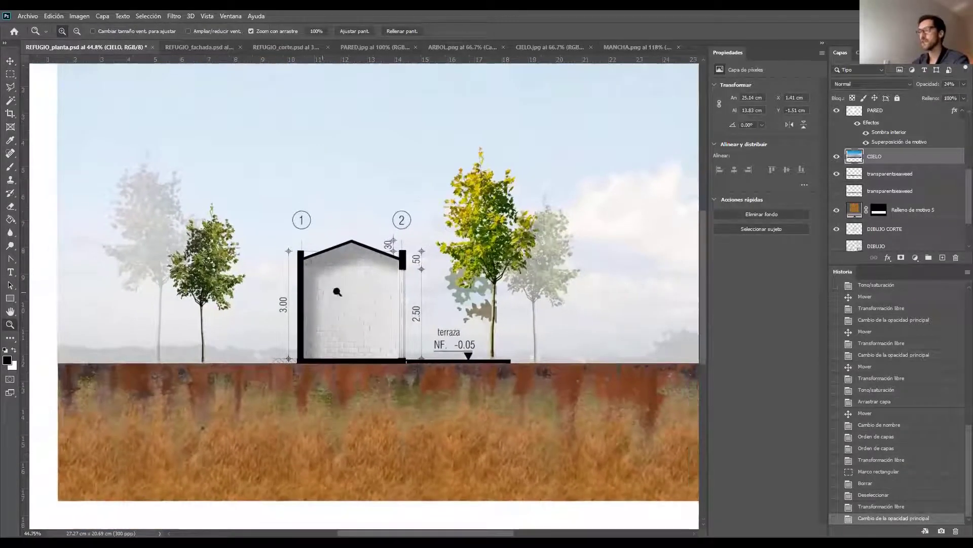
key(v)
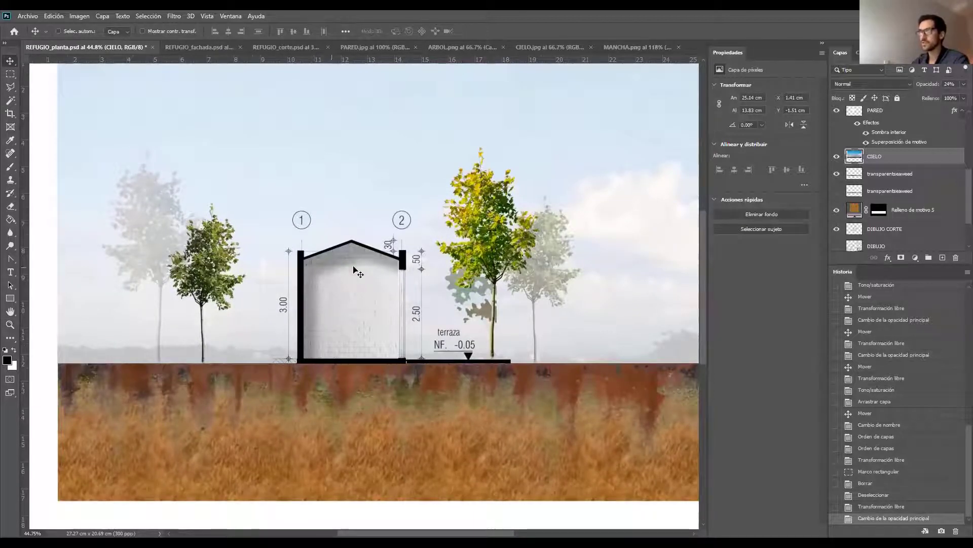
right_click(404, 260)
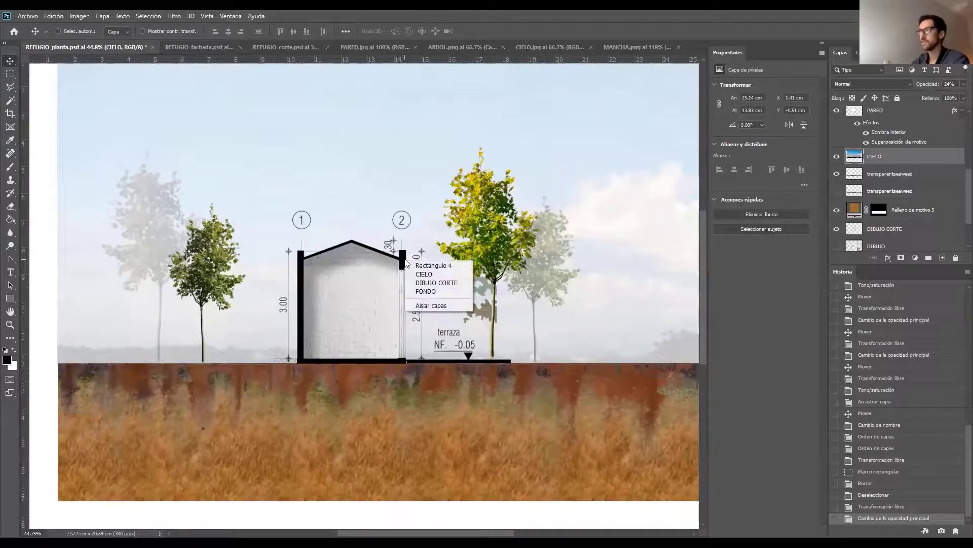
click(432, 265)
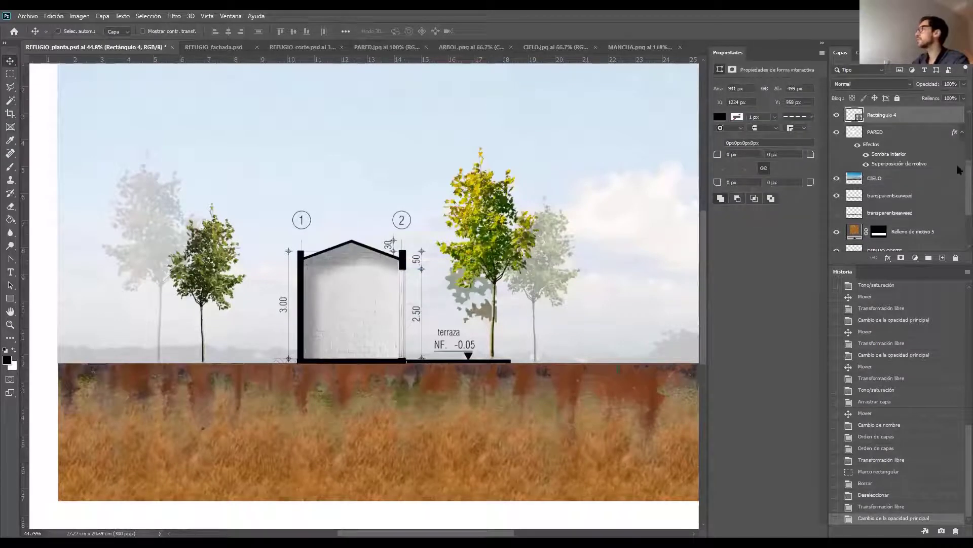
scroll(960, 170, up, 2)
shift+click(902, 134)
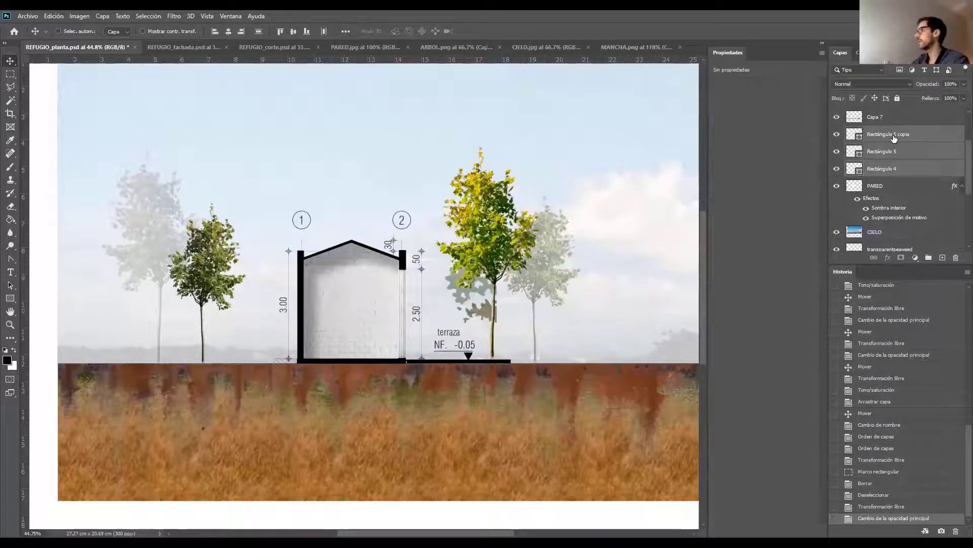
click(836, 135)
click(836, 134)
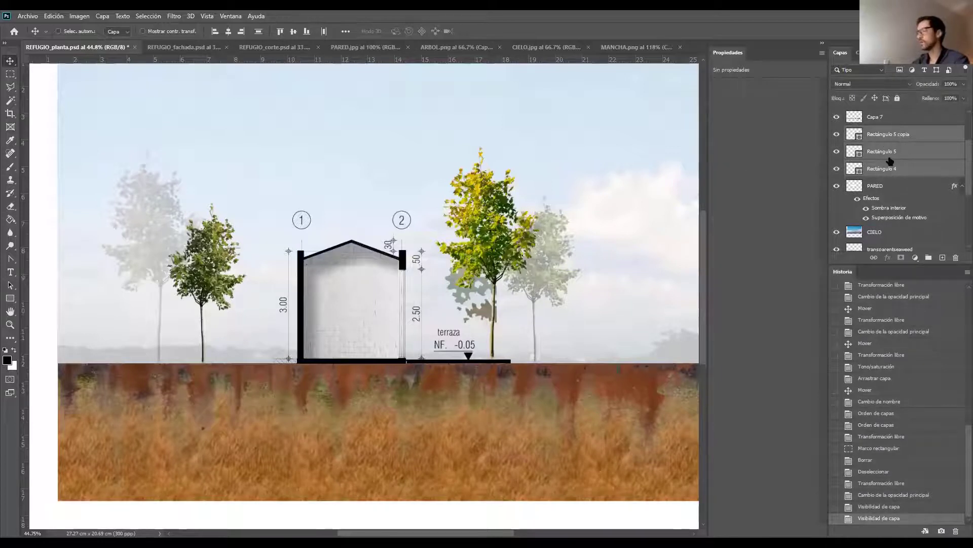
key(ctrl+e)
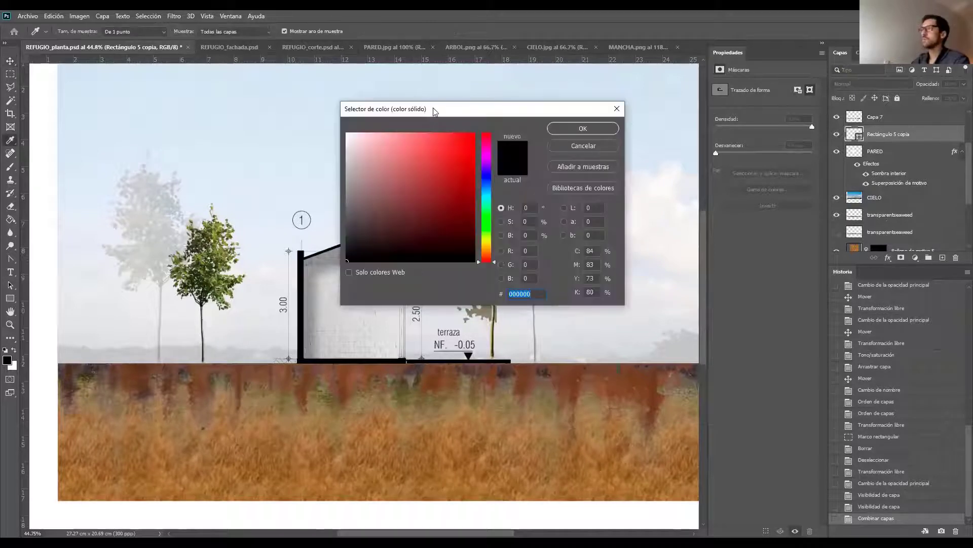
drag(433, 107, 554, 146)
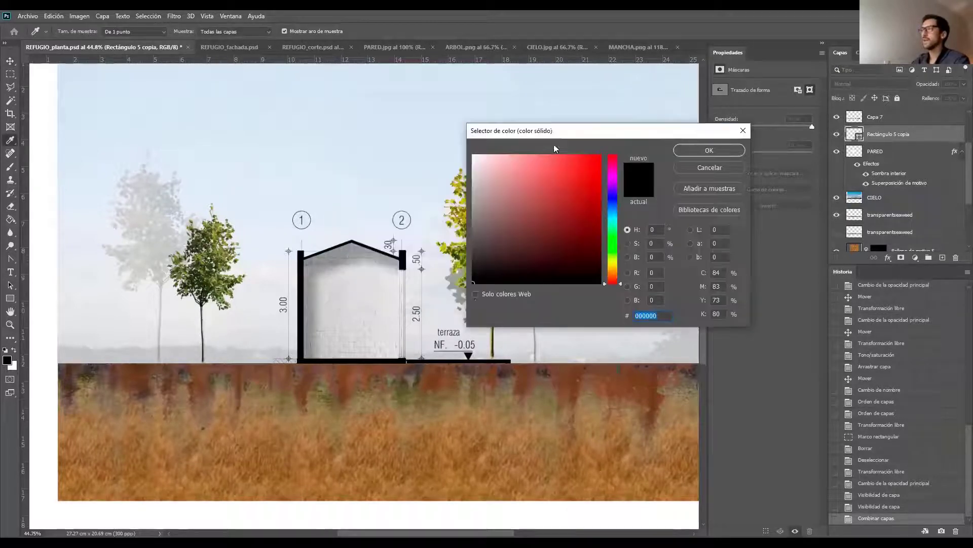
click(690, 152)
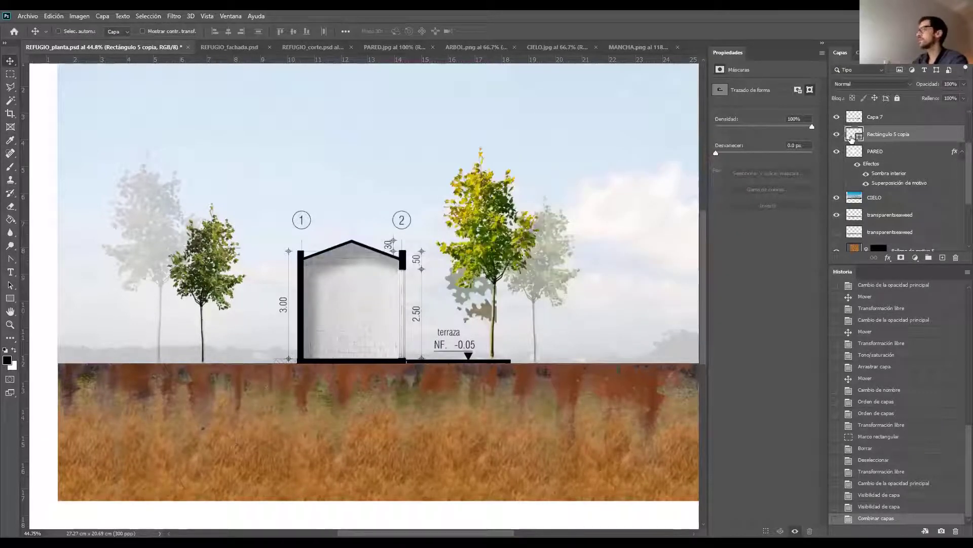
Step: Add a drop shadow to the merged wall shape with 76% opacity, 13 px distance and 0% spread, reducing its size
double_click(957, 137)
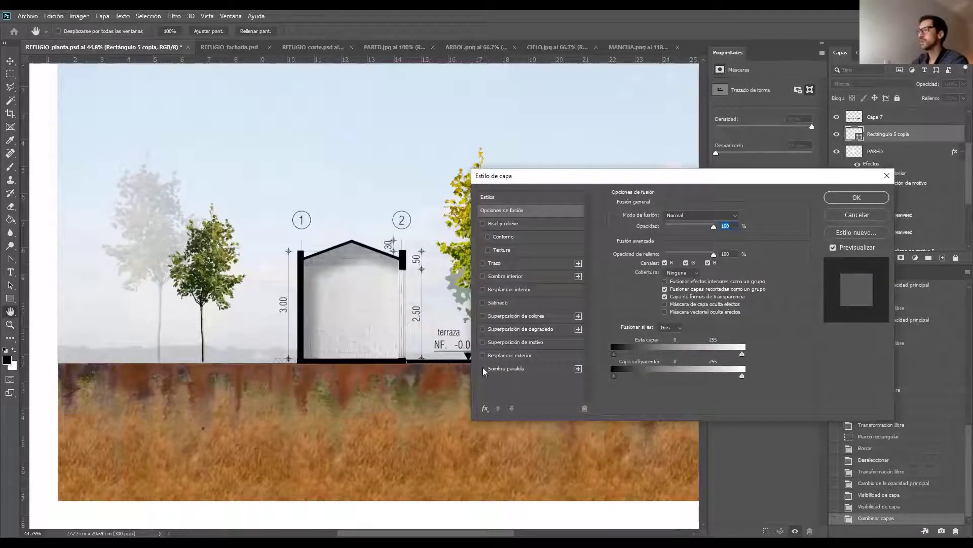
click(483, 368)
click(508, 370)
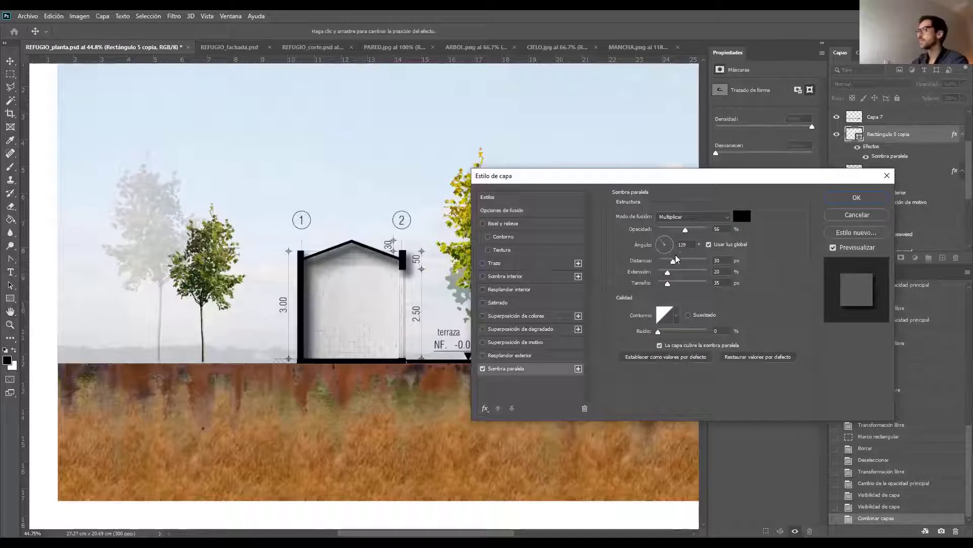
drag(678, 261, 656, 285)
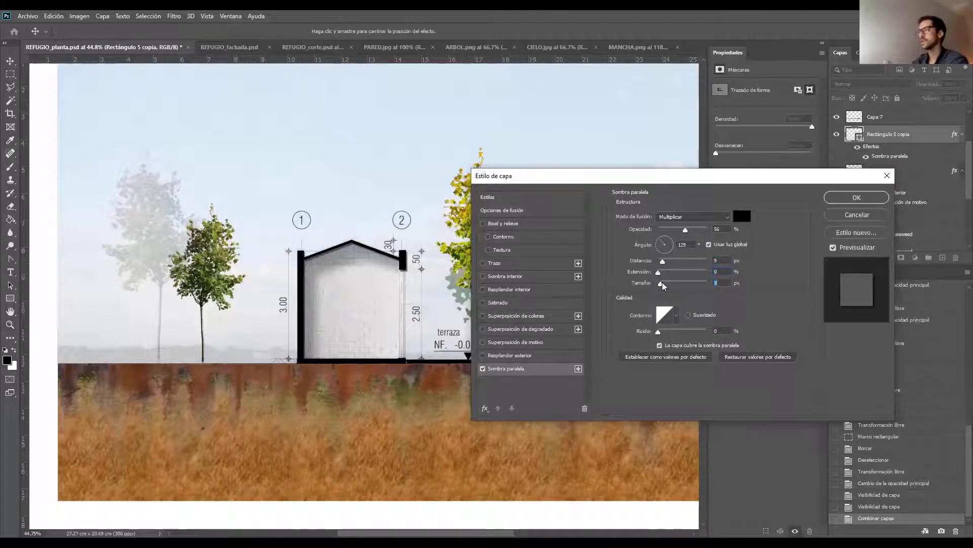
drag(688, 232, 702, 233)
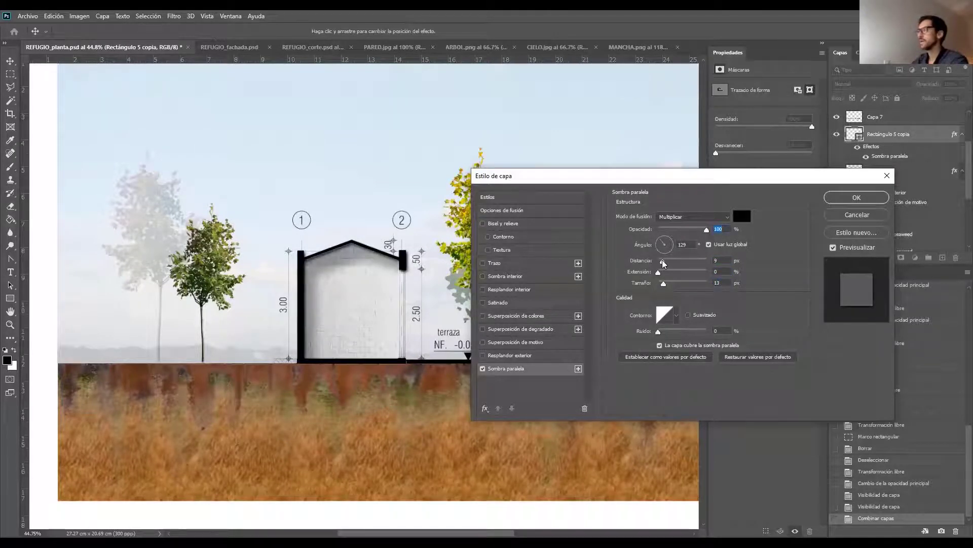
mouse_move(663, 262)
mouse_down()
mouse_move(692, 267)
mouse_move(663, 256)
mouse_up()
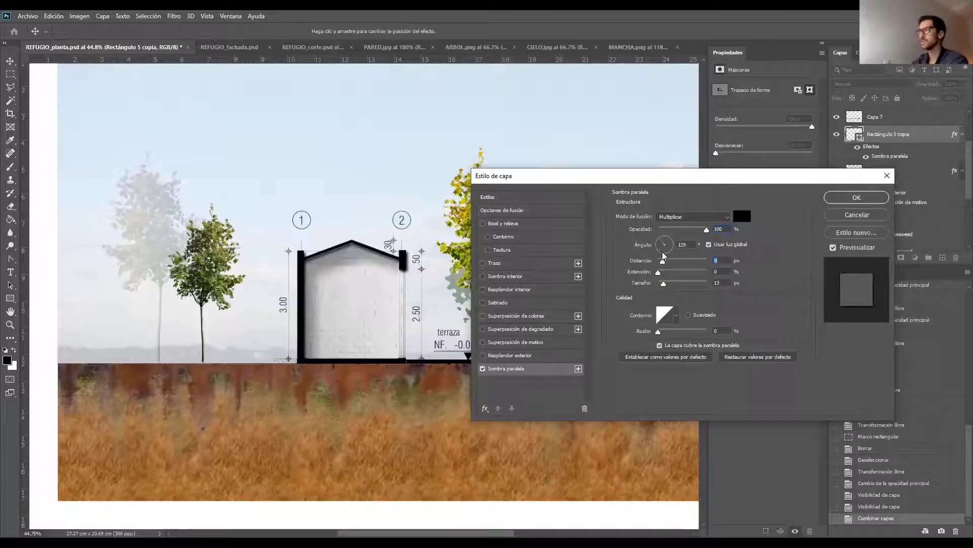
drag(708, 232, 666, 287)
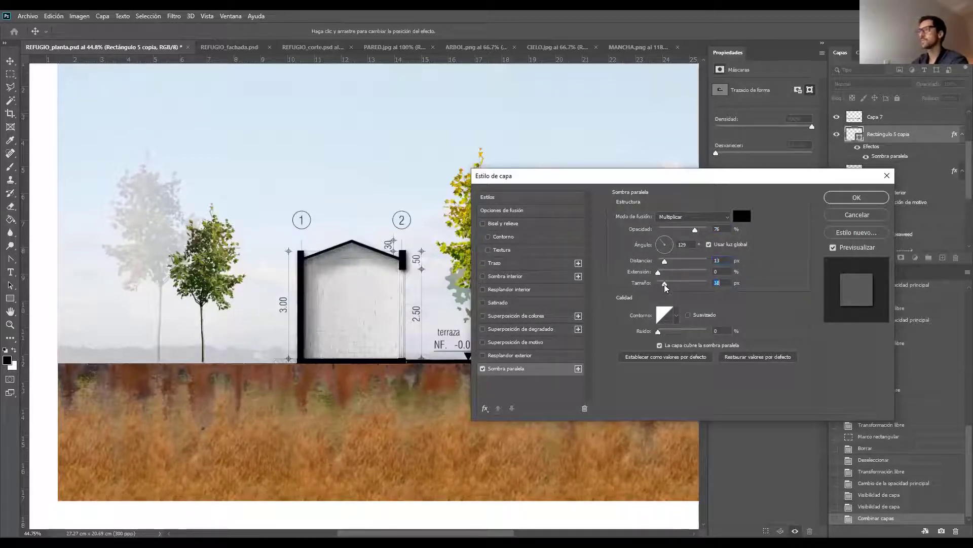
click(856, 199)
Step: Compare the refuge section with and without the wall shape's drop shadow, up close as well
click(857, 148)
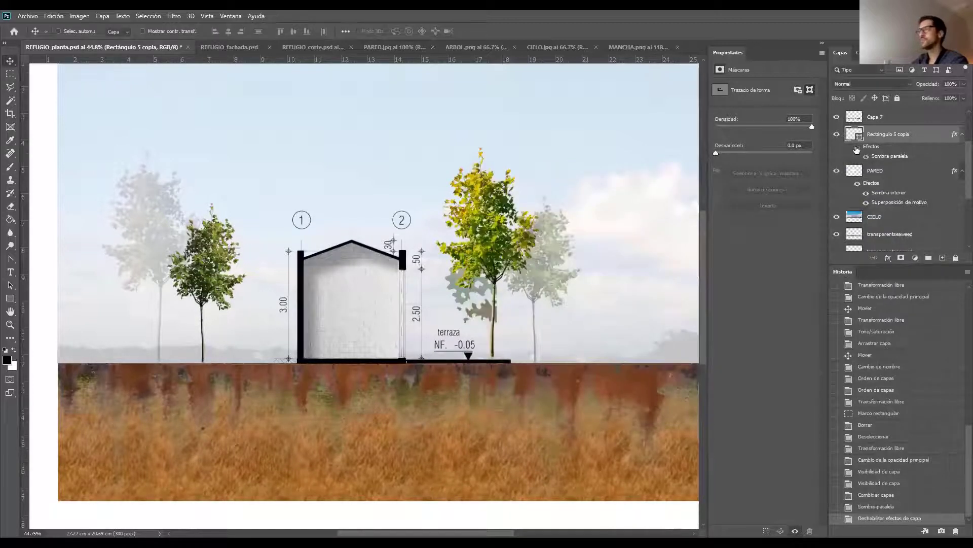
click(857, 148)
click(857, 148)
click(856, 148)
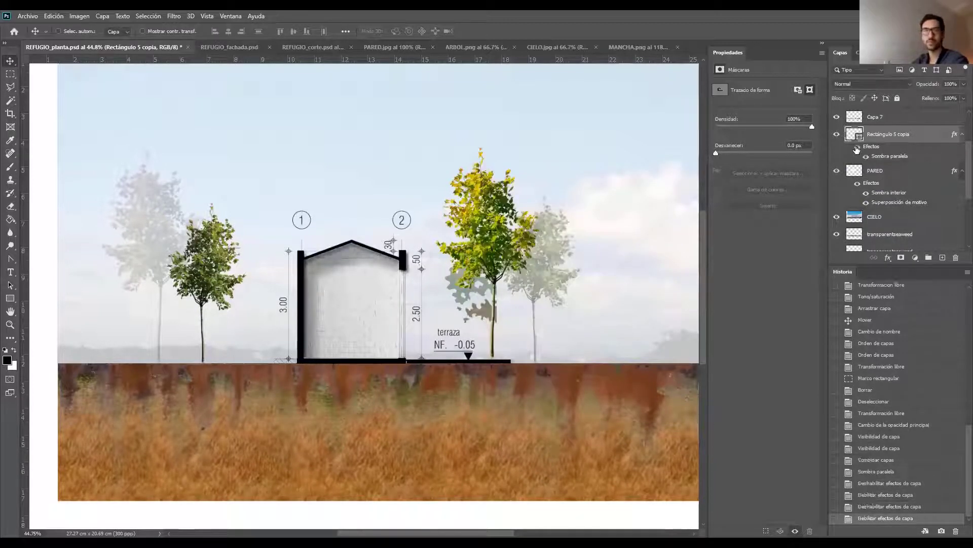
key(z)
drag(310, 287, 342, 319)
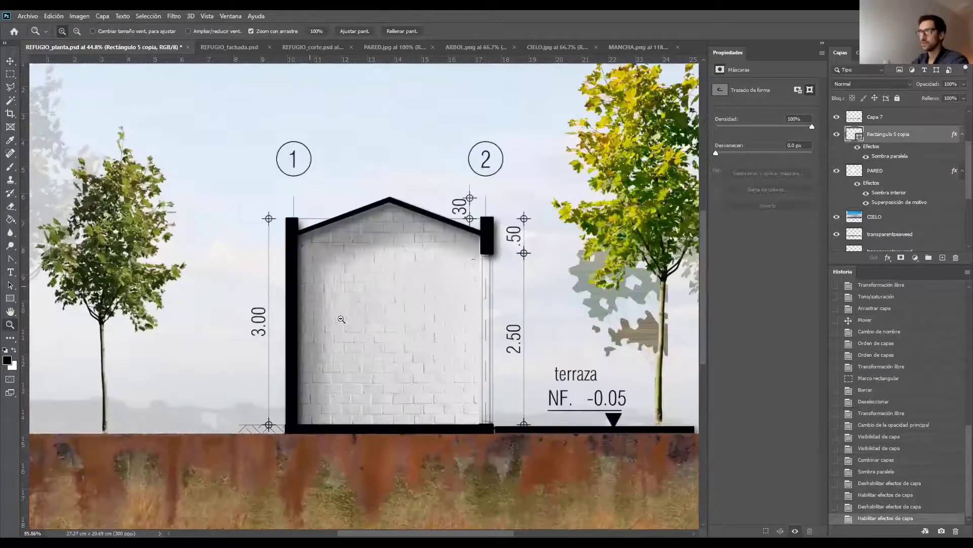
click(857, 148)
click(856, 147)
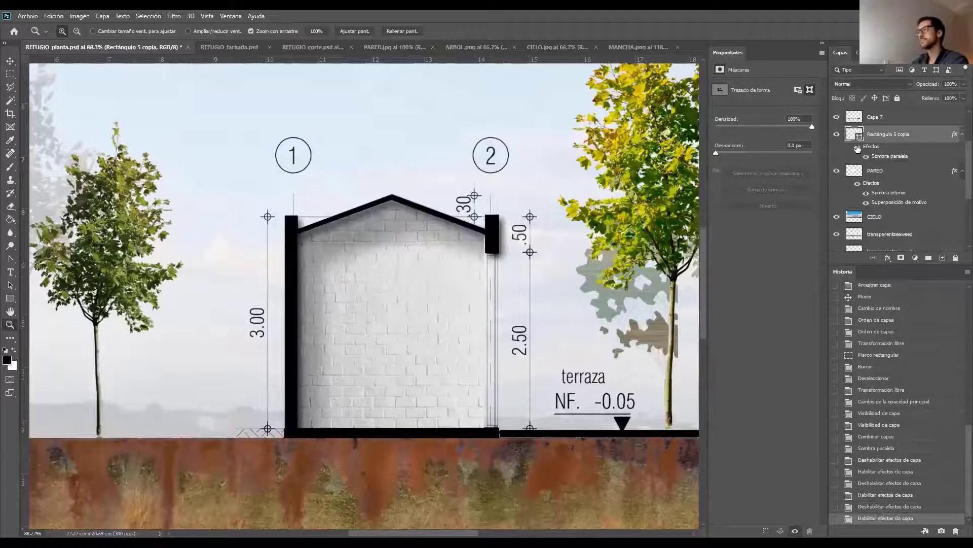
Step: Rename the merged wall shape layer as MURO CORTE
double_click(889, 135)
text(M)
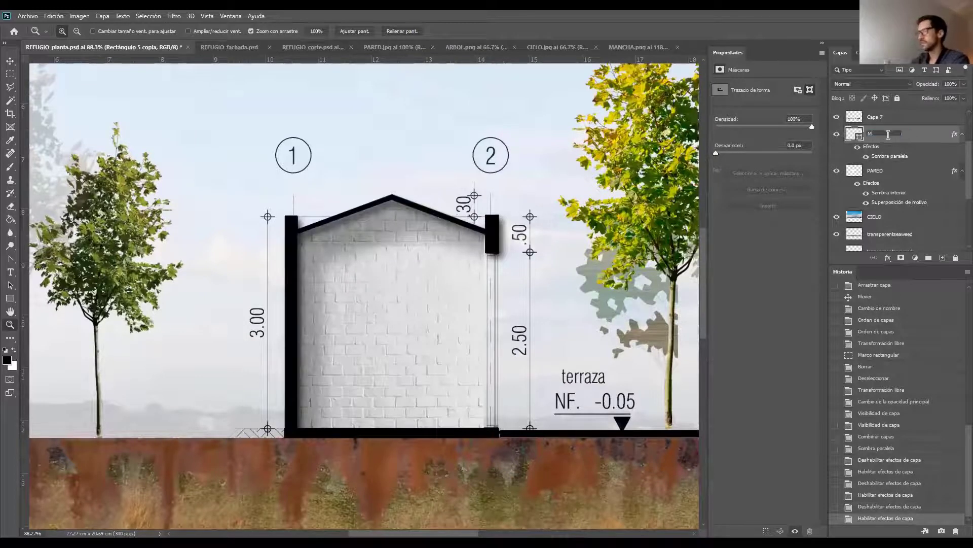
text(URO COR)
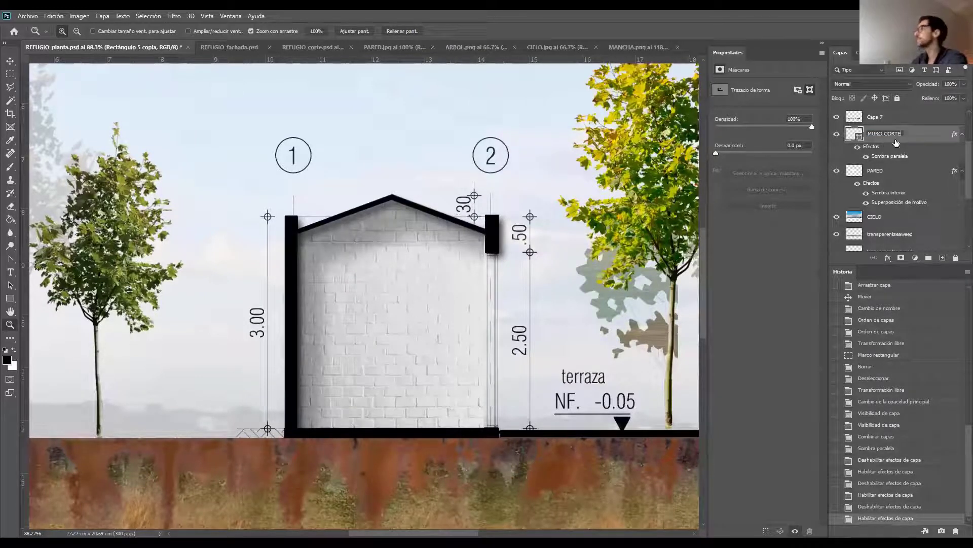
text(TE)
key(Return)
Step: Move the DIBUJO CORTE drawing layer to the top of the layer stack
drag(421, 329, 574, 374)
drag(574, 374, 485, 377)
key(v)
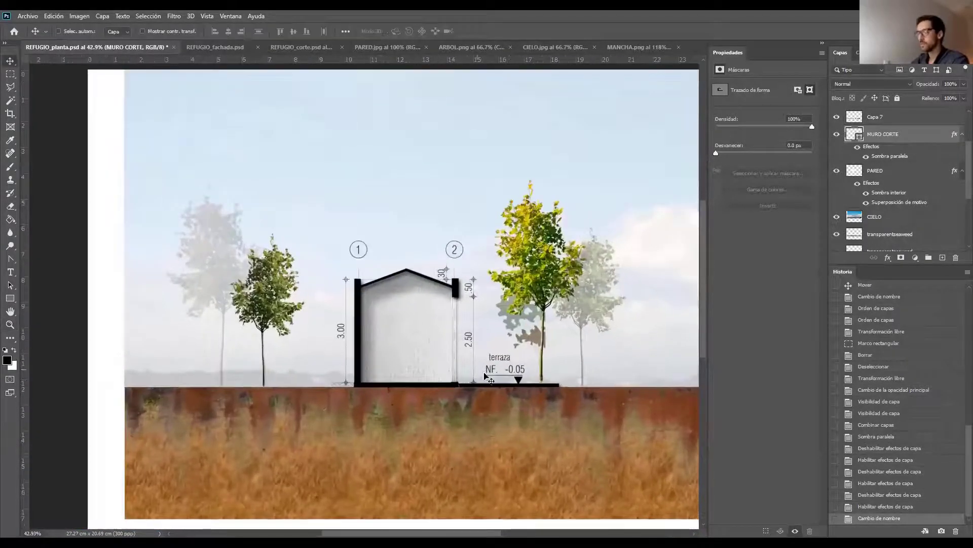
right_click(518, 381)
click(542, 396)
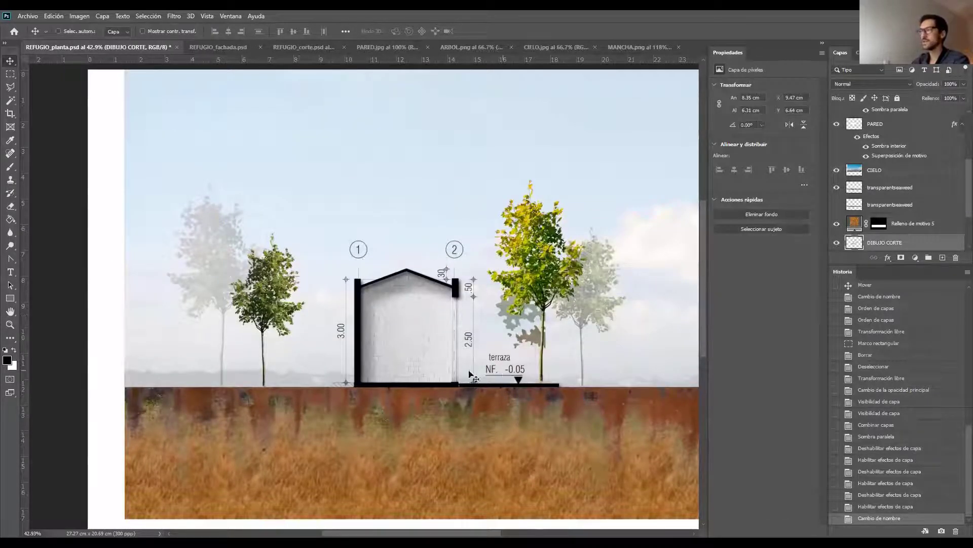
scroll(928, 209, down, 2)
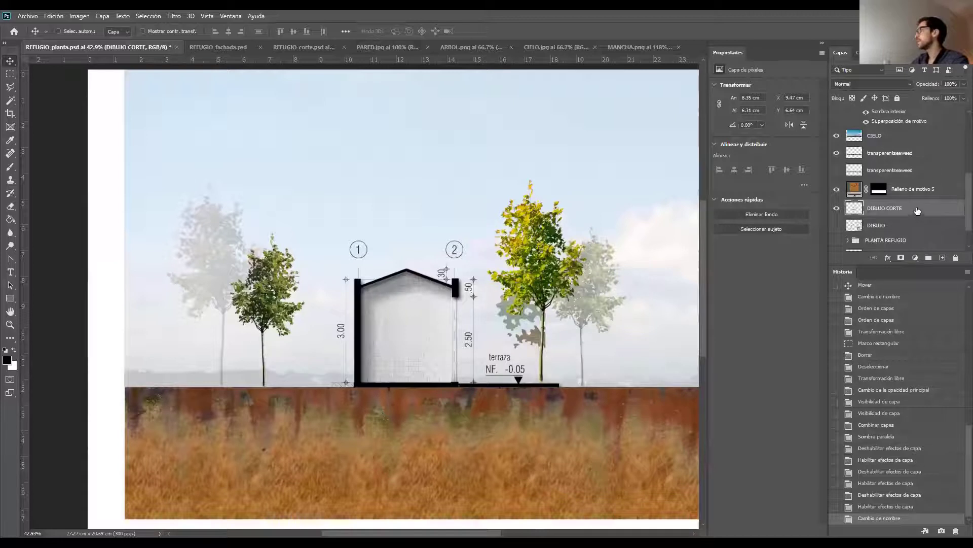
mouse_move(918, 210)
mouse_down()
mouse_move(913, 109)
mouse_move(857, 20)
mouse_move(892, 152)
mouse_move(893, 113)
mouse_up()
Step: Delete the drawn tree remnants behind the yellow tree from the DIBUJO CORTE layer and clear the selection
key(m)
mouse_move(571, 237)
mouse_down()
mouse_move(486, 375)
mouse_move(491, 350)
mouse_up()
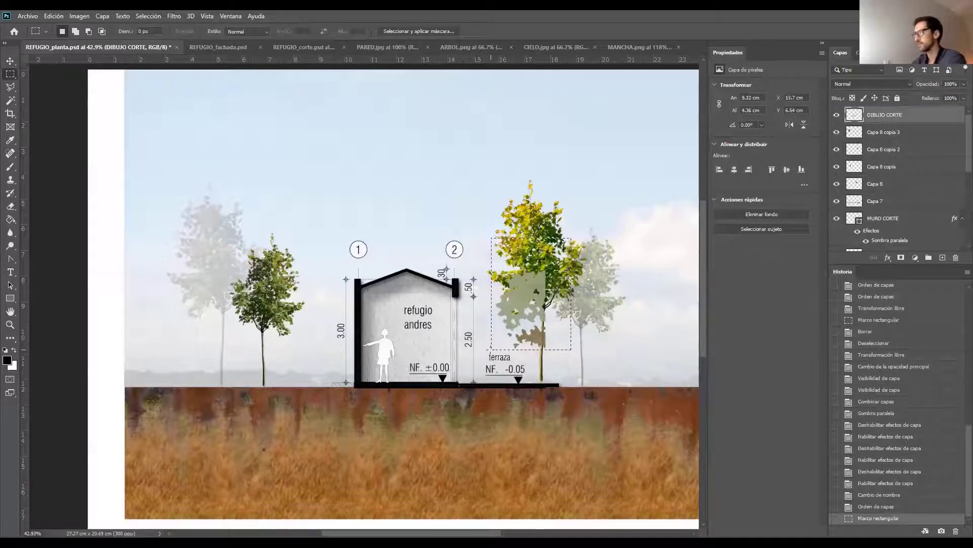
key(Delete)
mouse_move(593, 333)
mouse_down()
mouse_move(557, 374)
mouse_move(534, 380)
mouse_up()
key(Delete)
key(ctrl+d)
Step: Invert the colours of the DIBUJO CORTE layer
key(v)
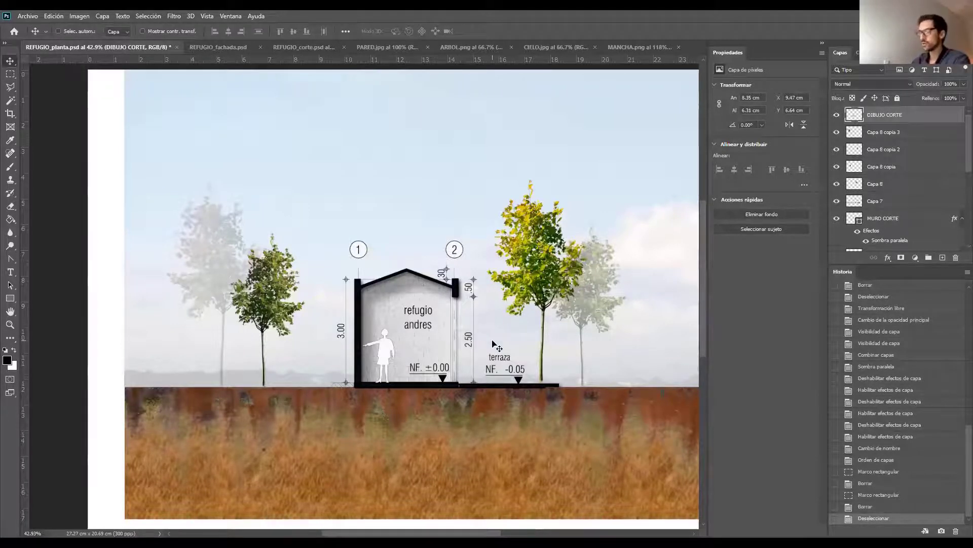
key(ctrl+i)
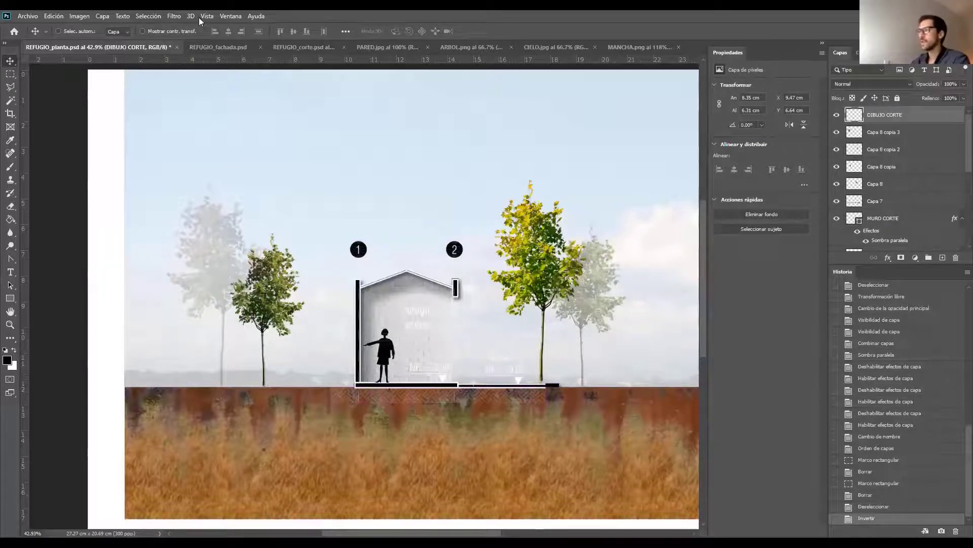
click(85, 16)
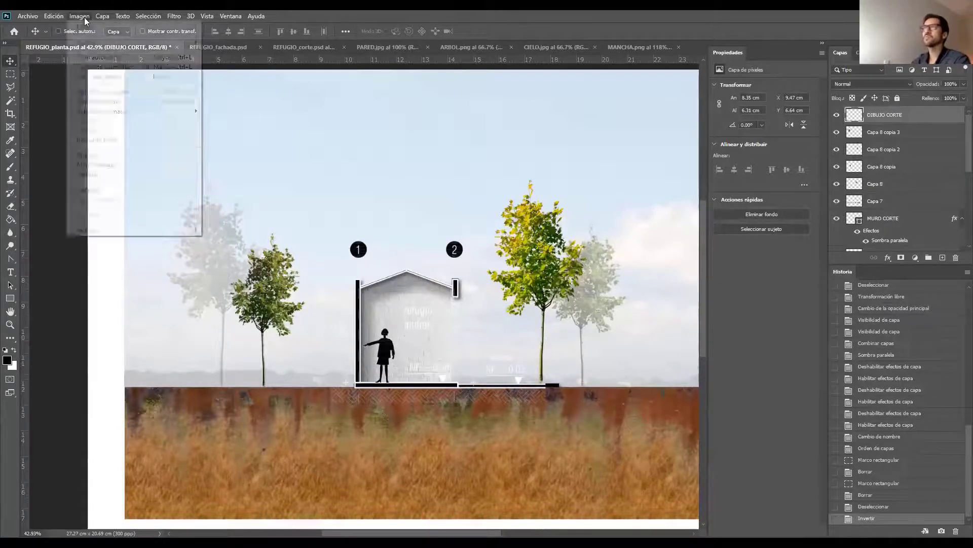
mouse_move(101, 41)
click(236, 41)
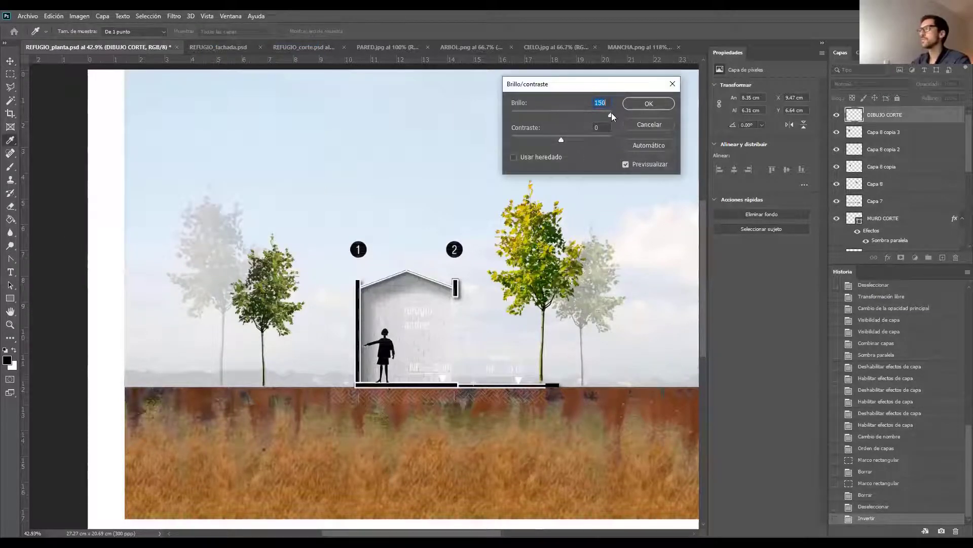
drag(503, 143, 636, 120)
click(653, 124)
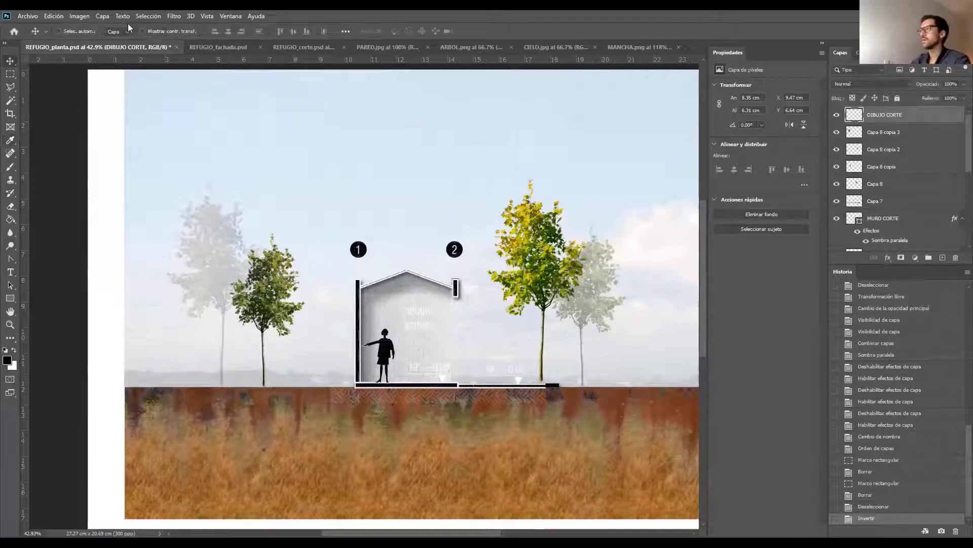
Step: Apply a Hue/Saturation adjustment to the DIBUJO CORTE layer with saturation -21 and lightness -46
click(80, 16)
mouse_move(136, 44)
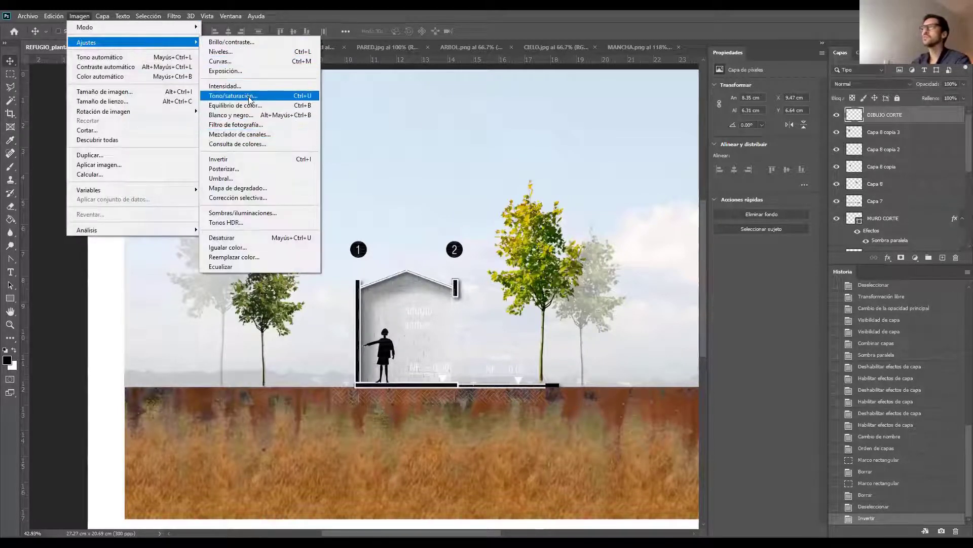
click(256, 96)
mouse_move(640, 360)
mouse_down()
mouse_move(632, 386)
mouse_move(615, 386)
mouse_move(631, 360)
mouse_up()
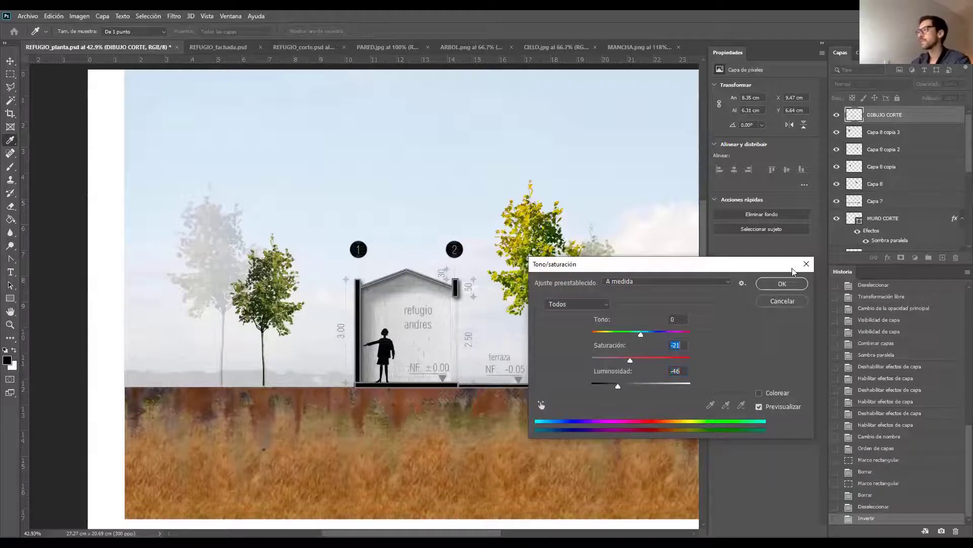
click(774, 287)
Step: Tint the DIBUJO CORTE linework with a midtone Color Balance of -100 towards cyan and +46 towards blue
click(123, 15)
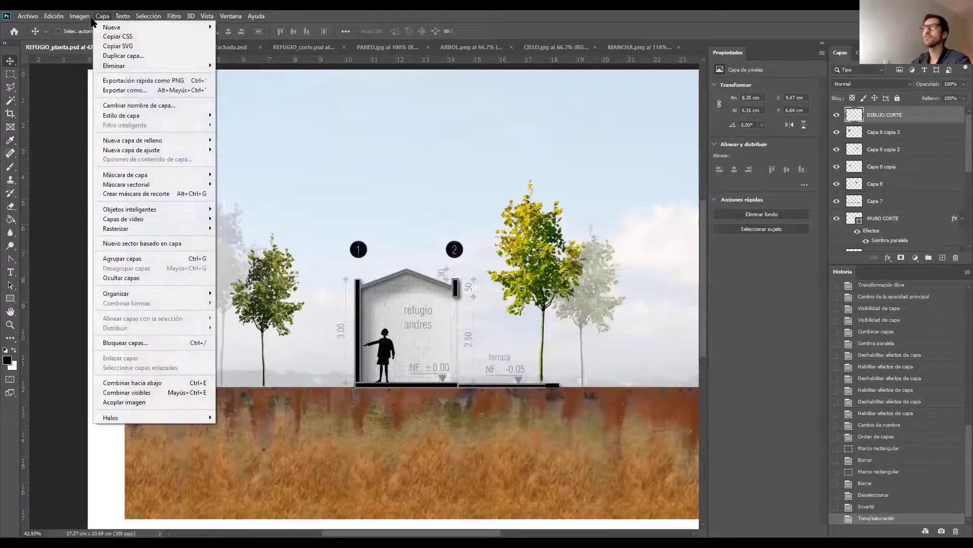
mouse_move(86, 44)
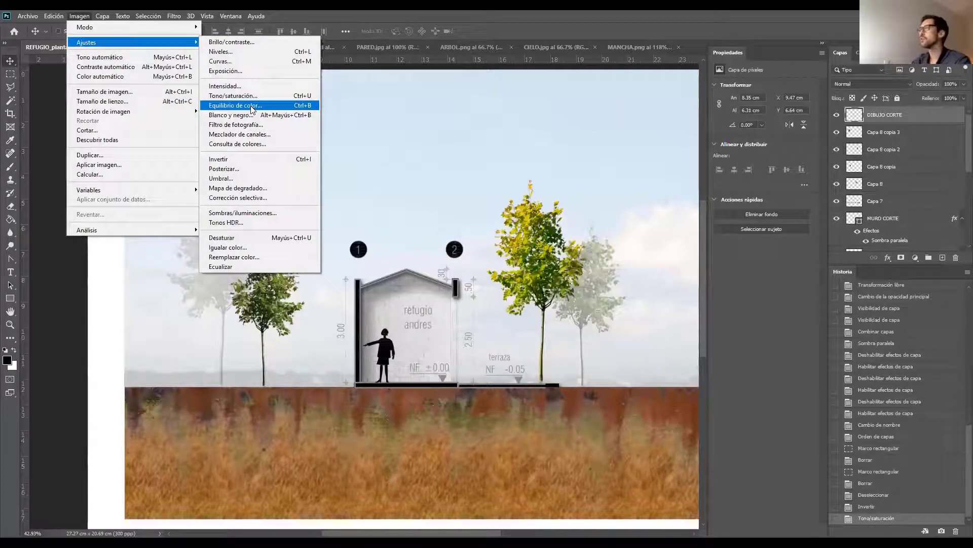
click(250, 106)
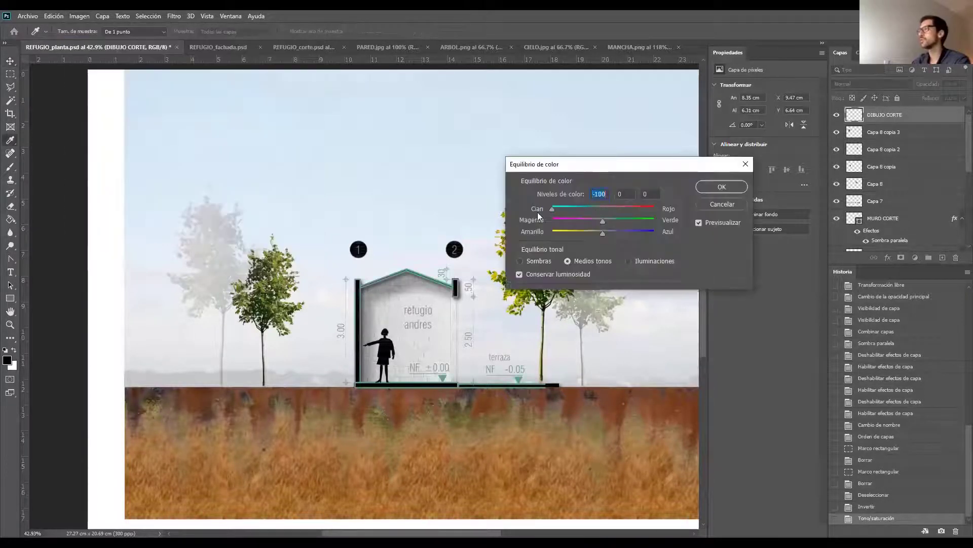
drag(614, 232, 627, 233)
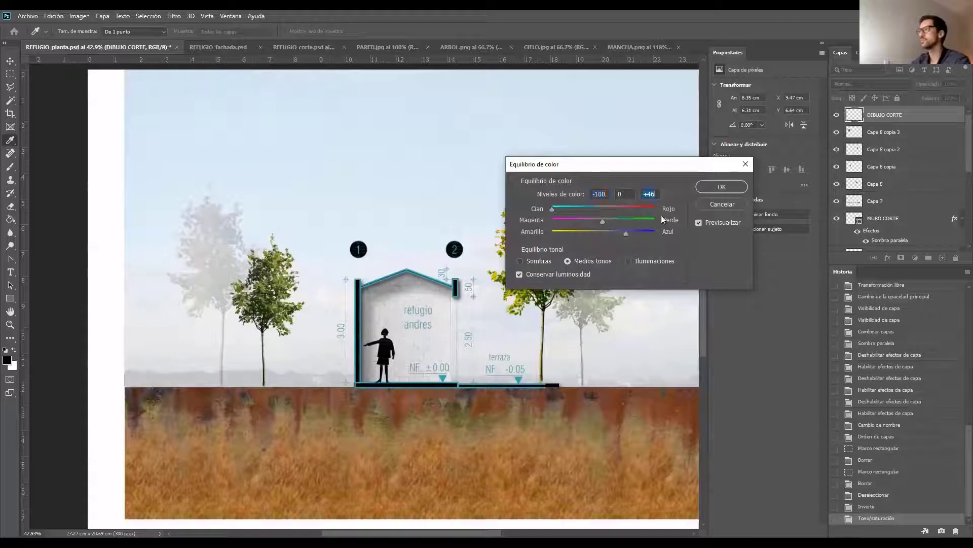
drag(620, 169, 660, 259)
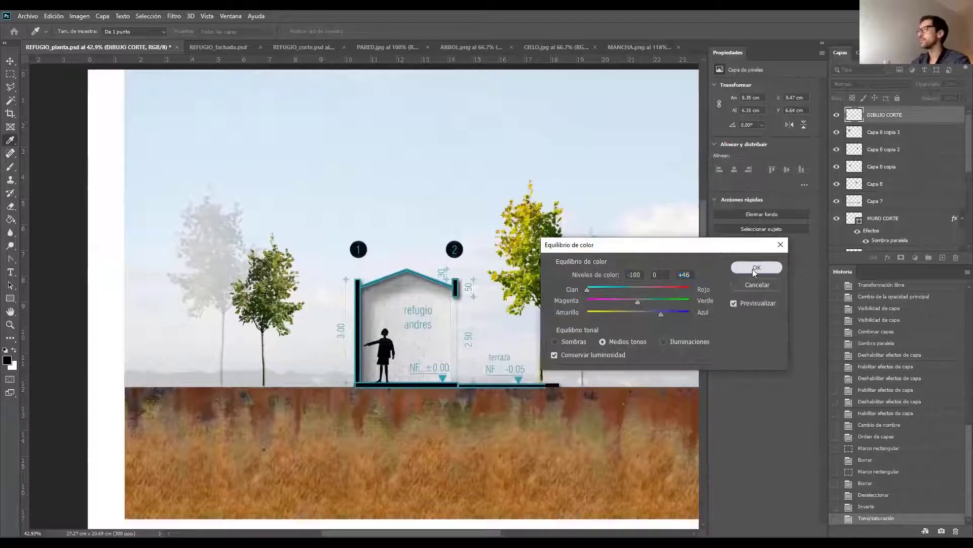
click(754, 274)
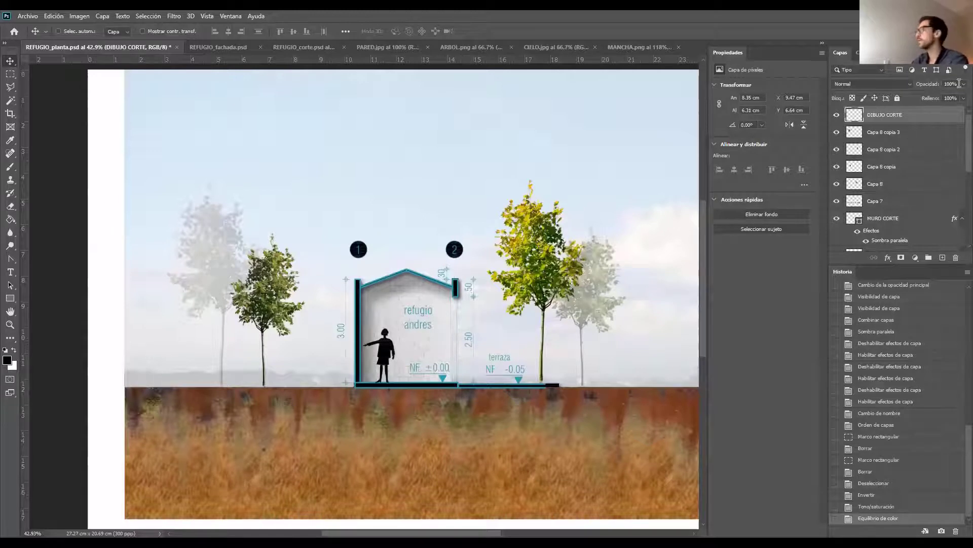
Step: Lower the opacity of the DIBUJO CORTE layer to 68% and inspect the section up close
drag(931, 95, 950, 97)
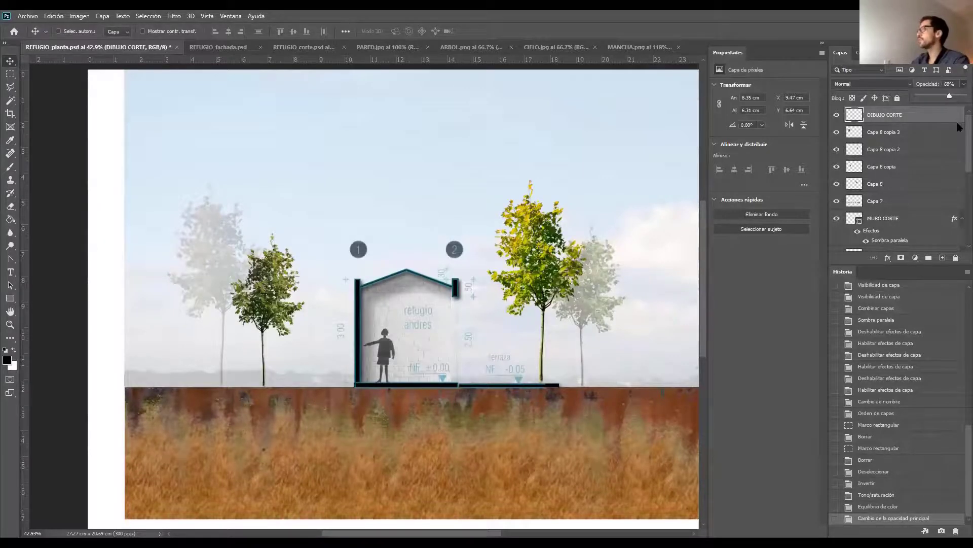
key(z)
drag(419, 335, 471, 353)
drag(383, 376, 369, 353)
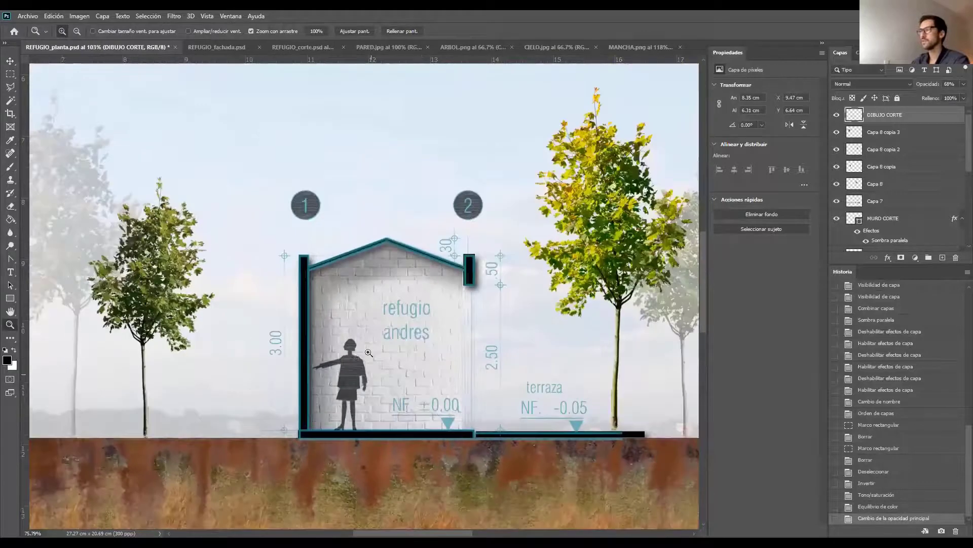
key(v)
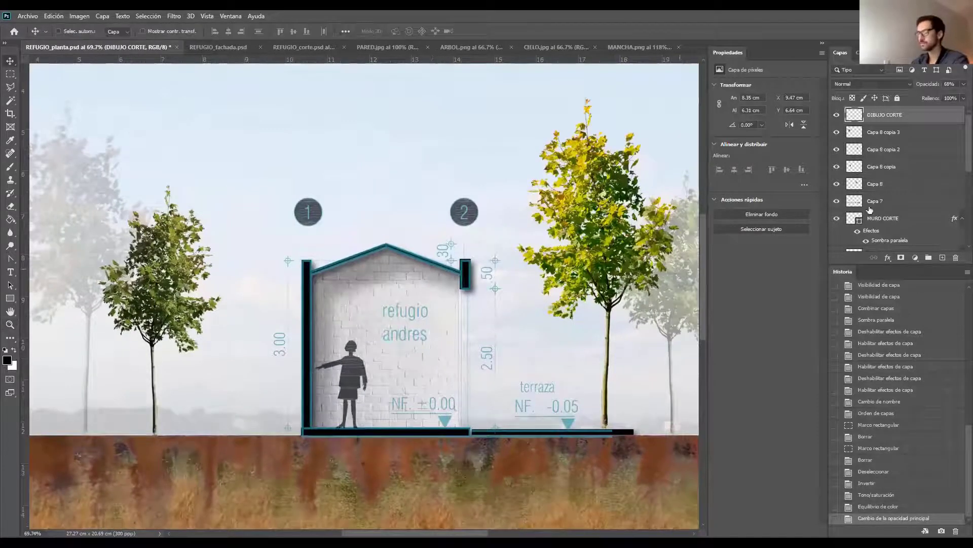
Step: Hide the DIBUJO CORTE layer so only the textured section remains
click(837, 117)
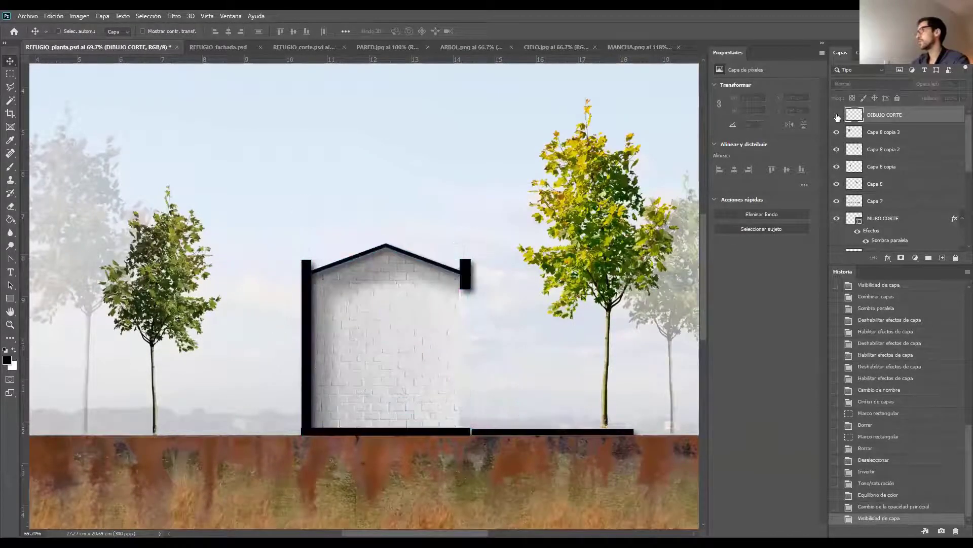
click(837, 117)
click(836, 117)
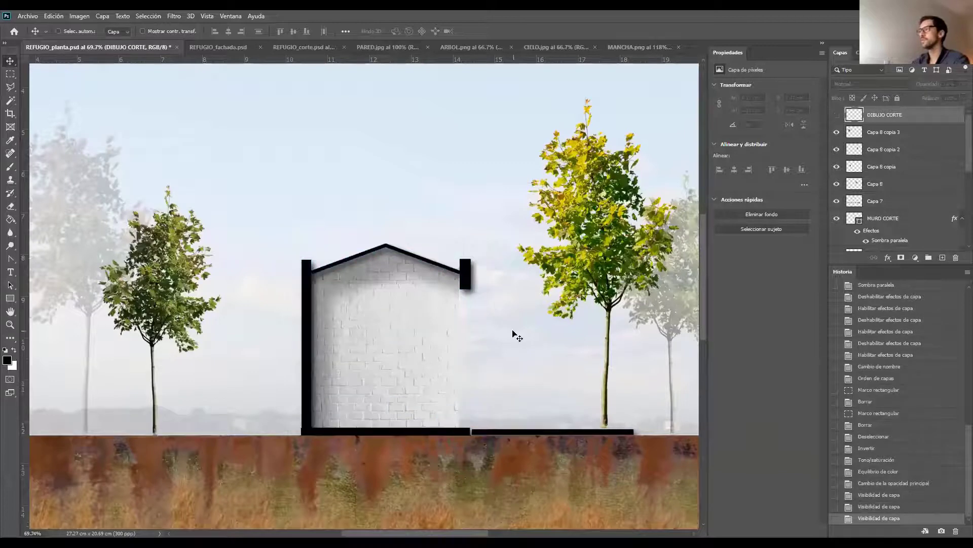
Step: On the PARED layer, select a narrow vertical strip under the short hanging wall and fill it with white to extend the brick wall
right_click(419, 336)
click(448, 339)
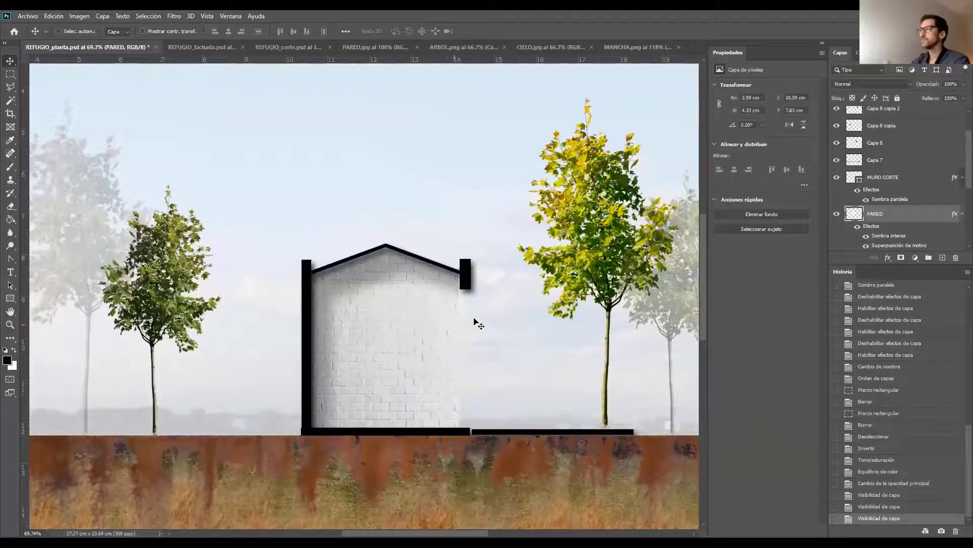
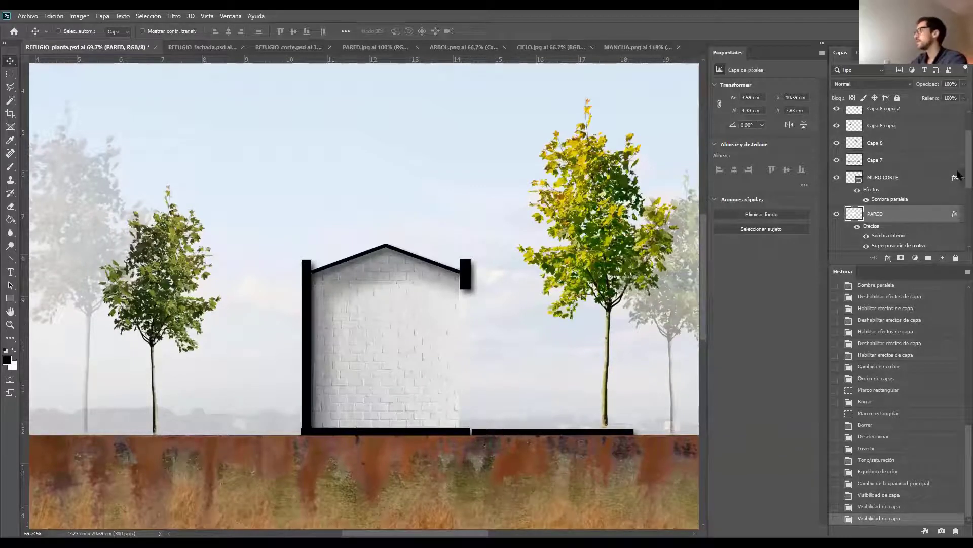
scroll(958, 175, down, 2)
key(m)
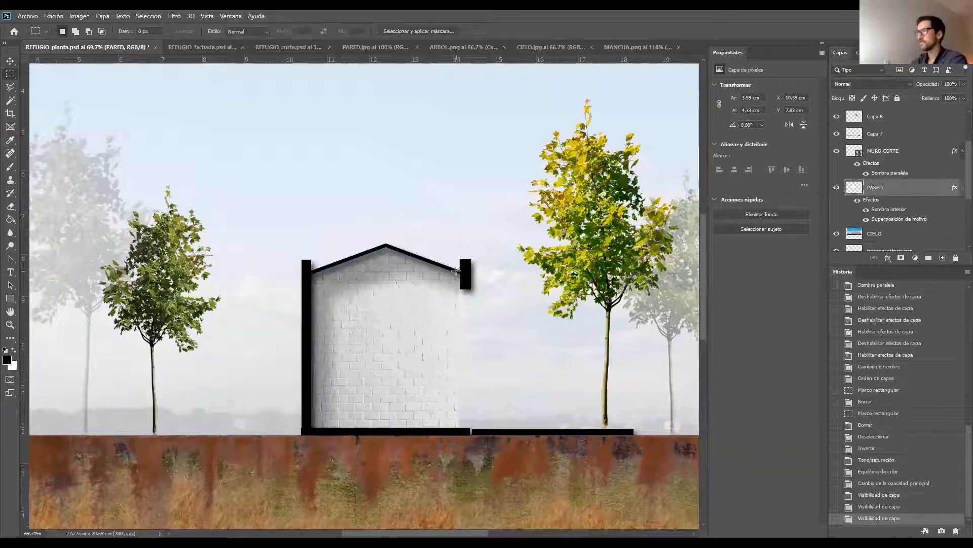
drag(447, 272, 470, 430)
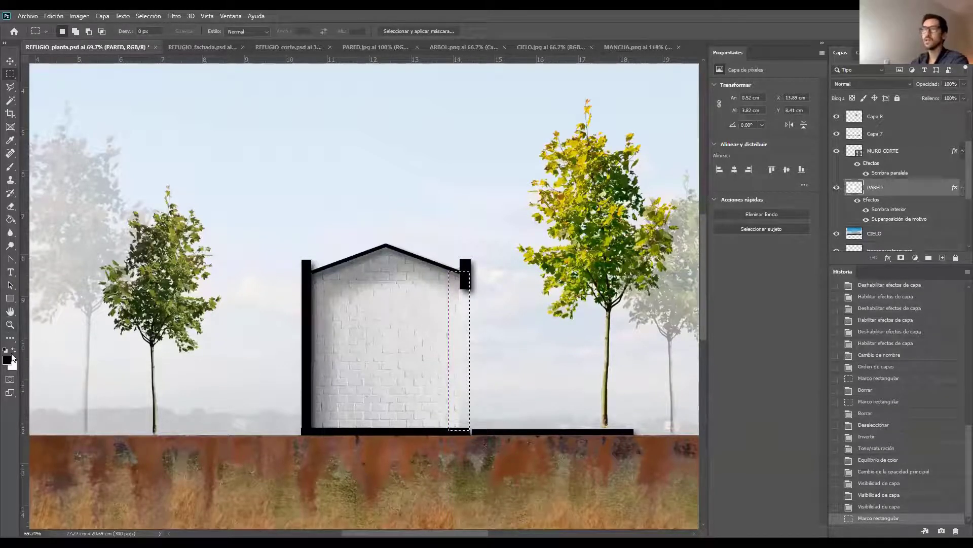
click(13, 350)
key(g)
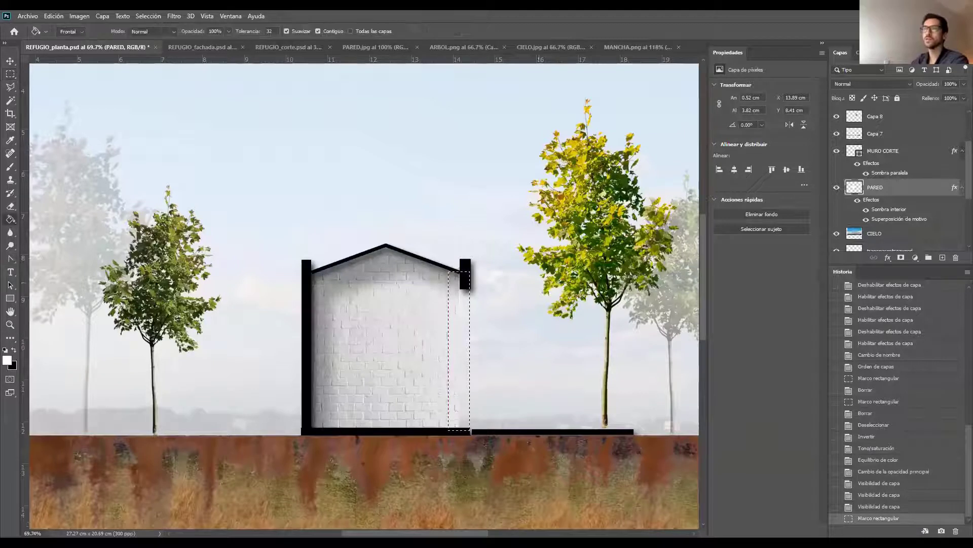
click(465, 327)
click(464, 328)
click(464, 329)
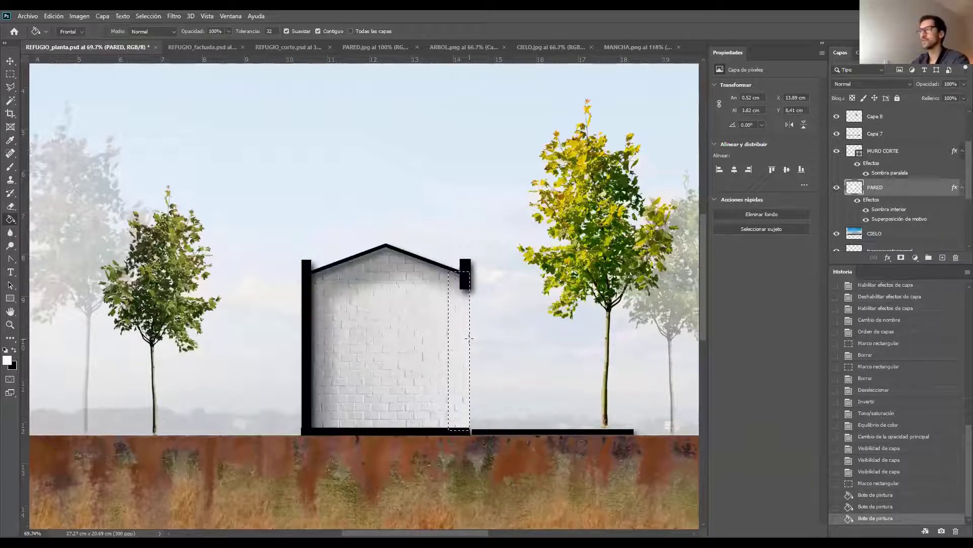
Step: Try filling a second strip in the sky just beside the brick wall on the PARED layer, and undo that fill
key(m)
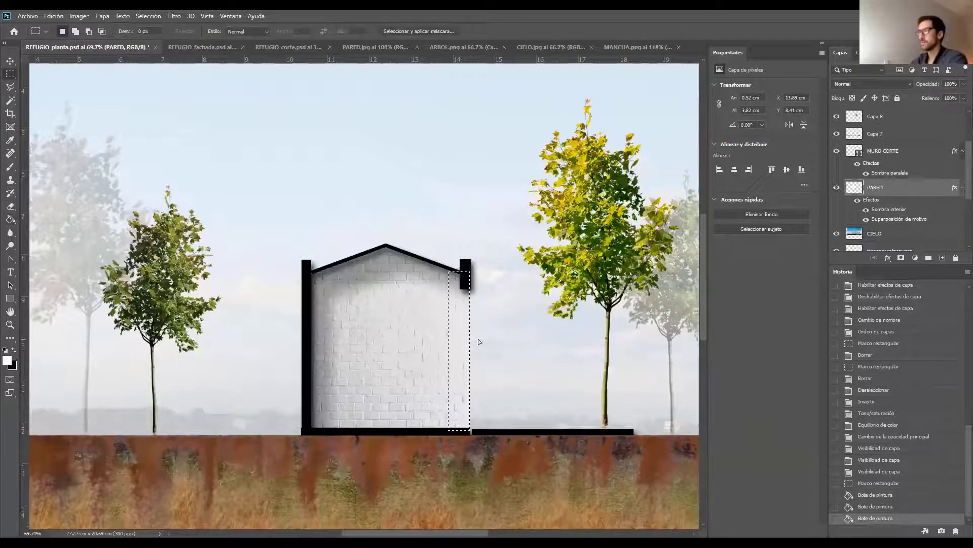
drag(460, 338, 492, 339)
key(g)
click(491, 365)
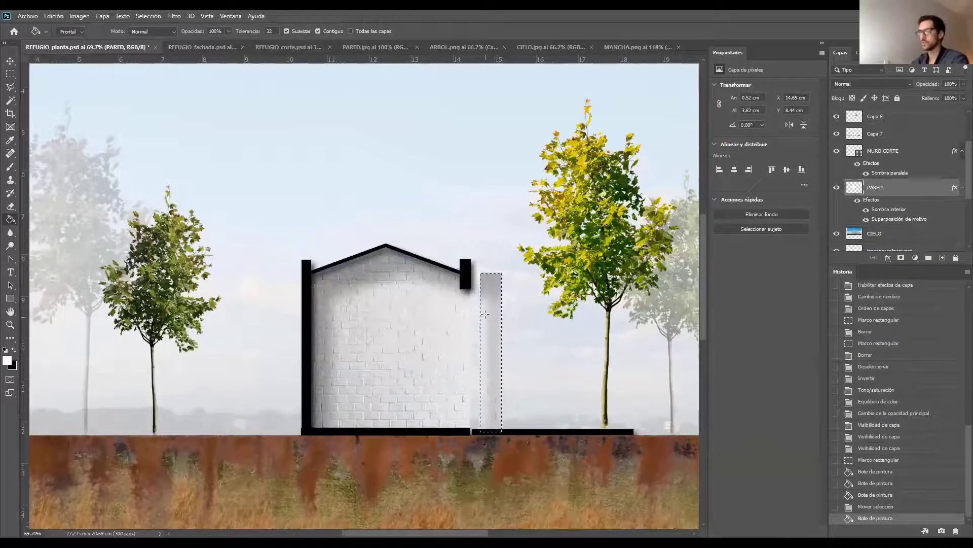
key(ctrl+z)
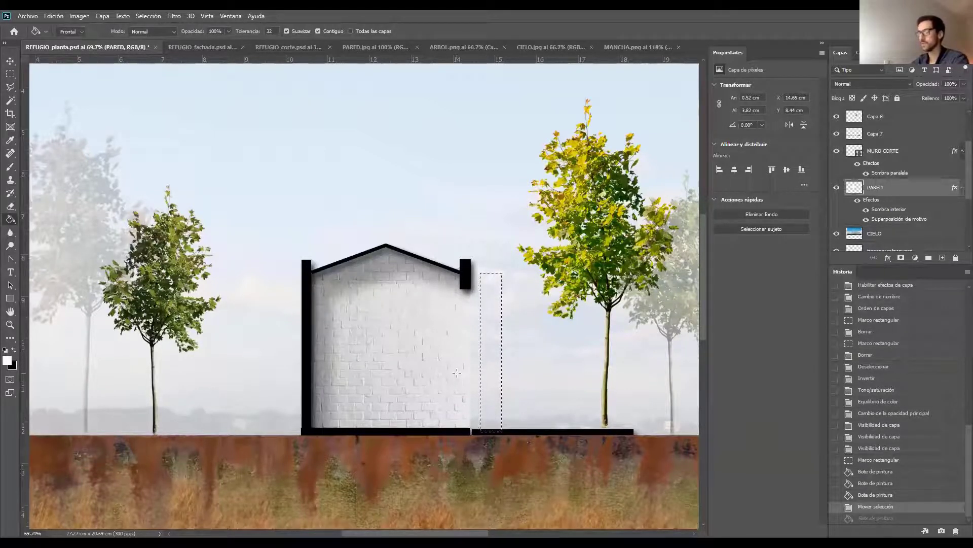
Step: Clear the strip selection and fit the whole document in view
key(ctrl+d)
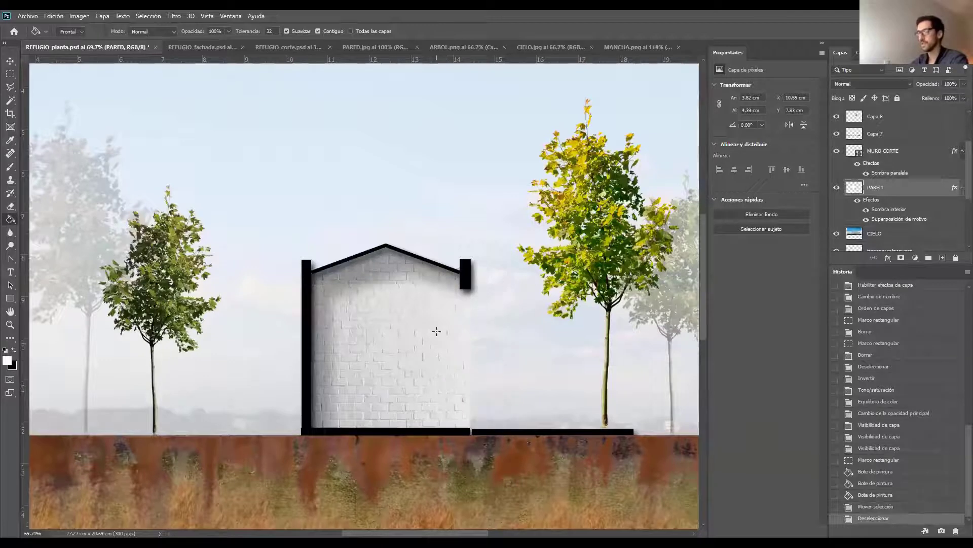
key(z)
drag(459, 354, 436, 325)
key(ctrl+0)
key(v)
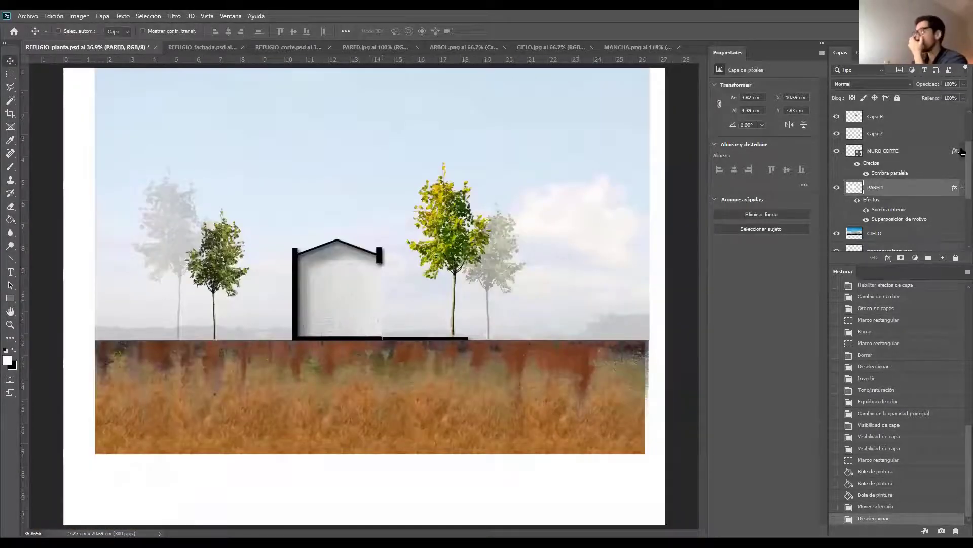
Step: Compare the section with the DIBUJO CORTE layer shown and hidden
scroll(888, 152, up, 3)
click(837, 115)
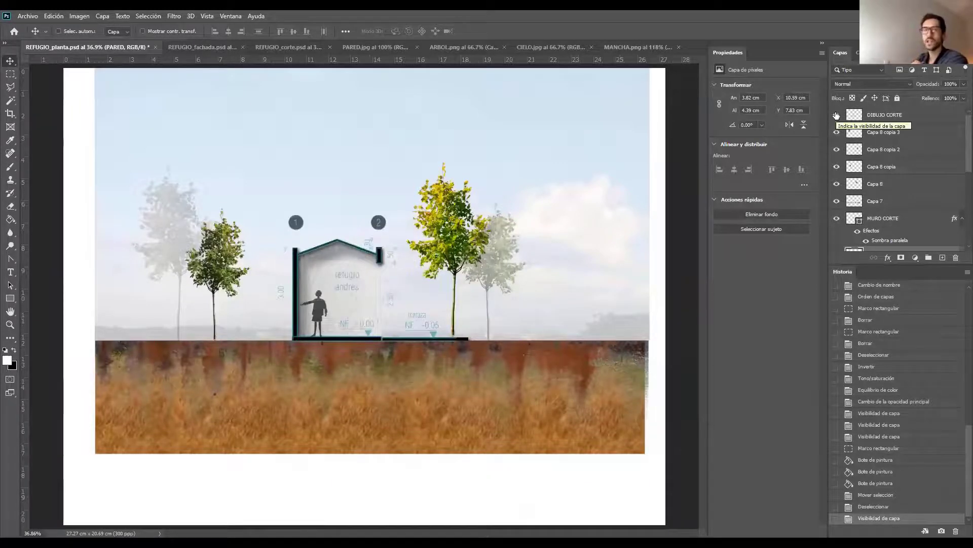
click(836, 115)
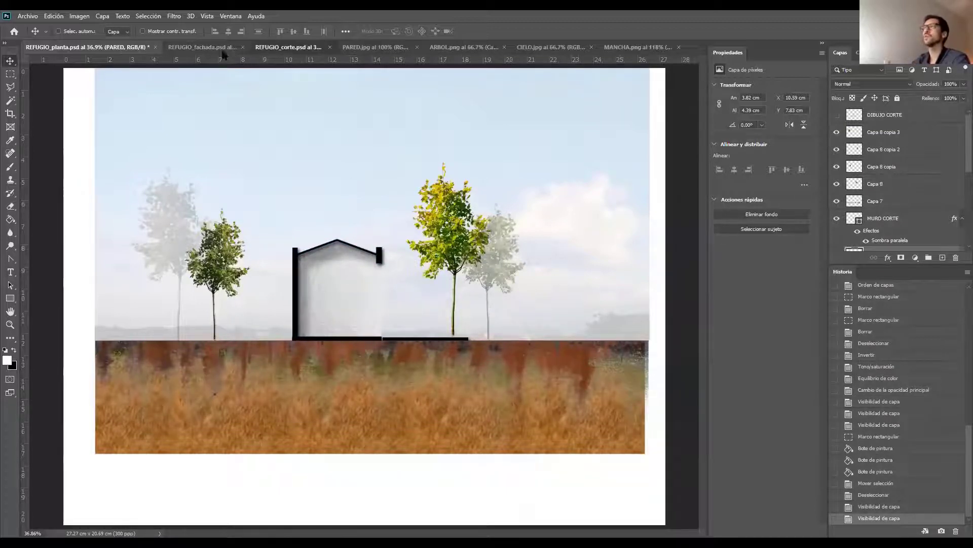
Step: Copy the personas layer from REFUGIO_corte.psd into REFUGIO_planta.psd and place the couple on the terrace beside the refuge
click(286, 49)
right_click(439, 299)
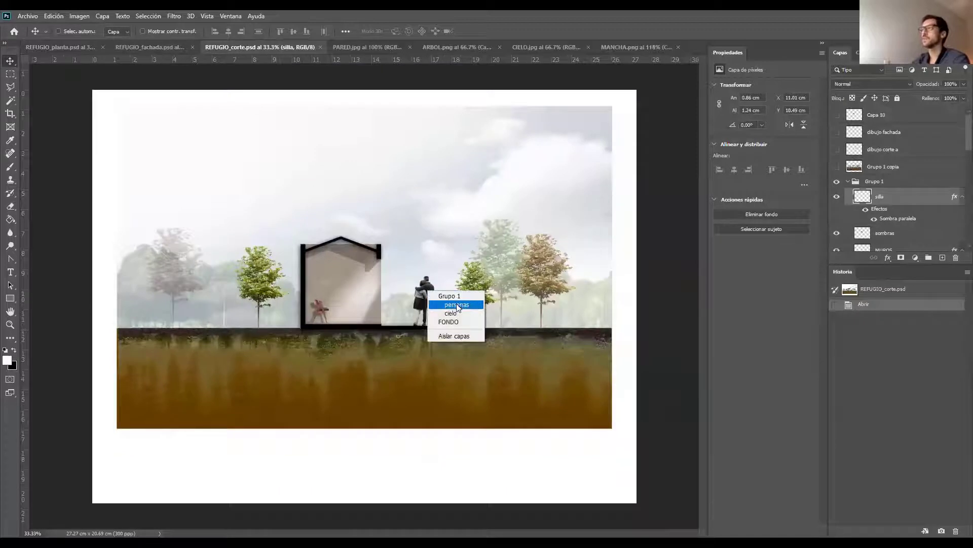
click(454, 305)
drag(430, 295, 405, 320)
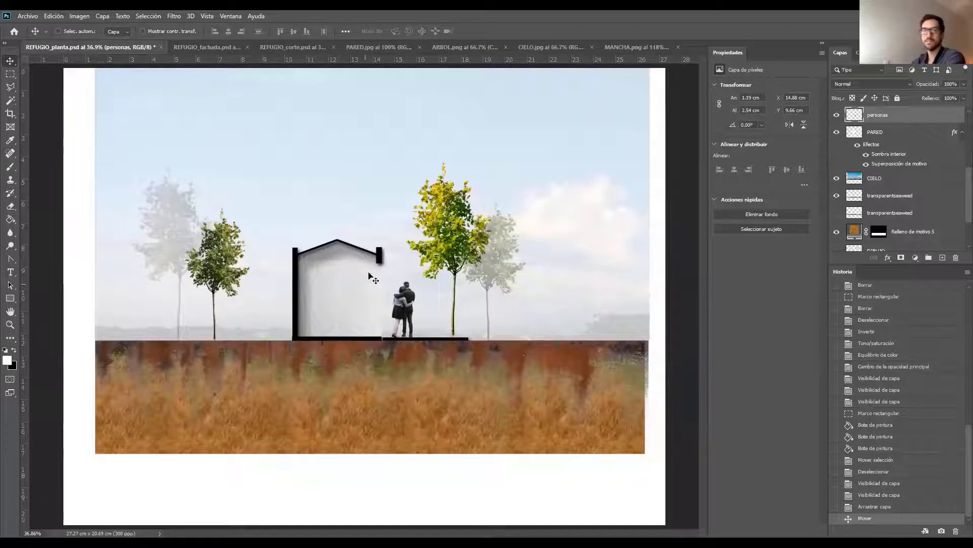
Step: Select the DIBUJO CORTE layer and make it visible again over the section
key(z)
drag(332, 249, 348, 397)
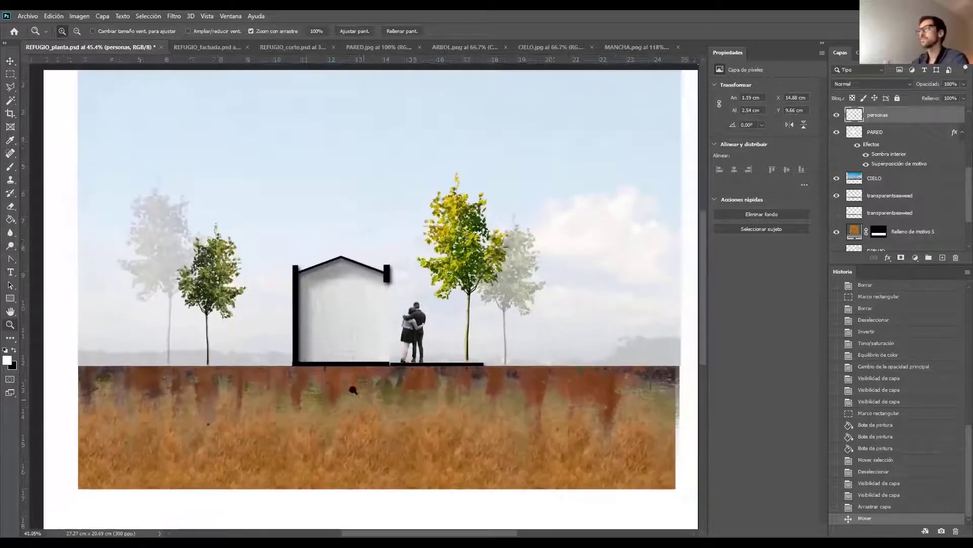
scroll(959, 165, down, 5)
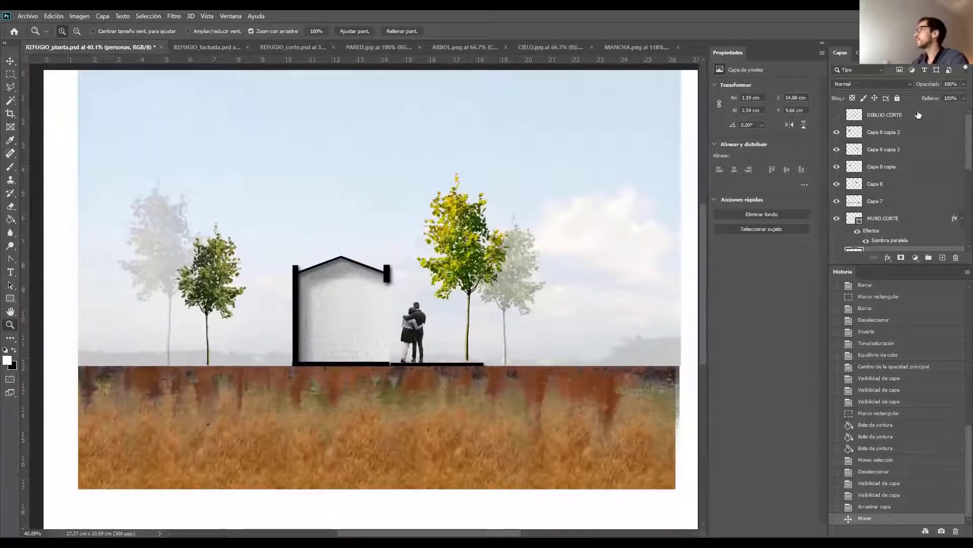
click(875, 118)
click(837, 116)
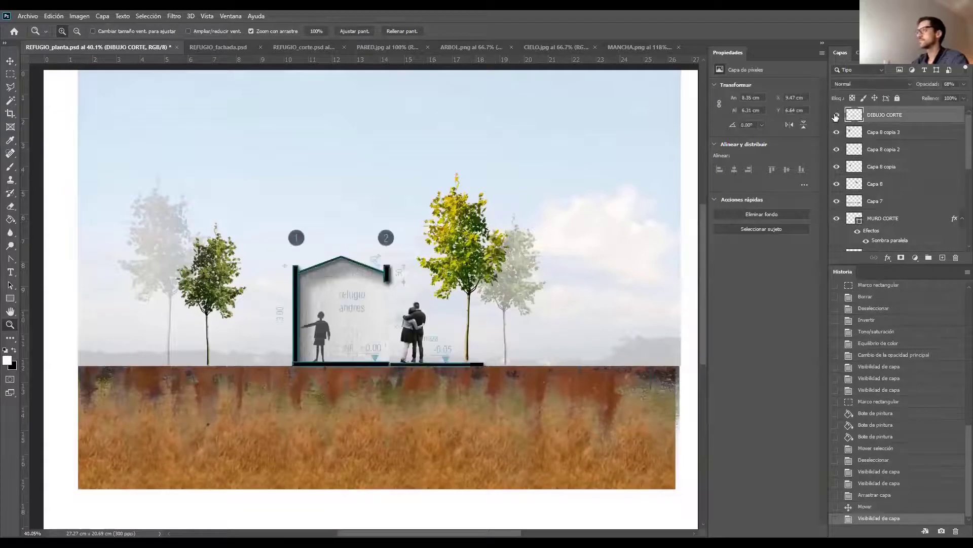
scroll(897, 167, down, 8)
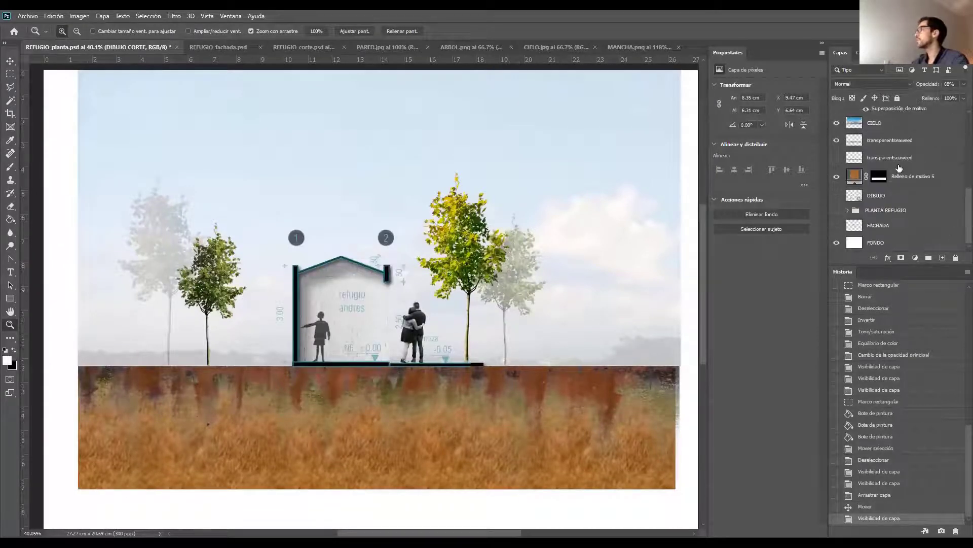
shift+click(900, 197)
scroll(904, 167, up, 8)
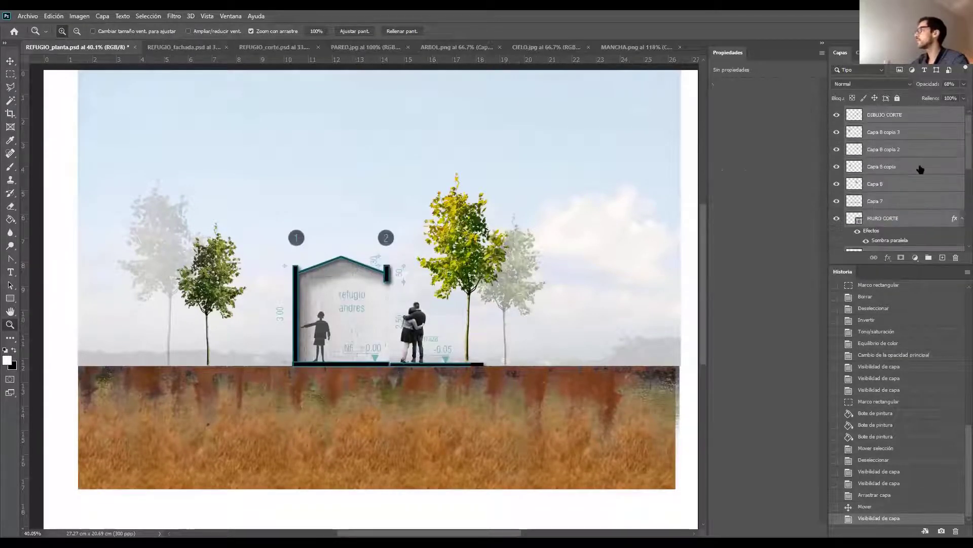
Step: Group all the section layers from DIBUJO CORTE down to Relleno de motivo 5
click(902, 115)
scroll(904, 157, down, 8)
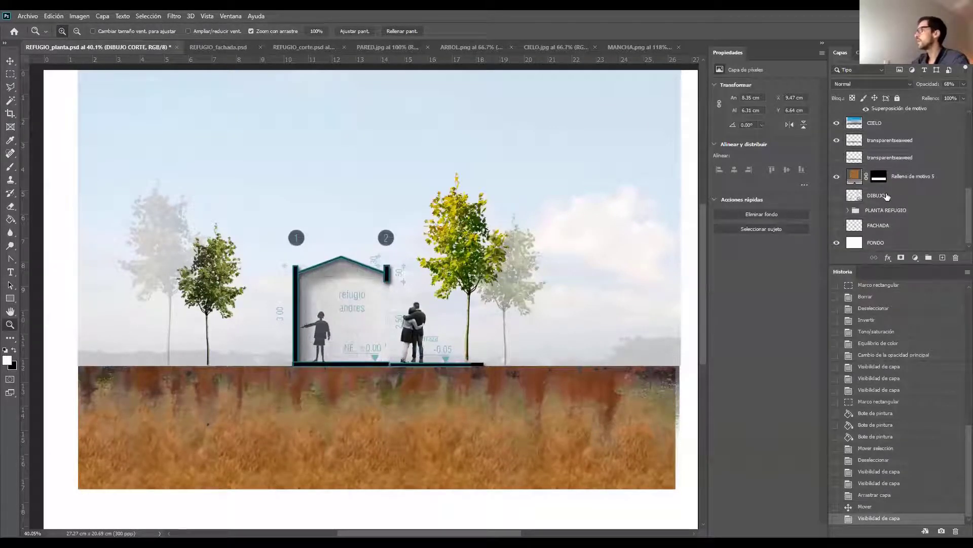
shift+click(948, 176)
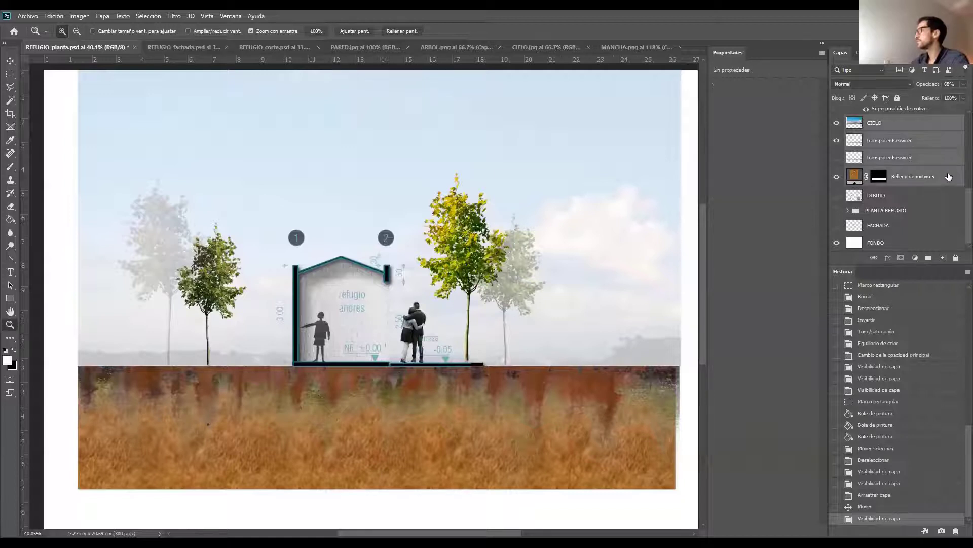
scroll(936, 163, up, 4)
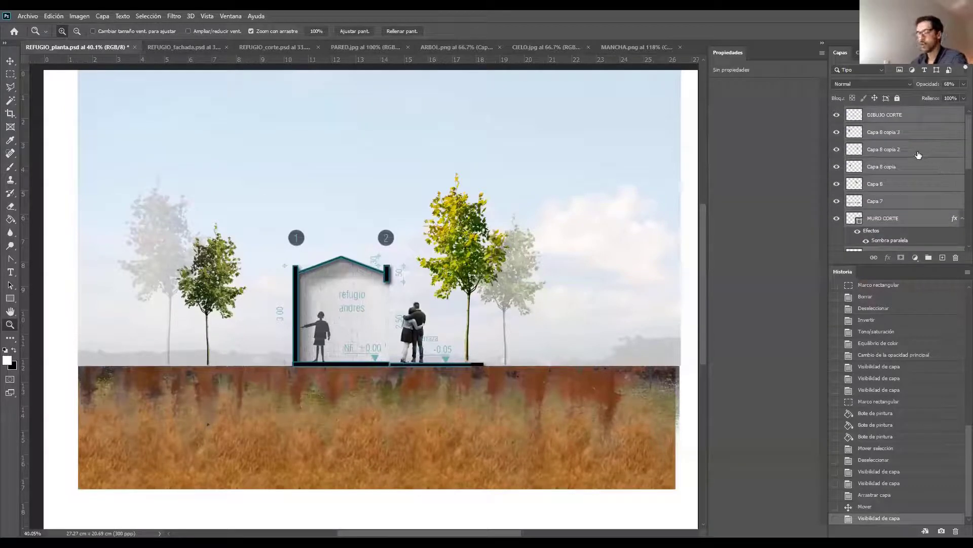
key(ctrl+g)
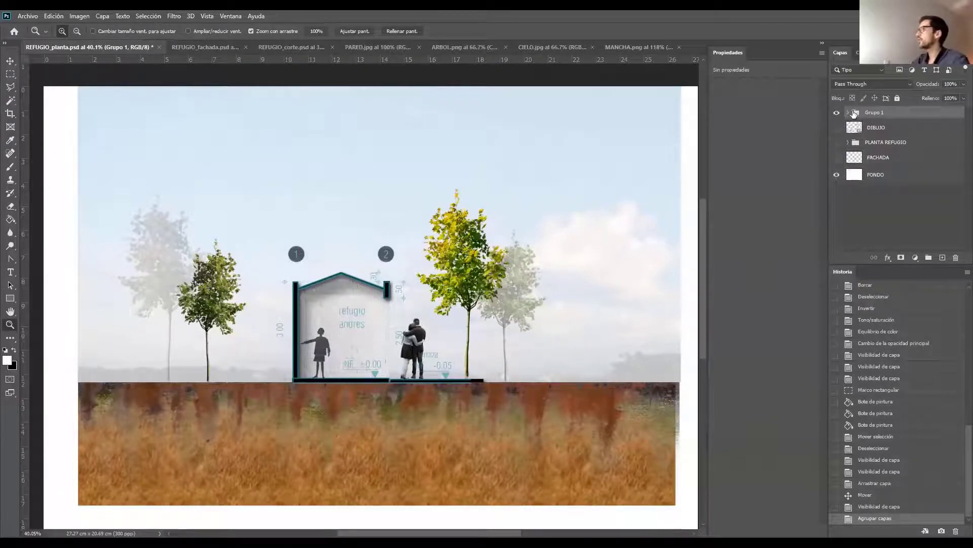
Step: Check the new group's contents and compare the sheet with the group shown and hidden
click(848, 112)
click(848, 112)
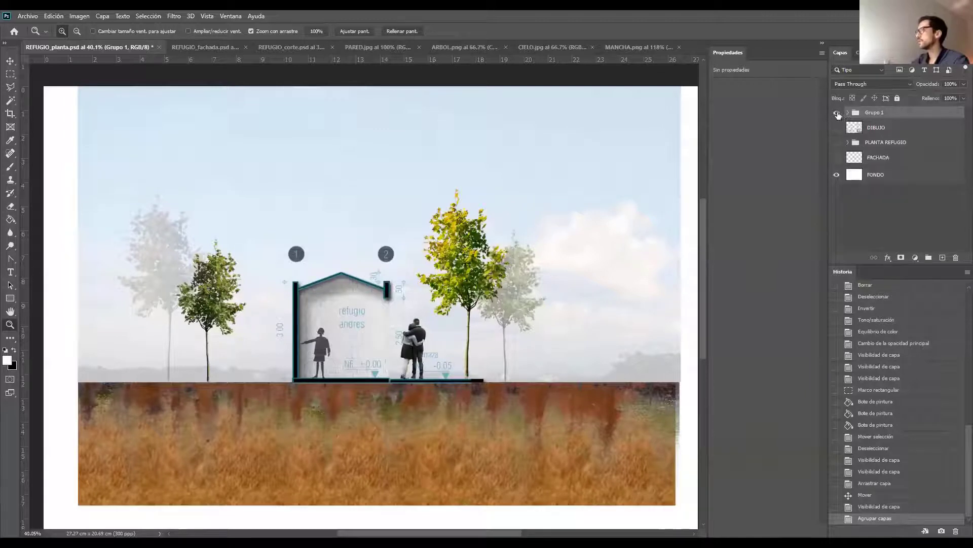
click(837, 113)
click(836, 113)
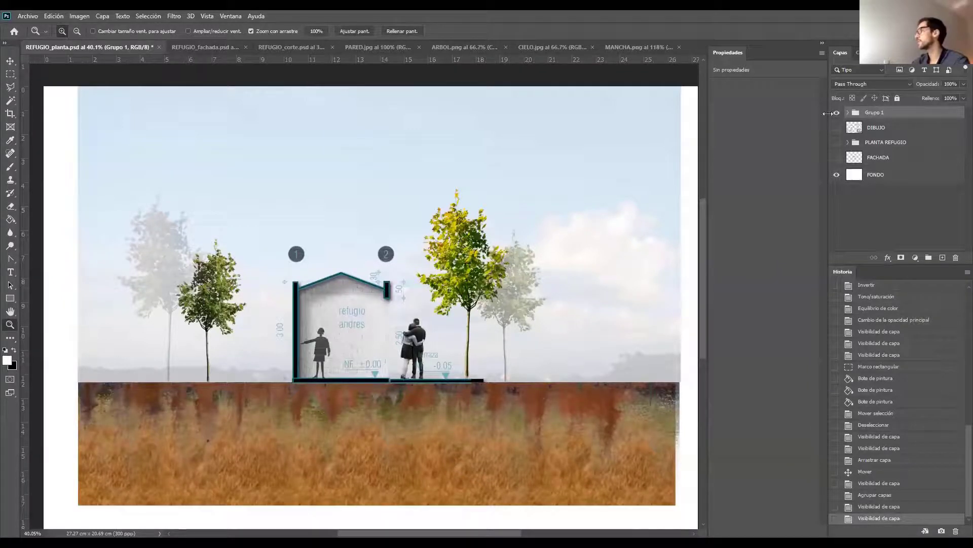
click(836, 113)
click(836, 113)
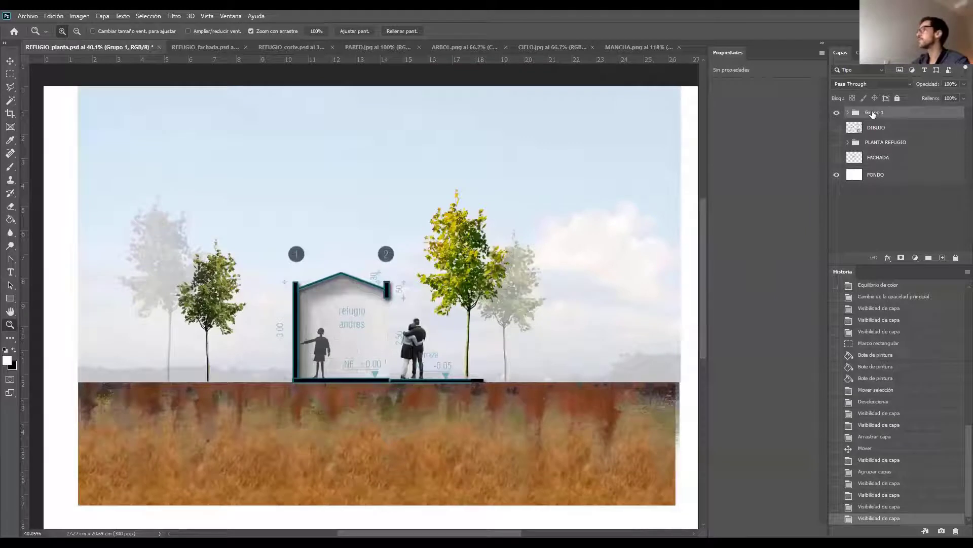
Step: Rename the new layer group as CORTE and compare the section with the PLANTA REFUGIO group
double_click(873, 112)
text(CORTE)
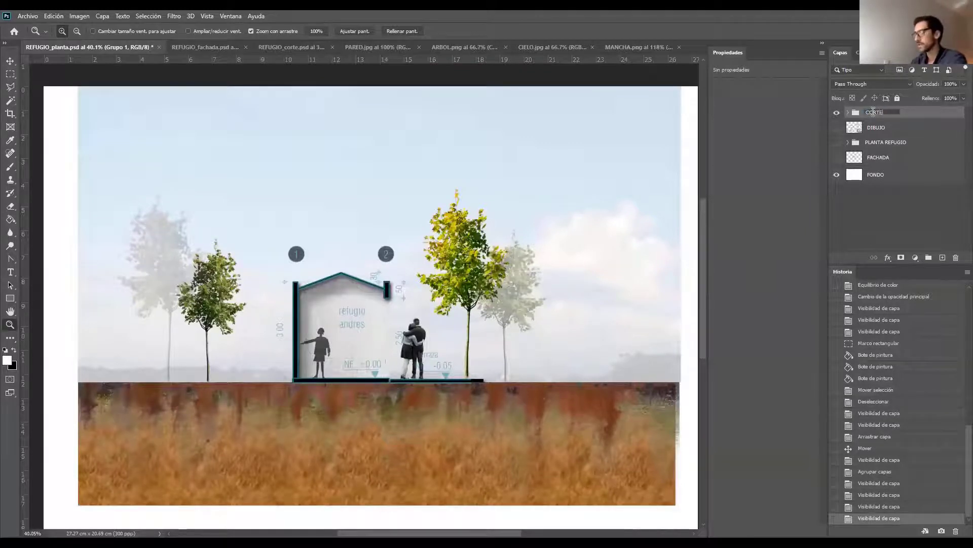
key(Return)
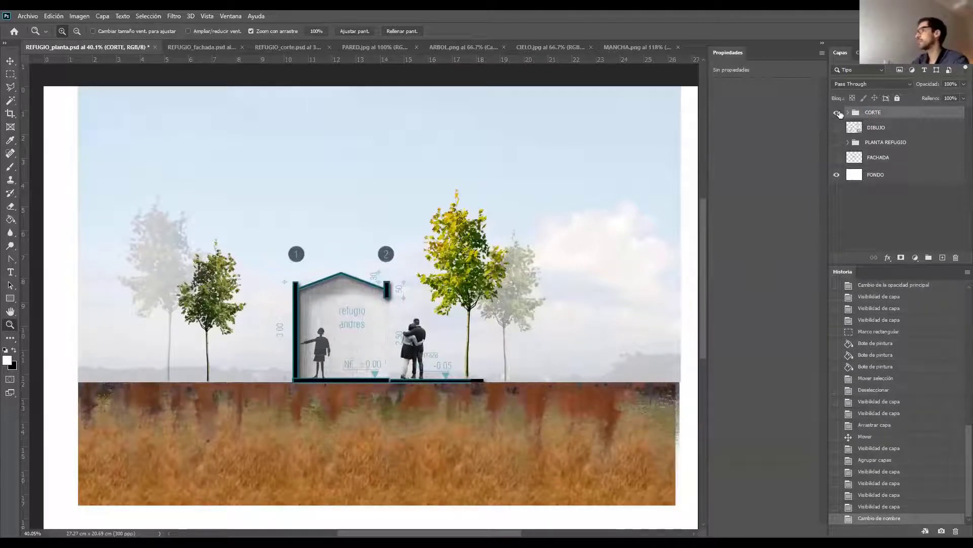
click(837, 112)
click(836, 144)
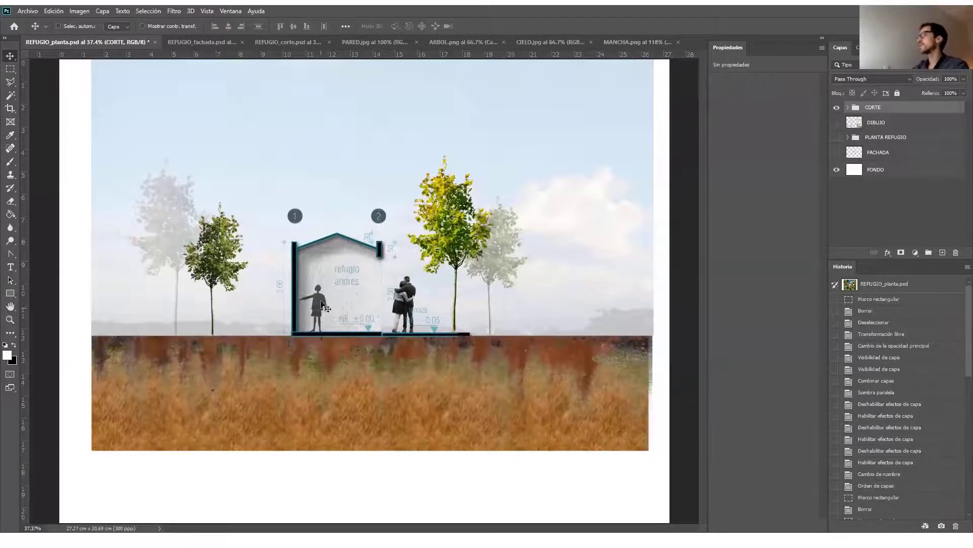
Step: Hide the DIBUJO CORTE layer inside the CORTE group and collapse the group
click(846, 107)
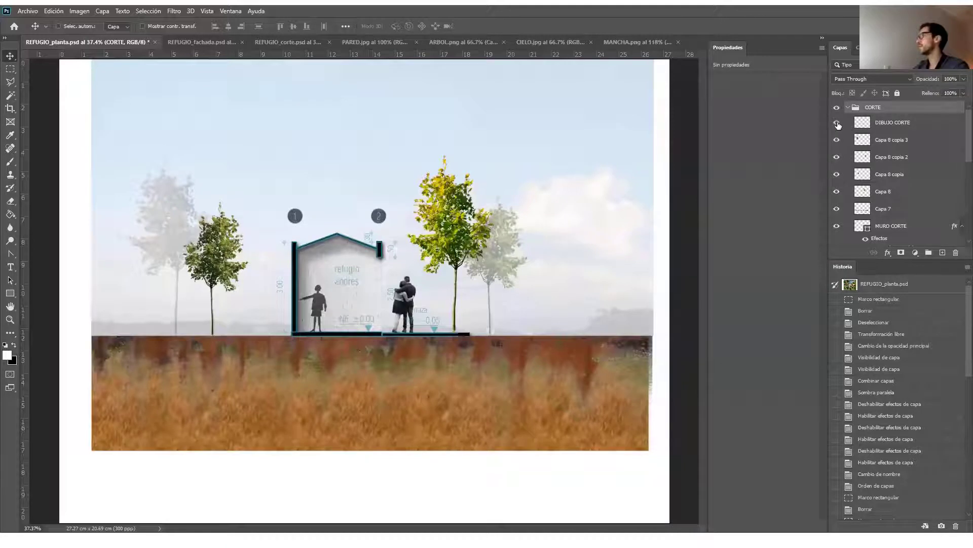
click(837, 123)
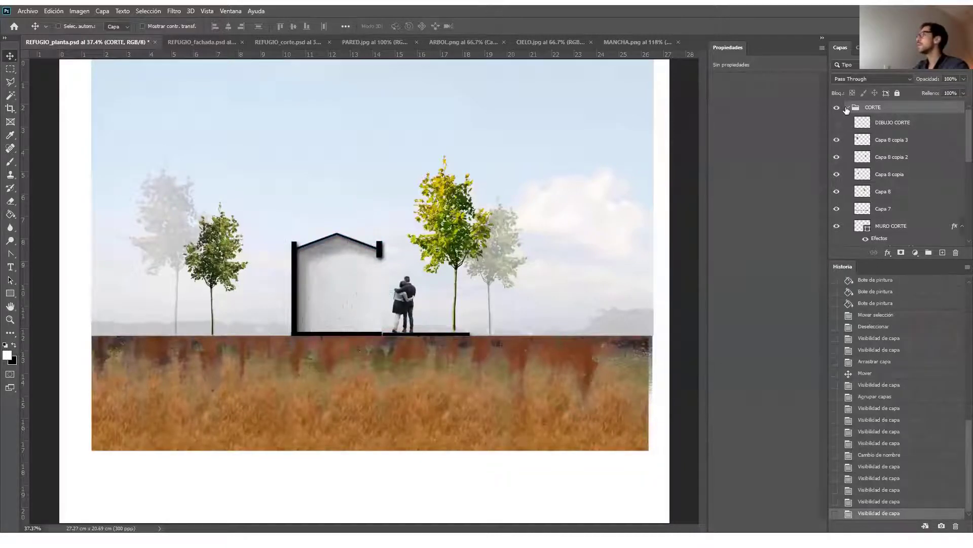
click(837, 122)
click(837, 123)
click(849, 107)
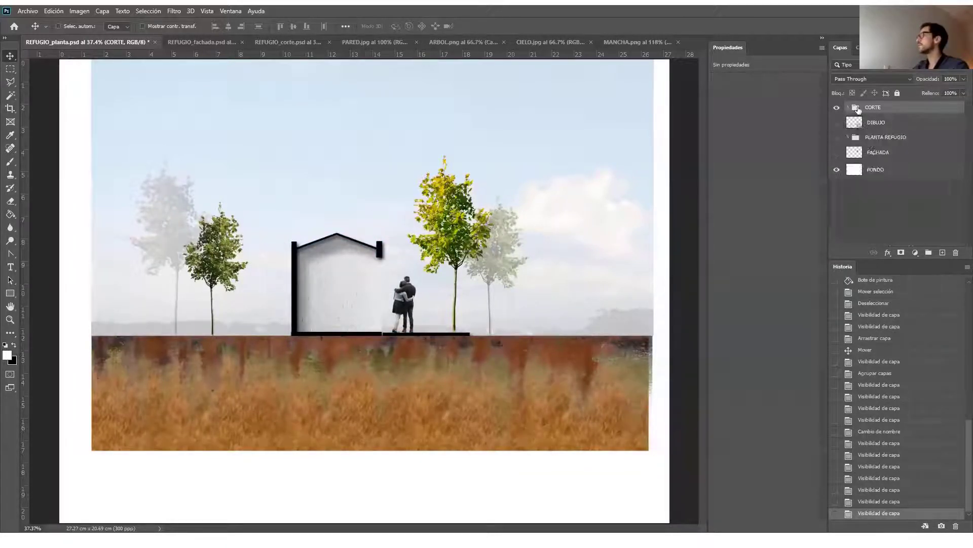
Step: Select a rectangle of about 4.1 by 4.2 cm around the refuge's walls and floor and add a new layer above the CORTE group
key(z)
drag(277, 256, 368, 285)
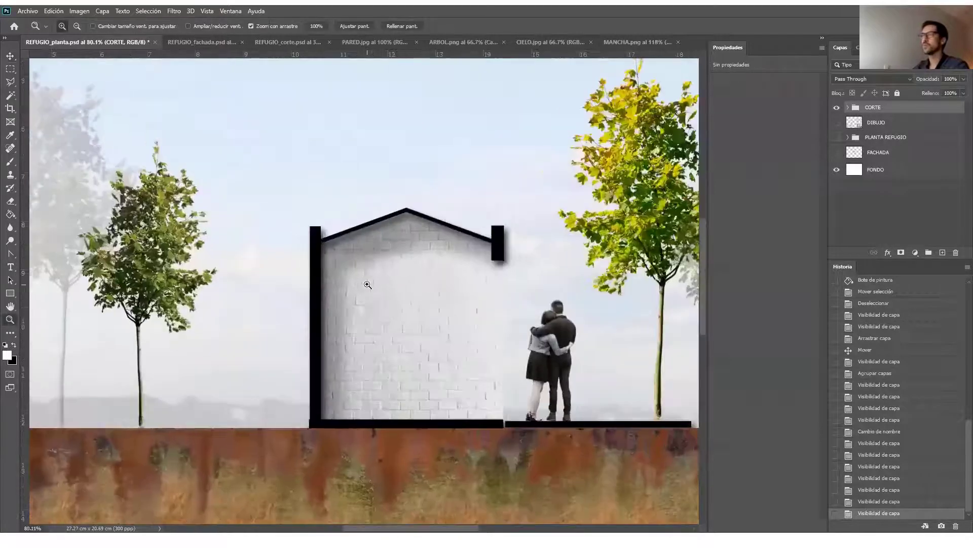
key(m)
drag(310, 224, 504, 427)
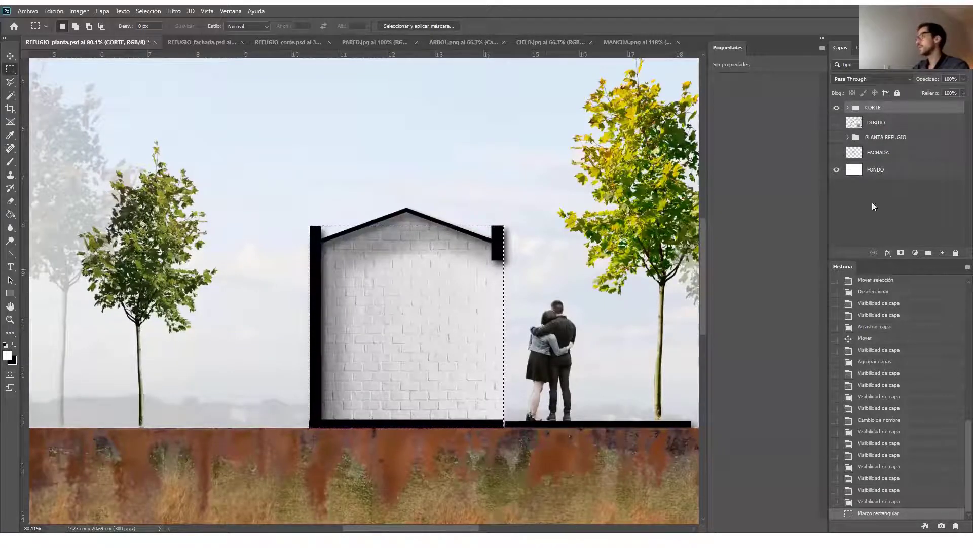
click(943, 252)
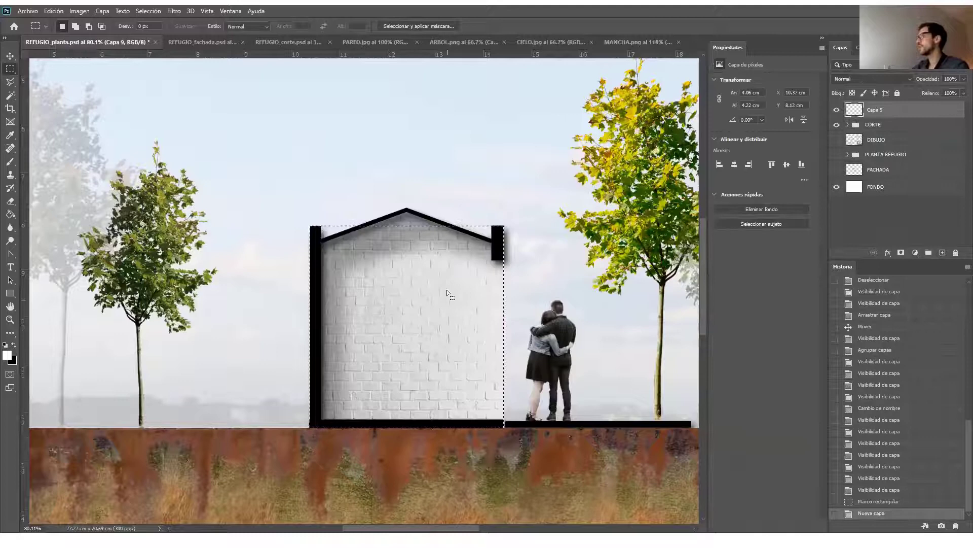
click(915, 253)
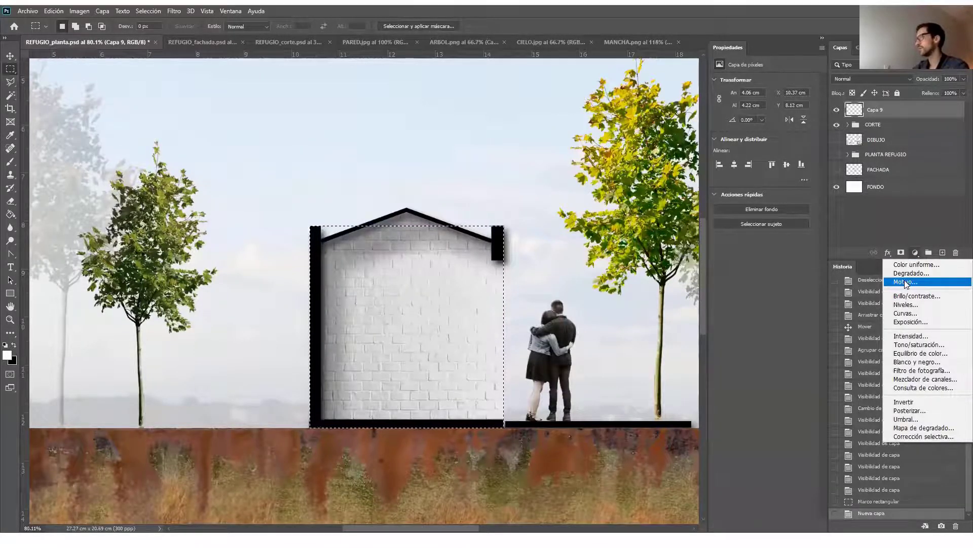
click(914, 213)
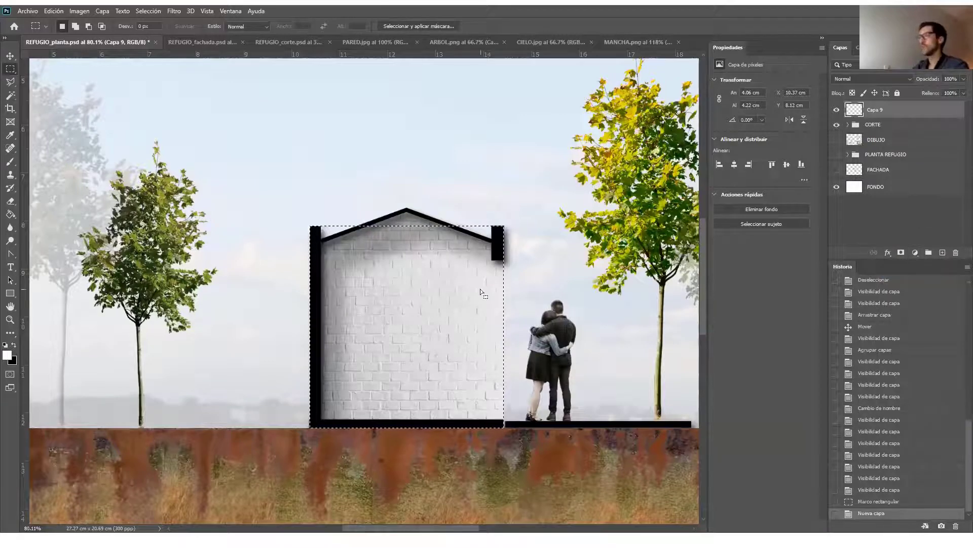
Step: Fill the rectangular selection with white on the new layer and clear the selection
key(g)
click(367, 283)
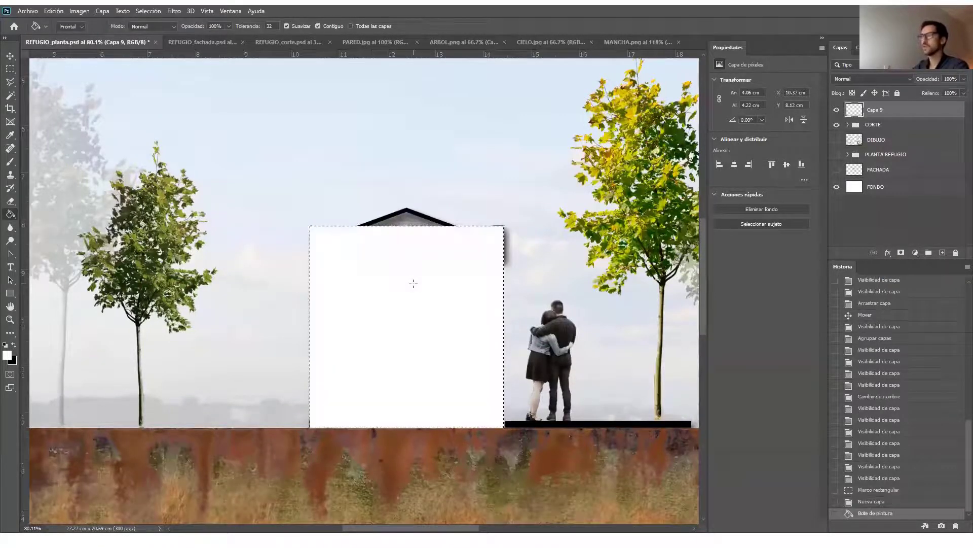
key(ctrl+d)
key(v)
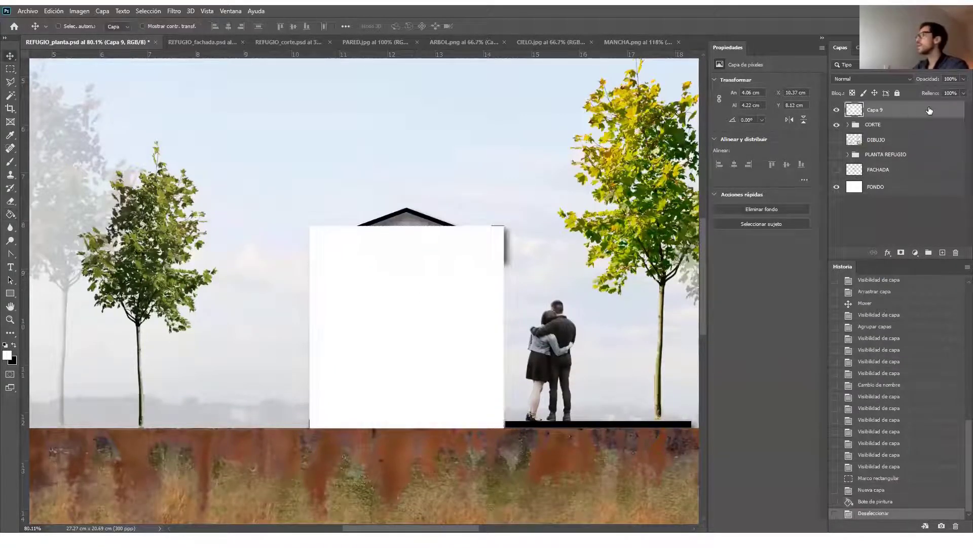
key(space)
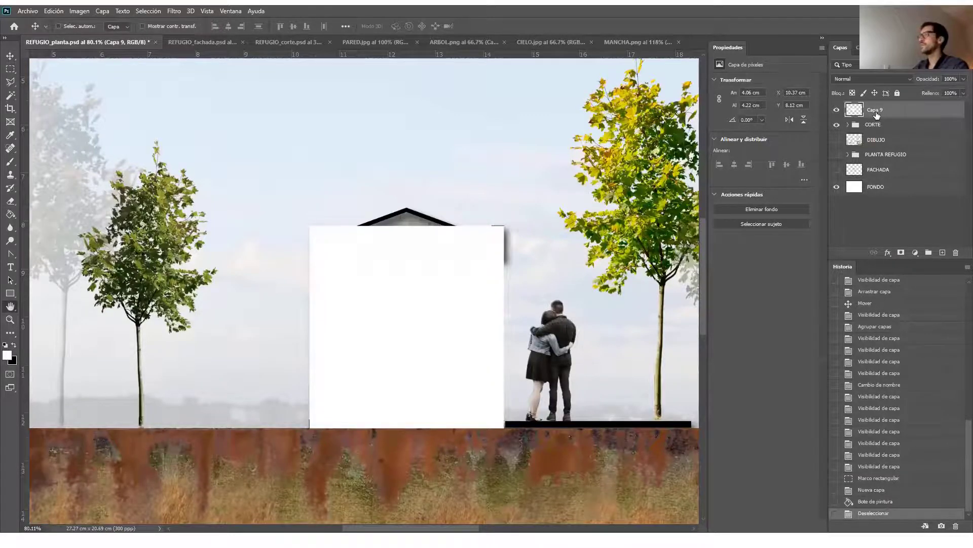
double_click(877, 114)
click(482, 337)
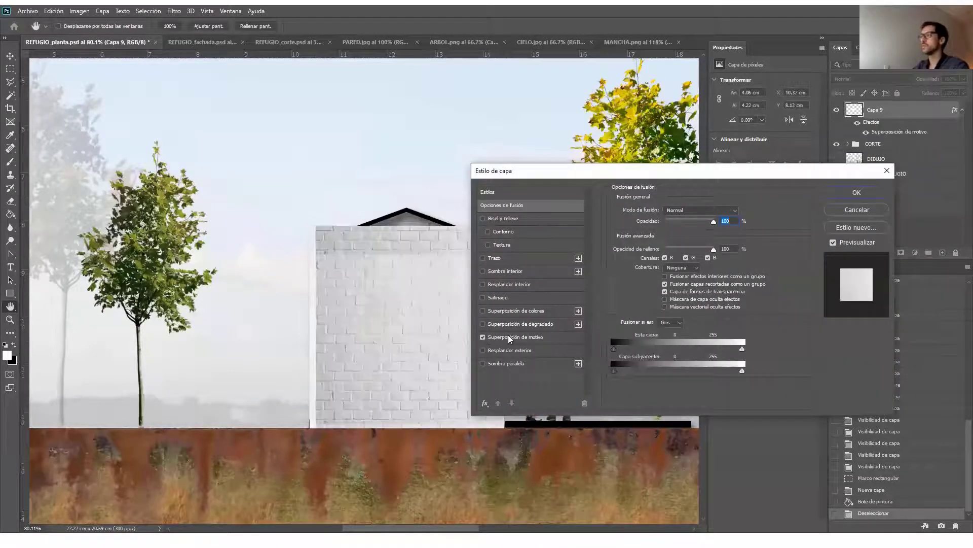
click(508, 336)
click(482, 338)
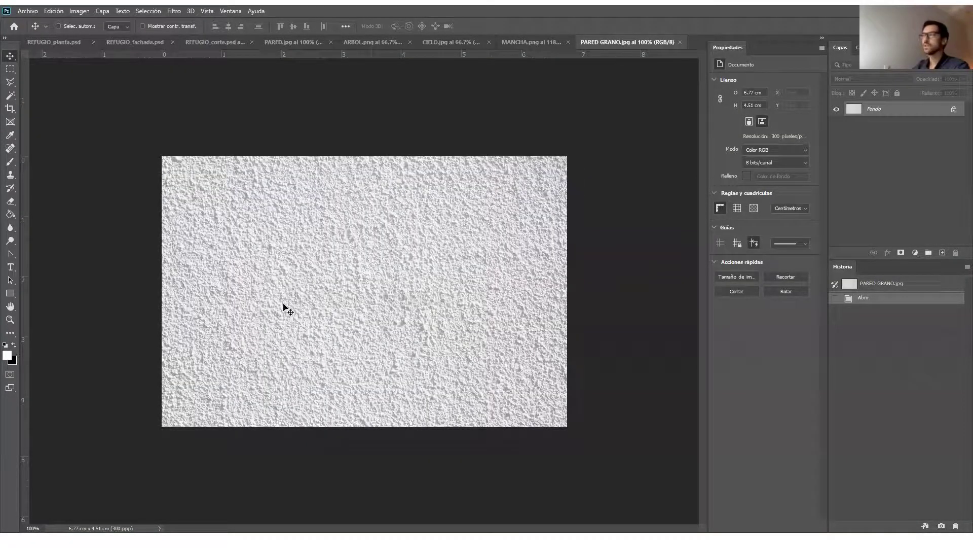
click(54, 11)
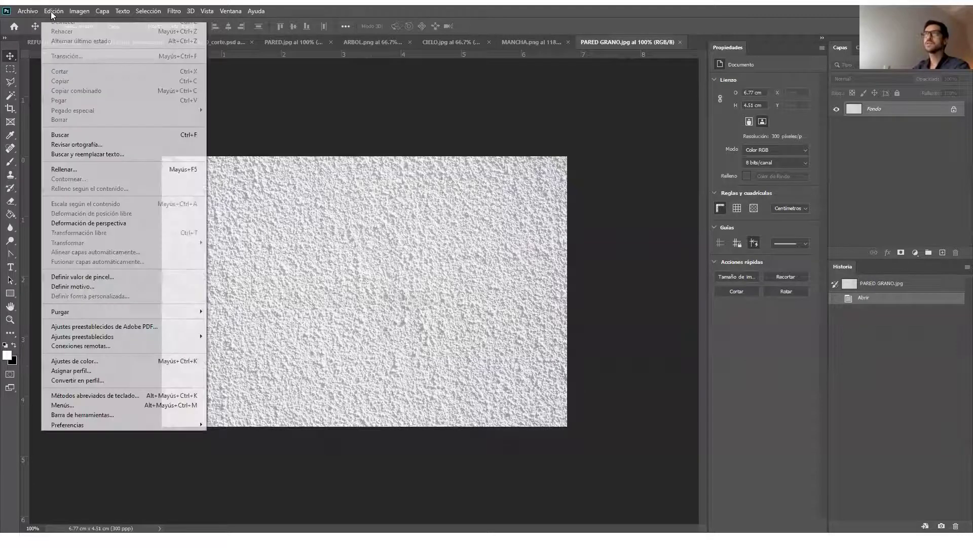
click(77, 287)
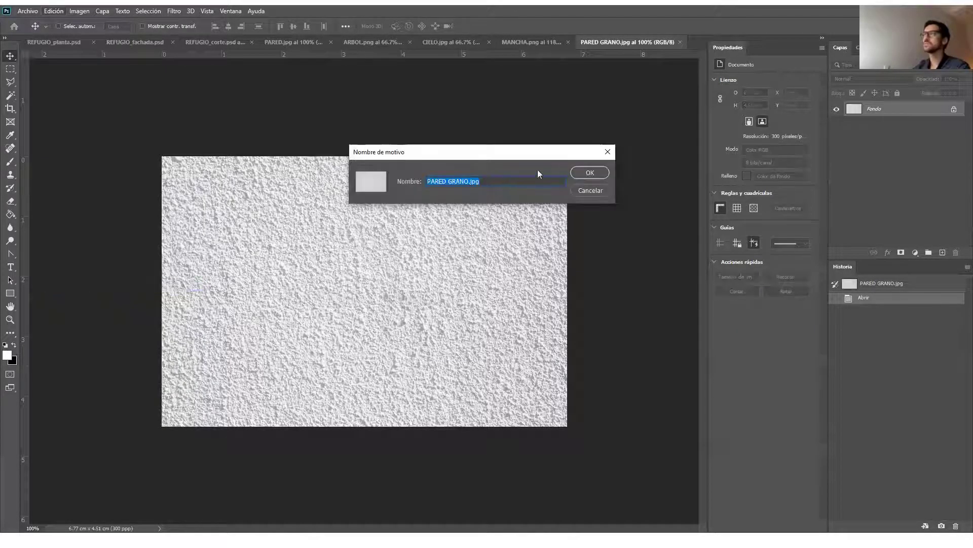
click(607, 152)
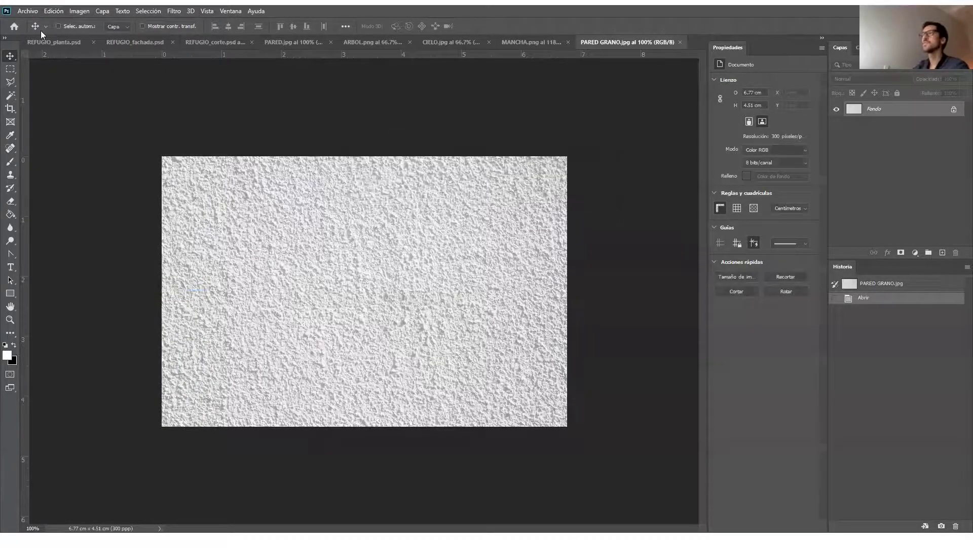
Step: Return to REFUGIO_planta.psd and rename the white rectangle's layer as PARED EXT
click(72, 42)
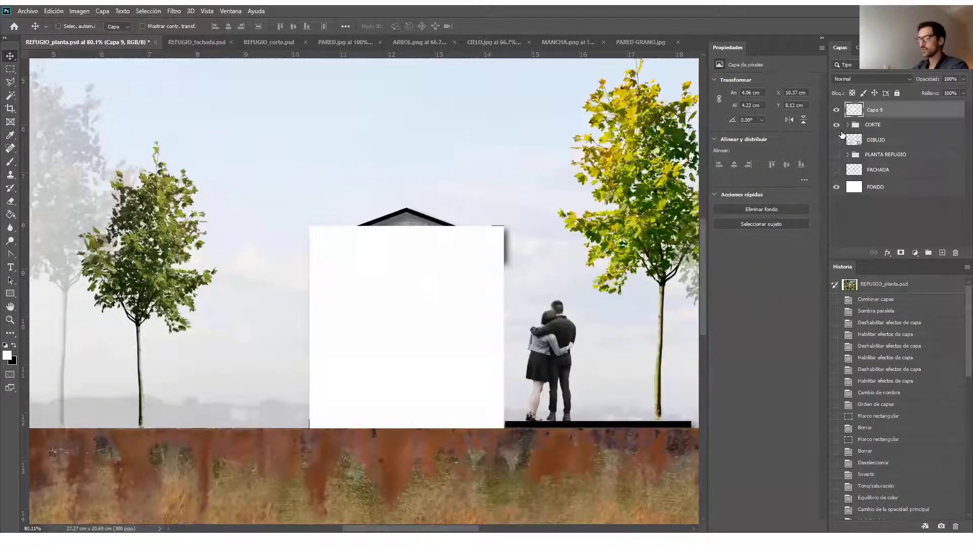
click(837, 111)
click(837, 111)
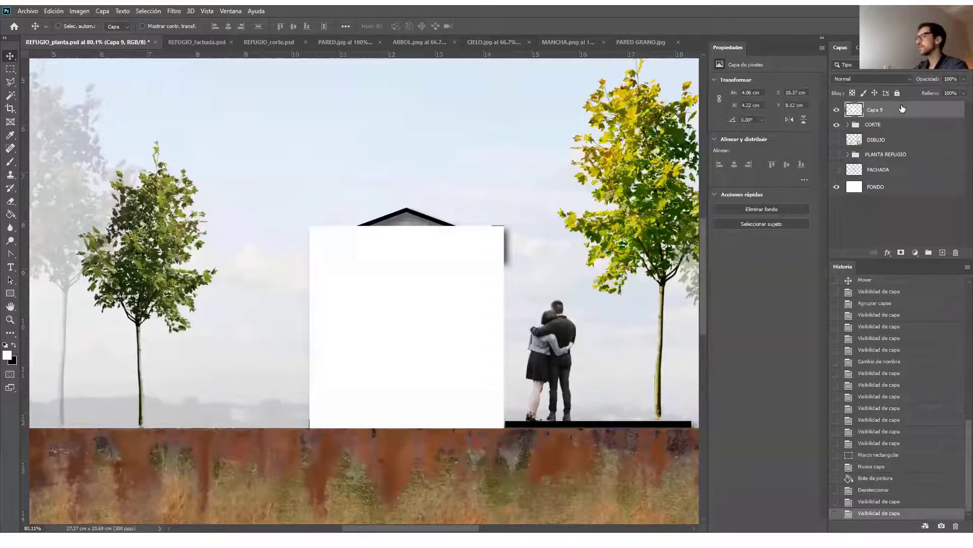
double_click(875, 110)
text(PARED EXT)
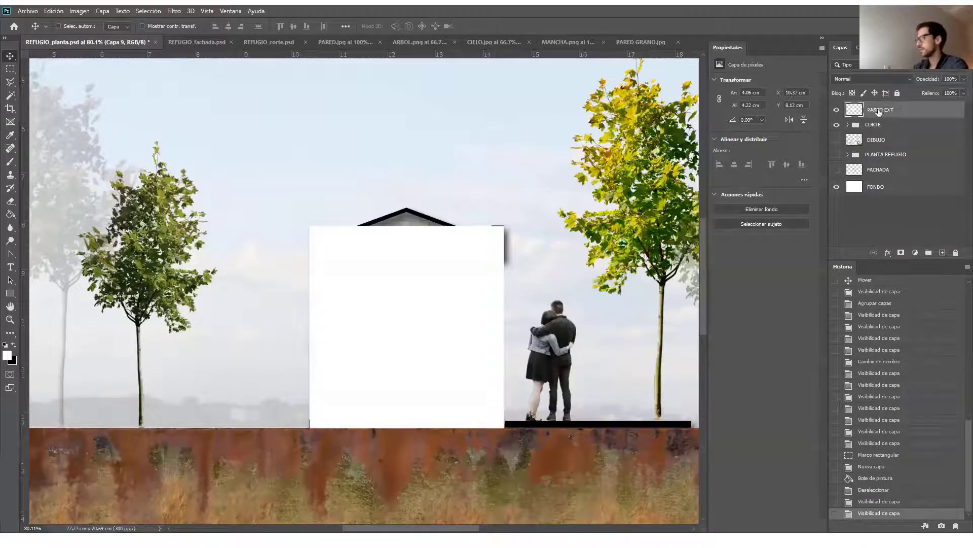
key(Return)
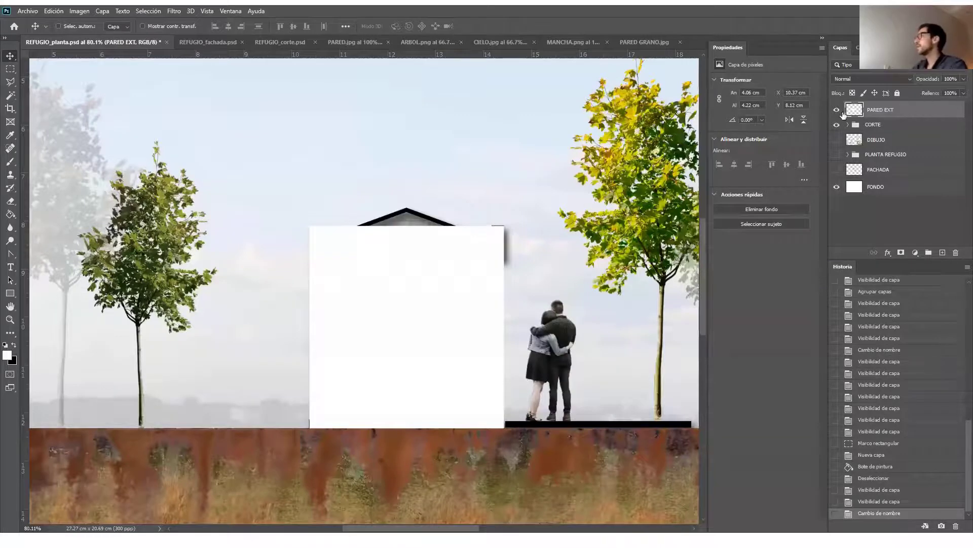
Step: Add a pattern overlay with the grainy wall texture to the PARED EXT layer
double_click(853, 110)
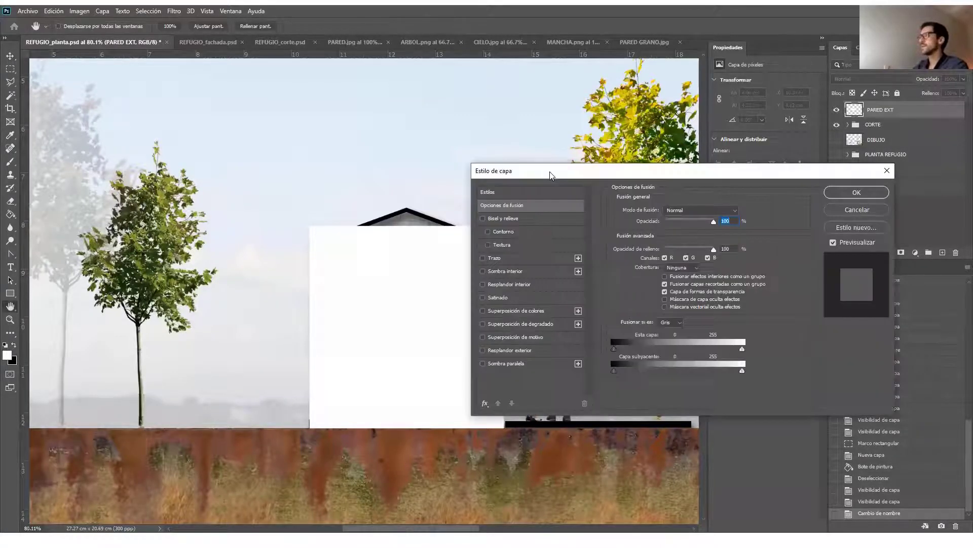
drag(555, 175, 600, 225)
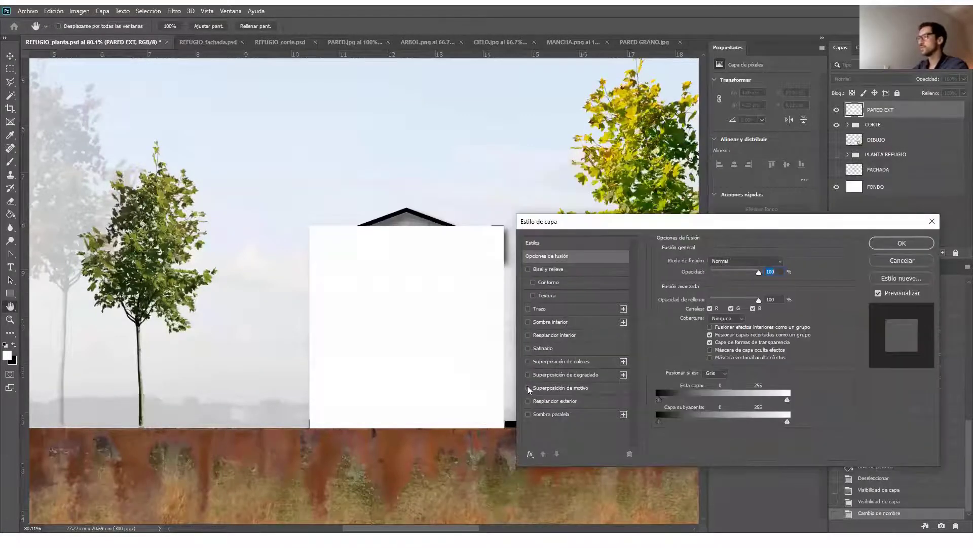
click(528, 387)
click(551, 388)
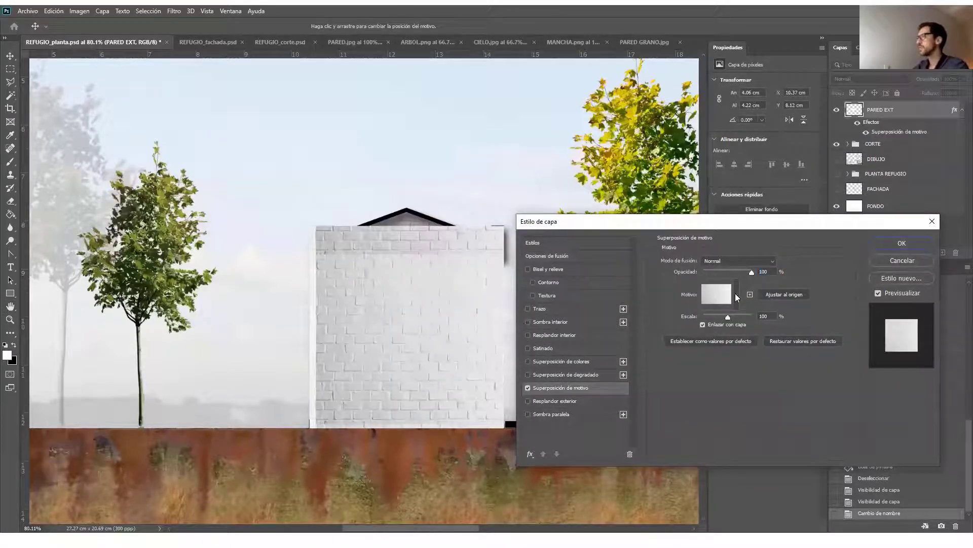
click(737, 298)
click(661, 418)
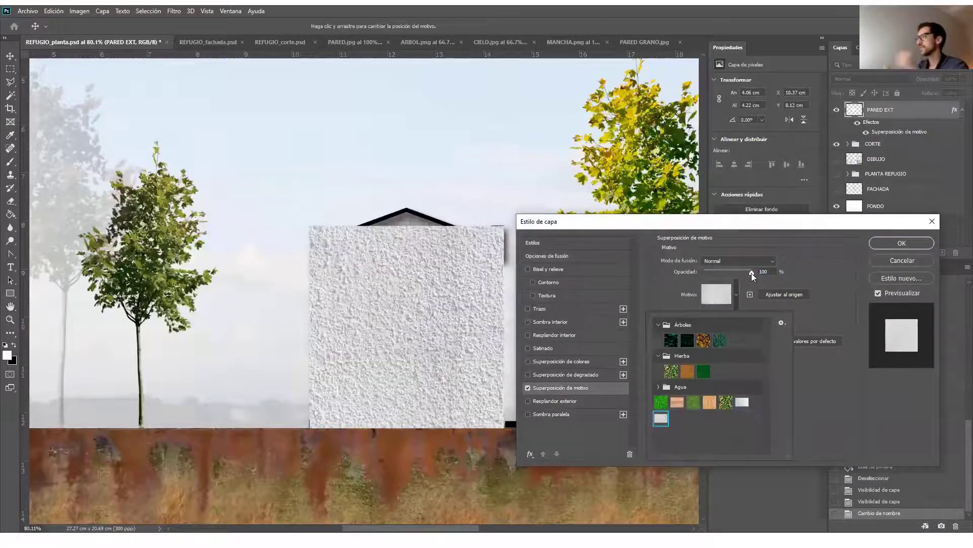
Step: Scale PARED EXT's grain pattern to 25% and shift the texture within the wall
click(665, 293)
drag(718, 316, 708, 315)
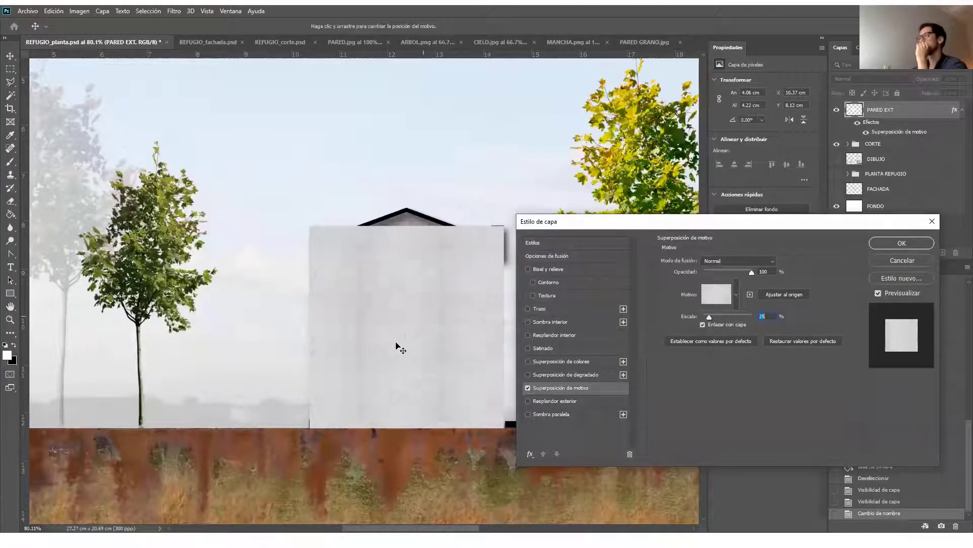
drag(352, 345, 328, 335)
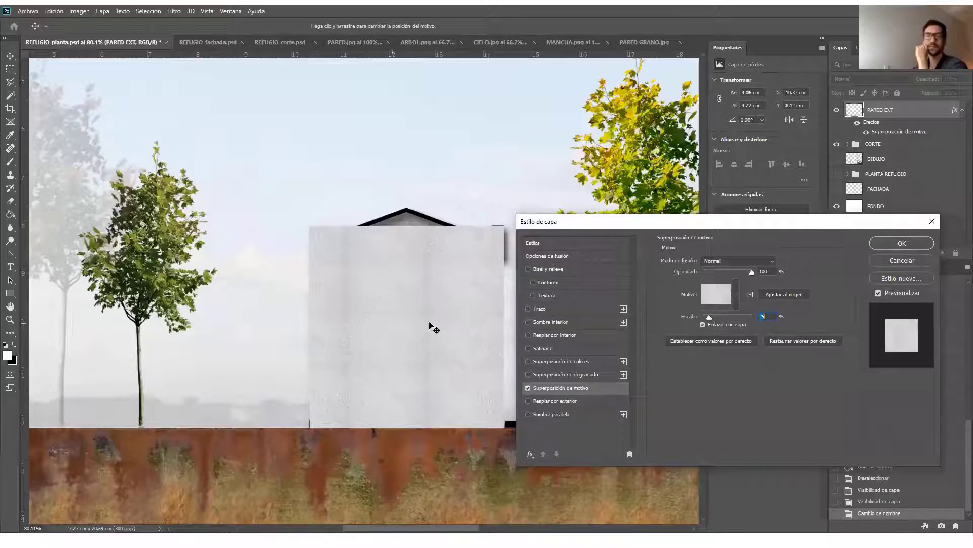
key(Return)
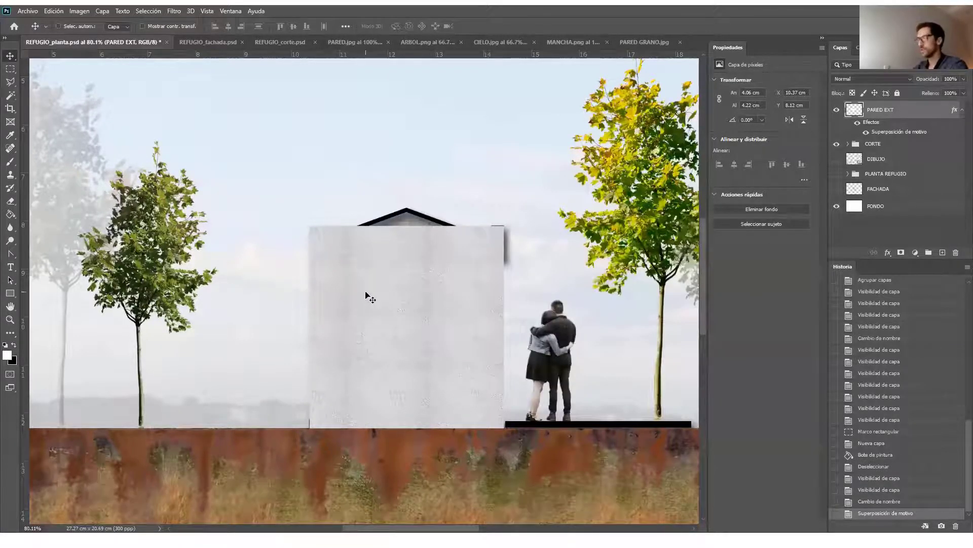
Step: Cut a rectangular opening about 2.6 cm wide out of the PARED EXT wall, reaching down past its base, and clear the selection
key(m)
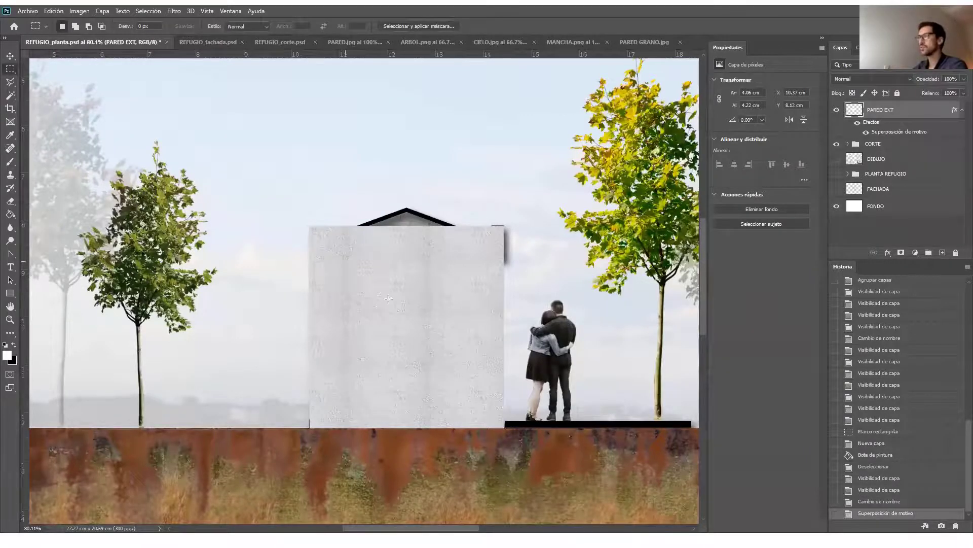
drag(345, 261, 468, 445)
drag(437, 406, 434, 406)
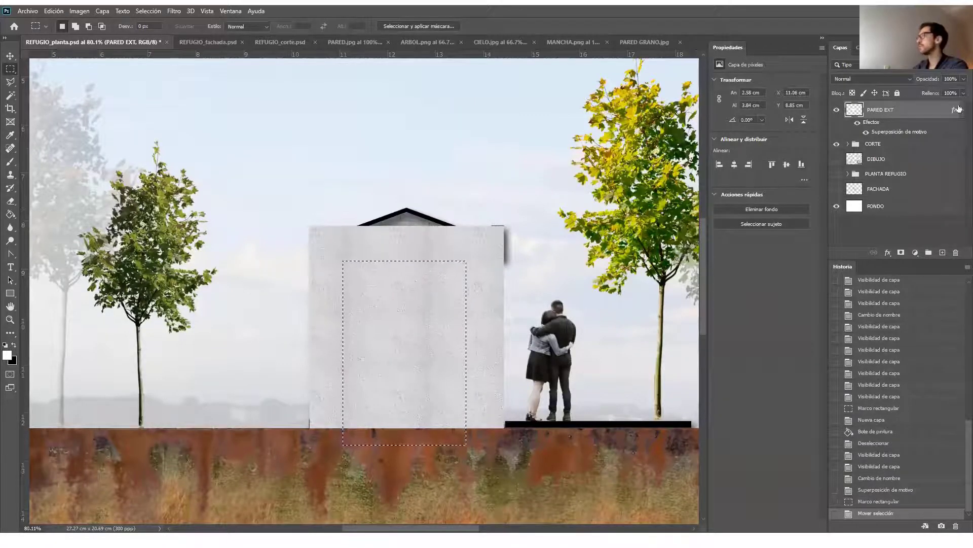
key(Delete)
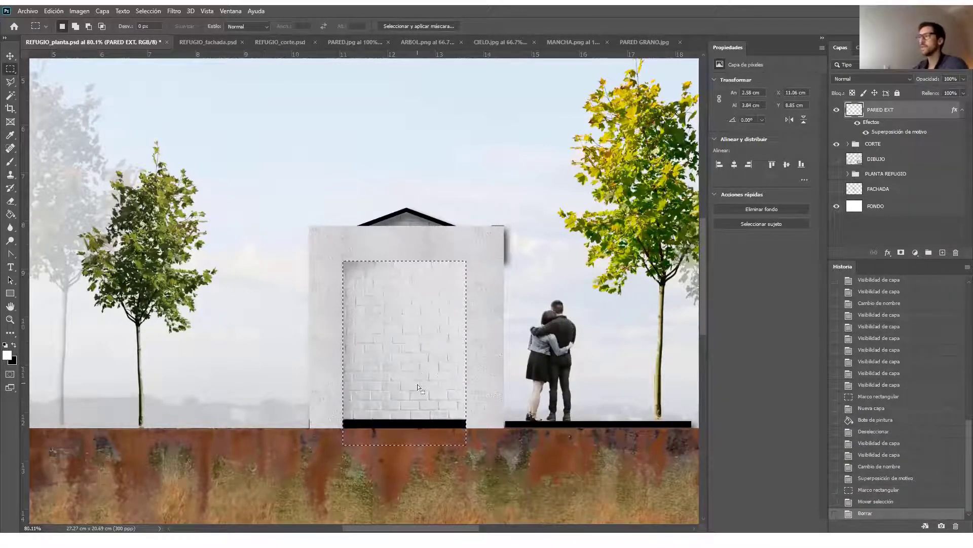
key(ctrl+d)
key(z)
drag(419, 342, 406, 337)
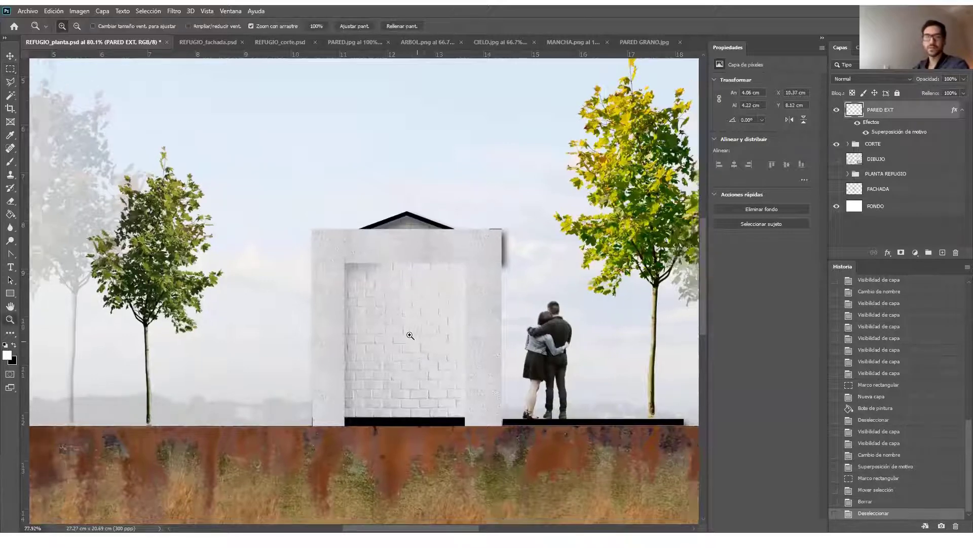
key(v)
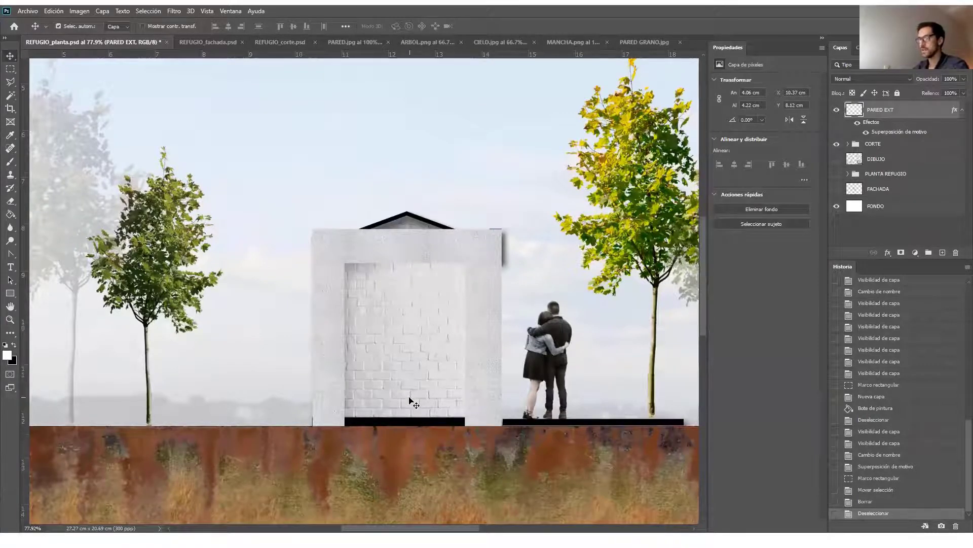
key(ctrl+z)
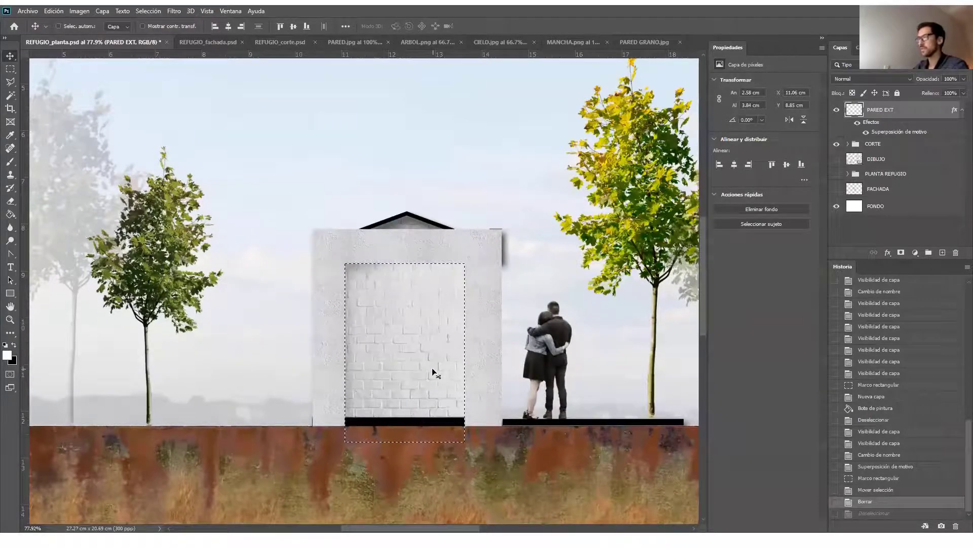
key(ctrl+shift+z)
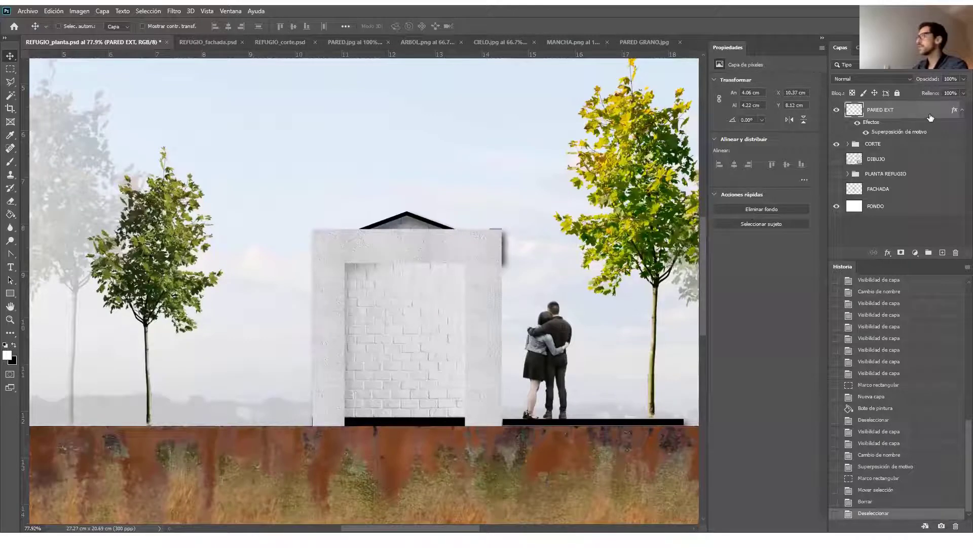
Step: Add a drop shadow to PARED EXT with a distance of 38 px, and soften it with a larger size and lower opacity
double_click(856, 111)
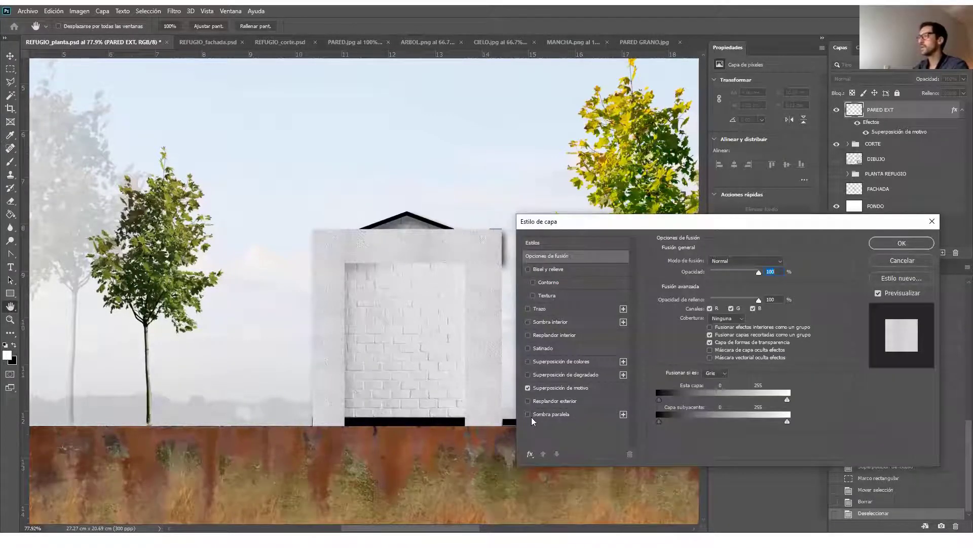
click(528, 414)
click(550, 415)
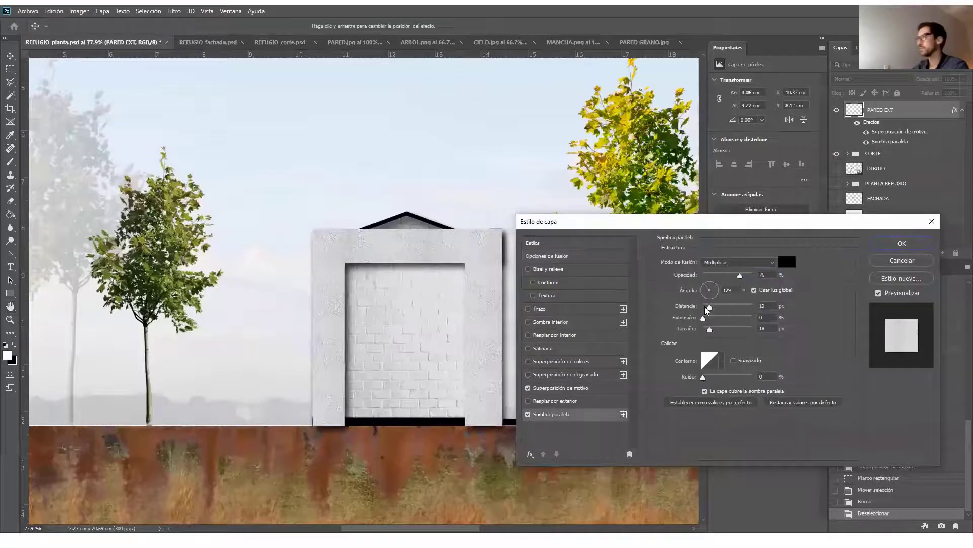
drag(712, 308, 717, 332)
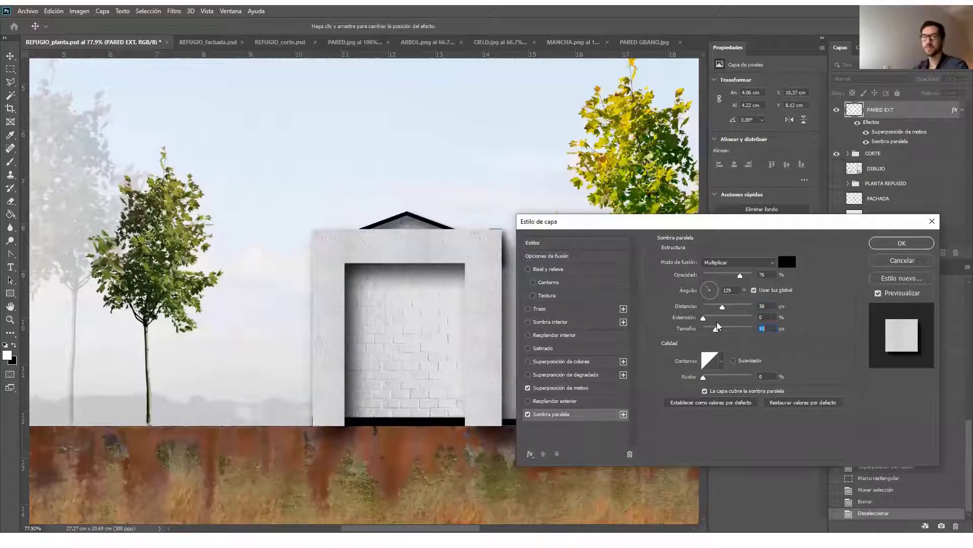
drag(740, 276, 725, 277)
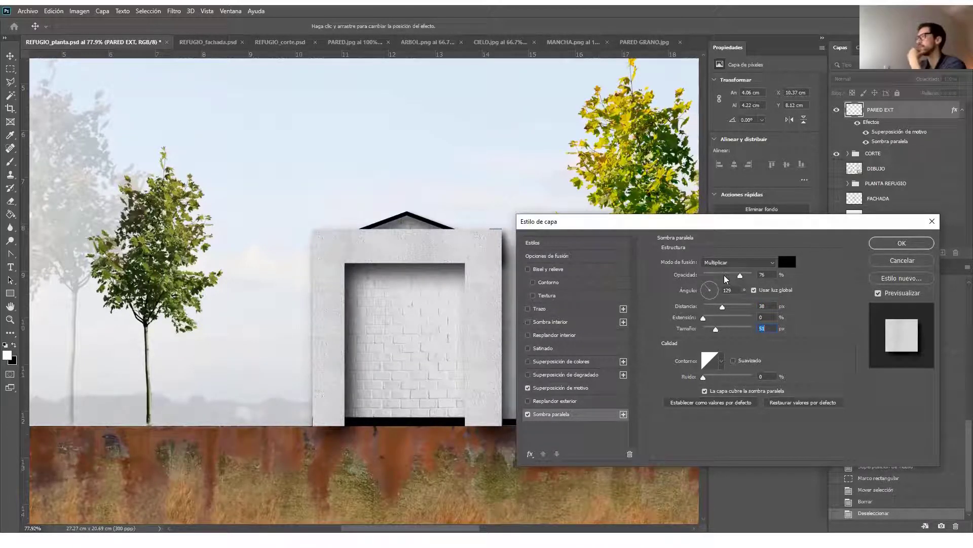
click(900, 244)
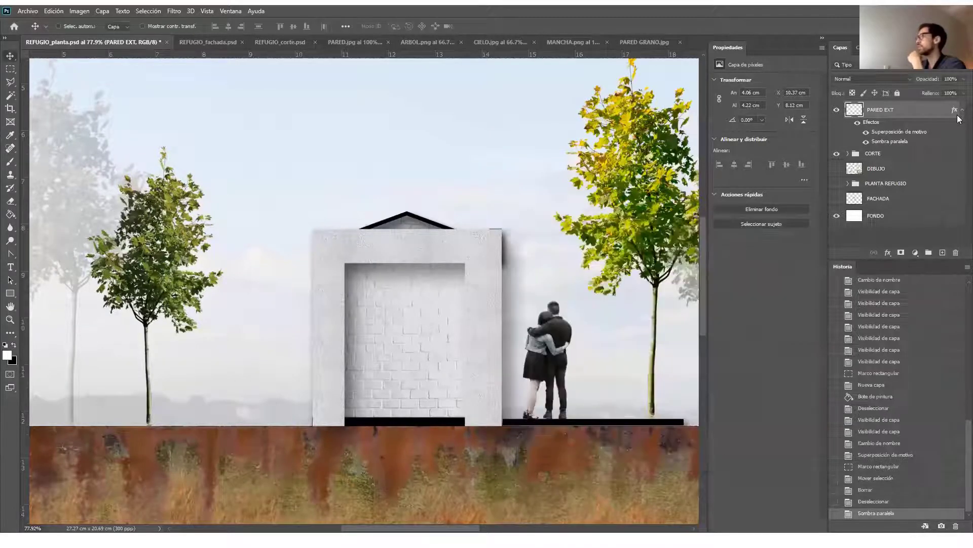
Step: Select the wall opening, about 2.6 by 3.5 cm, and add a new layer named VIDRIO above the CORTE group
key(m)
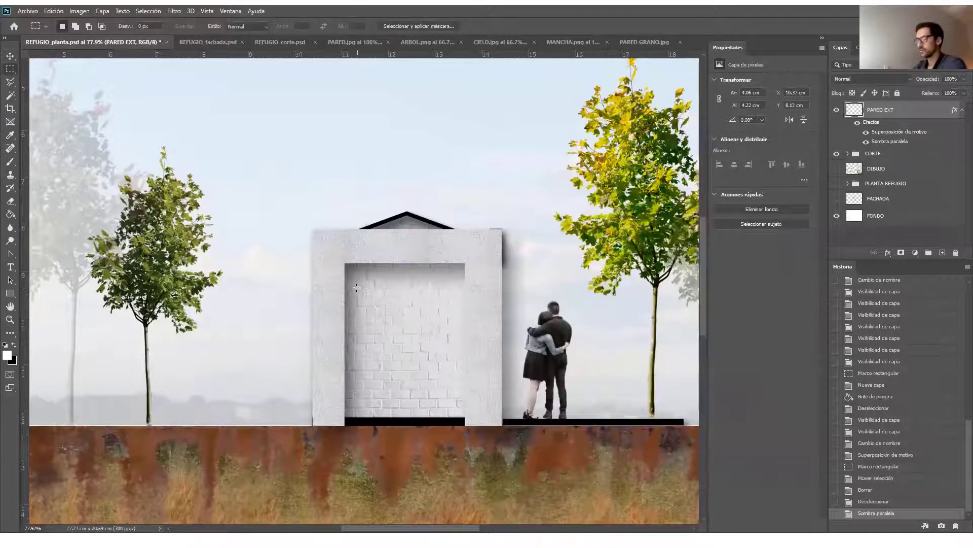
drag(344, 262, 466, 425)
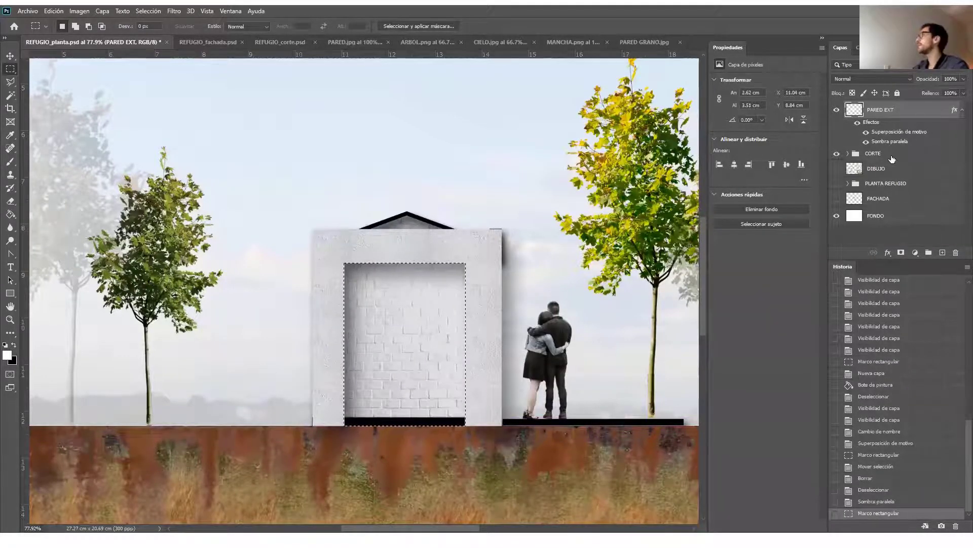
click(892, 154)
click(943, 252)
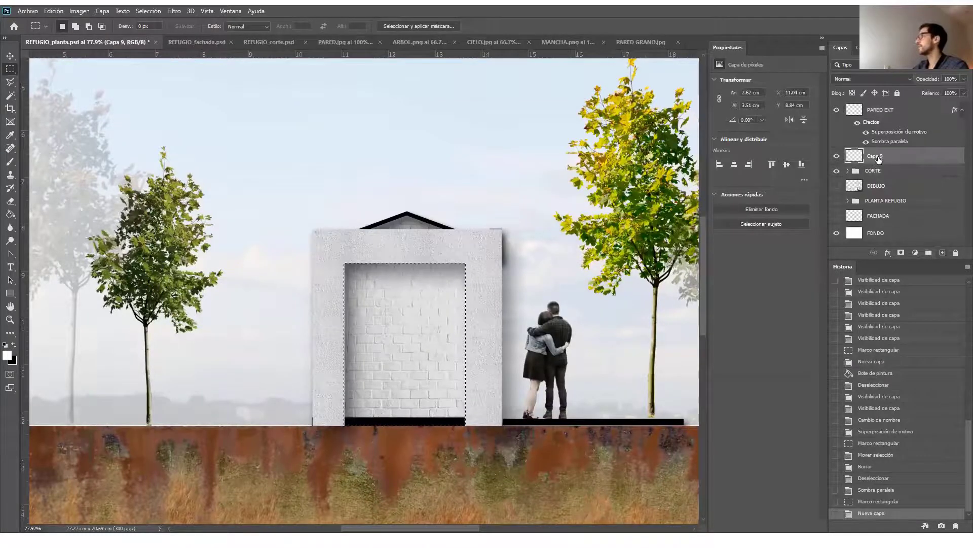
double_click(875, 156)
text(VIDRIO)
key(Return)
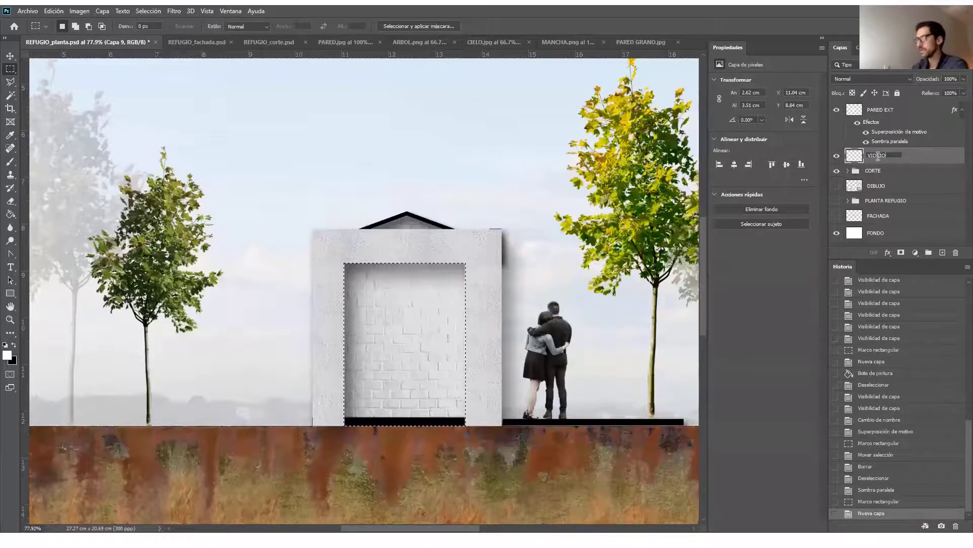
Step: Fill the selected opening on VIDRIO with cyan 0ff7ff and clear the selection
click(10, 214)
click(8, 356)
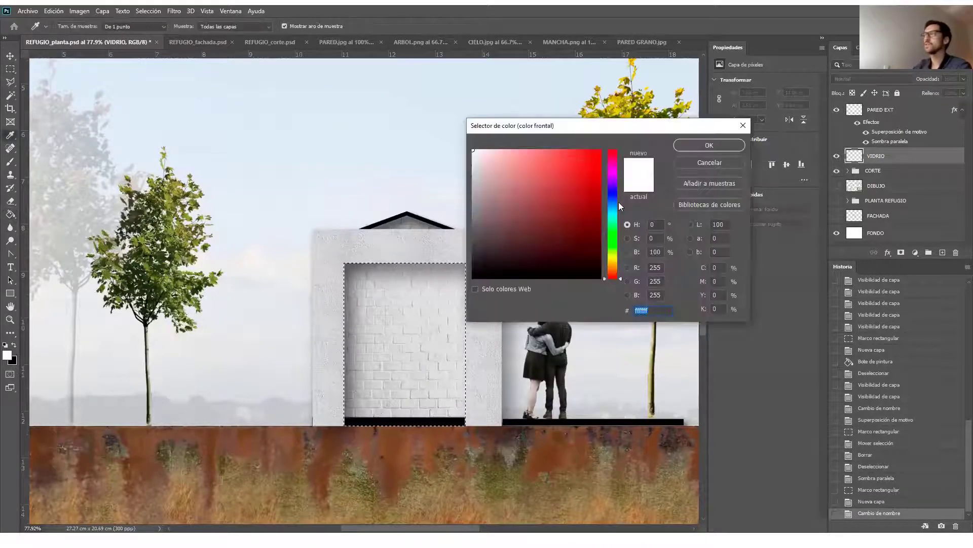
drag(617, 202, 626, 244)
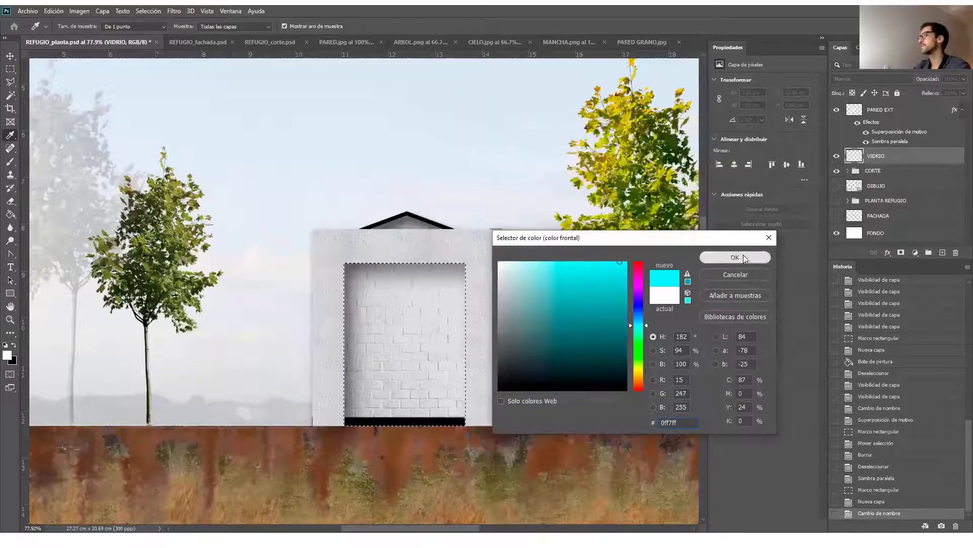
click(743, 255)
click(418, 315)
key(ctrl+d)
key(v)
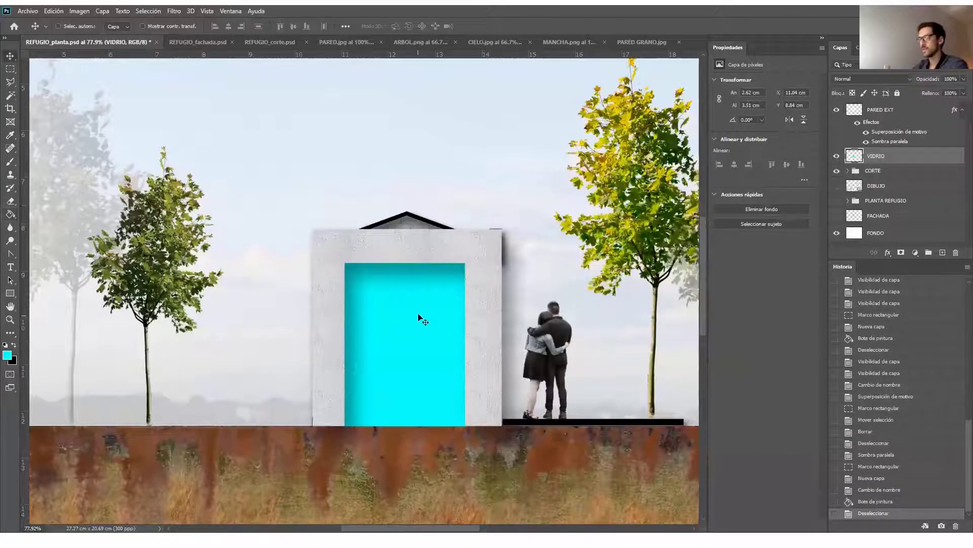
Step: Lower VIDRIO's opacity to 15% and reduce its saturation to -56
drag(963, 79, 925, 91)
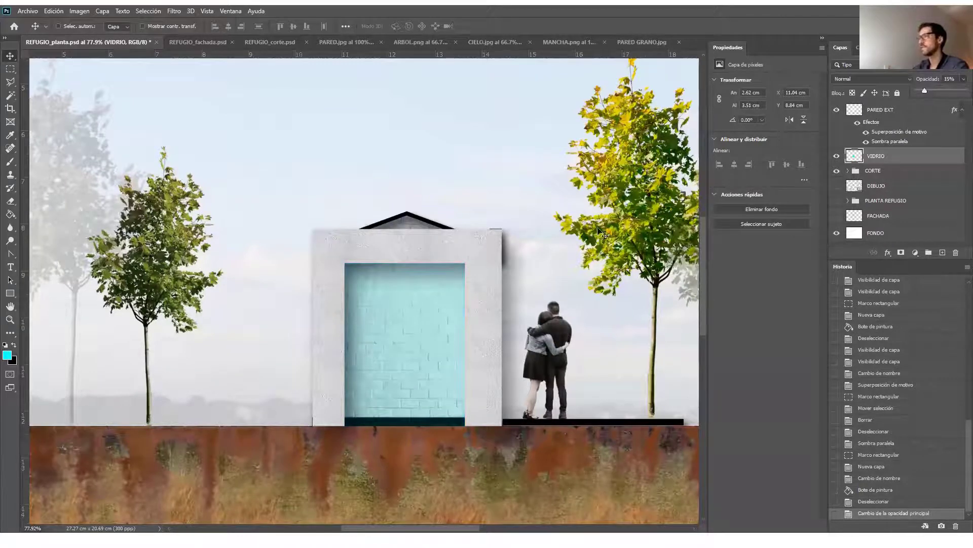
click(510, 296)
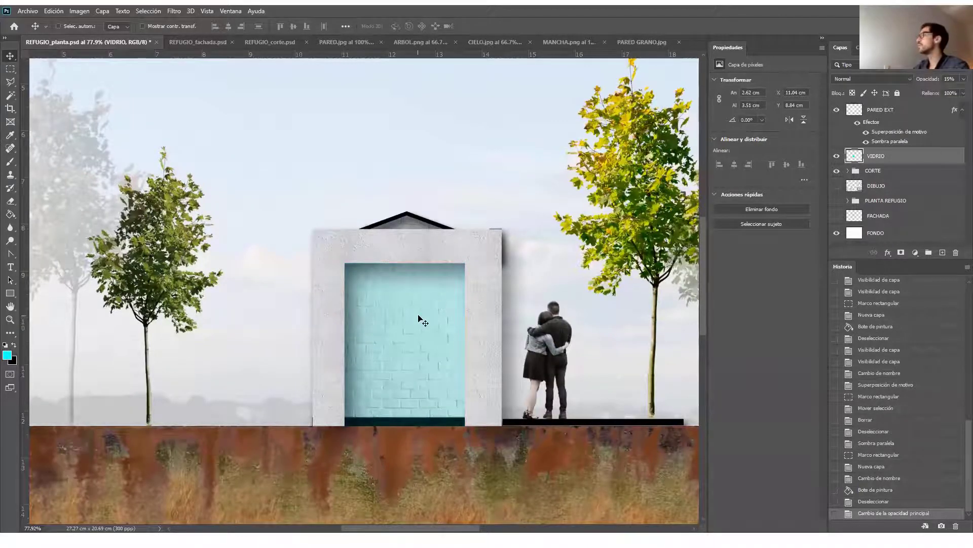
key(ctrl)
key(ctrl+u)
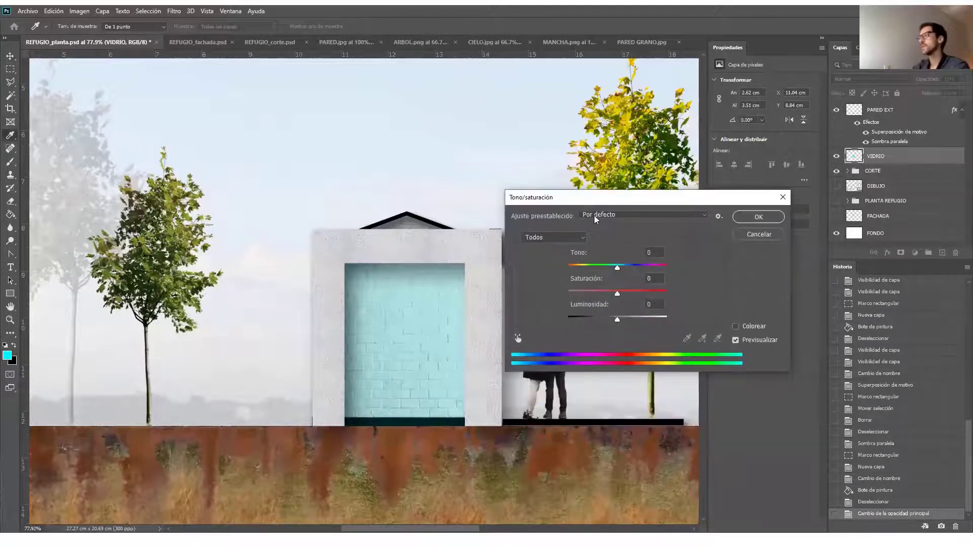
drag(598, 198, 615, 260)
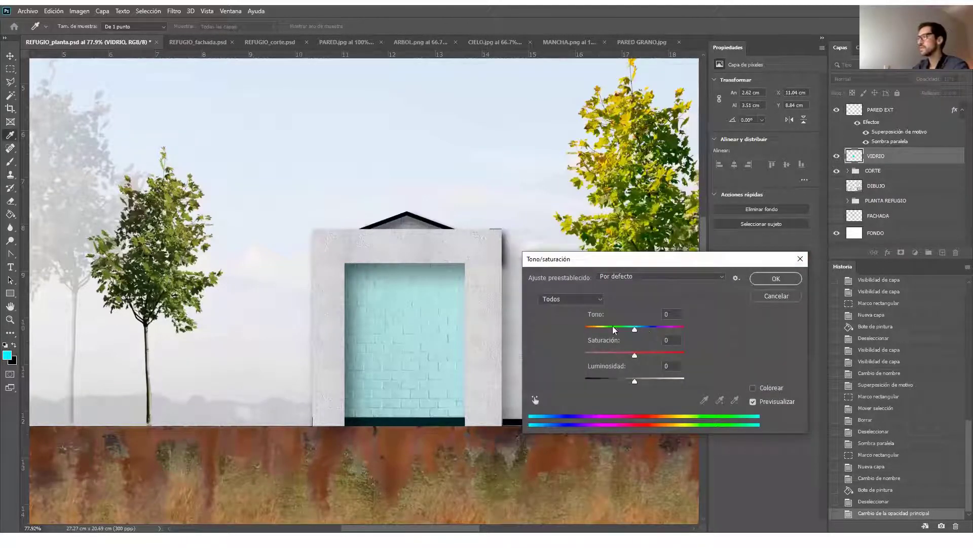
click(610, 354)
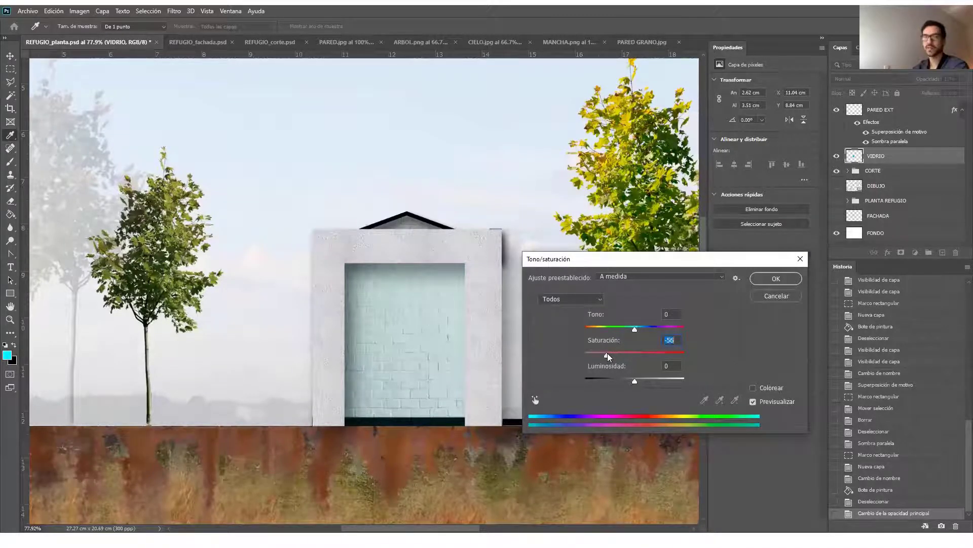
click(770, 279)
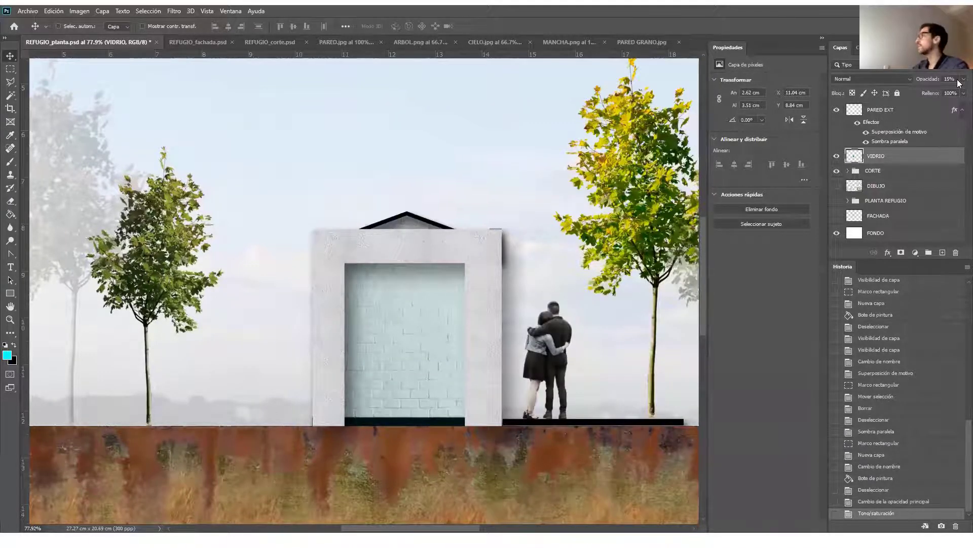
Step: Set VIDRIO's opacity to 50%, and shift its hue to +21 and saturation to -51
drag(937, 89, 942, 89)
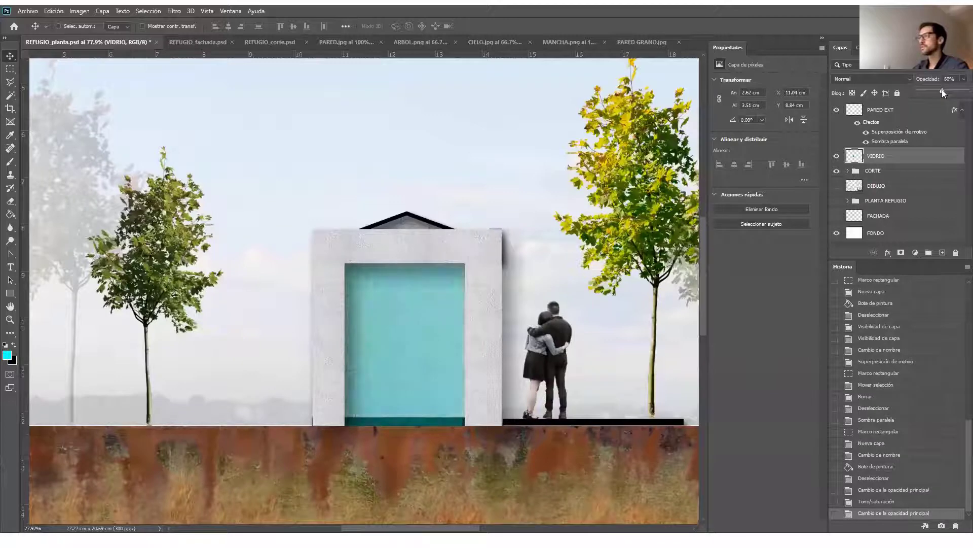
key(ctrl)
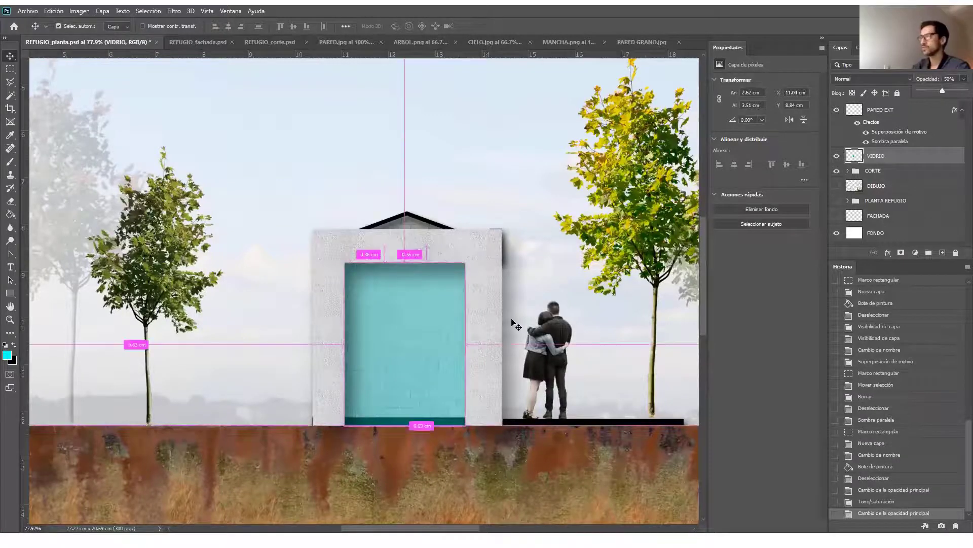
key(ctrl+u)
drag(616, 327, 646, 324)
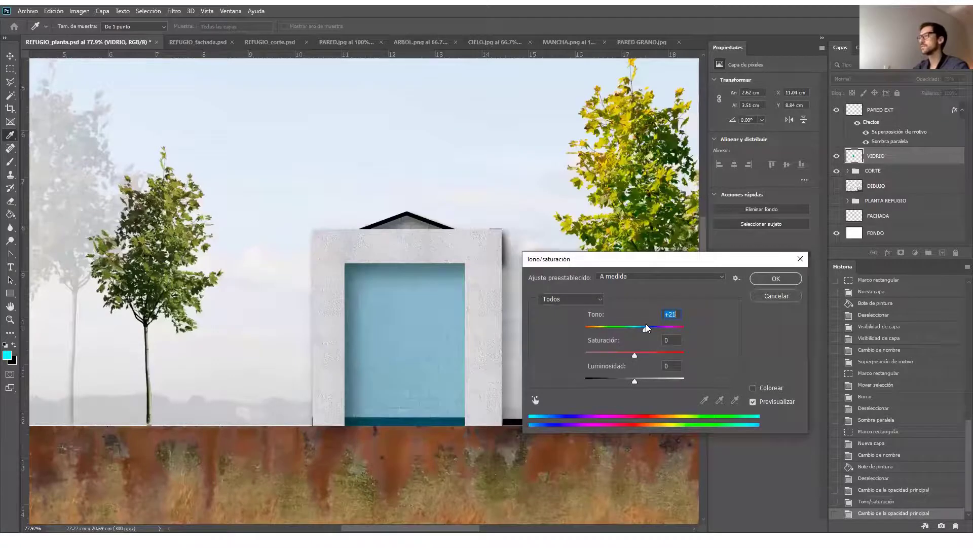
click(611, 353)
drag(614, 353, 610, 353)
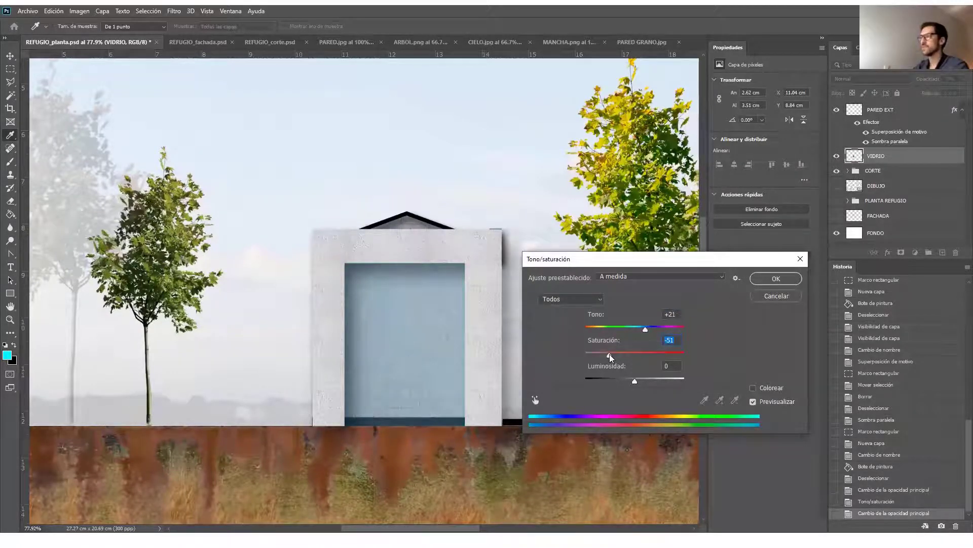
click(776, 279)
key(v)
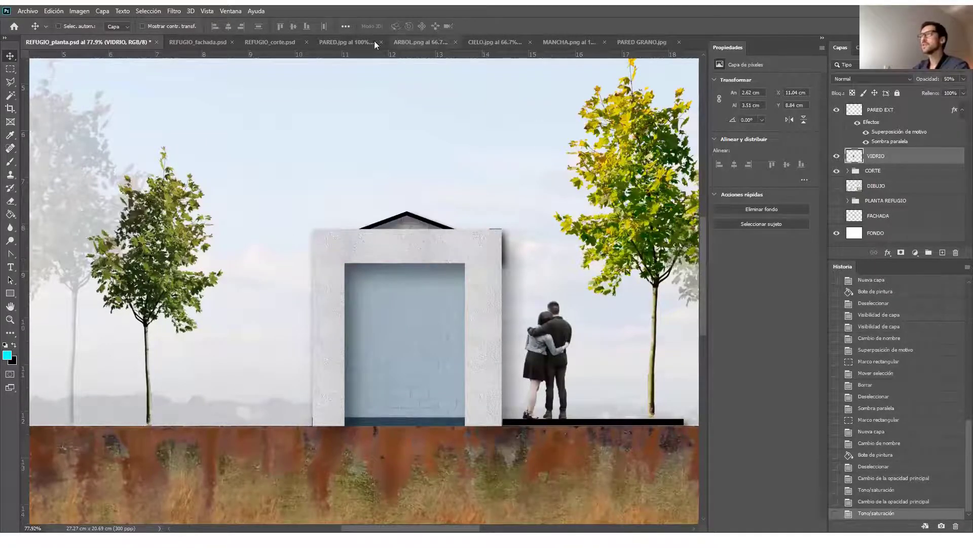
Step: Check REFUGIO_fachada.psd for reference, and draw three 1 px white diagonal reflection lines across the glass in REFUGIO_planta.psd
click(214, 41)
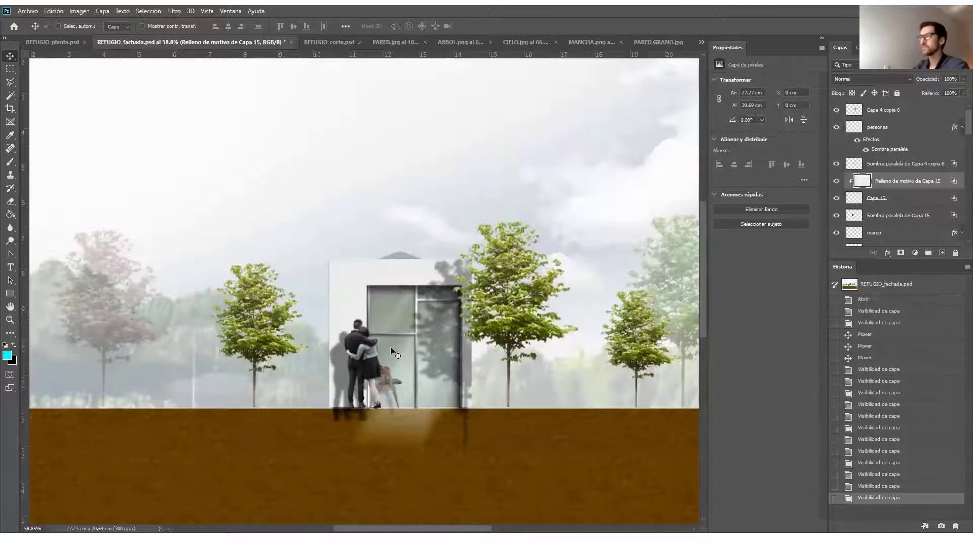
click(54, 42)
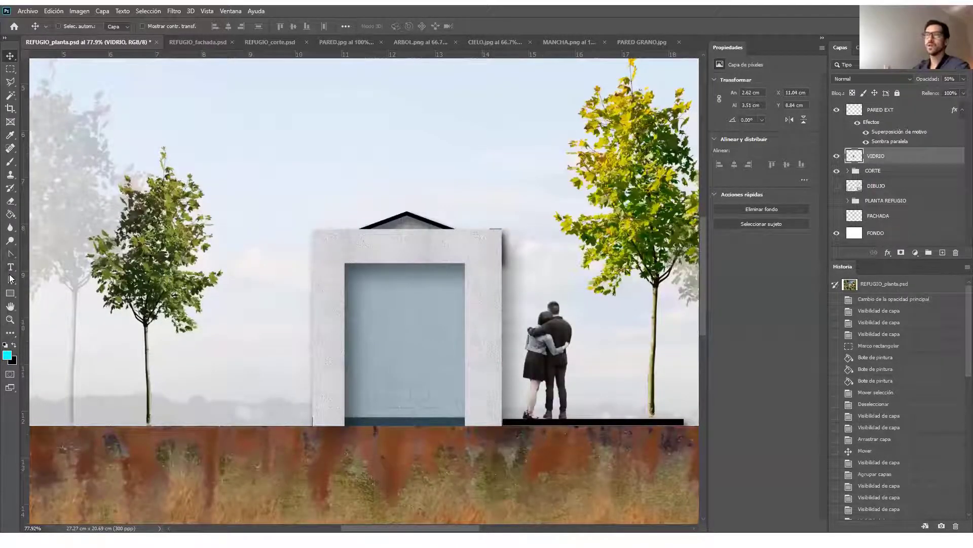
click(10, 294)
drag(10, 297, 65, 333)
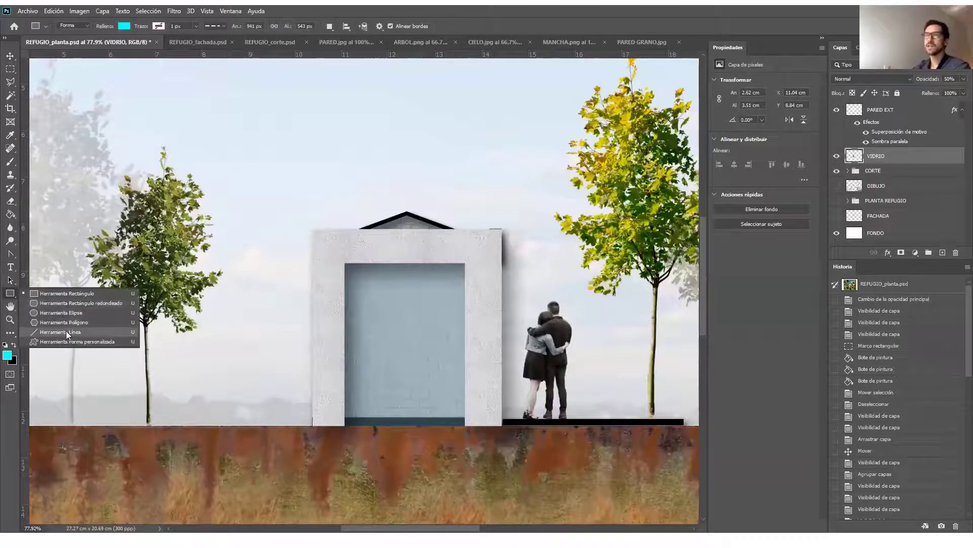
click(66, 332)
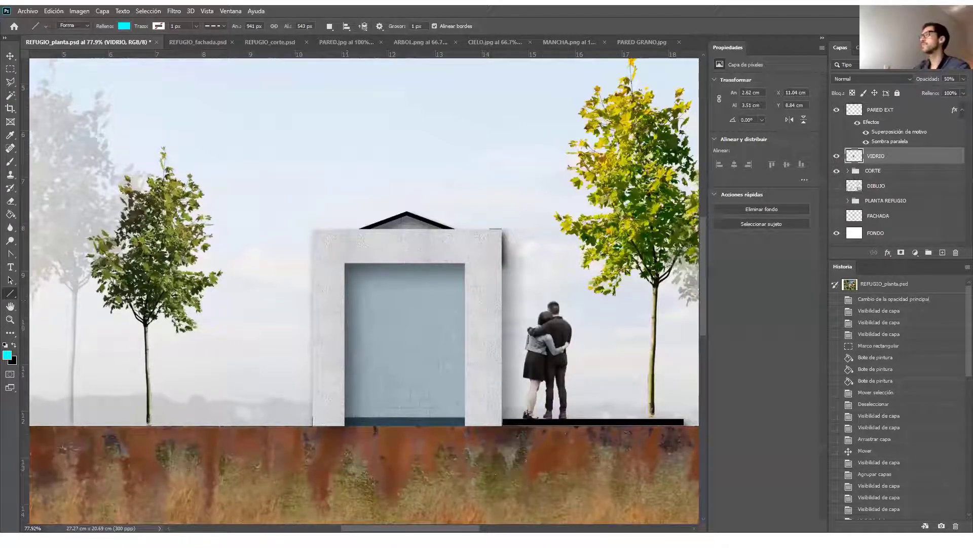
click(124, 26)
click(60, 80)
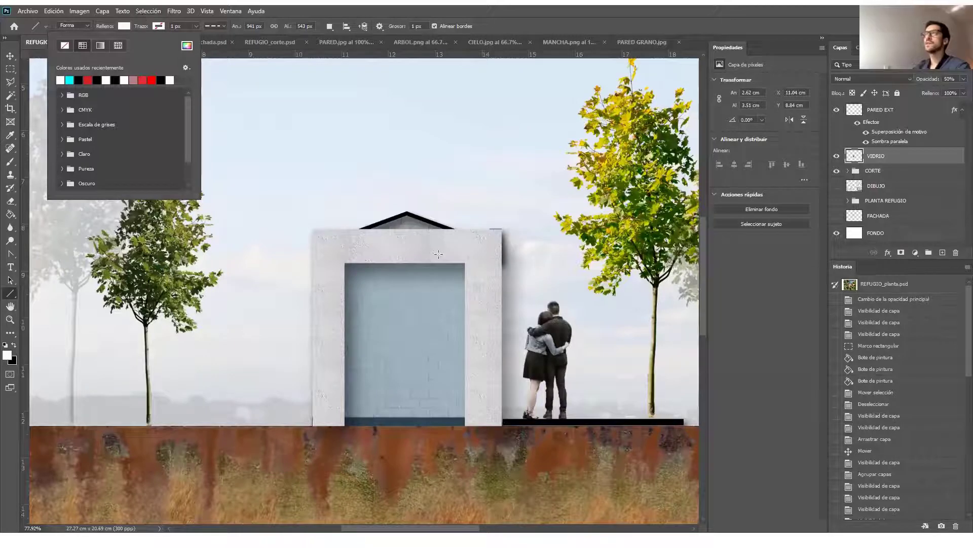
drag(438, 243, 312, 384)
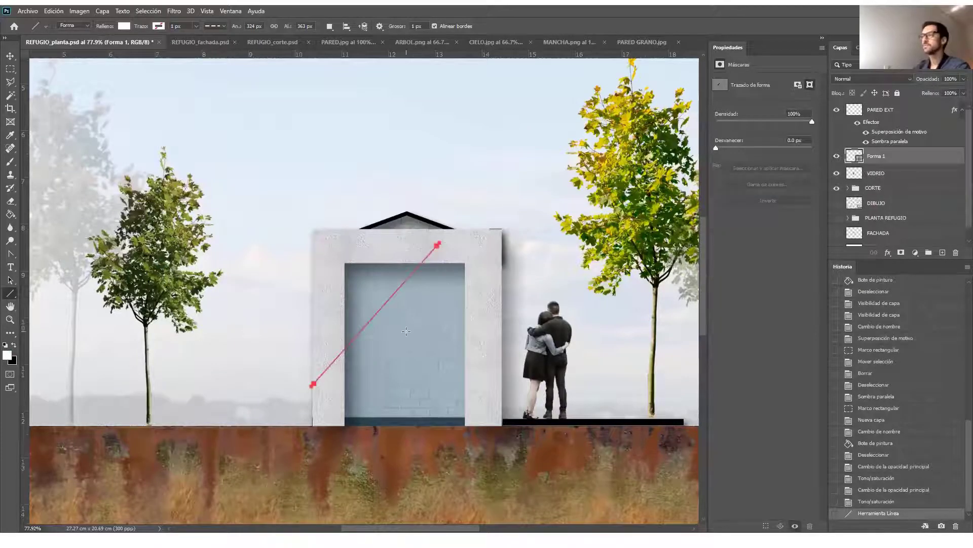
mouse_move(458, 260)
mouse_down()
mouse_move(368, 360)
mouse_move(341, 422)
mouse_up()
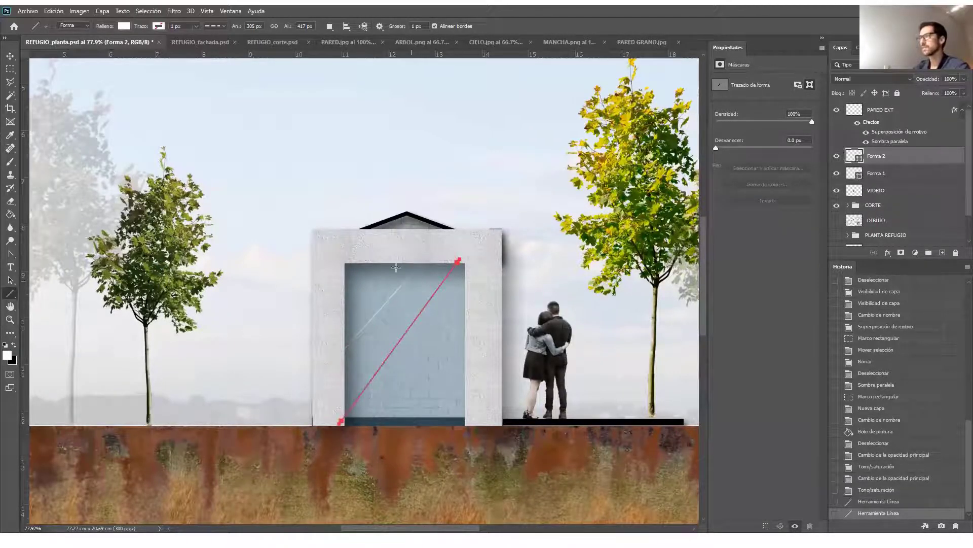
drag(473, 294, 404, 445)
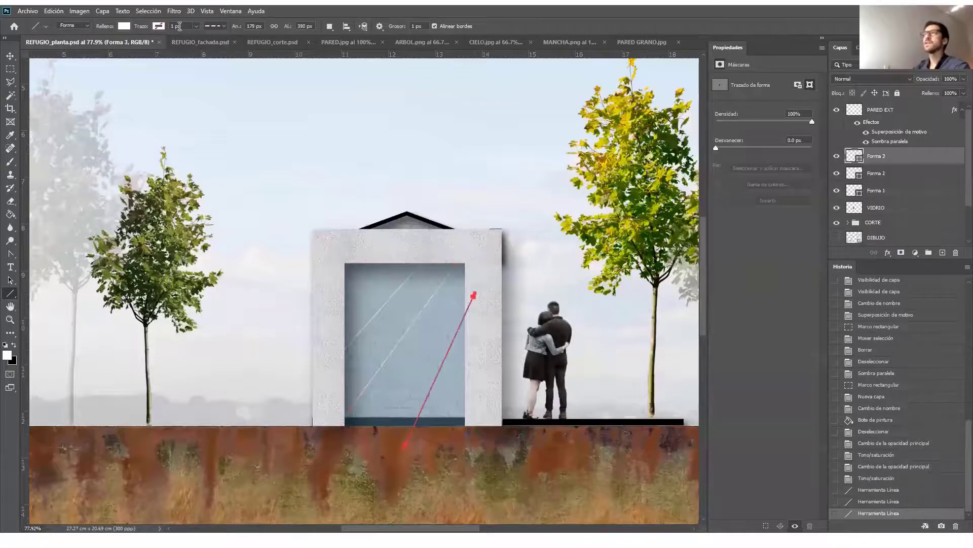
Step: Draw two more diagonal lines across the glass, one with the stroke width at 4.68 px and one at 26.52 px
click(196, 26)
drag(198, 36, 197, 36)
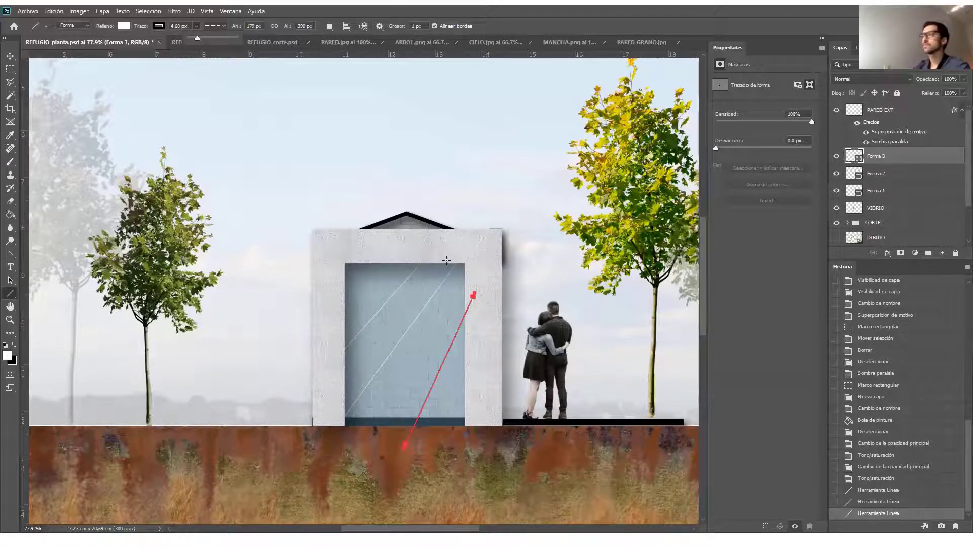
drag(356, 449, 446, 262)
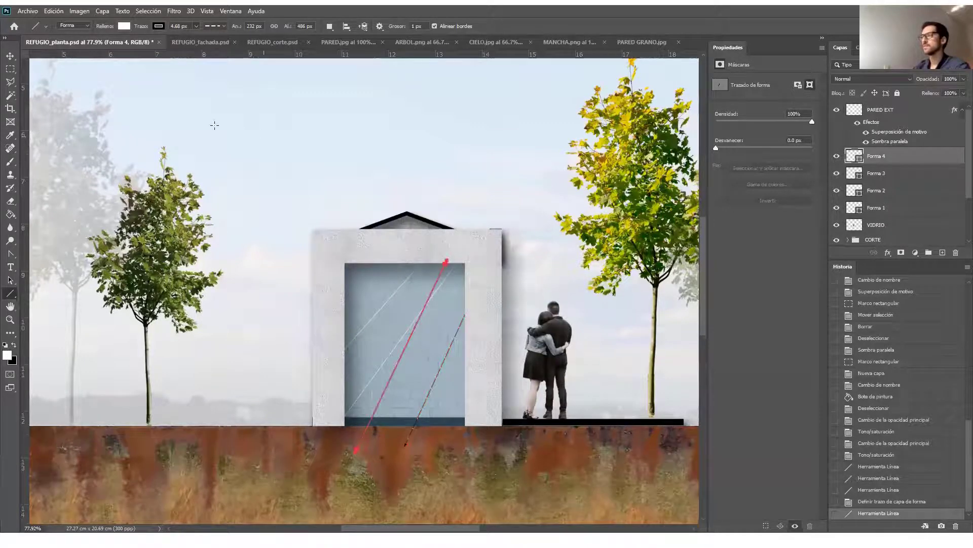
click(197, 25)
drag(199, 34, 199, 36)
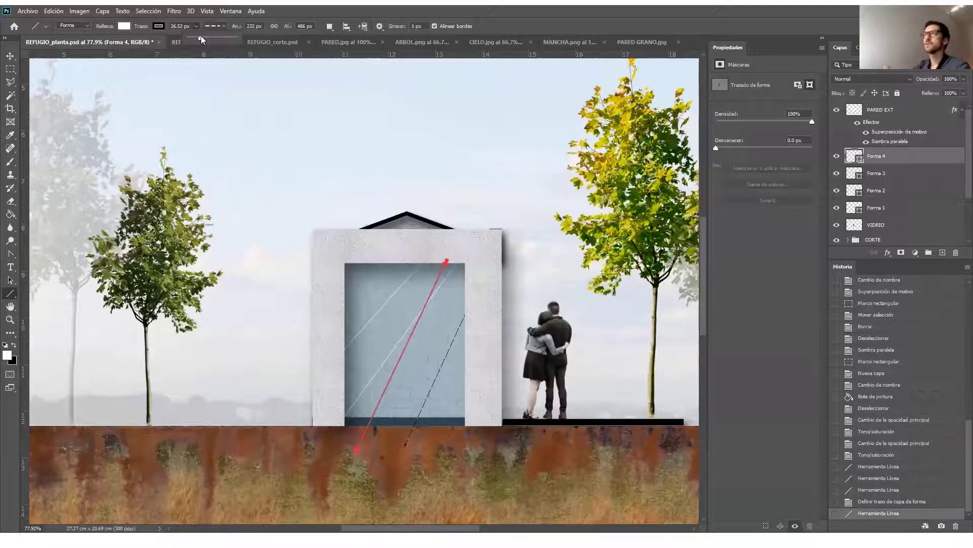
drag(388, 250, 328, 391)
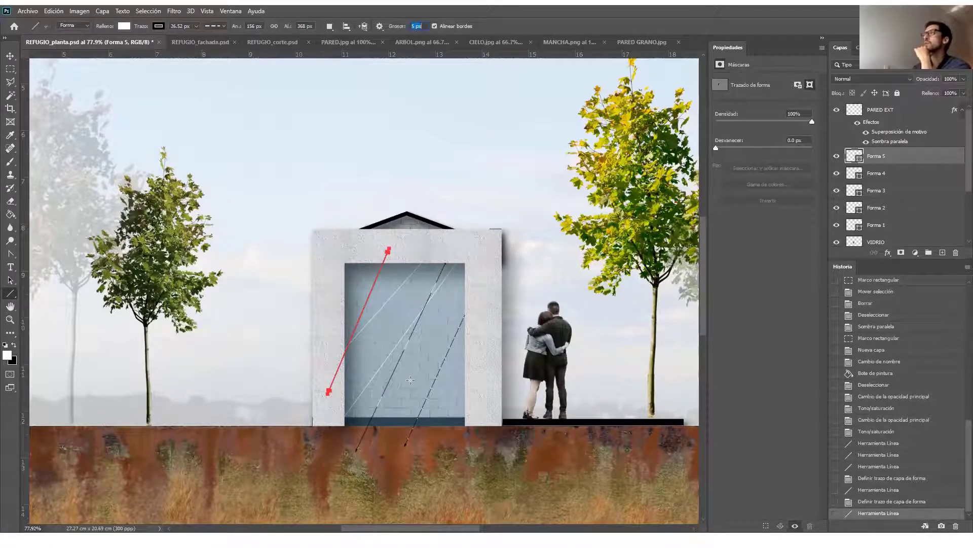
Step: Try a 5 px diagonal line, undo it, and turn off the Line tool's start and end arrowheads
drag(443, 243, 337, 416)
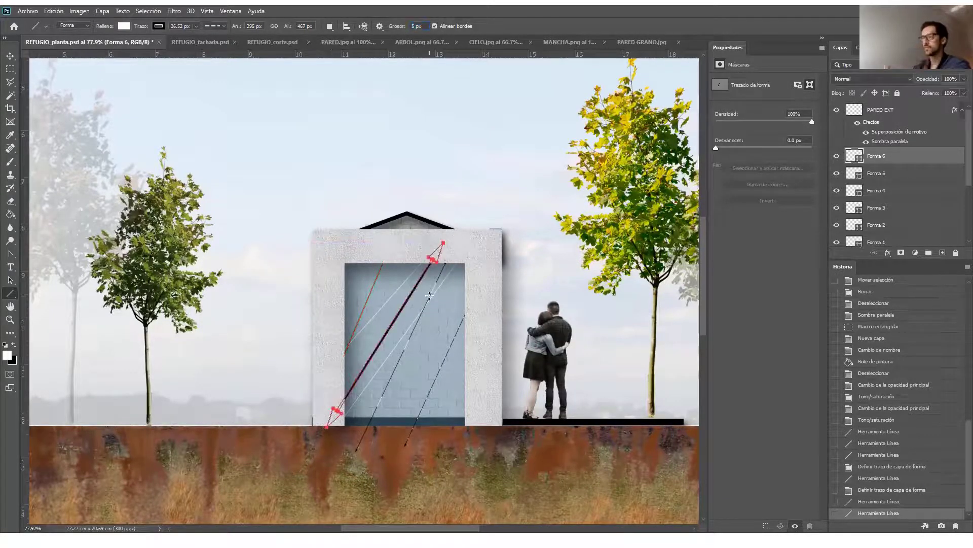
key(ctrl+z)
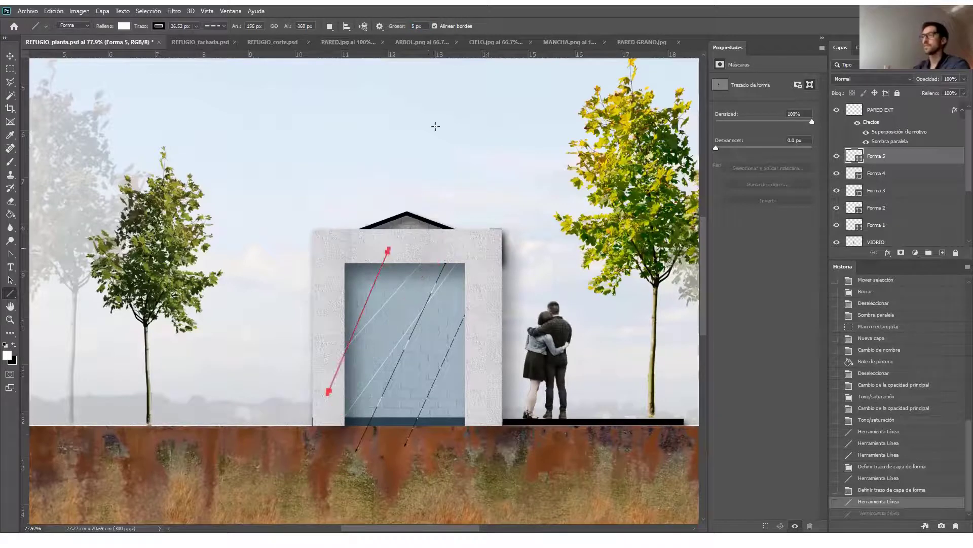
click(379, 26)
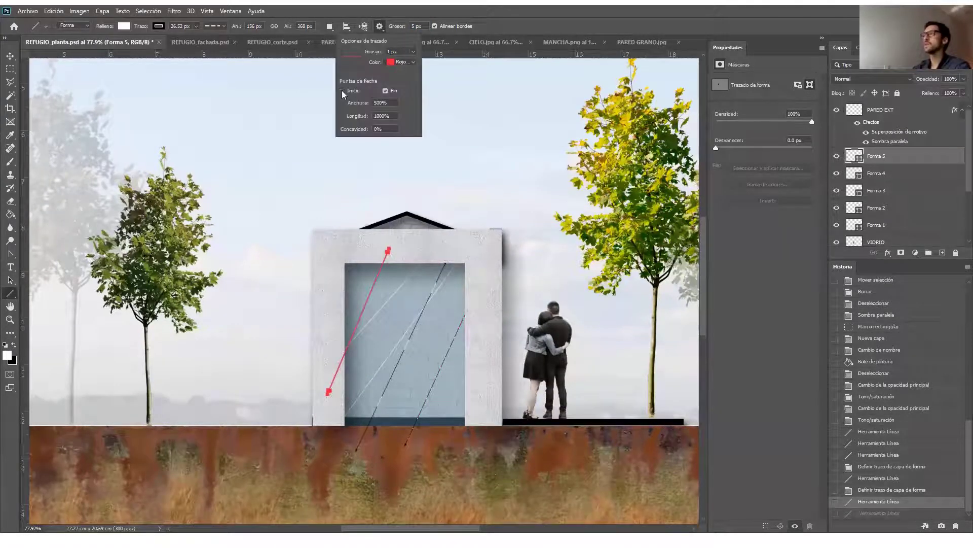
click(385, 90)
click(382, 26)
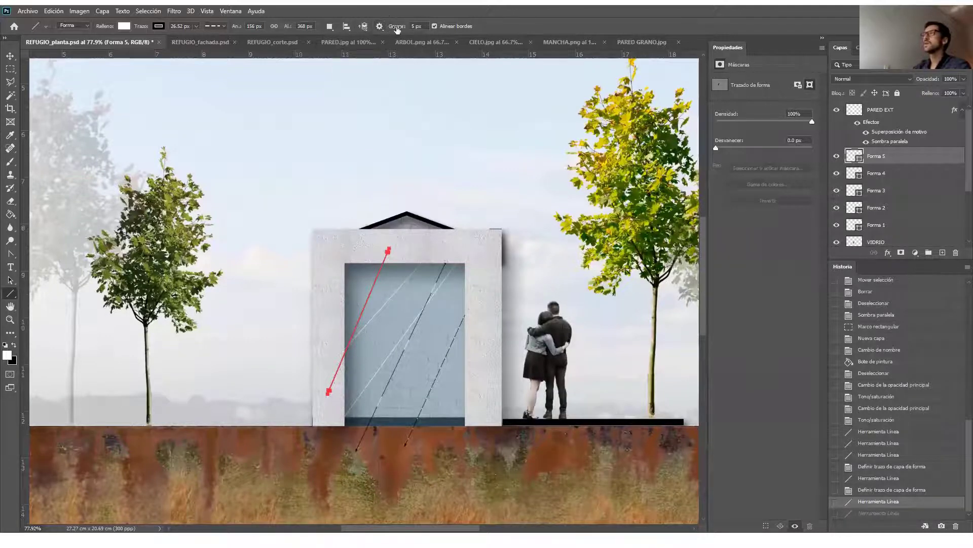
Step: Draw two 7 px diagonal lines with a solid white stroke across the glass
drag(419, 252, 344, 444)
key(ctrl+z)
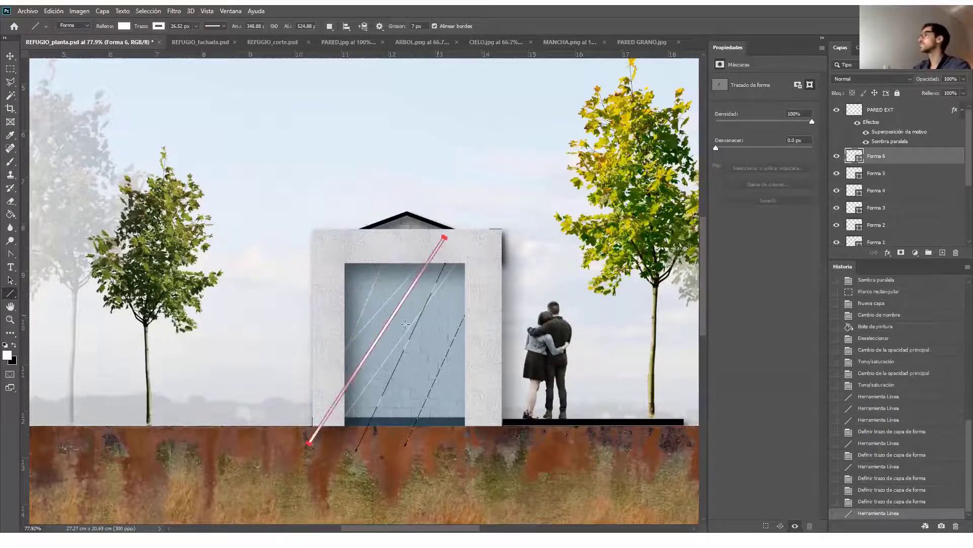
drag(465, 293, 403, 460)
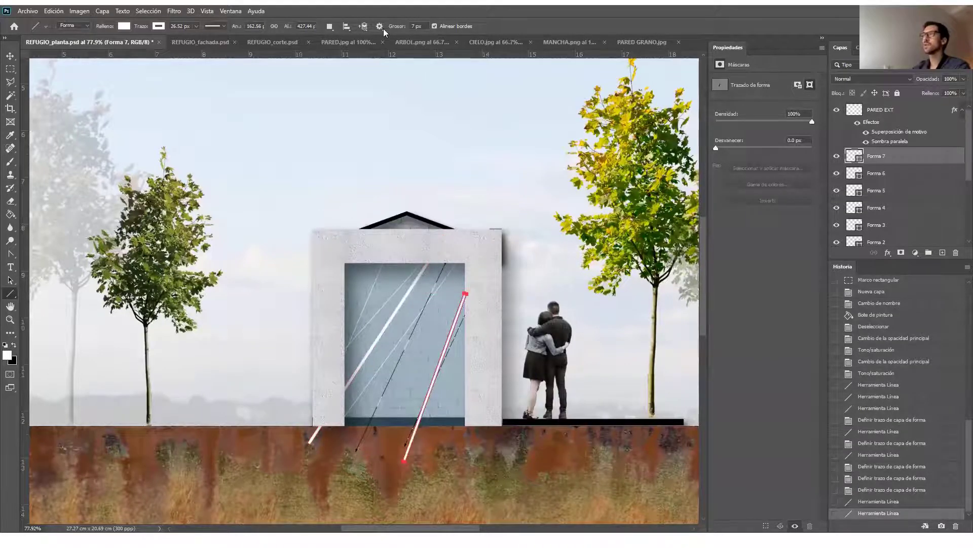
Step: Set the line thickness to 16 px and draw three broad white diagonal reflections across the glass
drag(396, 27, 402, 29)
drag(472, 261, 361, 437)
drag(470, 366, 425, 446)
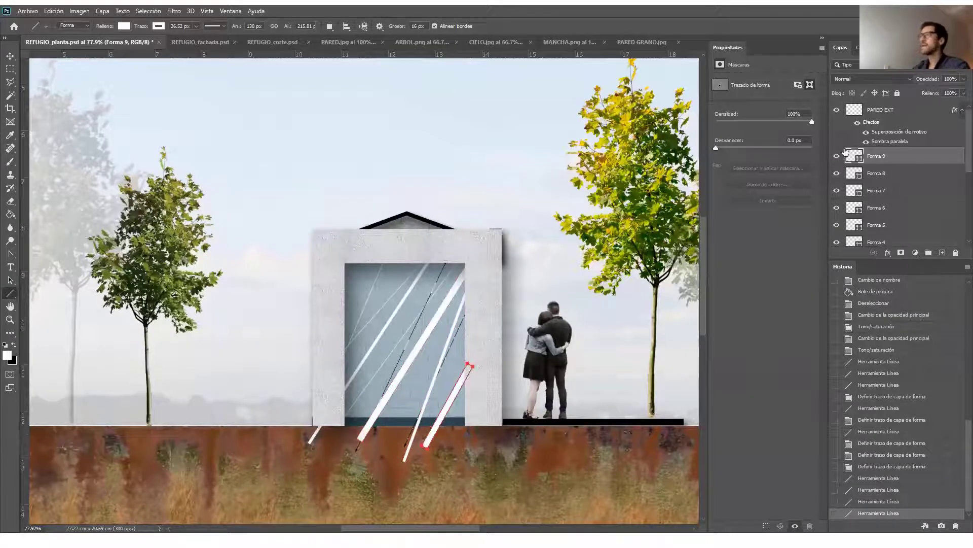
drag(318, 348, 374, 260)
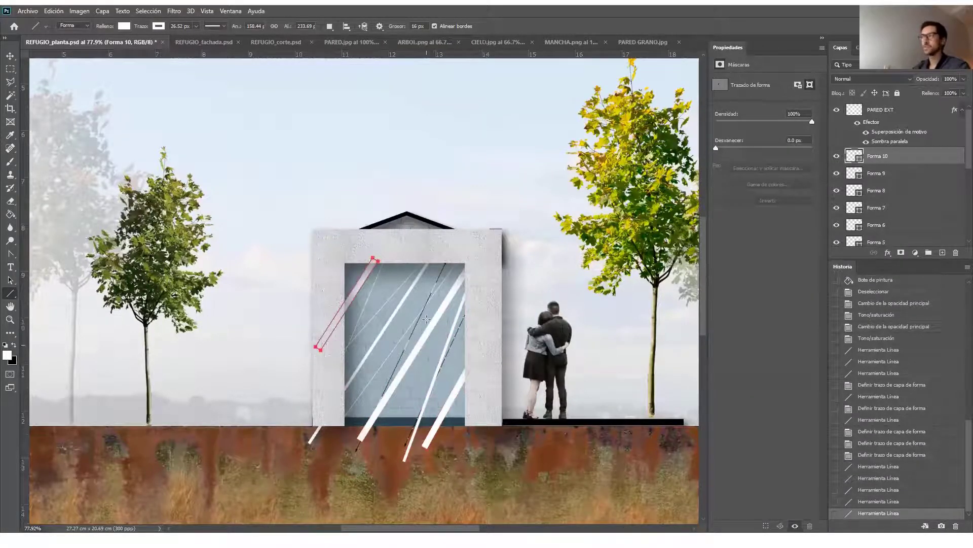
Step: Merge the line layers Forma 1 to Forma 10 into a single layer and rasterize it
click(10, 56)
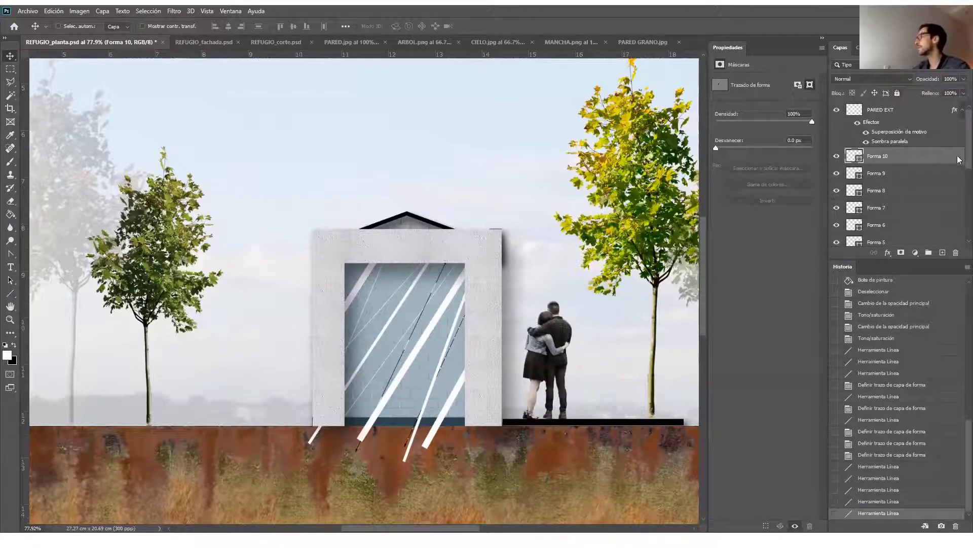
scroll(953, 205, down, 1)
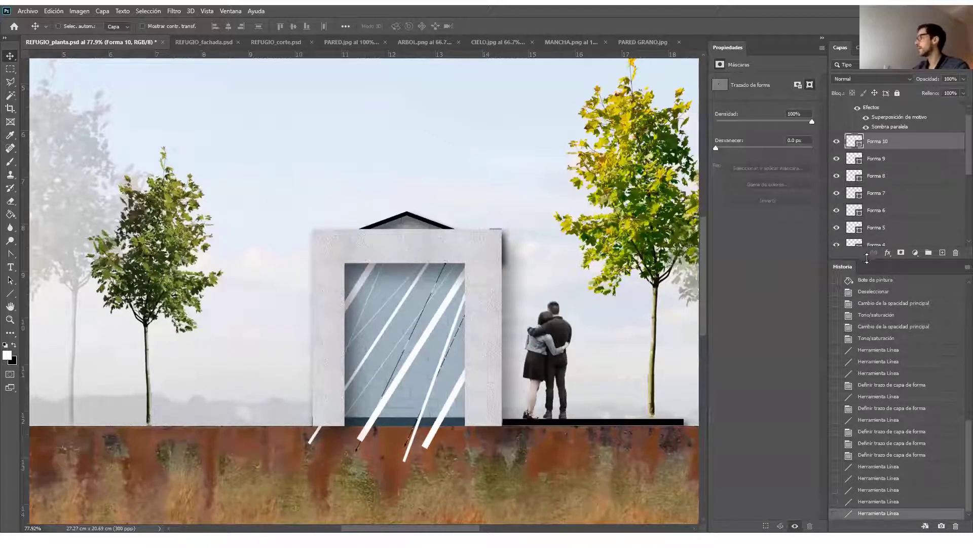
drag(867, 257, 871, 394)
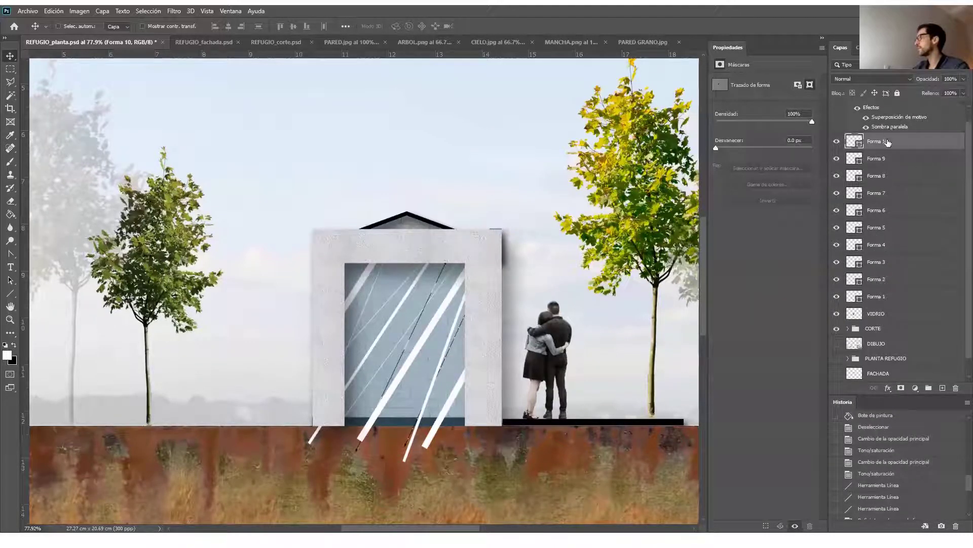
shift+click(888, 298)
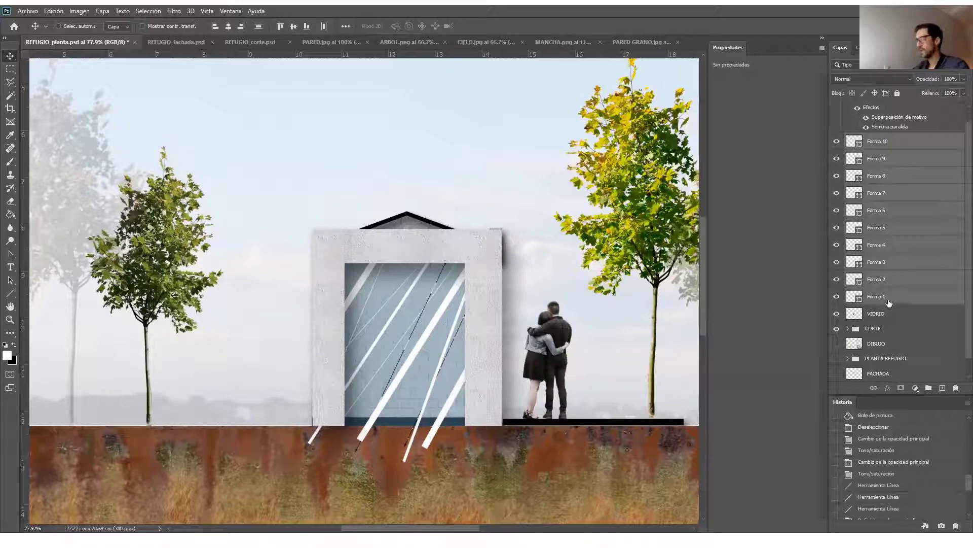
key(ctrl+e)
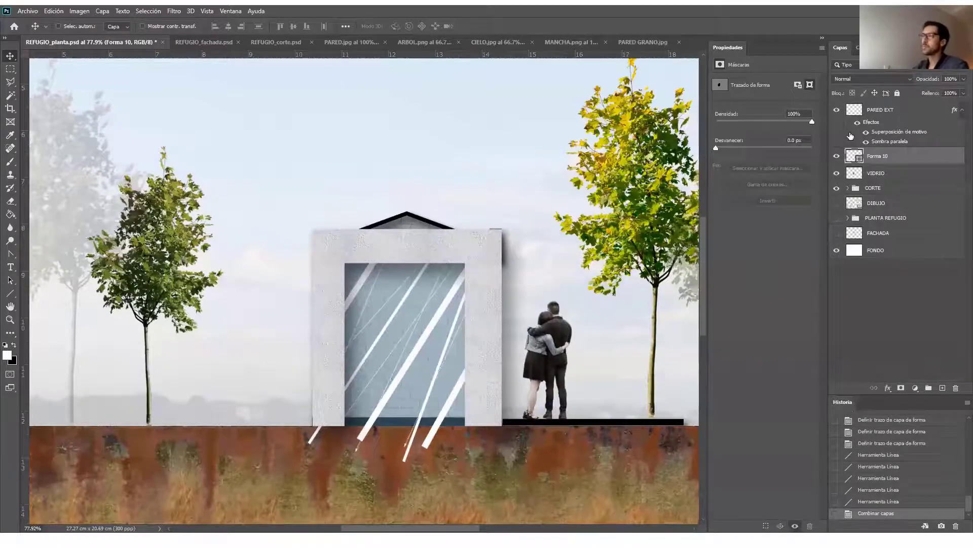
right_click(938, 154)
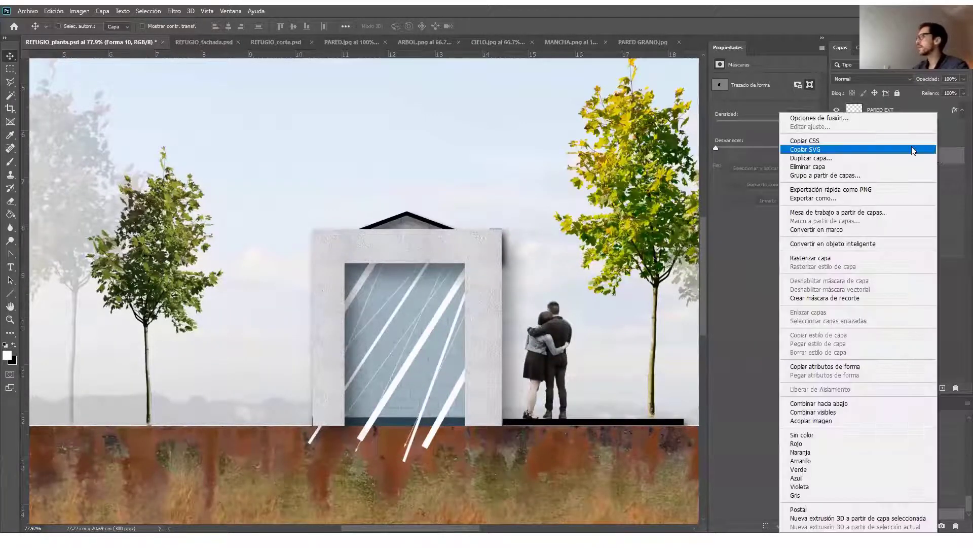
click(823, 259)
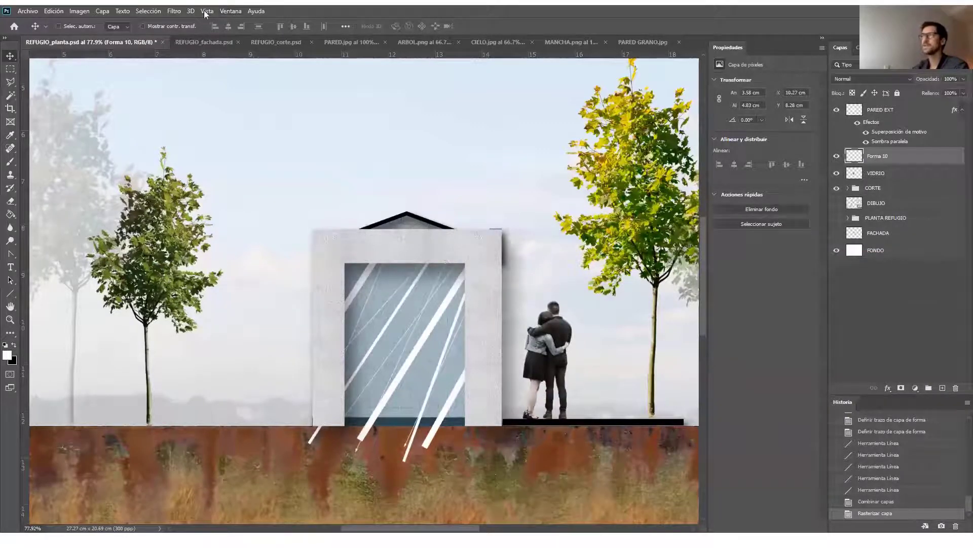
Step: Apply a motion blur to the Forma 10 reflections with an angle of 74° and a distance of 117 pixels
click(177, 12)
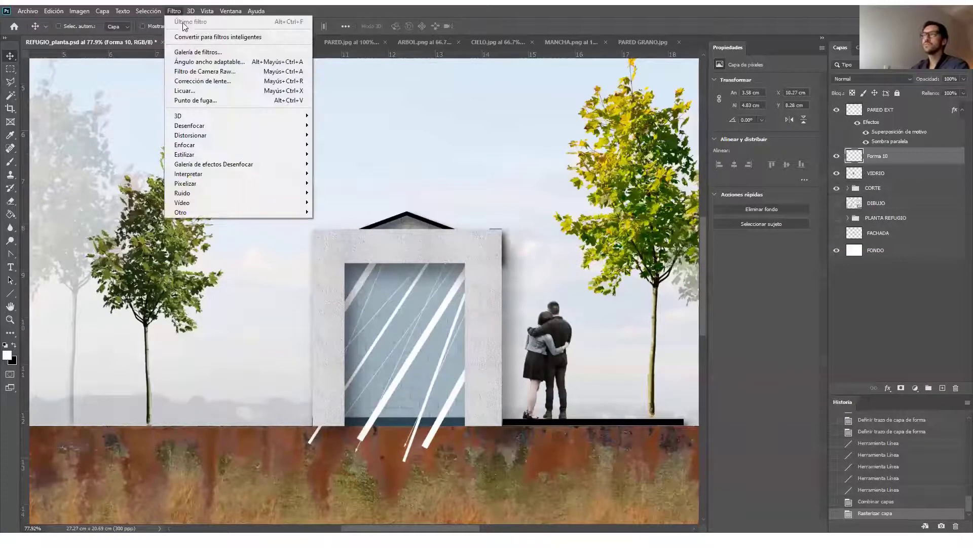
mouse_move(278, 125)
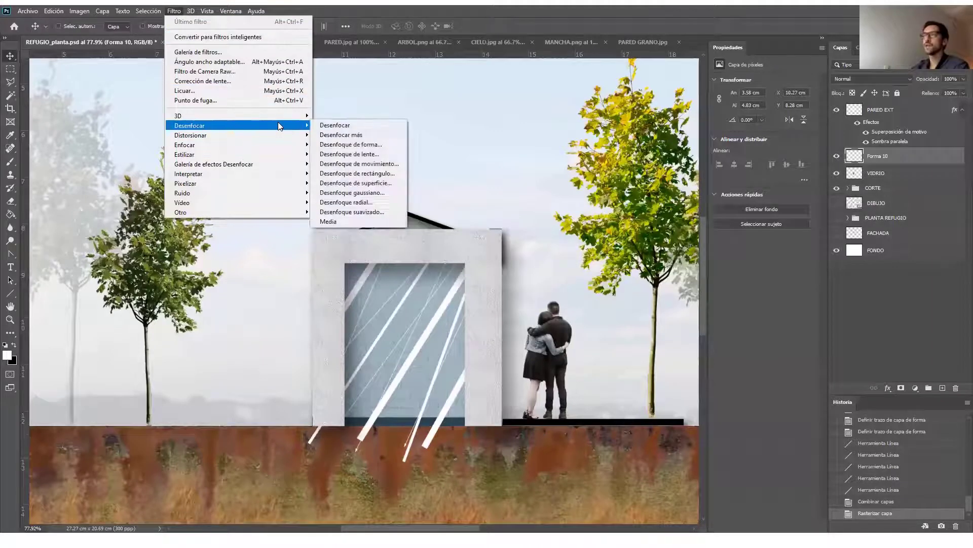
click(374, 163)
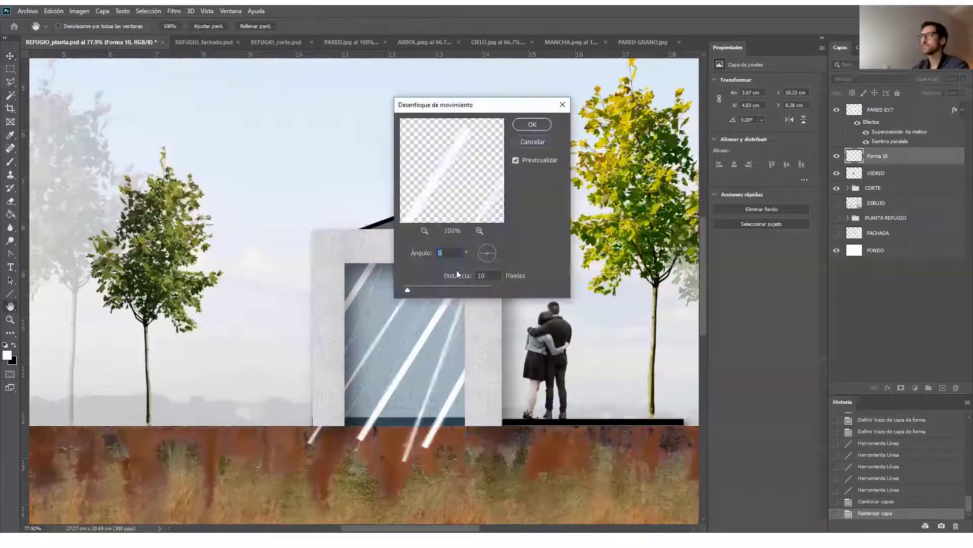
drag(408, 289, 420, 289)
click(493, 248)
drag(492, 248, 488, 245)
drag(426, 287, 432, 289)
click(489, 244)
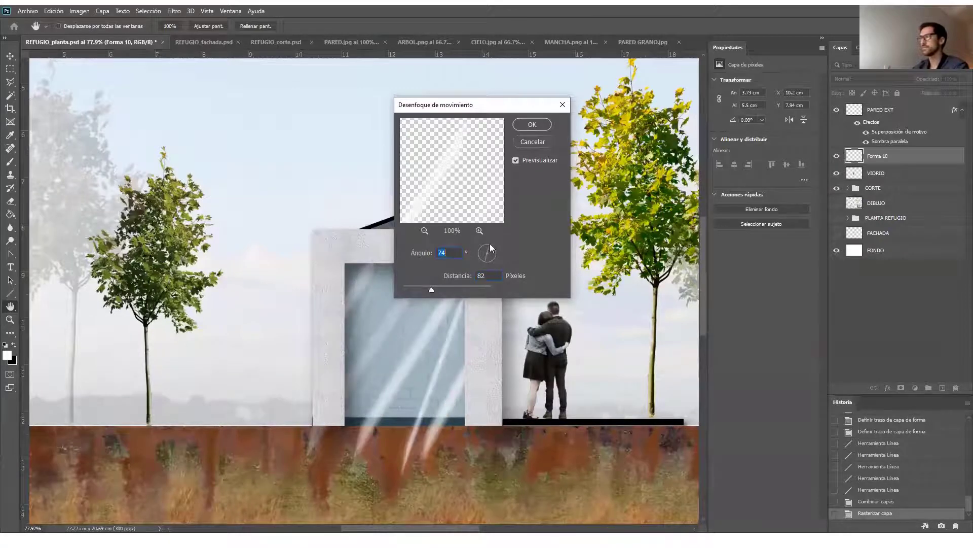
drag(435, 290, 436, 290)
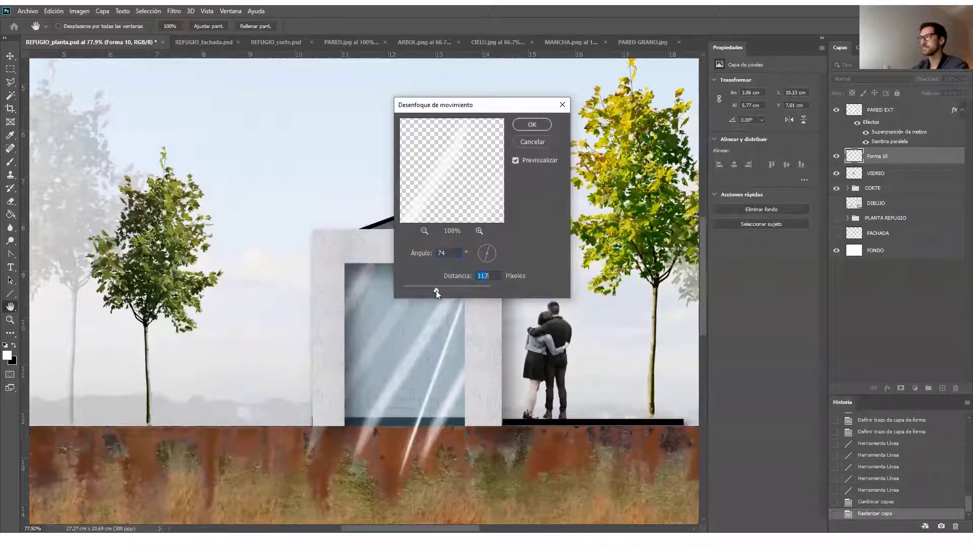
click(532, 125)
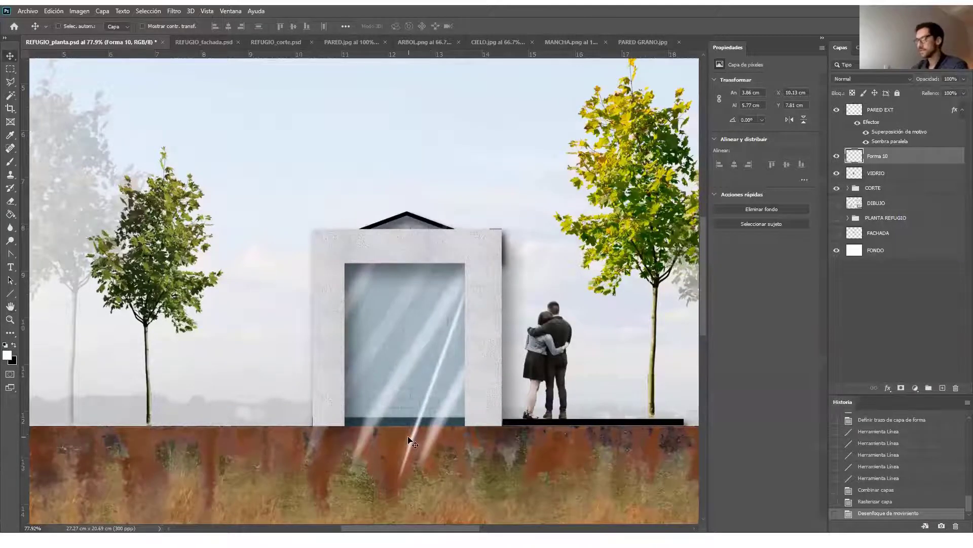
Step: Erase the parts of the blurred reflections that extend below, above and to the right of the glass opening, and clear the selection
key(m)
drag(513, 491, 277, 426)
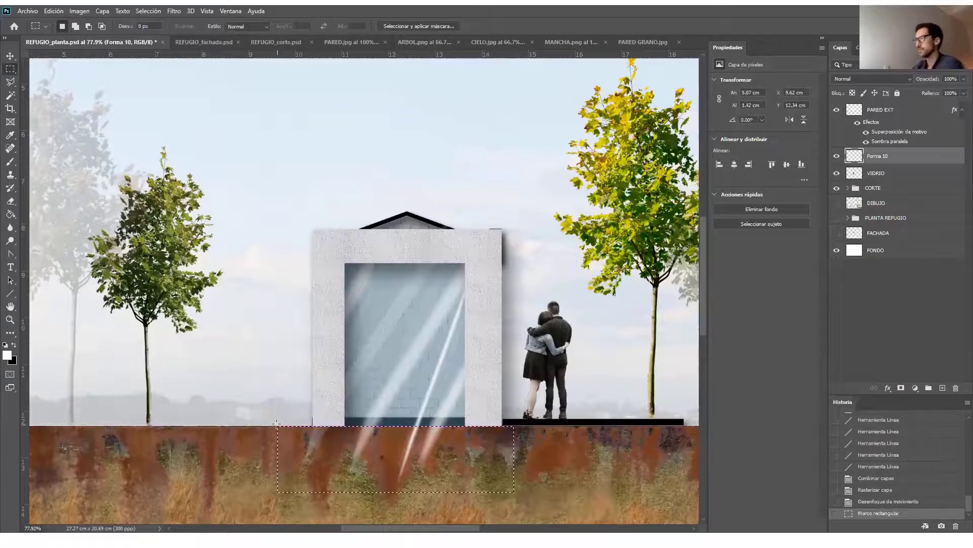
key(Delete)
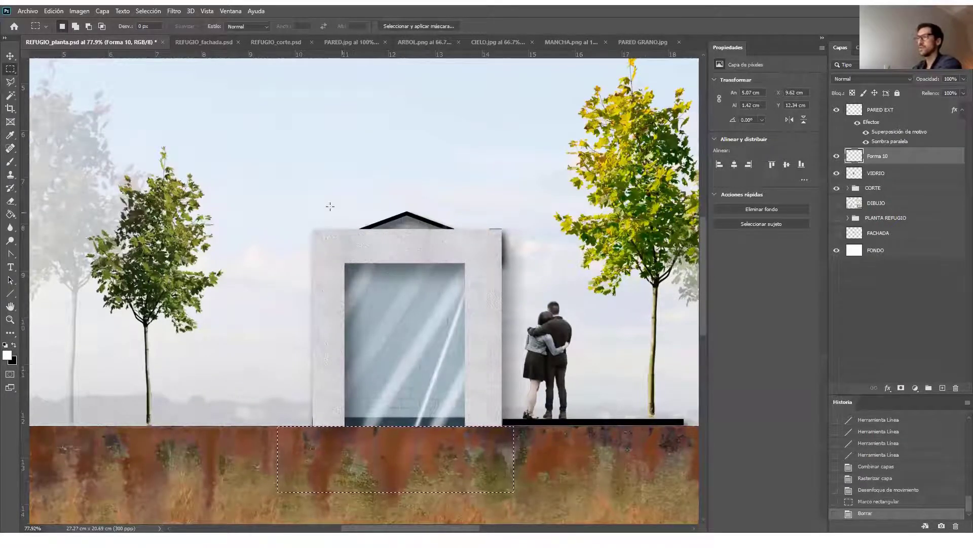
drag(289, 191, 510, 263)
key(Delete)
drag(558, 215, 466, 451)
key(Delete)
key(ctrl+d)
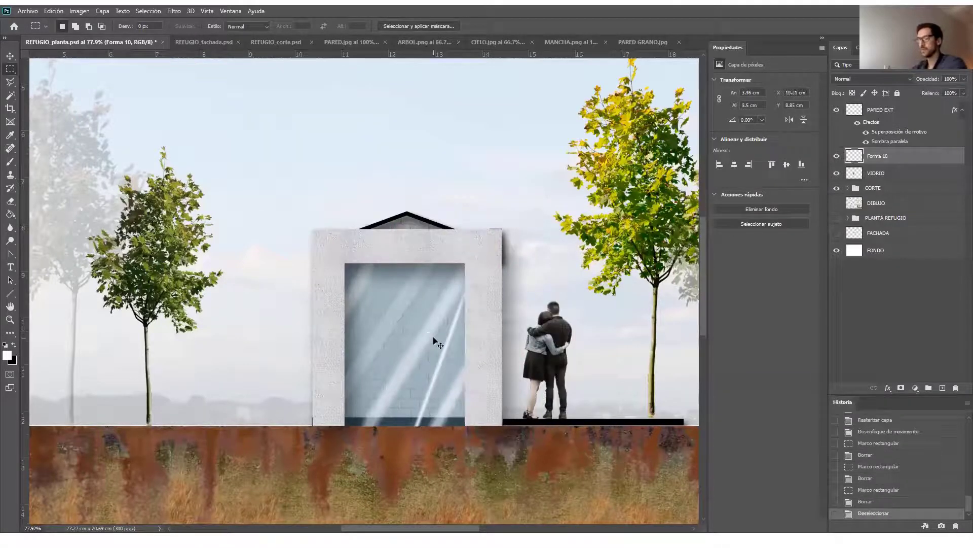
Step: Lower the Forma 10 layer's opacity to 49% and collapse the effects list of PARED EXT
key(v)
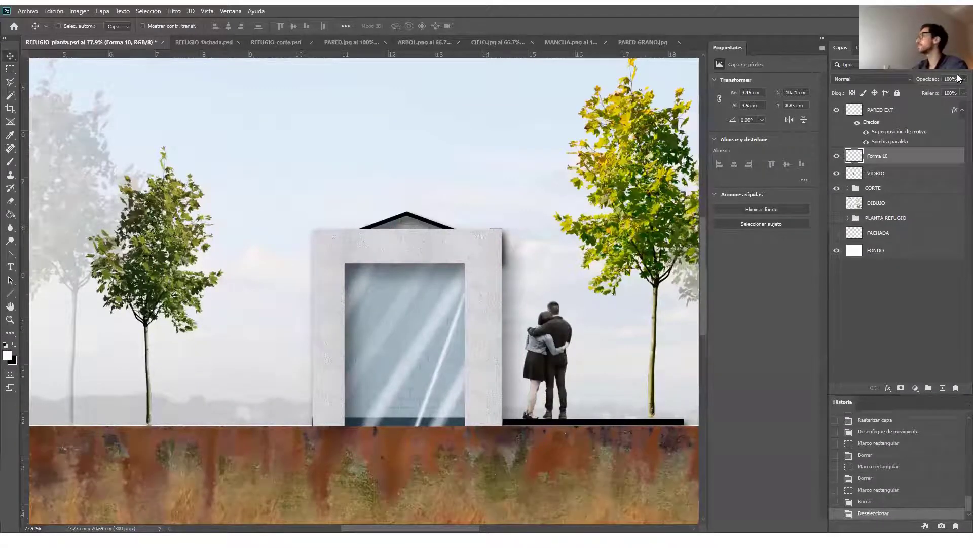
drag(959, 78, 938, 87)
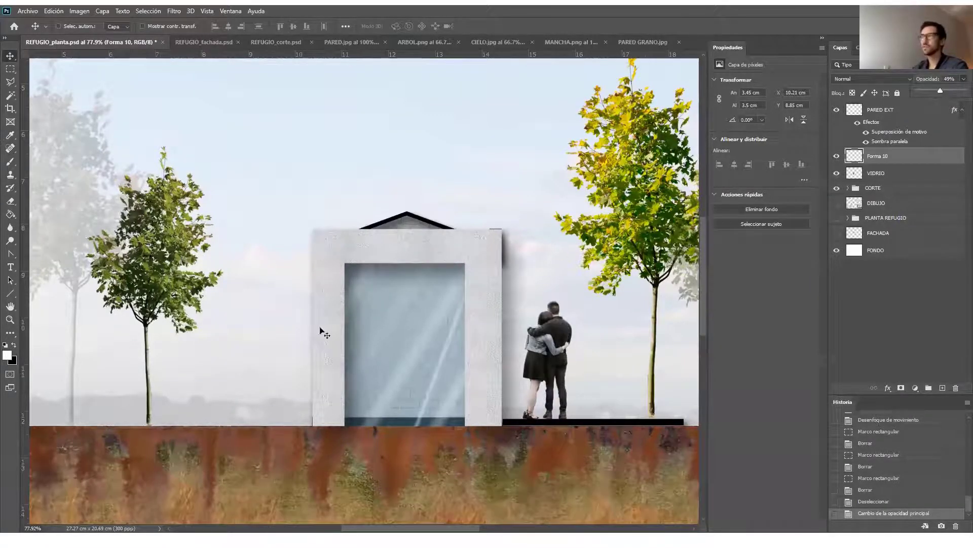
click(437, 356)
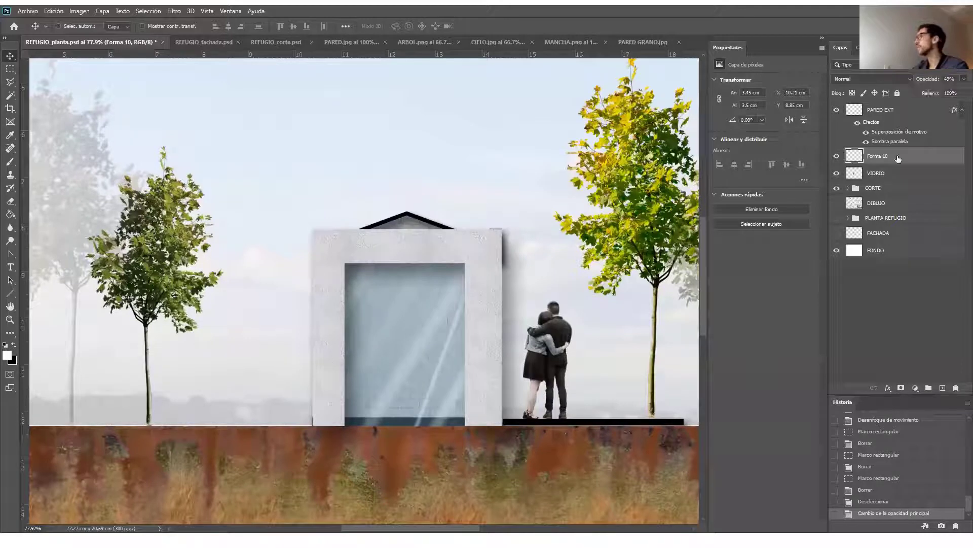
click(962, 111)
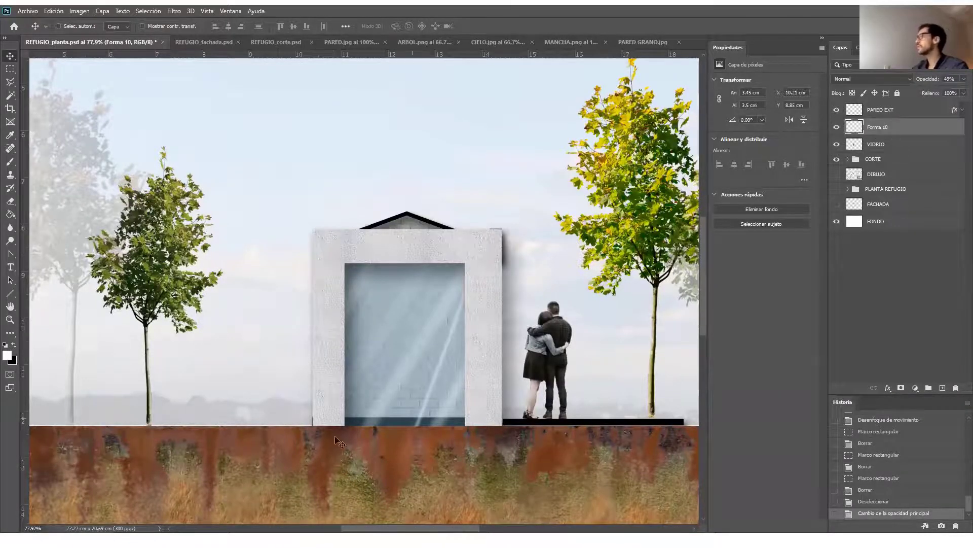
Step: Check the REFUGIO_fachada.psd reference, and in REFUGIO_planta.psd select a strip about 0.08 by 3.51 cm along the glass opening's left edge
click(211, 42)
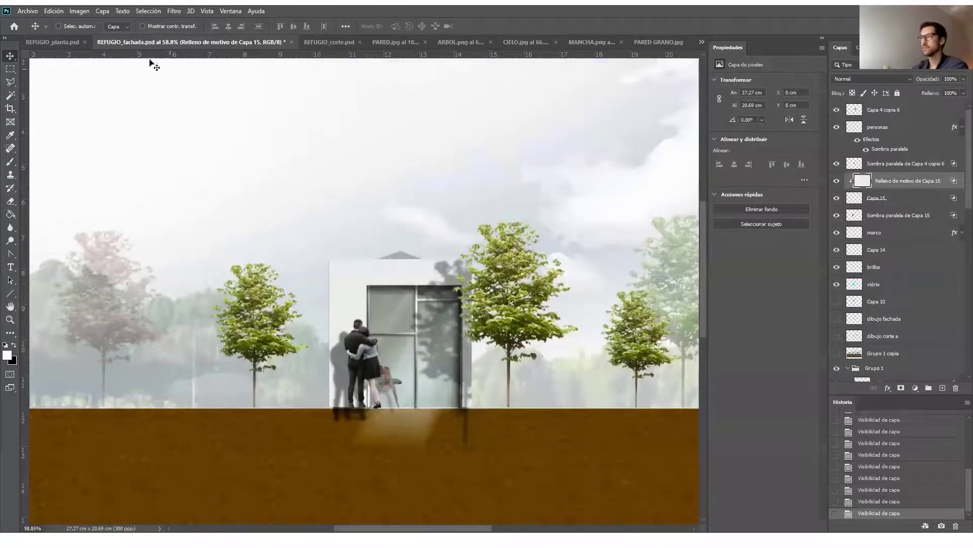
click(54, 41)
key(z)
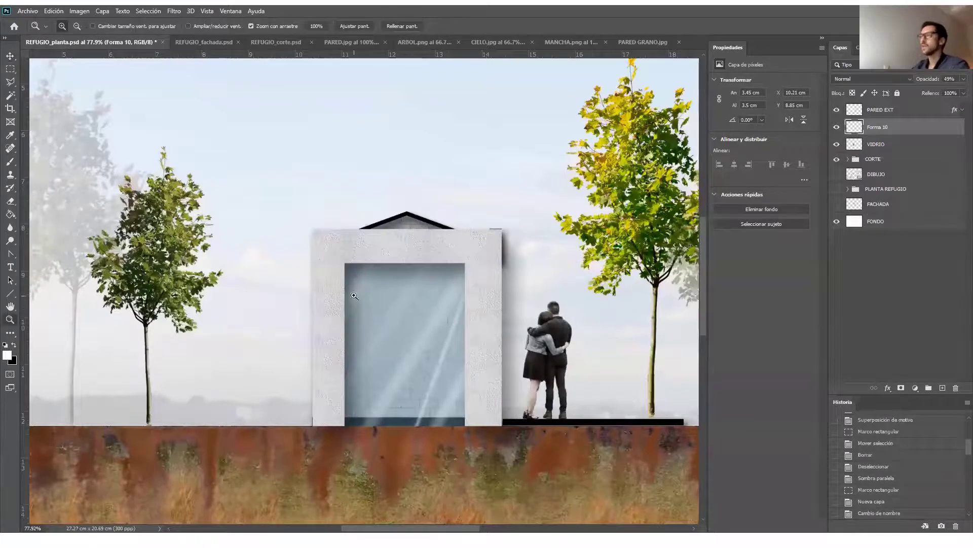
click(375, 313)
drag(376, 313, 380, 312)
key(m)
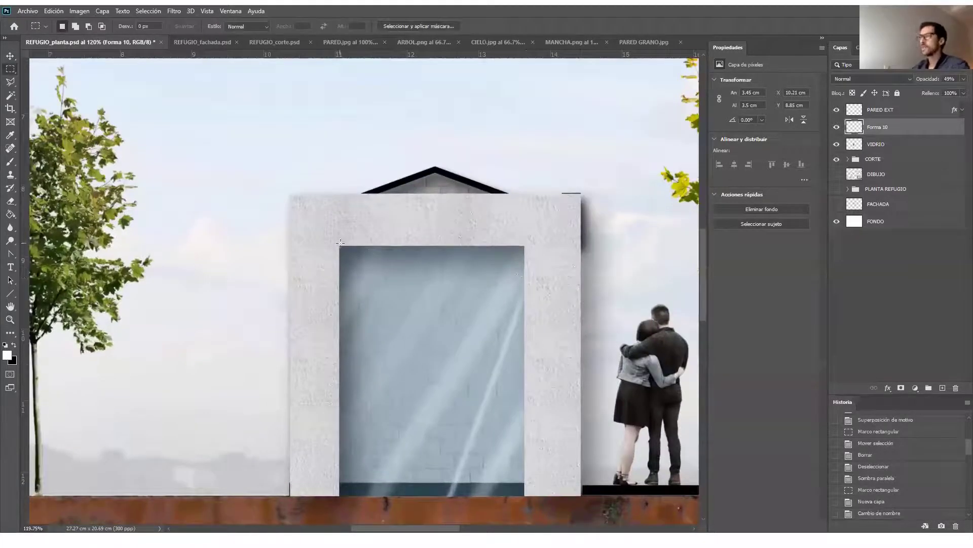
drag(340, 245, 345, 495)
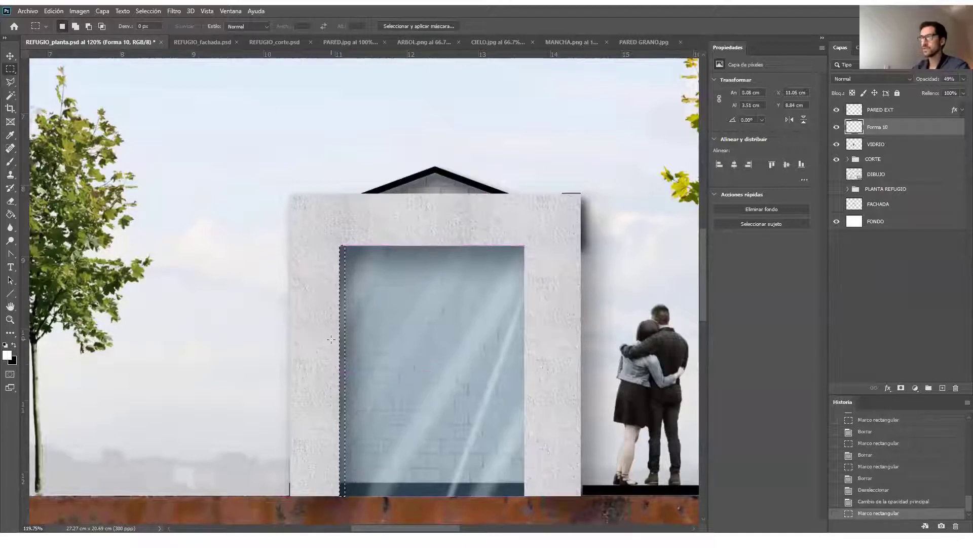
Step: Make black the foreground colour and add a single new layer named MARCO VENT above Forma 10
key(g)
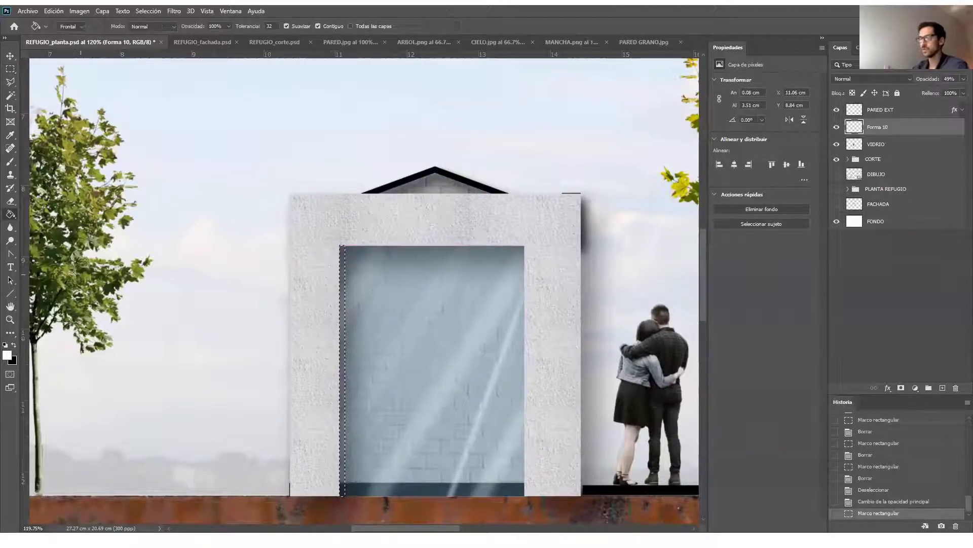
click(13, 345)
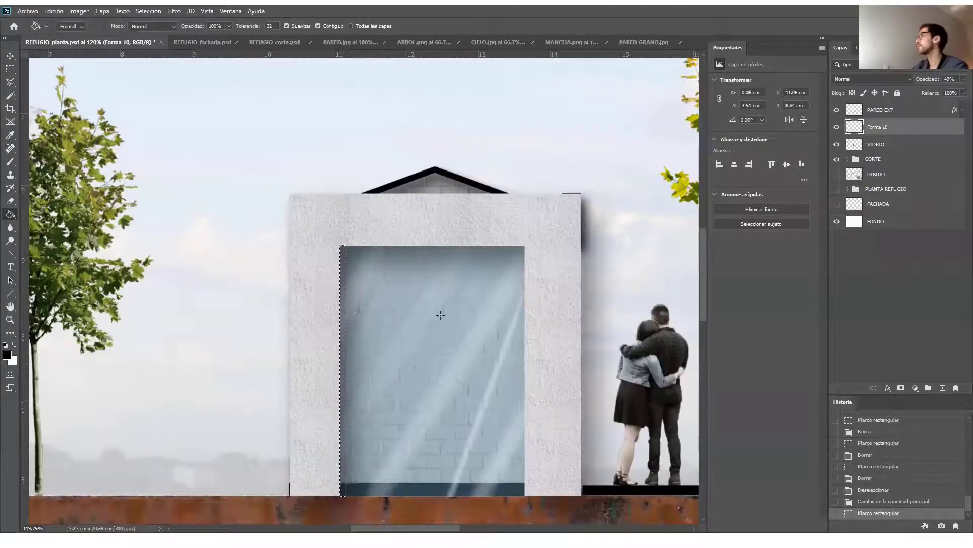
click(942, 388)
click(942, 388)
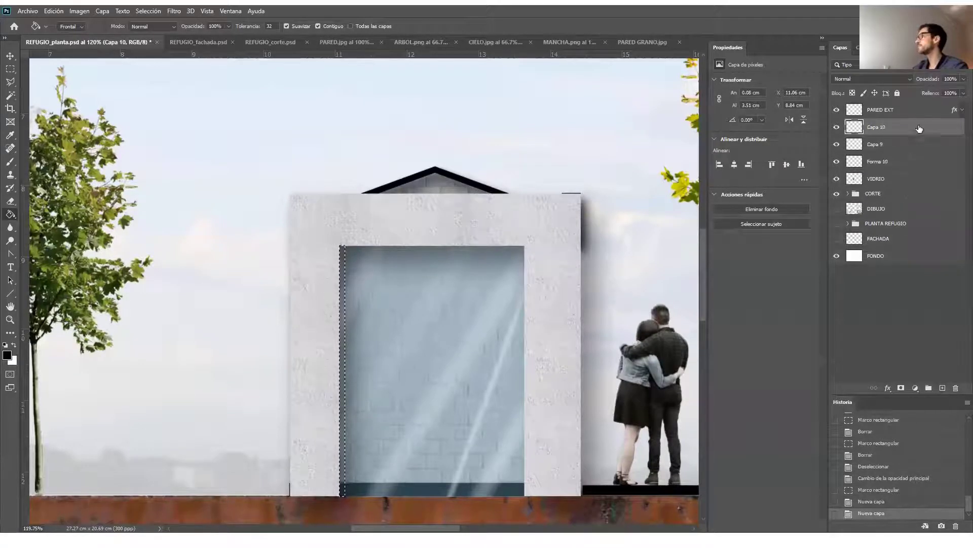
click(956, 389)
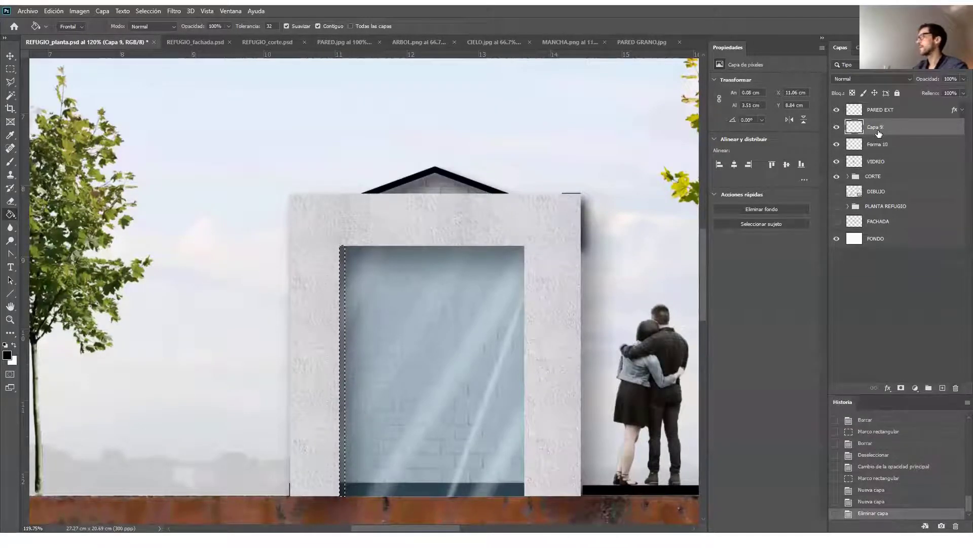
double_click(876, 128)
text(MA)
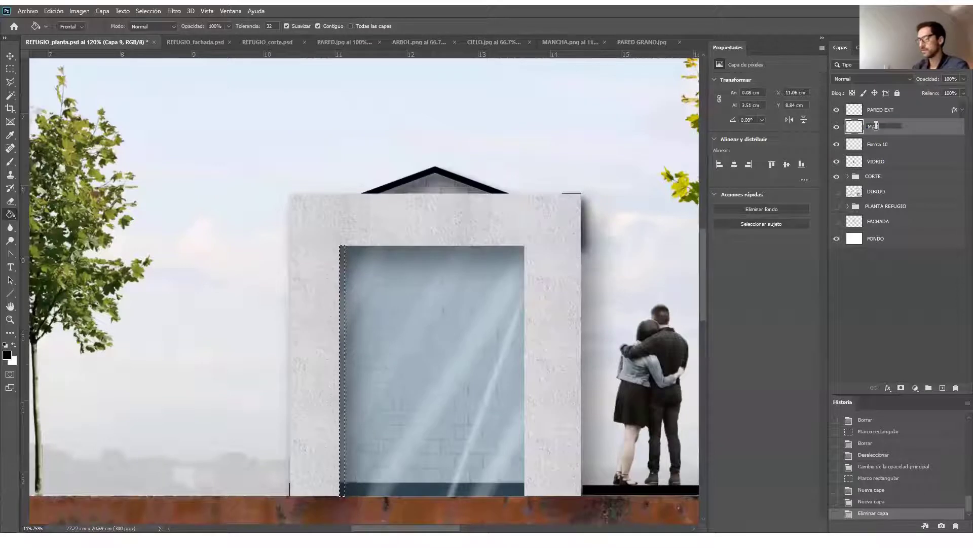
text(RCO VENT)
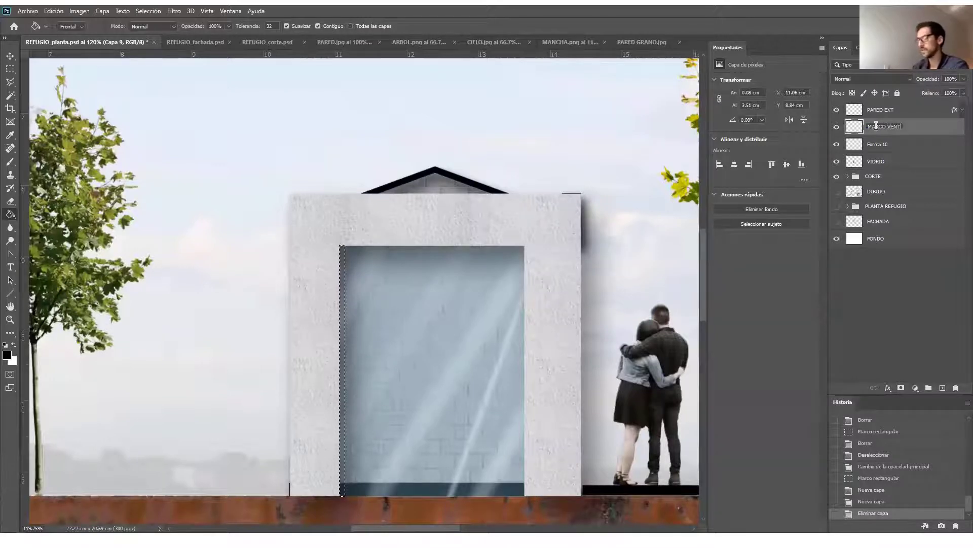
key(Return)
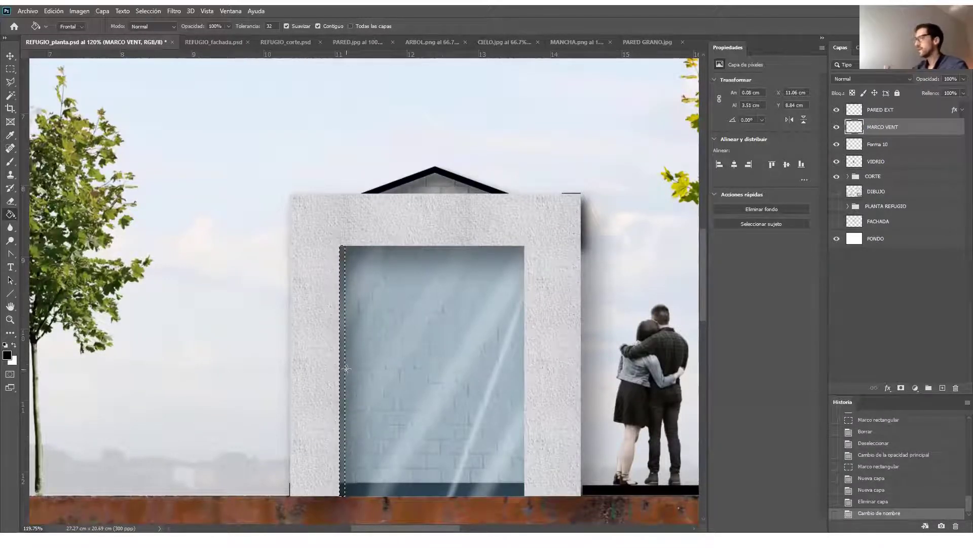
Step: Fill the strip with black and duplicate it to the glass's centre, its right edge and the empty sky left of the building
click(346, 369)
key(v)
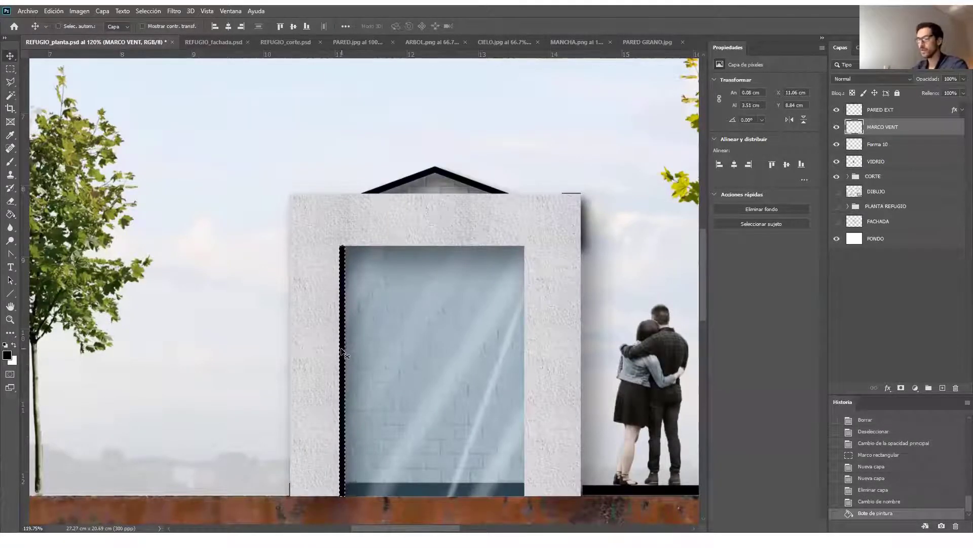
drag(342, 352, 236, 267)
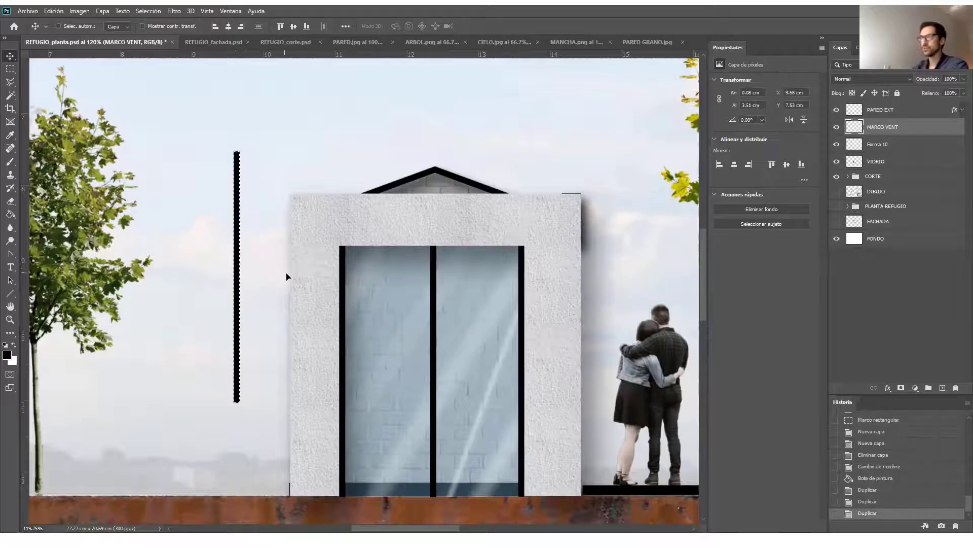
Step: Rotate the spare bar to horizontal and fit it along the top of the glass opening, about 2.53 cm wide
key(ctrl+t)
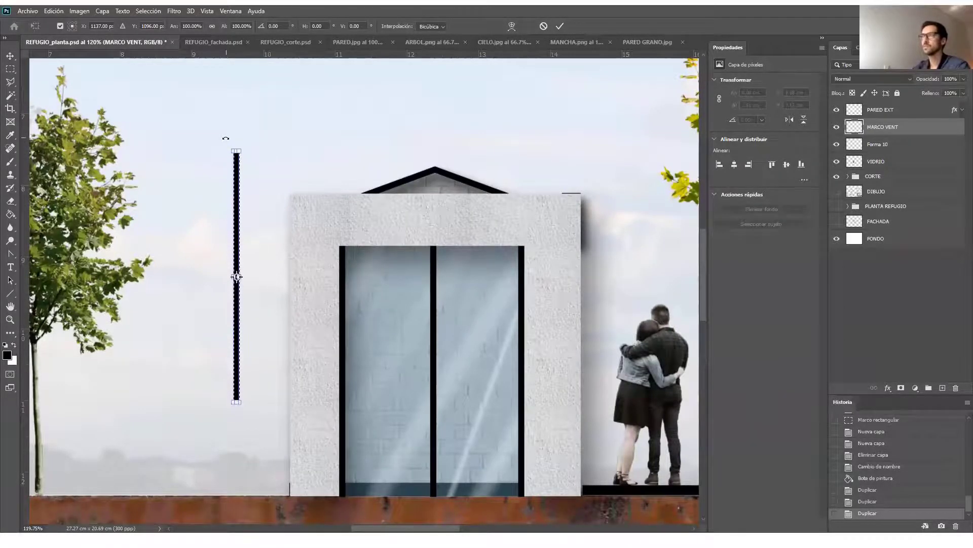
drag(225, 138, 525, 248)
key(Return)
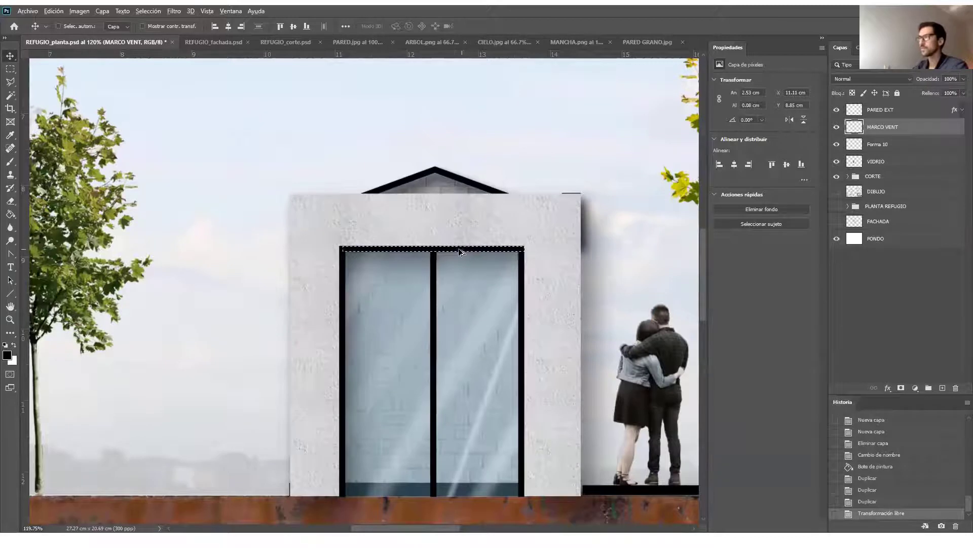
Step: Duplicate the horizontal bar as shortened crossbars in the upper left pane and the lower right pane, and clear the selection
drag(463, 252, 522, 426)
key(ctrl)
key(ctrl+t)
key(Return)
key(ctrl)
key(ctrl+d)
key(z)
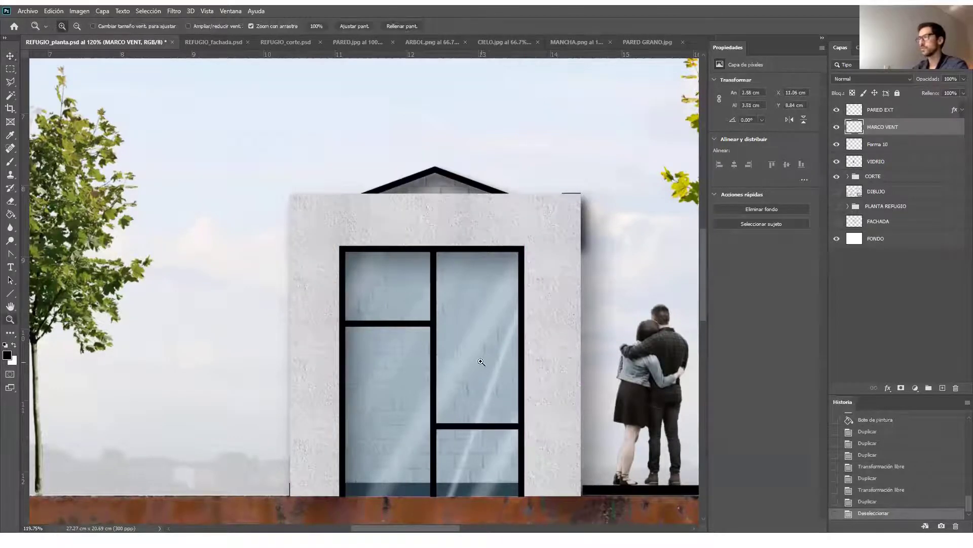
drag(481, 359, 473, 355)
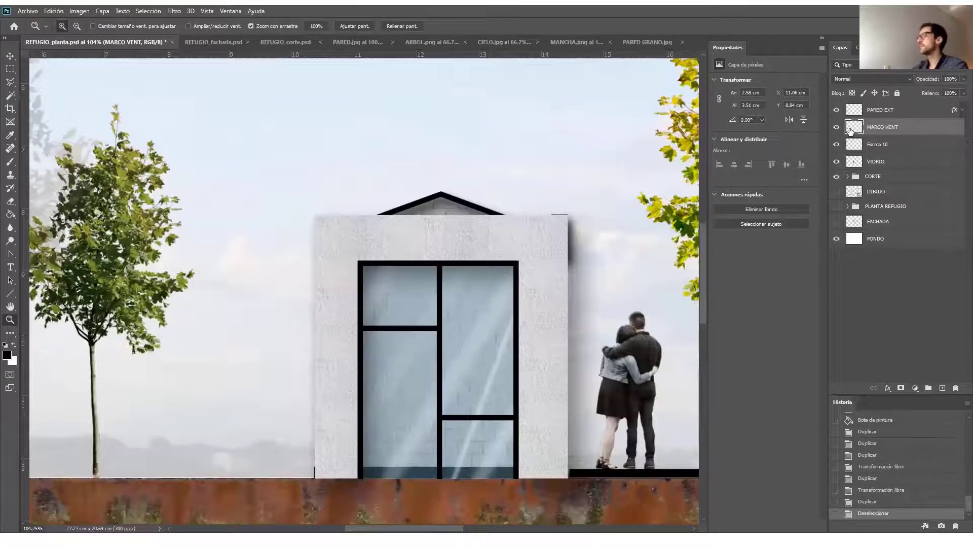
key(h)
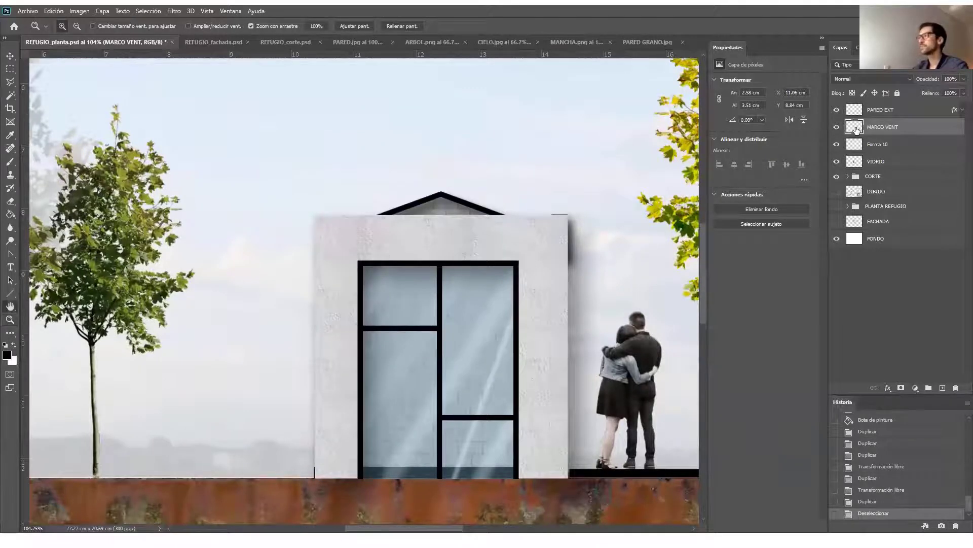
double_click(857, 129)
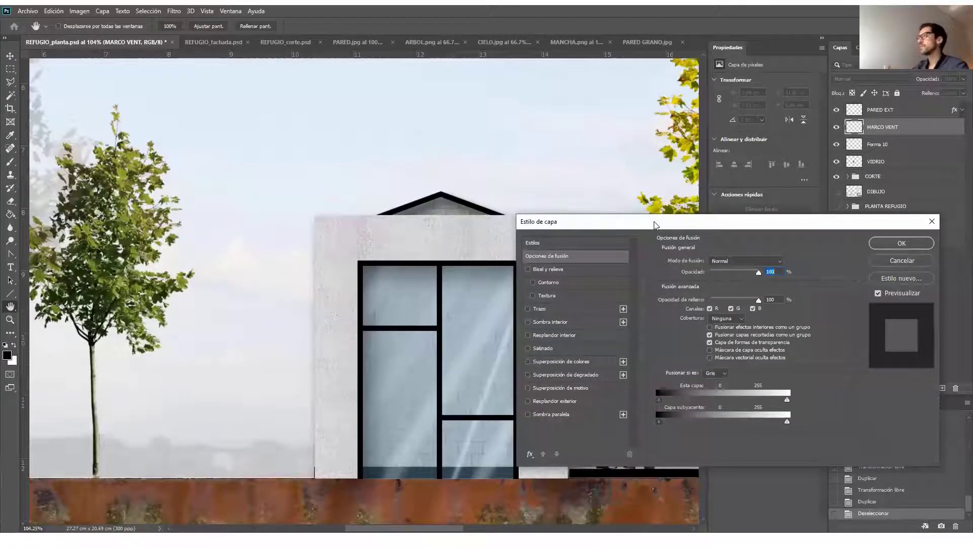
drag(654, 225, 666, 193)
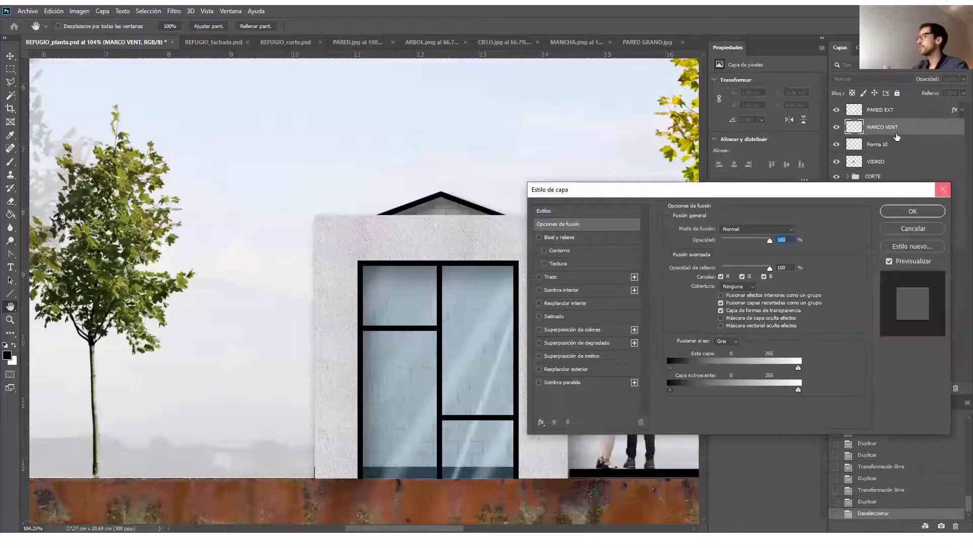
key(Escape)
Step: Invert the window frame bars to white and give MARCO VENT an inner Bevel & Emboss with a size of 4 px
key(ctrl+i)
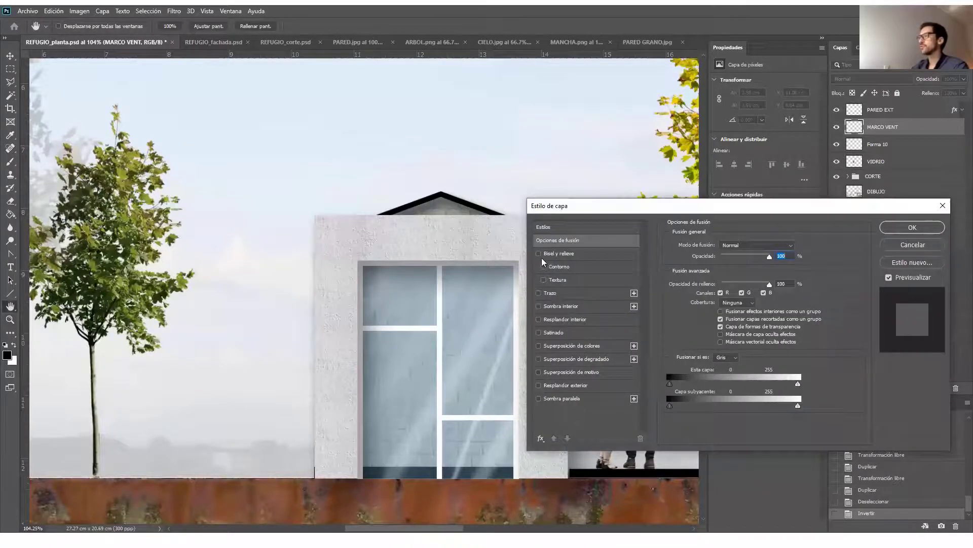
click(537, 253)
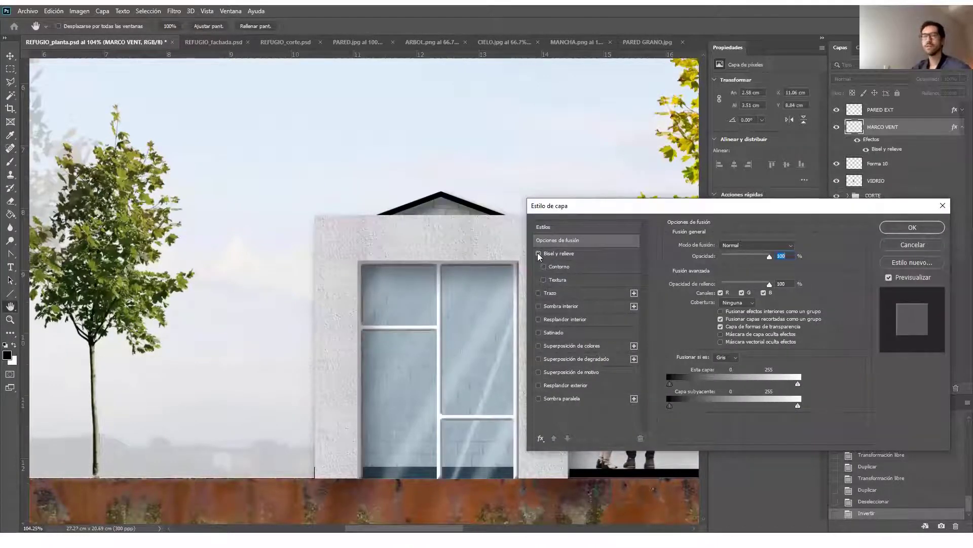
click(537, 253)
click(538, 252)
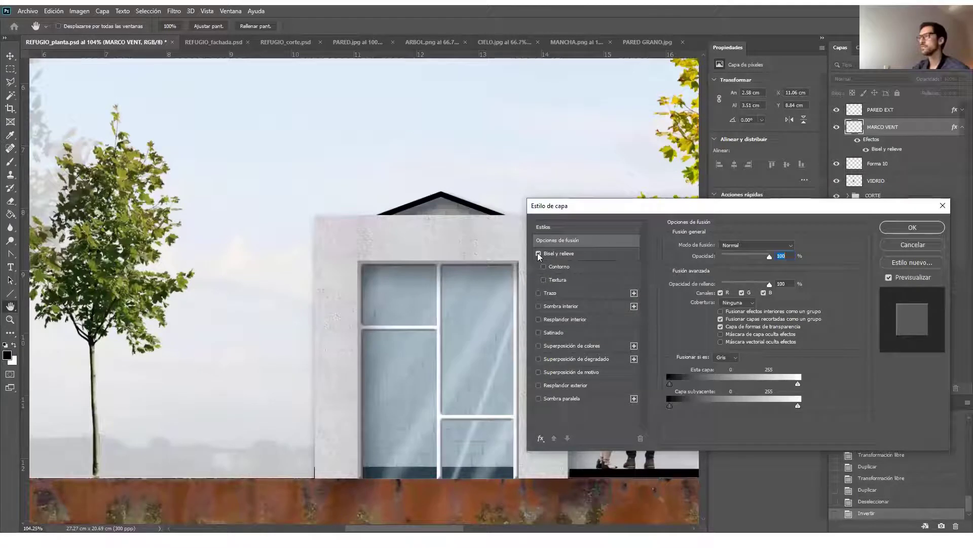
click(573, 253)
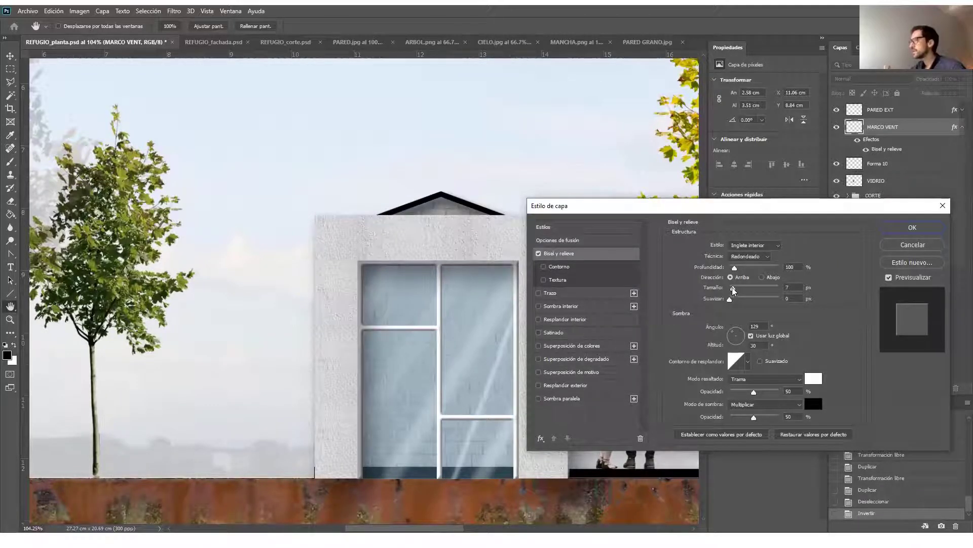
drag(733, 290, 735, 291)
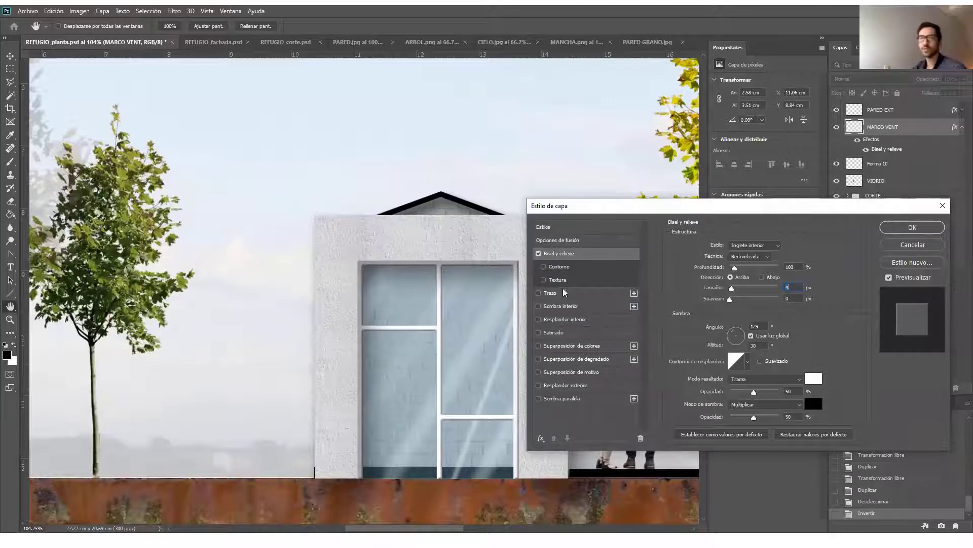
Step: Add a drop shadow to MARCO VENT with 28% opacity, 9 px distance and 7 px size, and apply the layer style
click(539, 398)
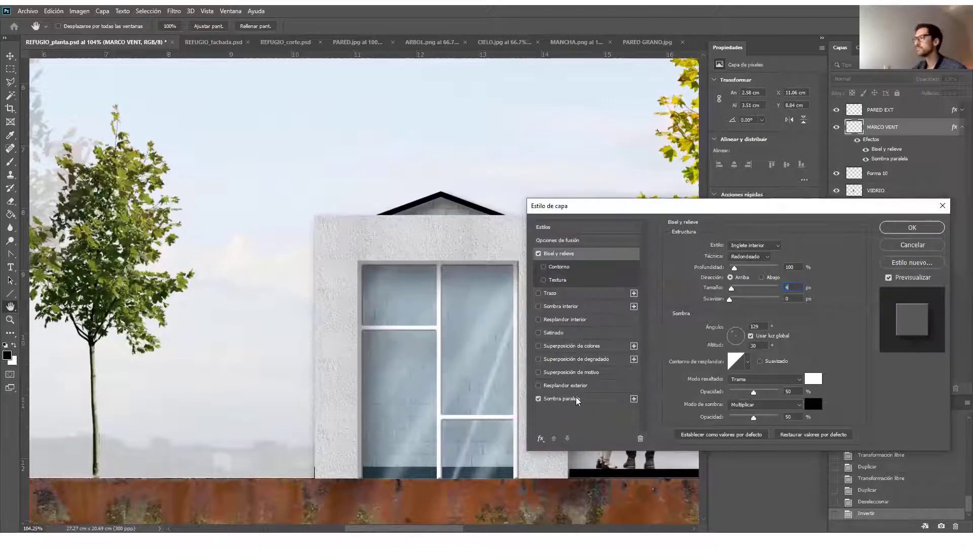
click(578, 399)
mouse_move(725, 290)
mouse_down()
mouse_move(713, 291)
mouse_move(711, 312)
mouse_move(720, 292)
mouse_up()
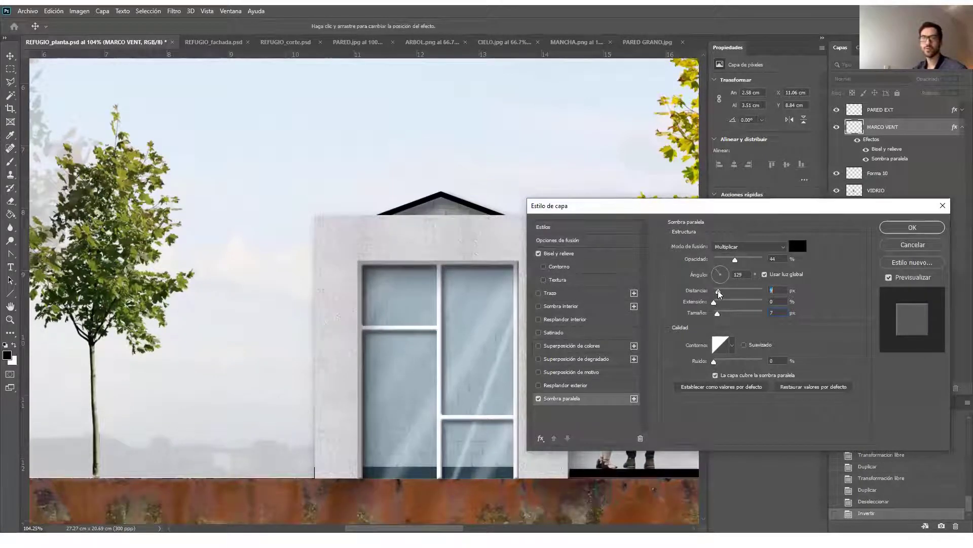
click(728, 260)
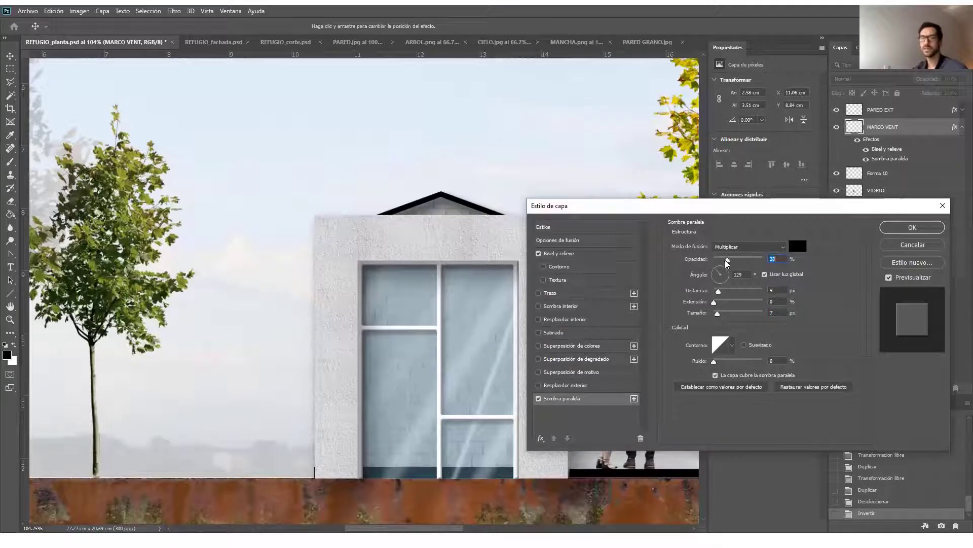
click(913, 227)
Step: Check the overall scene against the reference façade in REFUGIO_fachada.psd and return to REFUGIO_planta.psd
key(z)
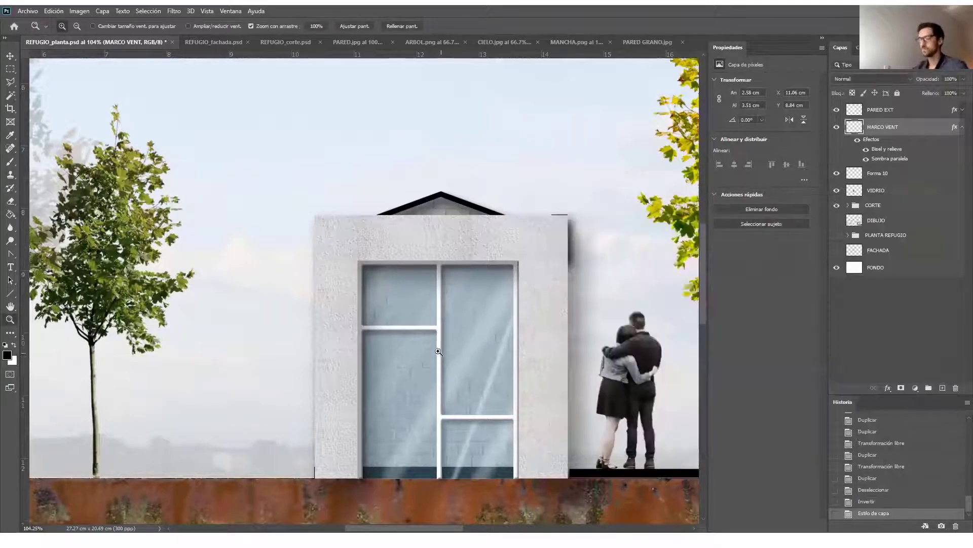
drag(438, 351, 420, 337)
mouse_move(467, 389)
mouse_down()
mouse_move(453, 378)
mouse_move(464, 373)
mouse_up()
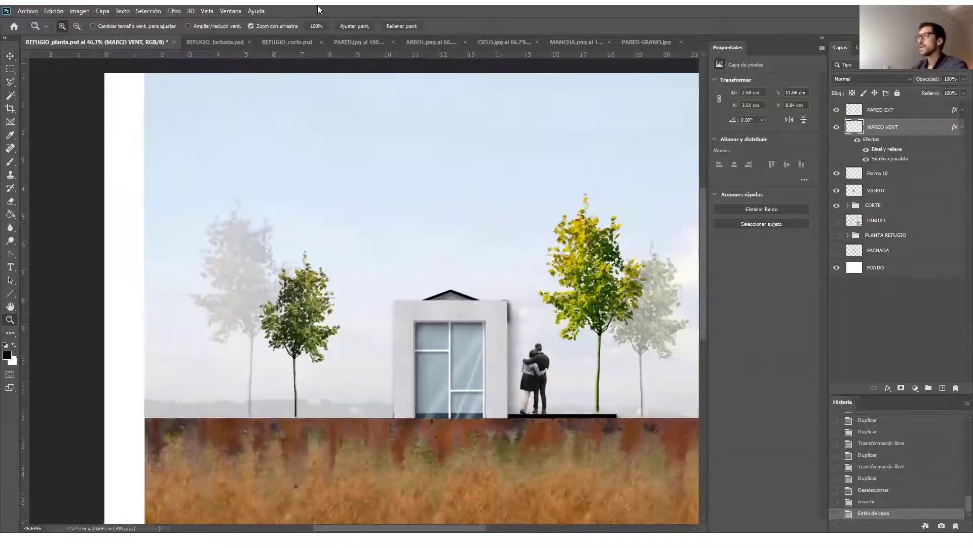
click(215, 42)
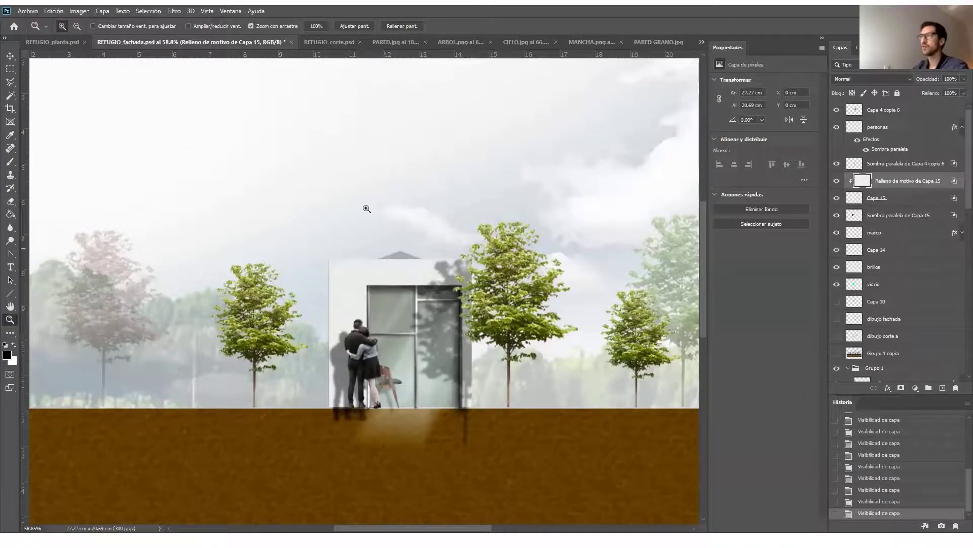
click(66, 40)
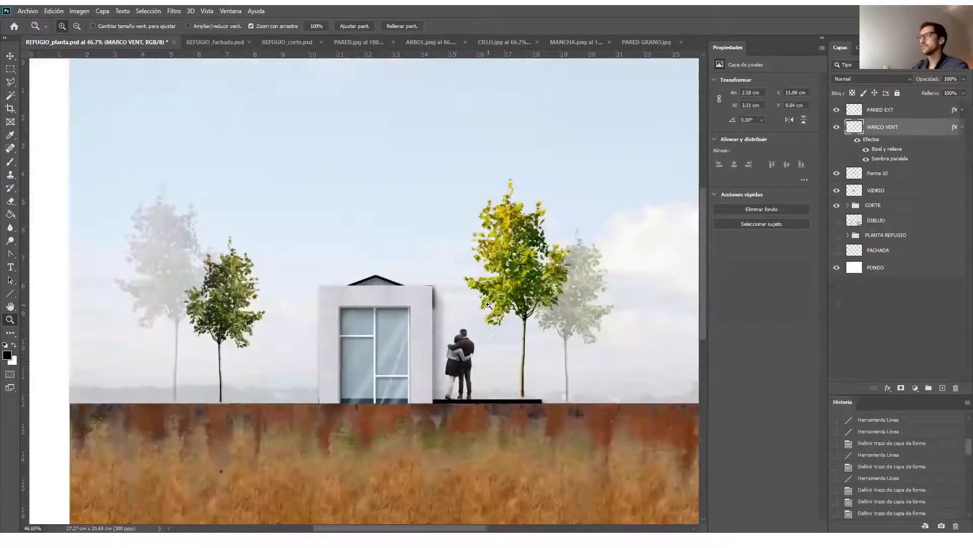
Step: Select the layer of the yellow-green tree beside the couple and rename it ARBOL
key(v)
right_click(509, 237)
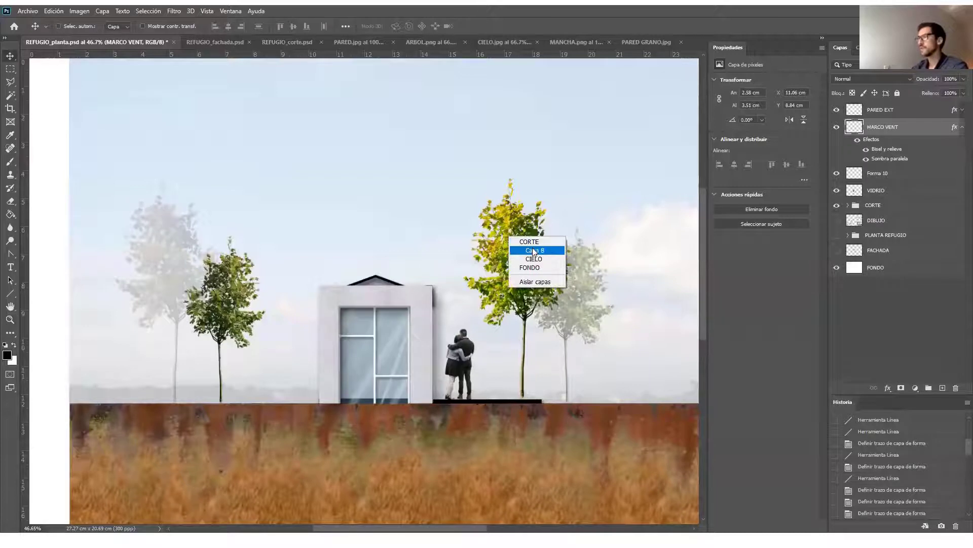
click(532, 250)
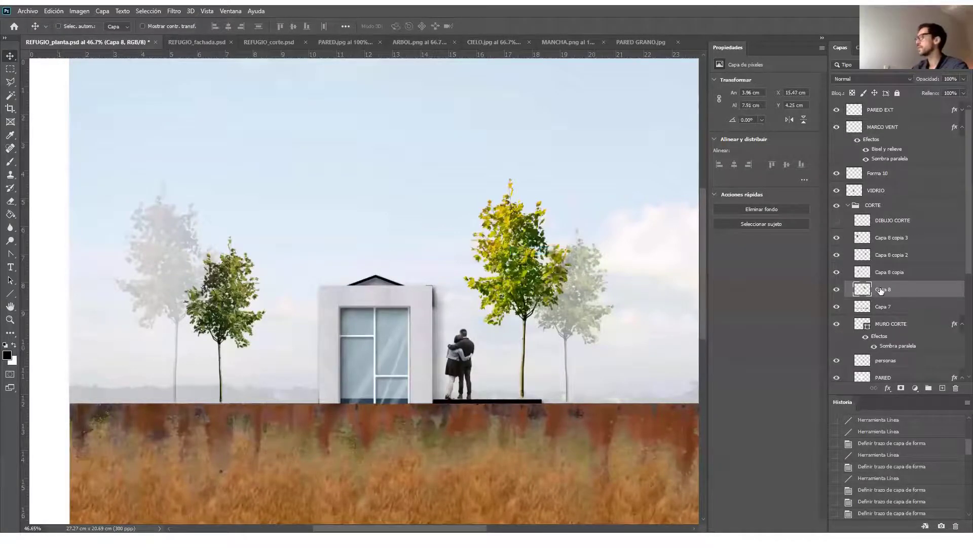
double_click(881, 288)
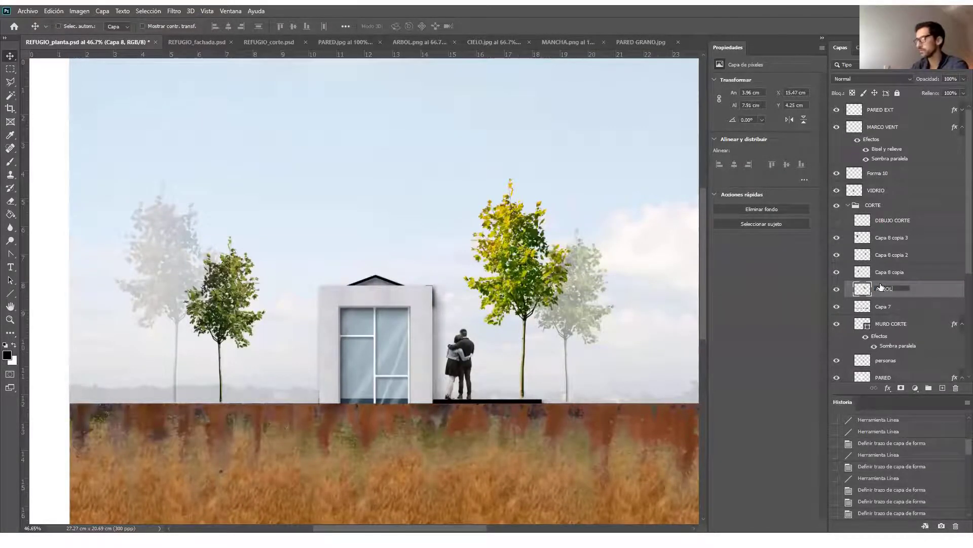
text(ARBOL)
key(Return)
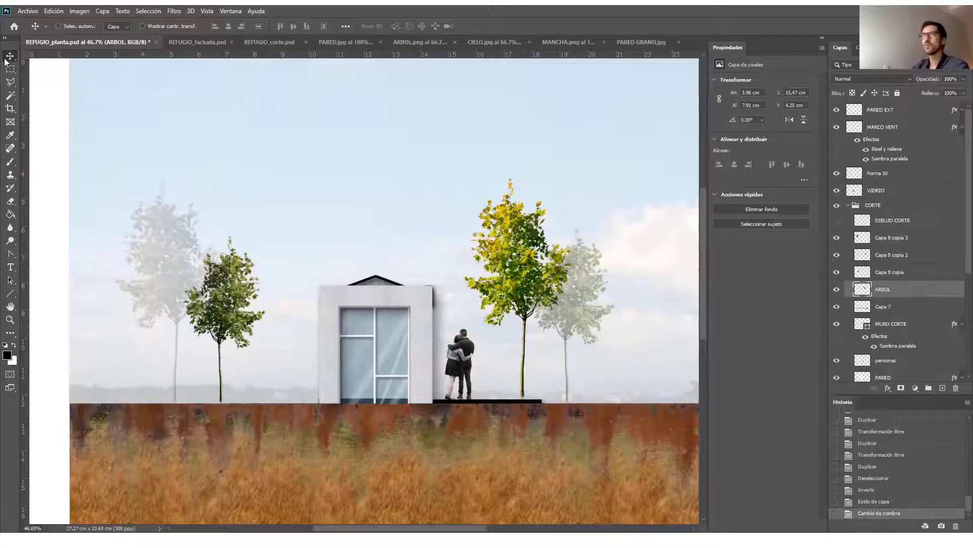
Step: Pick the CIELO layer from the tree's spot on the canvas and reselect ARBOL the same way
right_click(522, 232)
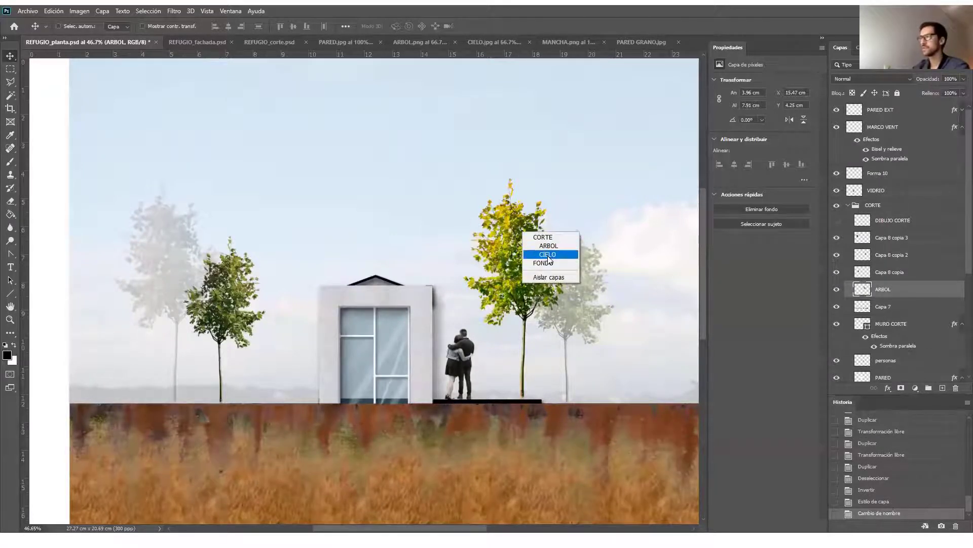
click(549, 246)
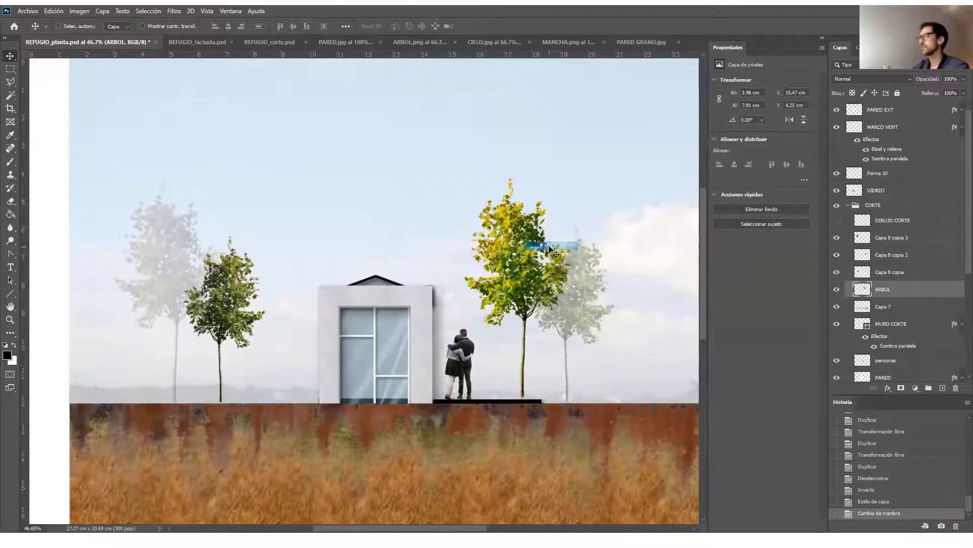
right_click(509, 253)
click(535, 276)
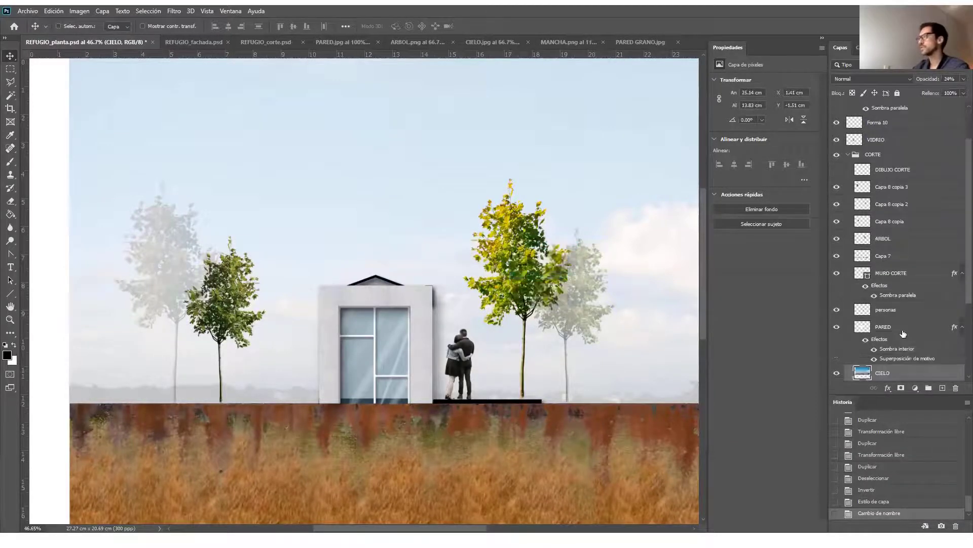
right_click(510, 242)
click(529, 250)
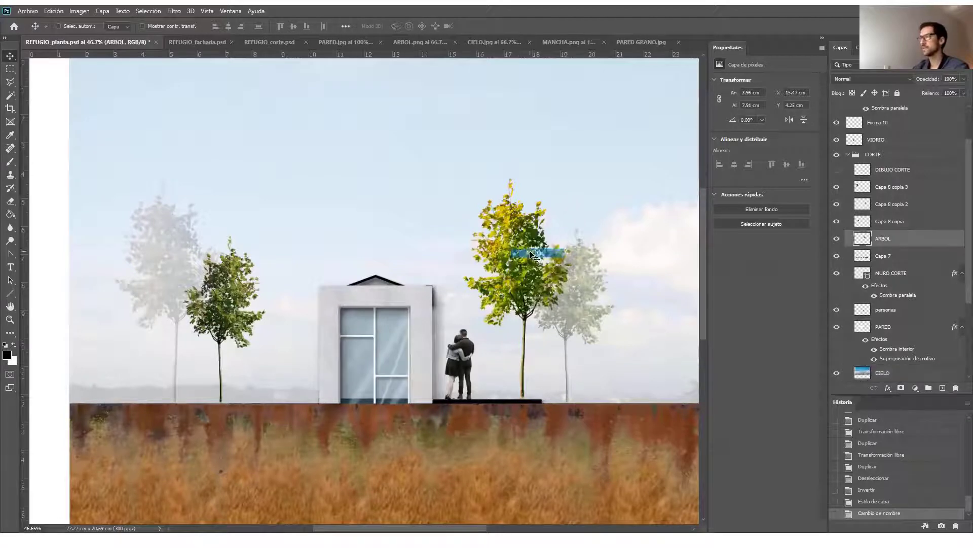
Step: Give ARBOL a 28% drop shadow without global light, angled at 44° and offset about 295 px toward the building
double_click(865, 238)
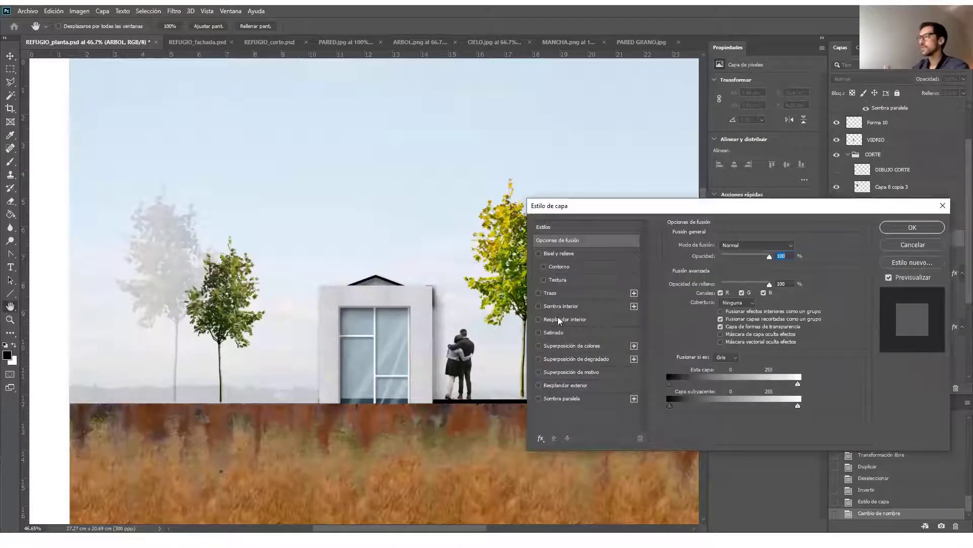
click(538, 398)
click(561, 398)
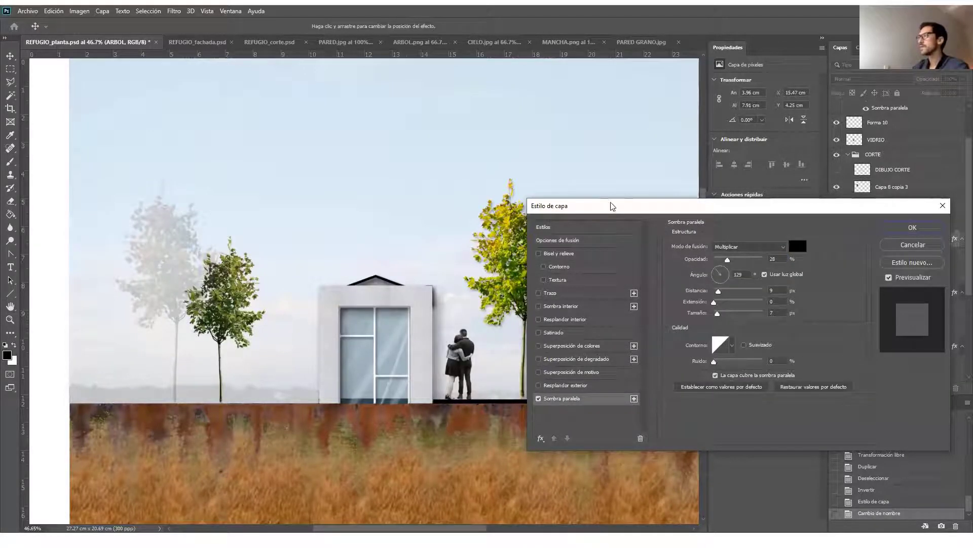
drag(612, 205, 663, 215)
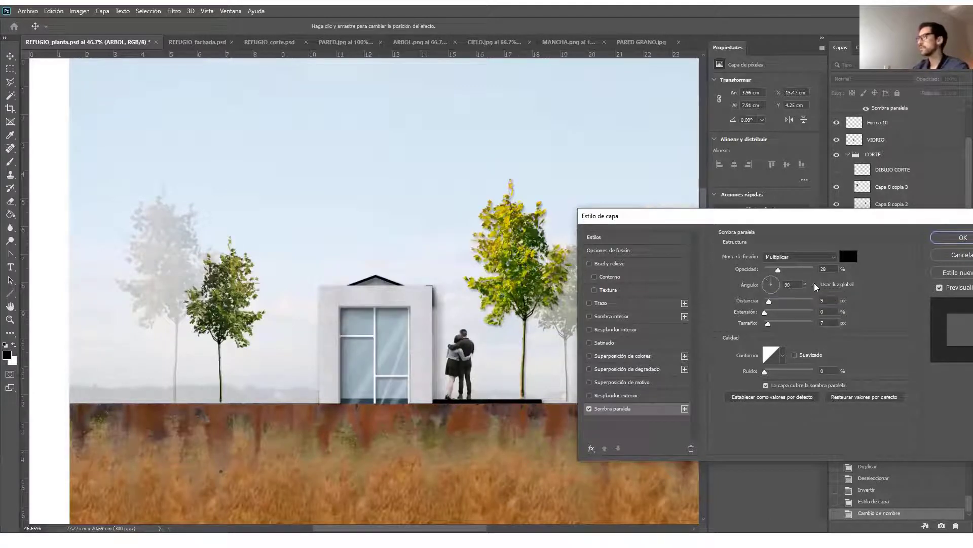
click(778, 281)
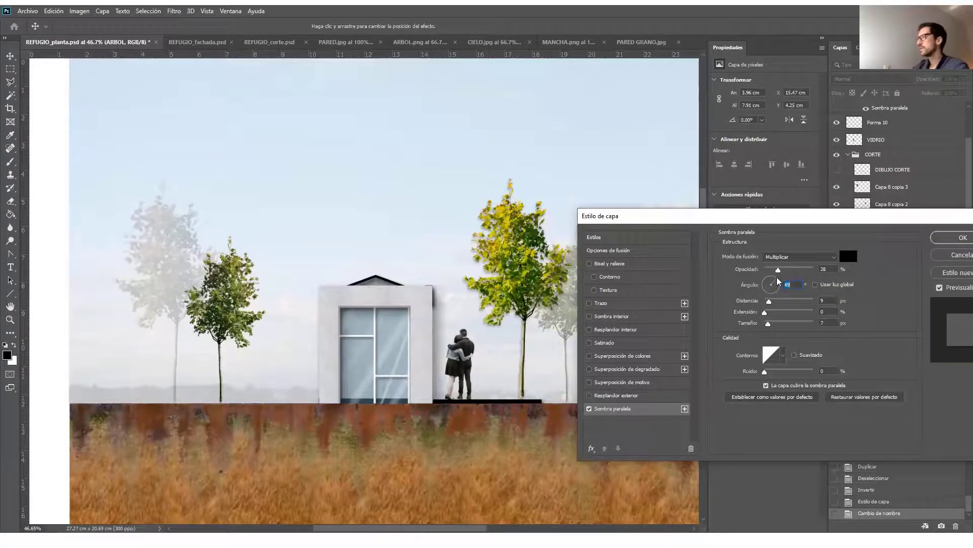
drag(779, 279, 810, 300)
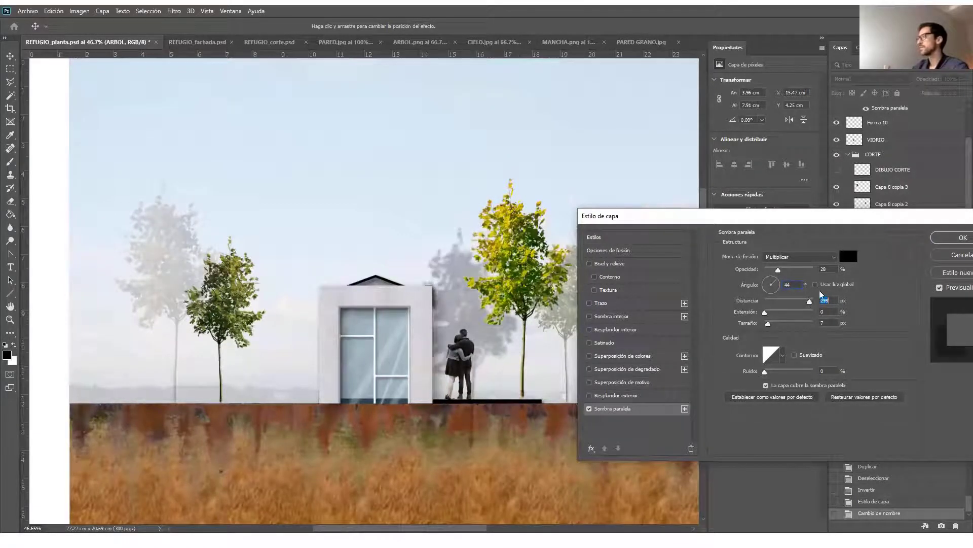
click(946, 238)
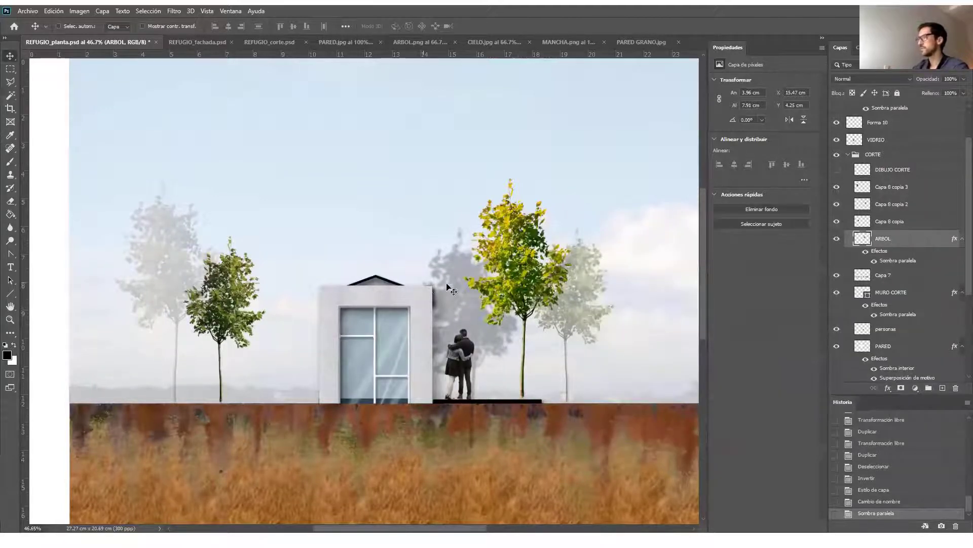
Step: Duplicate the ARBOL layer, bring the copy above PARED EXT and shift it toward the building
drag(906, 242, 944, 388)
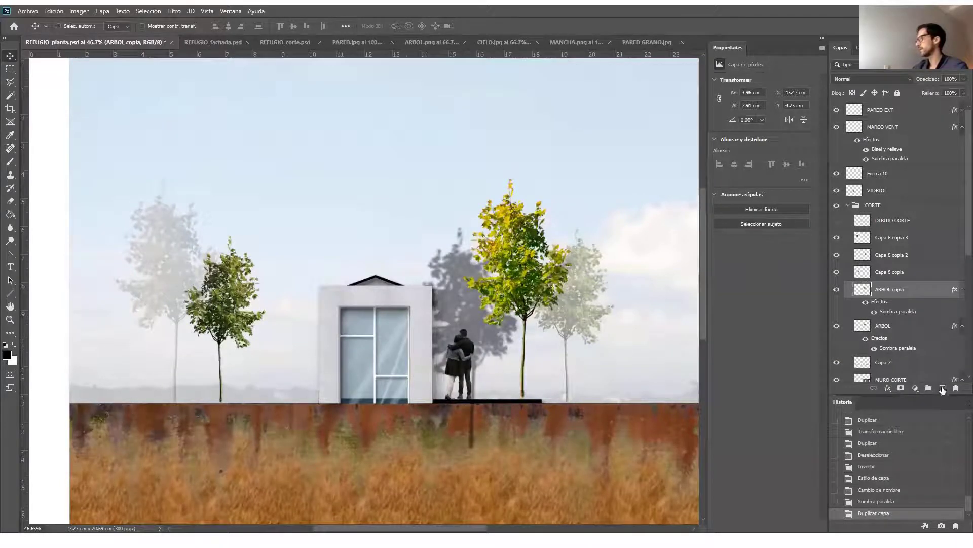
drag(893, 289, 847, 124)
drag(517, 287, 459, 312)
Step: Select the original ARBOL layer inside the CORTE group and turn off its layer effects
right_click(528, 276)
click(547, 289)
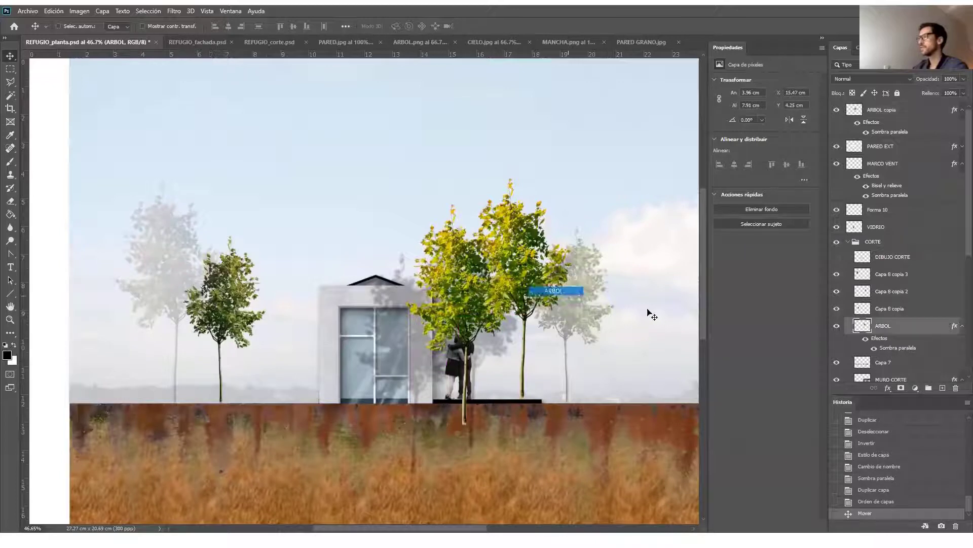
click(866, 339)
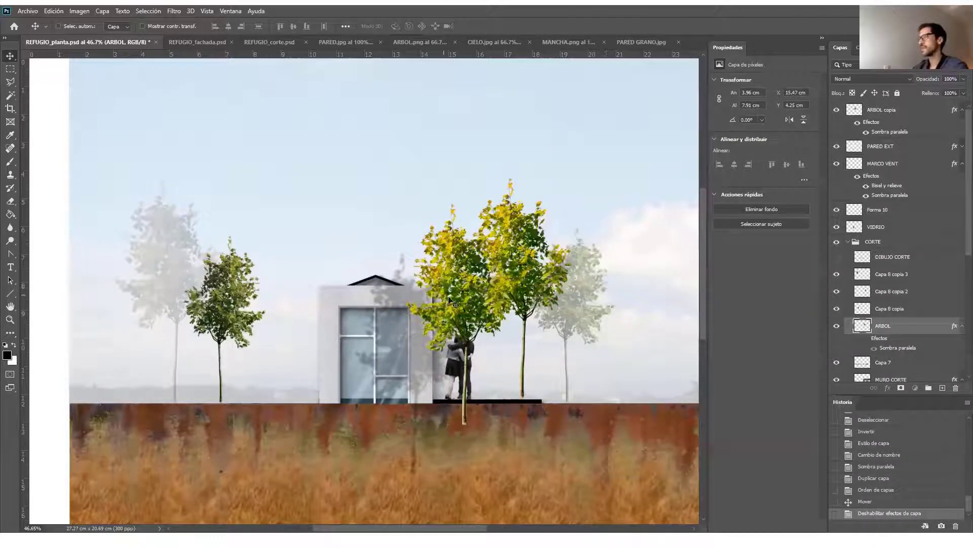
Step: Reposition the tree copy with its trunk base on the ground line so its shadow falls across the façade's window
drag(451, 293, 474, 300)
right_click(438, 314)
click(468, 320)
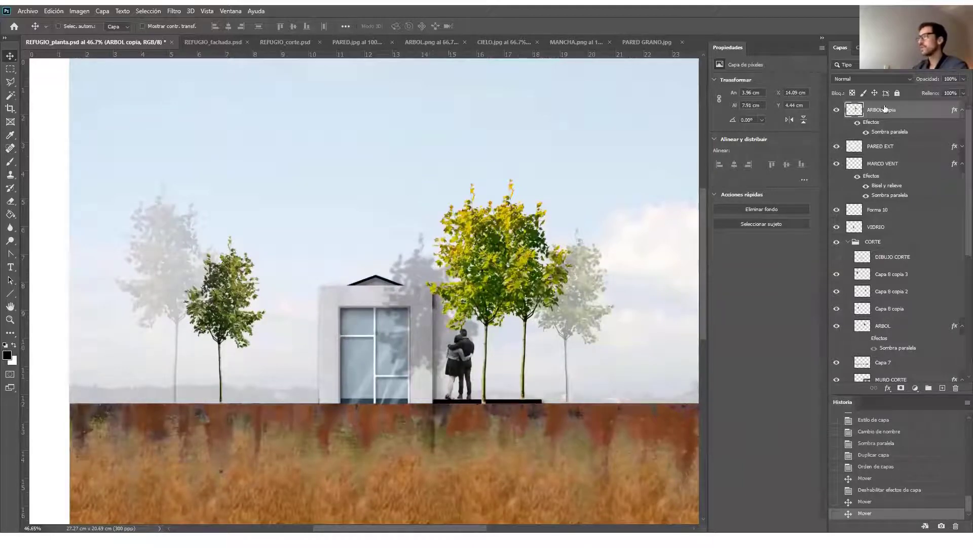
Step: Separate the tree copy's drop shadow into its own layer and hide the ARBOL copia tree layer
right_click(883, 134)
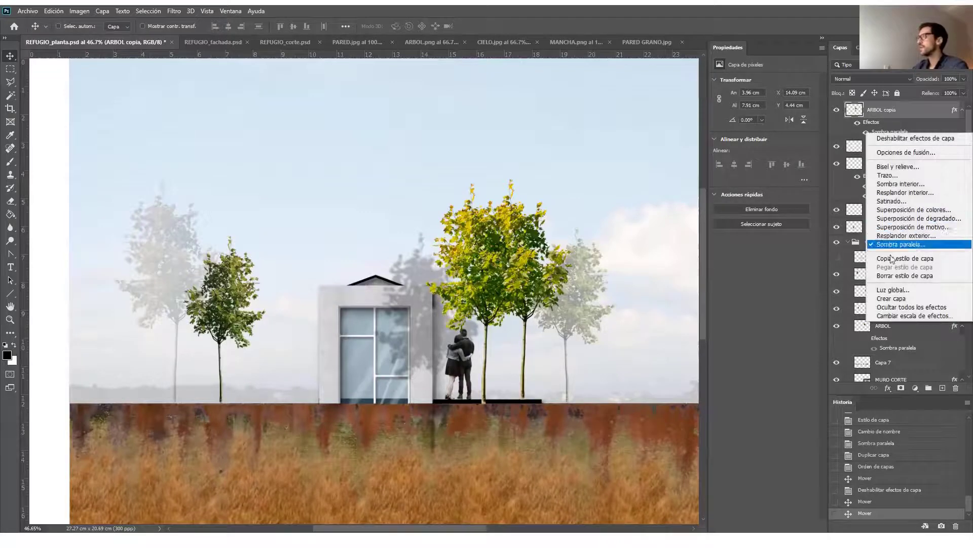
click(891, 298)
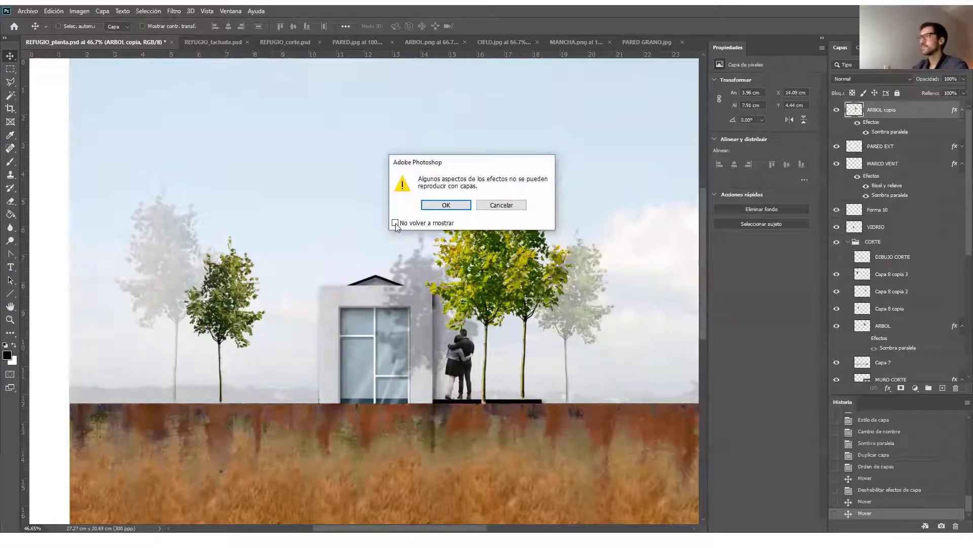
click(437, 205)
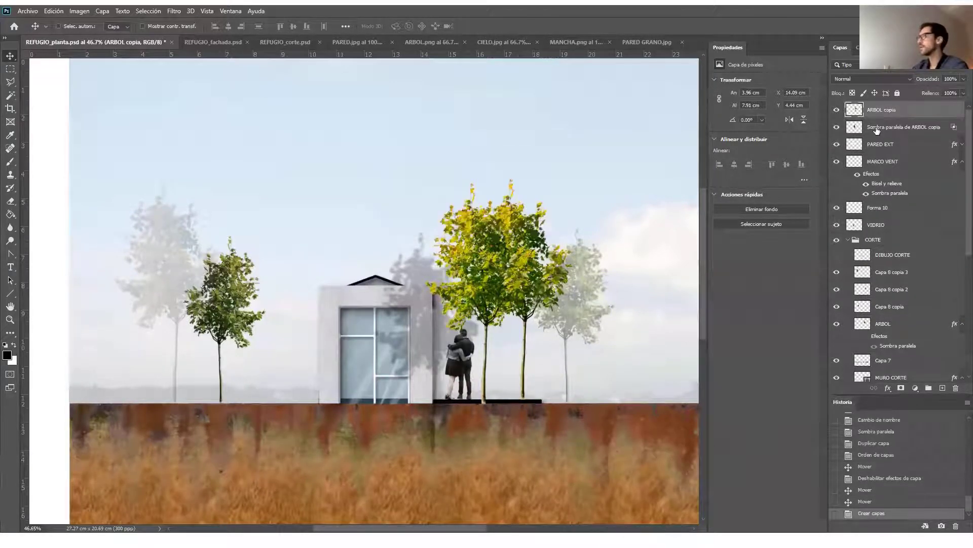
click(877, 129)
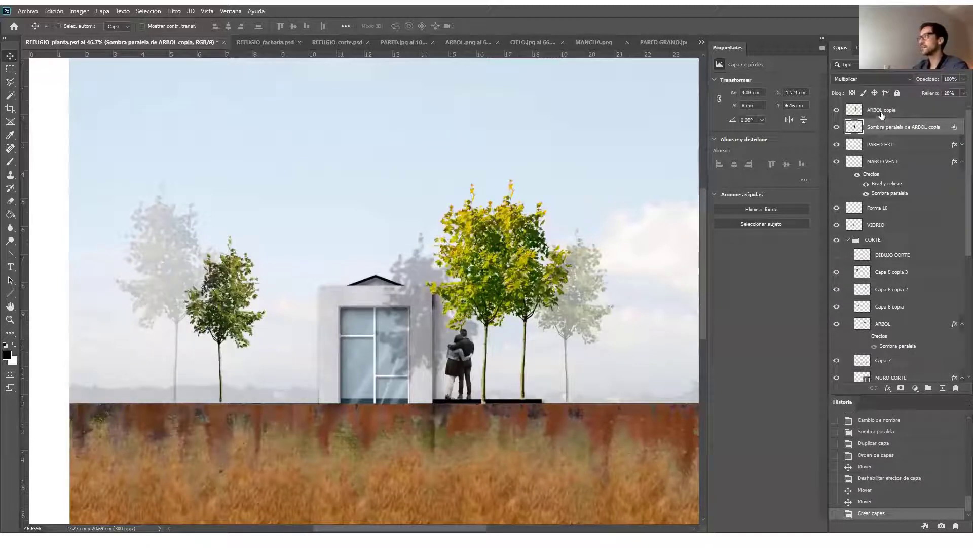
click(855, 113)
click(837, 110)
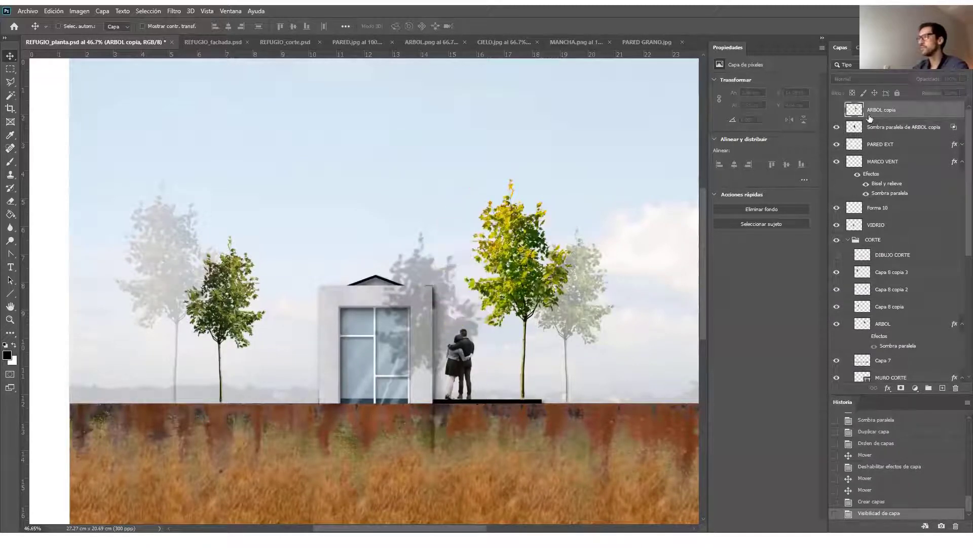
Step: Erase the parts of the separated ARBOL copia shadow layer that extend beyond the façade's right edge and above its wall top
click(887, 130)
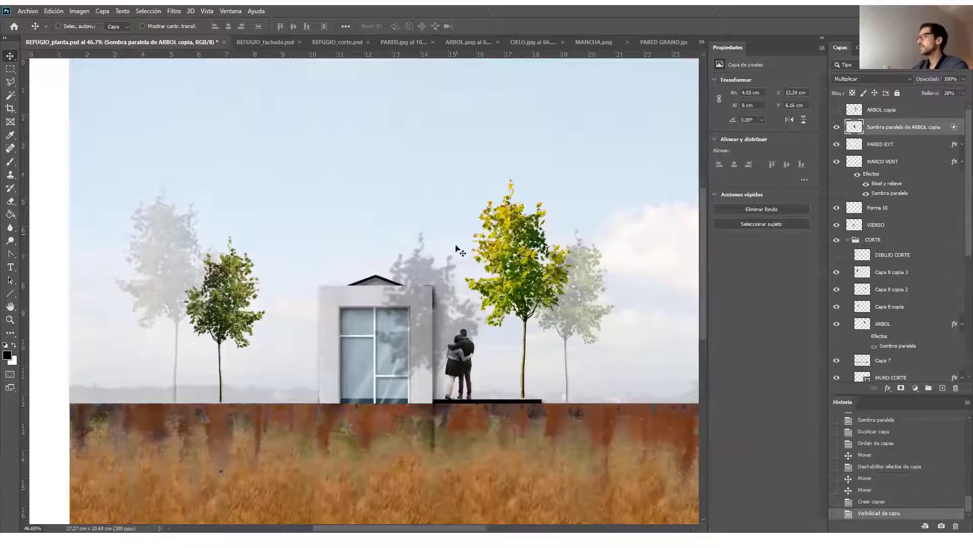
key(m)
drag(516, 241, 433, 427)
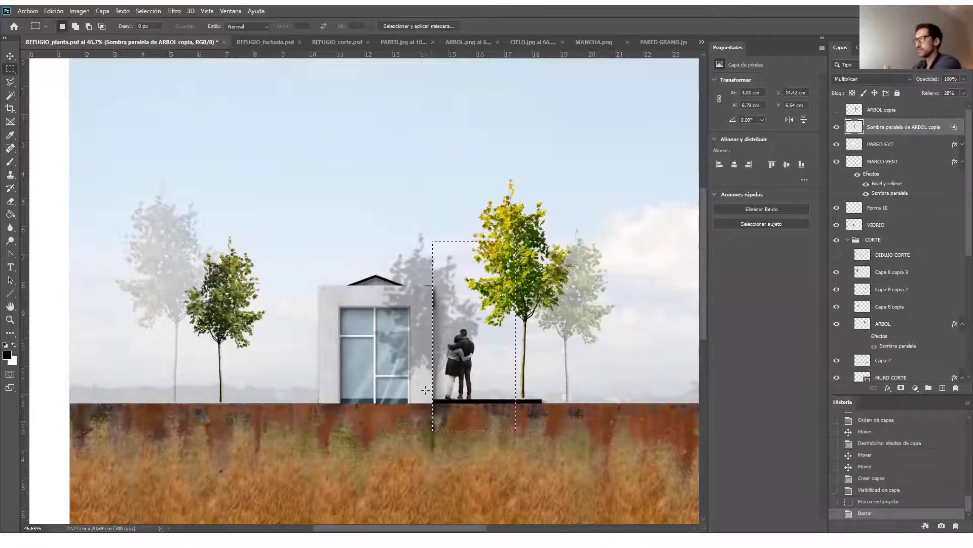
key(Delete)
mouse_move(338, 190)
mouse_down()
mouse_move(476, 293)
mouse_move(470, 284)
mouse_up()
key(Delete)
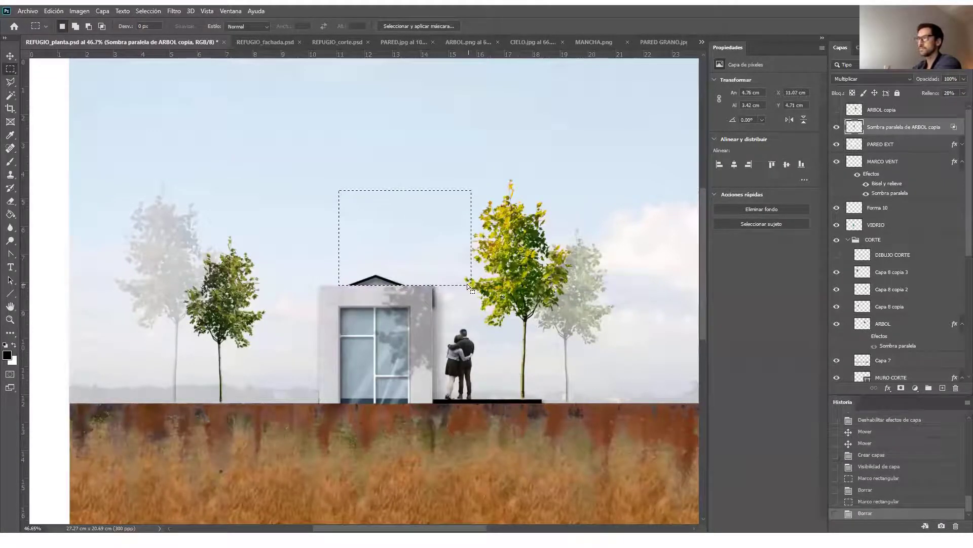
key(ctrl+d)
key(v)
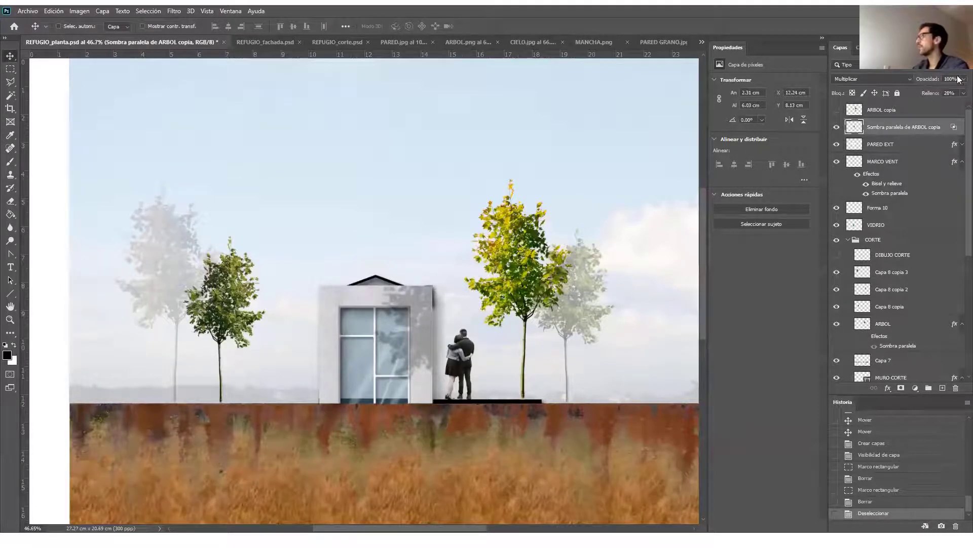
Step: Lower the fill opacity of the ARBOL copia shadow layer to 17%
click(963, 93)
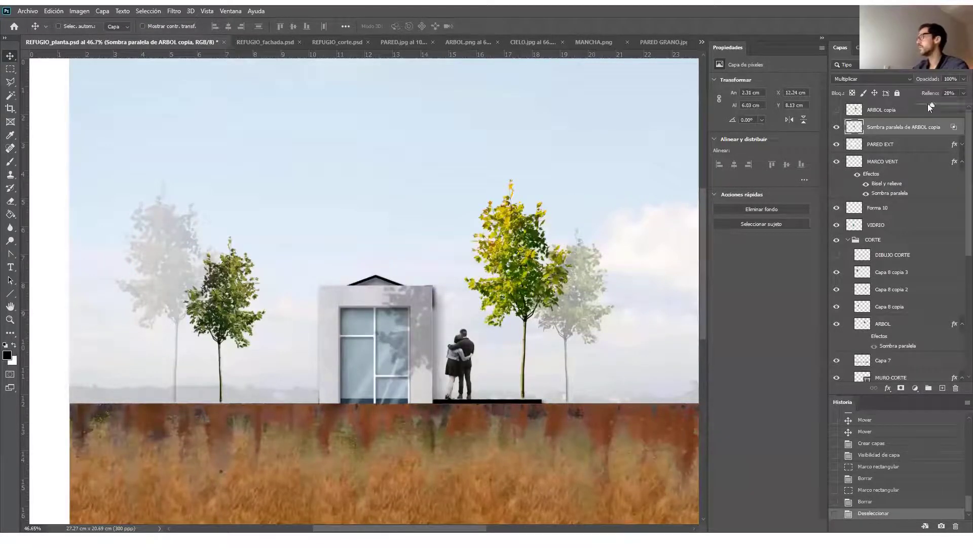
click(928, 105)
drag(928, 104, 926, 104)
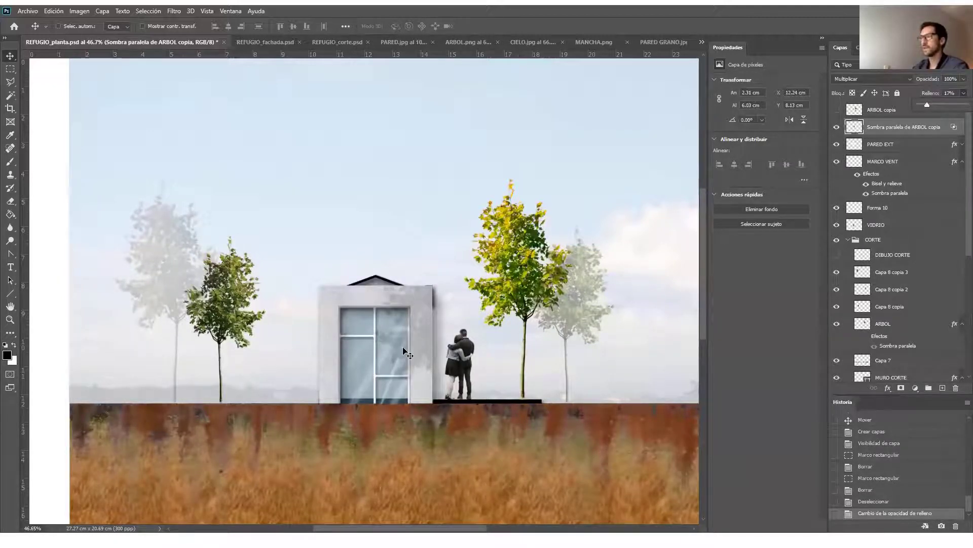
key(z)
mouse_move(404, 345)
mouse_down()
mouse_move(391, 334)
mouse_move(406, 335)
mouse_up()
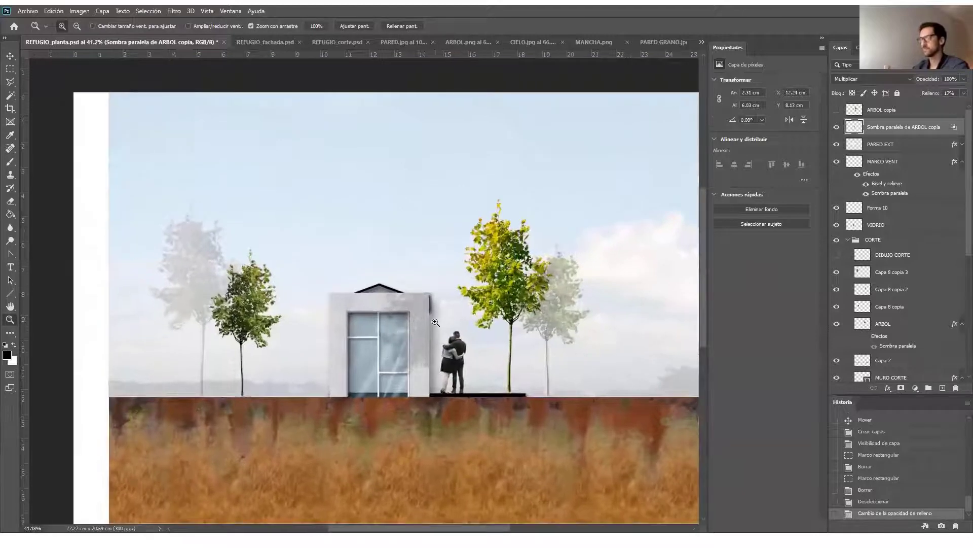